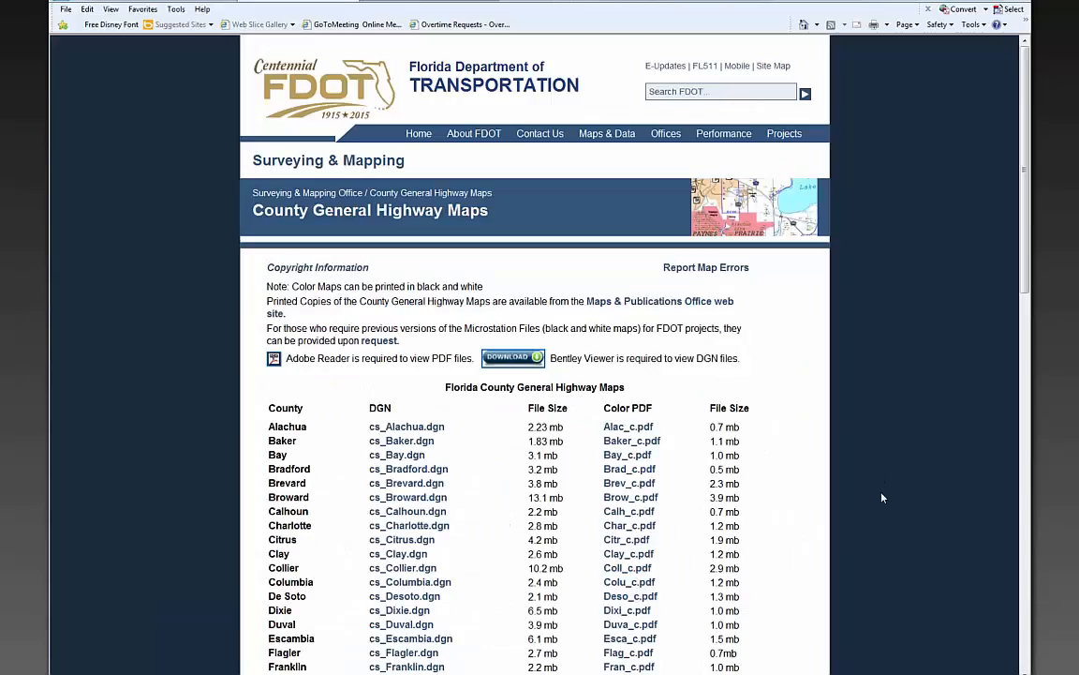
- Switch the Tasks panel to general tasks, then back to FDOT Plans Development
{"action": "scroll", "coordinate": [881, 498], "scroll_direction": "down", "scroll_amount": 3}
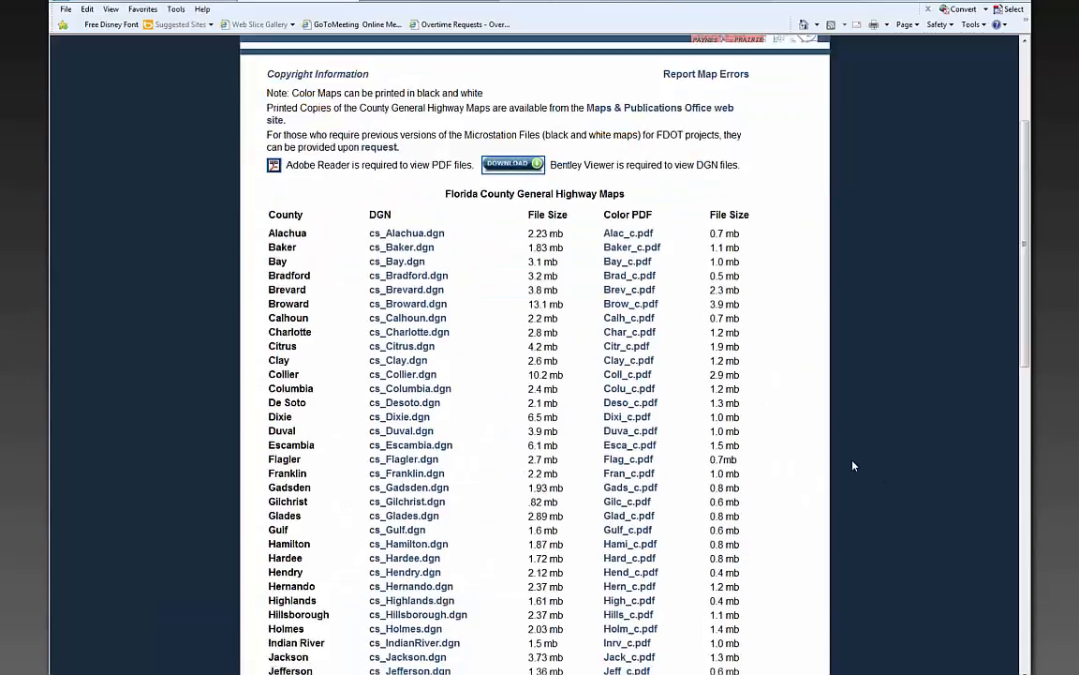
{"action": "scroll", "coordinate": [879, 525], "scroll_direction": "up", "scroll_amount": 1}
{"action": "scroll", "coordinate": [879, 525], "scroll_direction": "up", "scroll_amount": 3}
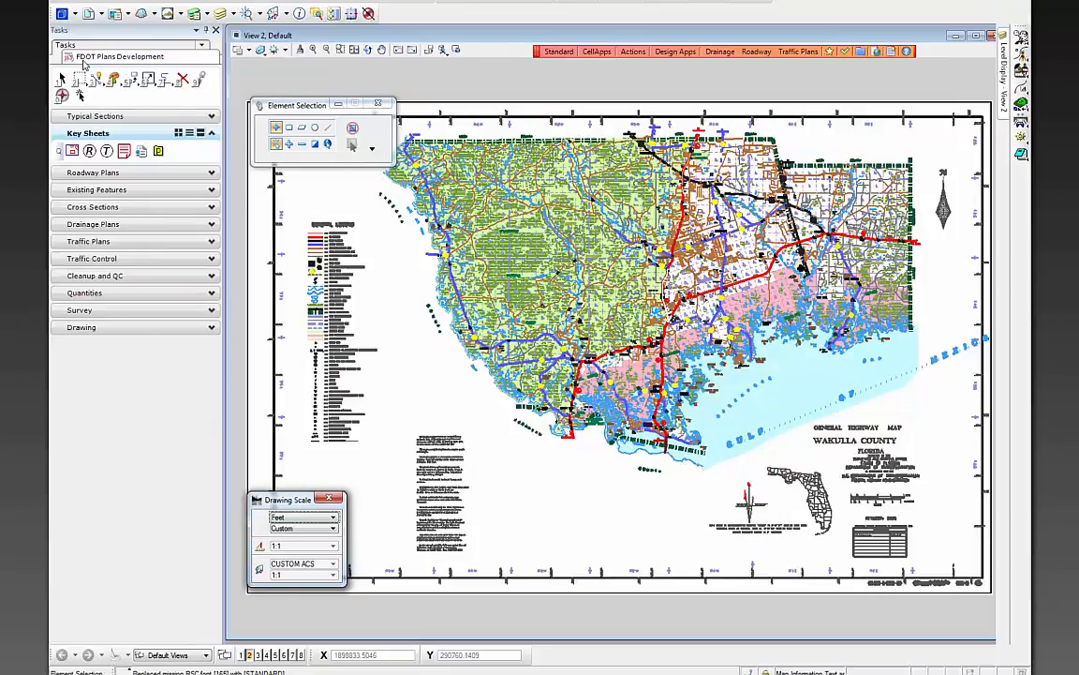
{"action": "left_click", "coordinate": [142, 47]}
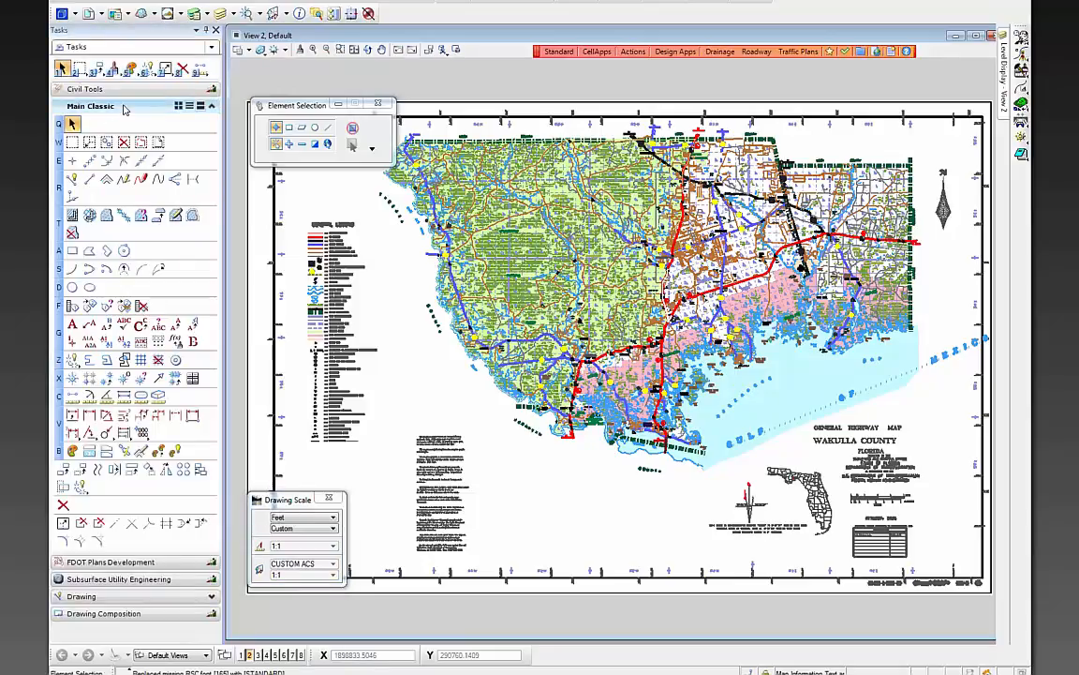
{"action": "left_click", "coordinate": [159, 564]}
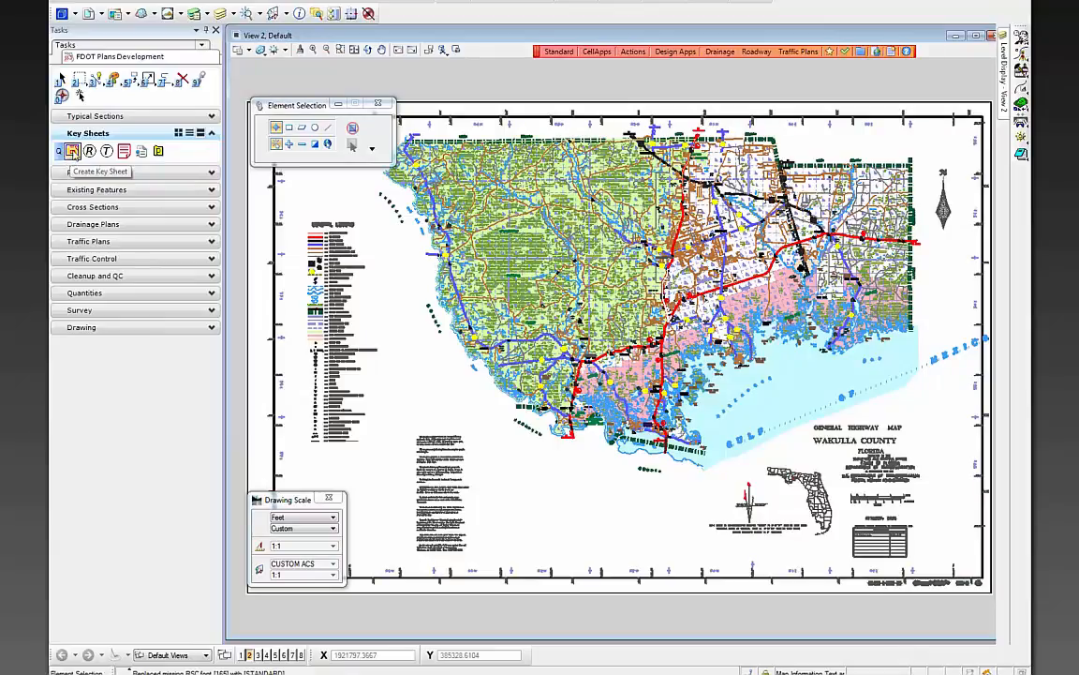
- Start Create Key Sheet from Key Sheets, accepting read-only, and reposition the Key Map Sheet Clip dialog
{"action": "left_click", "coordinate": [72, 152]}
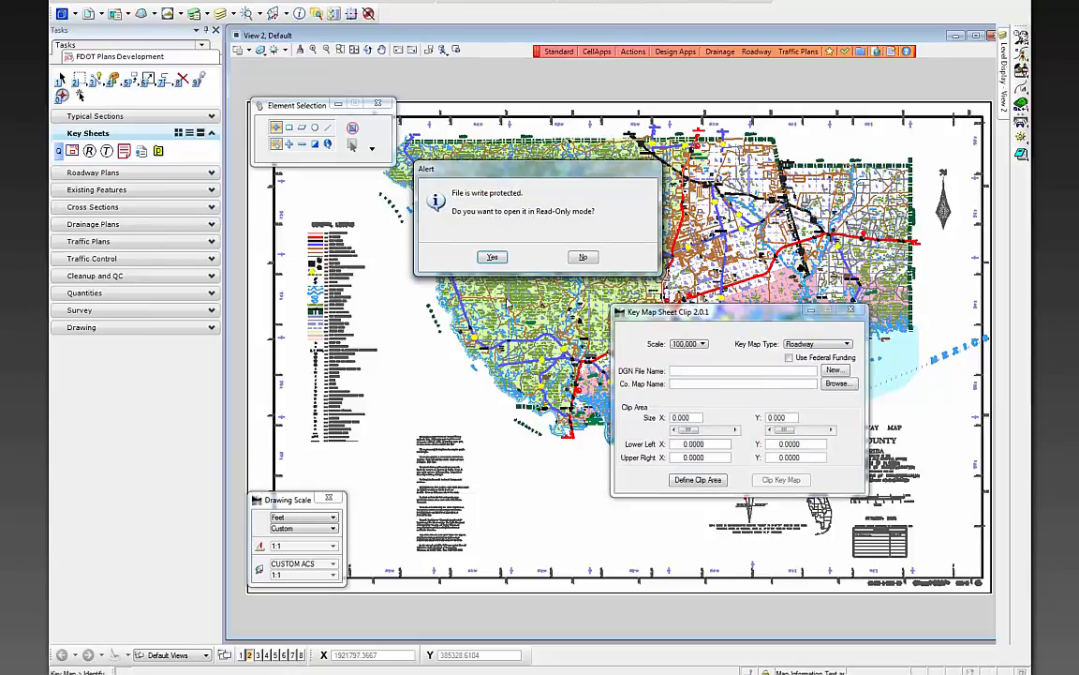
{"action": "left_click", "coordinate": [492, 259]}
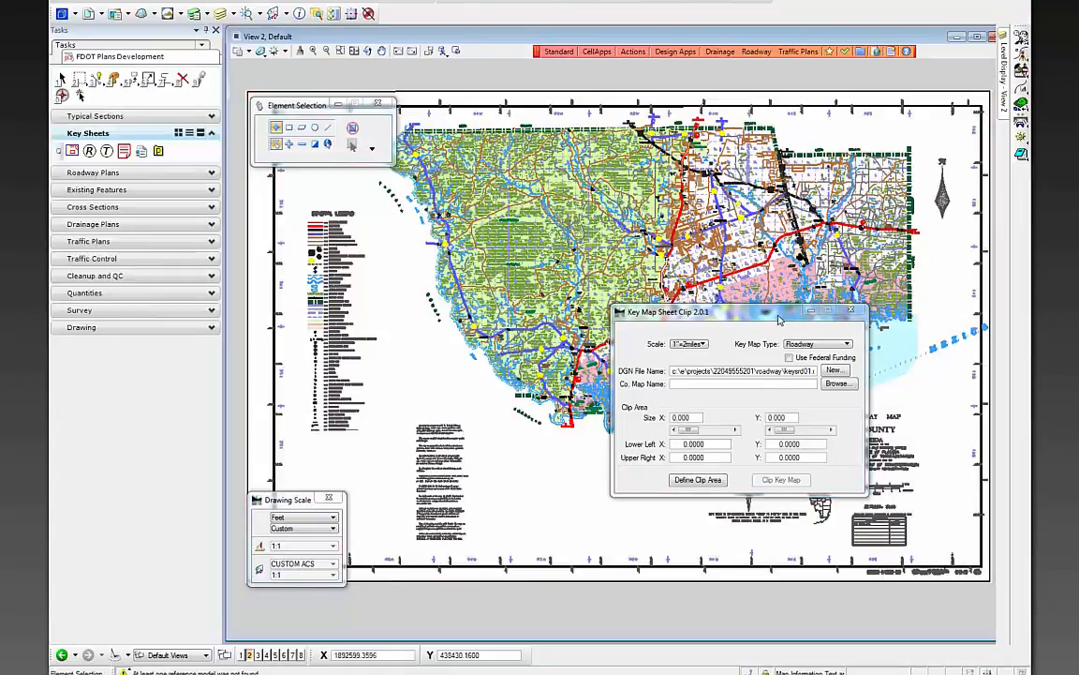
{"action": "left_click_drag", "start_coordinate": [778, 321], "coordinate": [485, 212]}
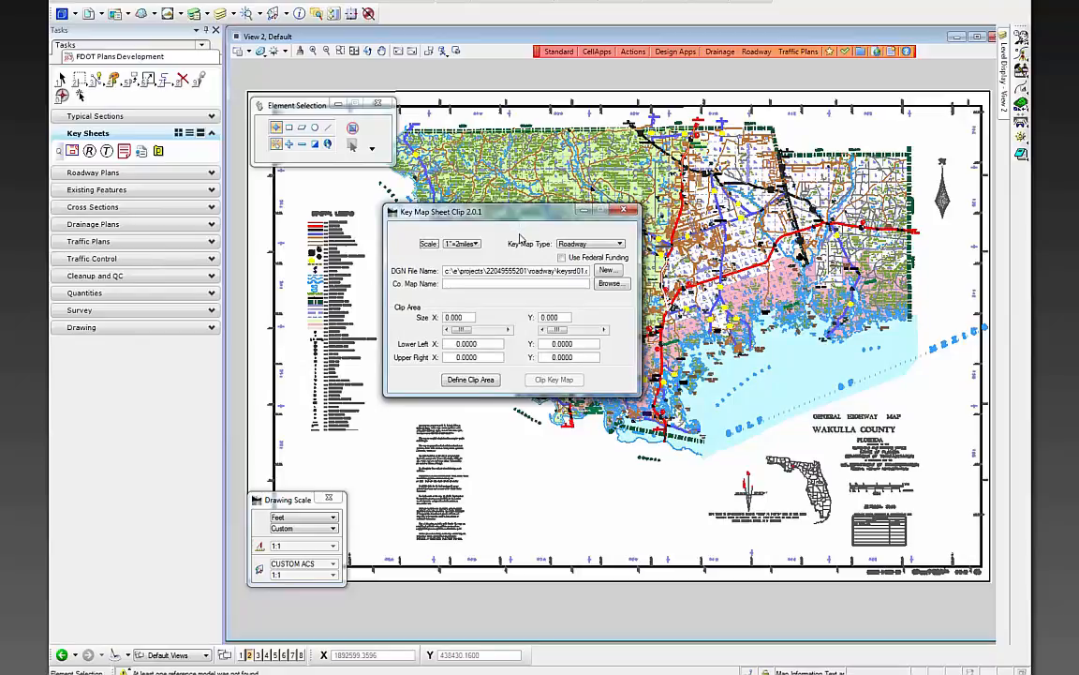
- Keep the 1"=2miles scale and Roadway key map type, and create the new output file keysrd01.dgn
{"action": "left_click", "coordinate": [469, 243]}
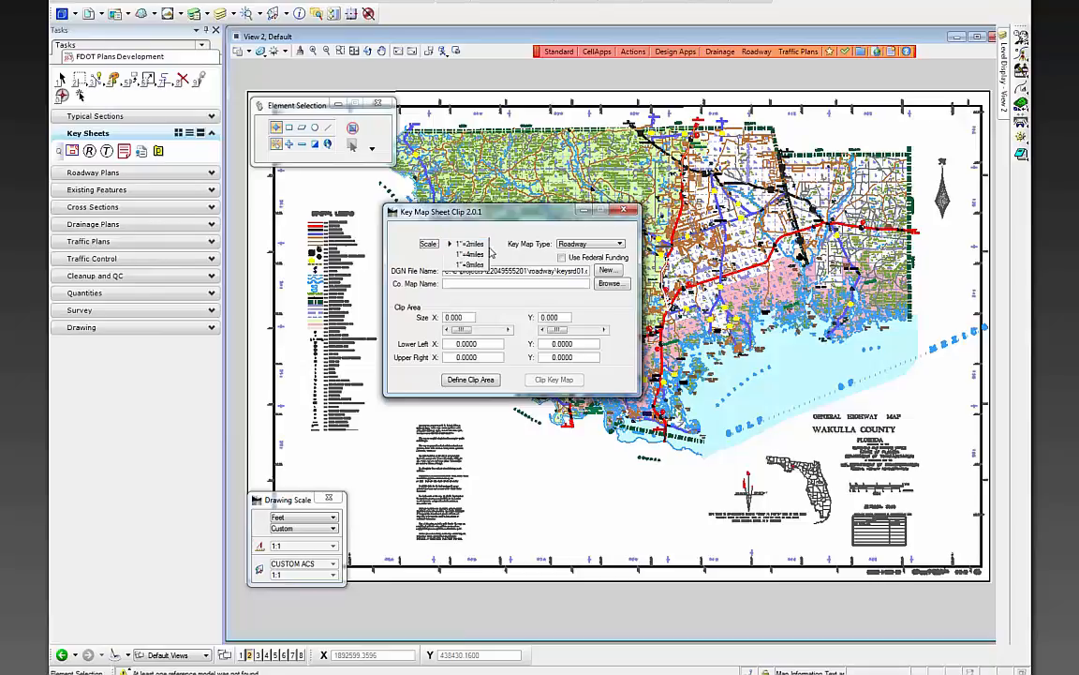
{"action": "left_click", "coordinate": [482, 245]}
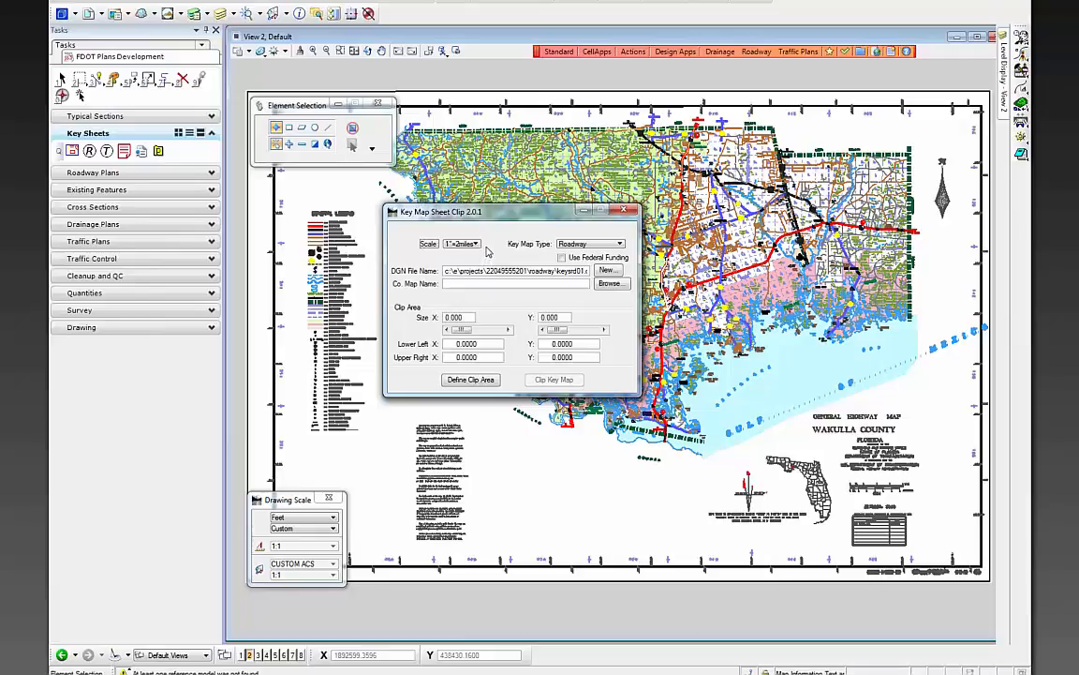
{"action": "left_click", "coordinate": [593, 245]}
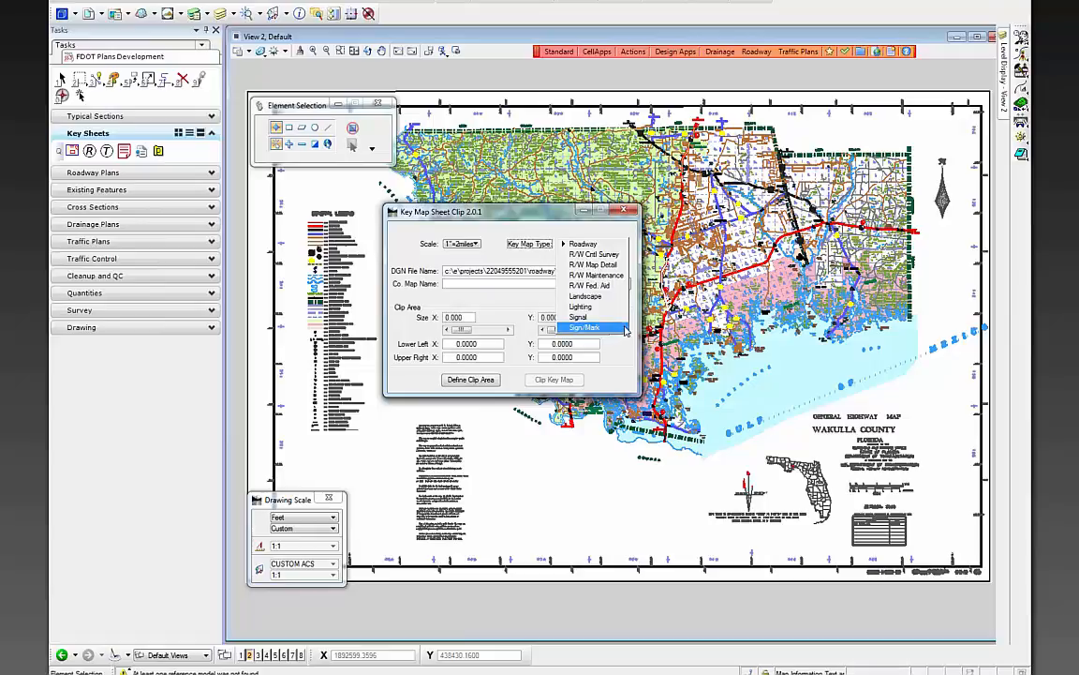
{"action": "left_click", "coordinate": [604, 244]}
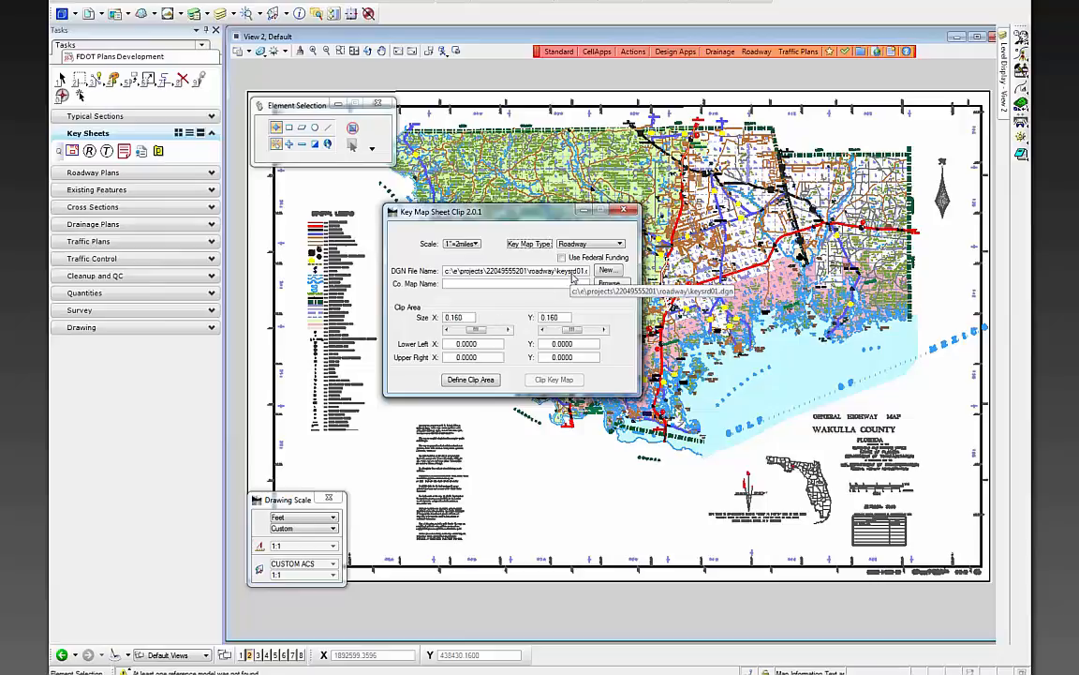
{"action": "left_click", "coordinate": [582, 270]}
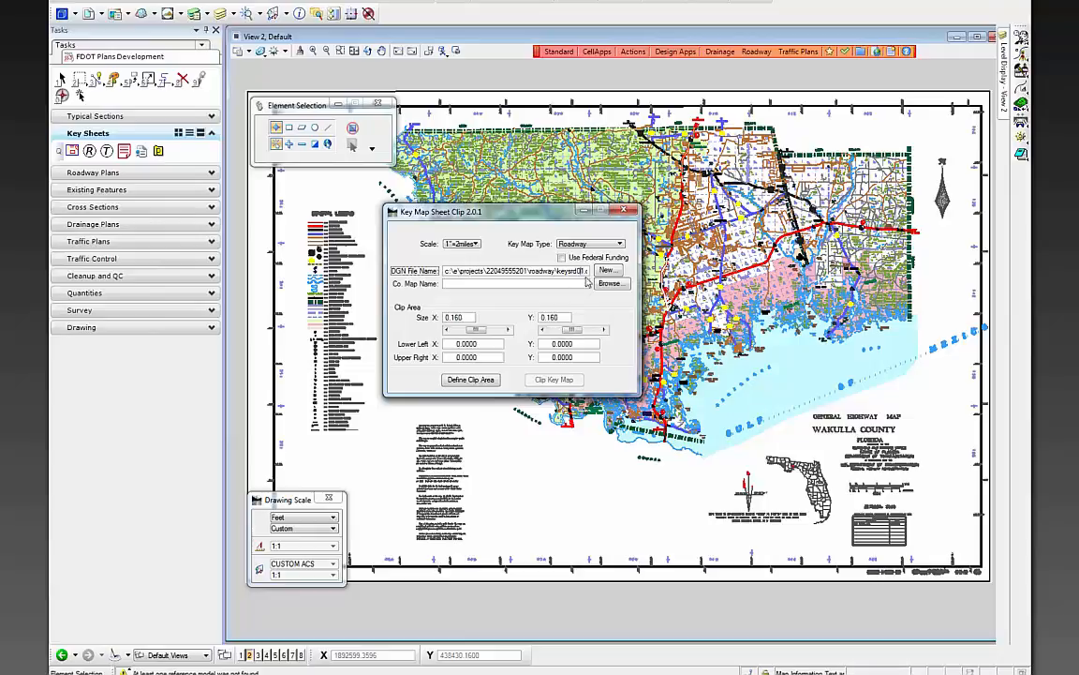
{"action": "left_click", "coordinate": [604, 272]}
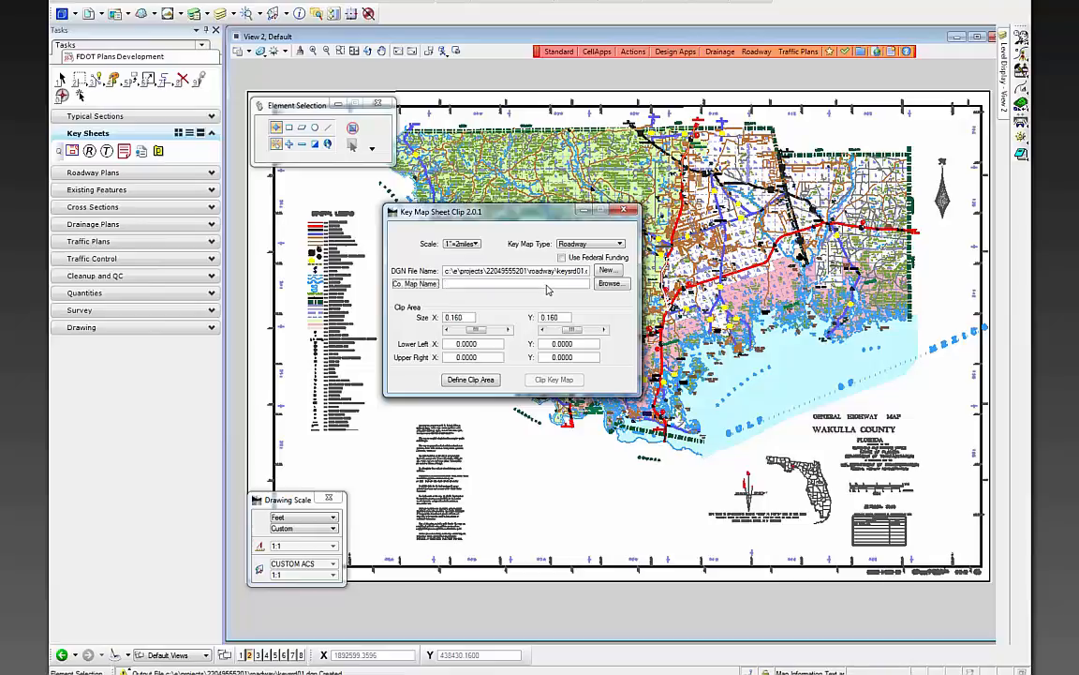
- Browse for Co. Map Name and choose Wakulla.dgn from the roadway folder
{"action": "left_click", "coordinate": [609, 283]}
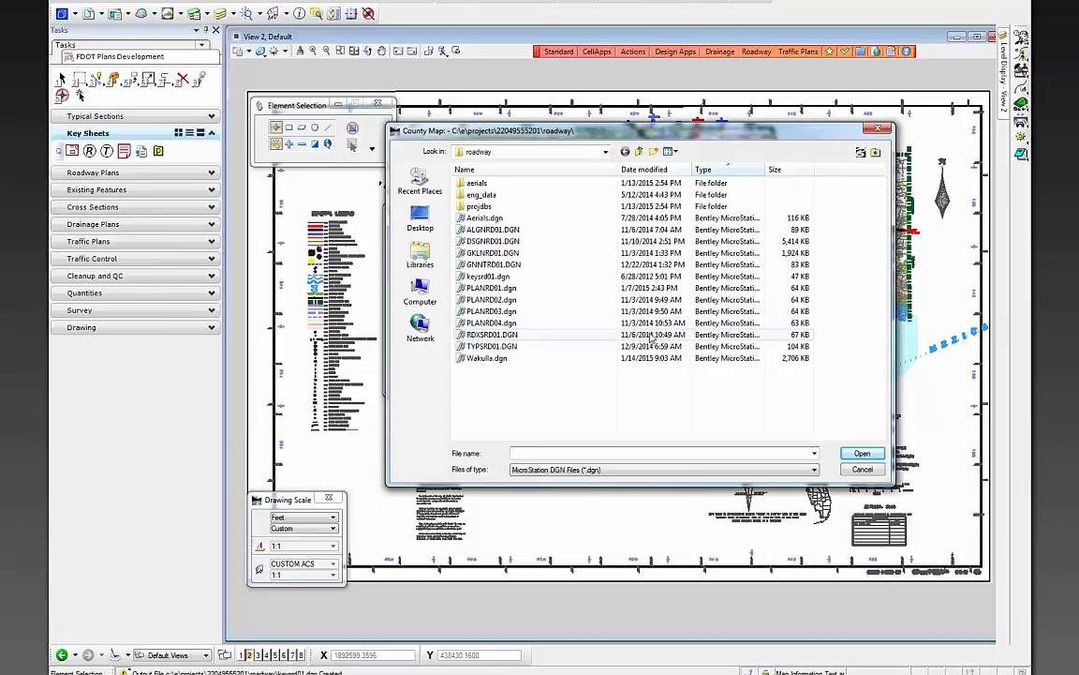
{"action": "left_click", "coordinate": [487, 358]}
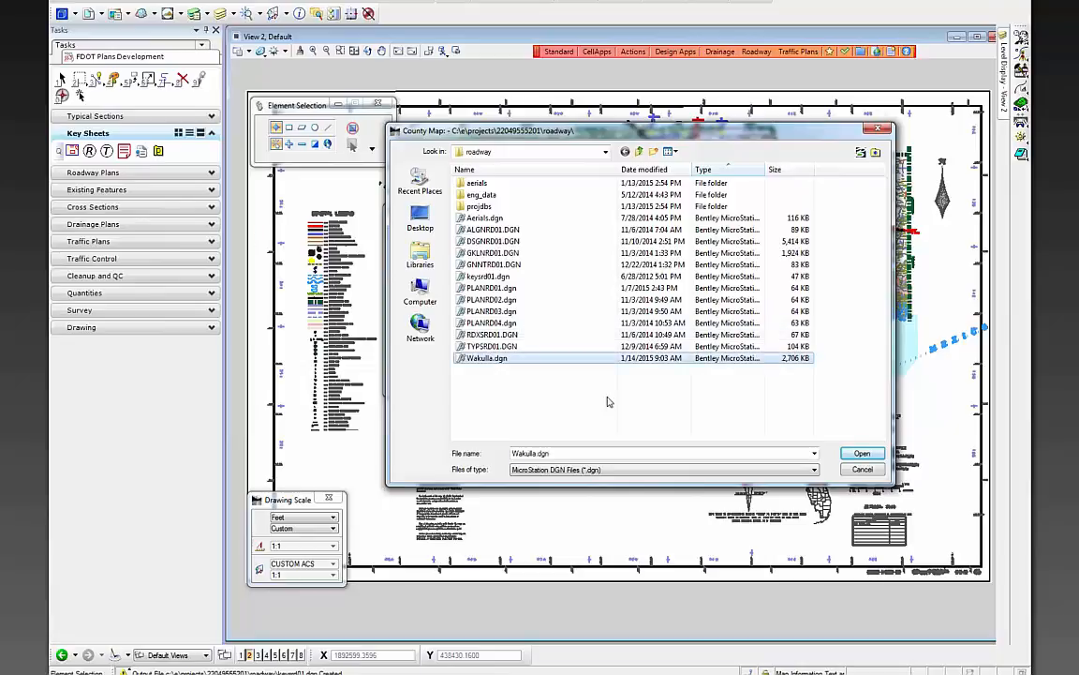
{"action": "left_click", "coordinate": [862, 454]}
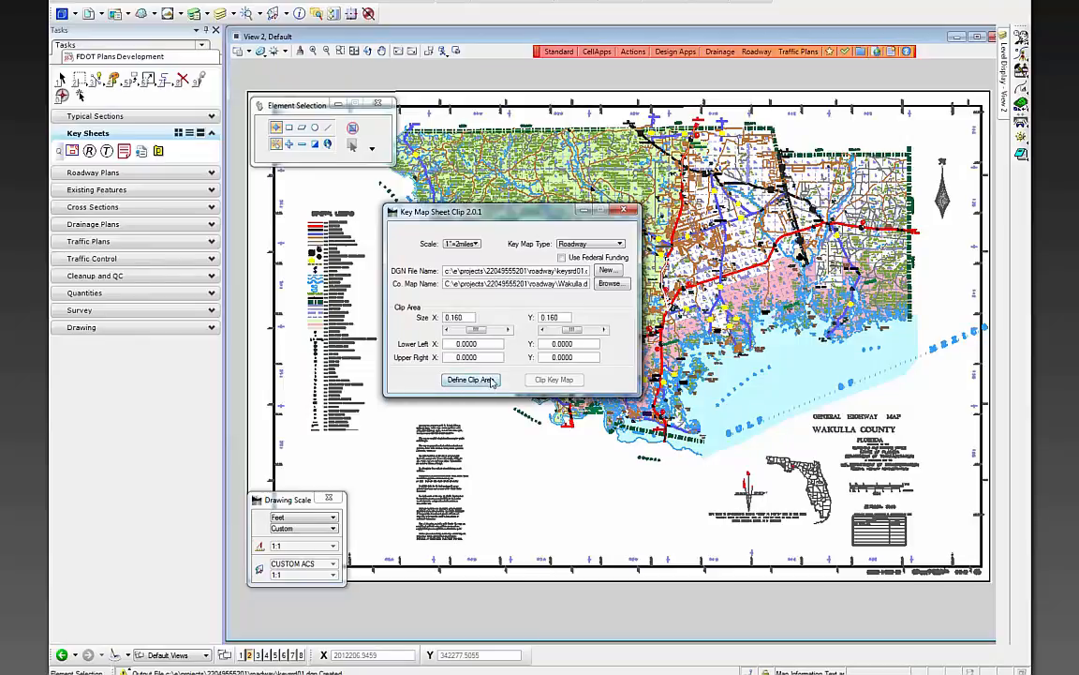
- Define the clip square around the coastal road junction, from 1987013.5280, 380479.9233 to 2029253.5280, 422719.9233
{"action": "left_click", "coordinate": [489, 382]}
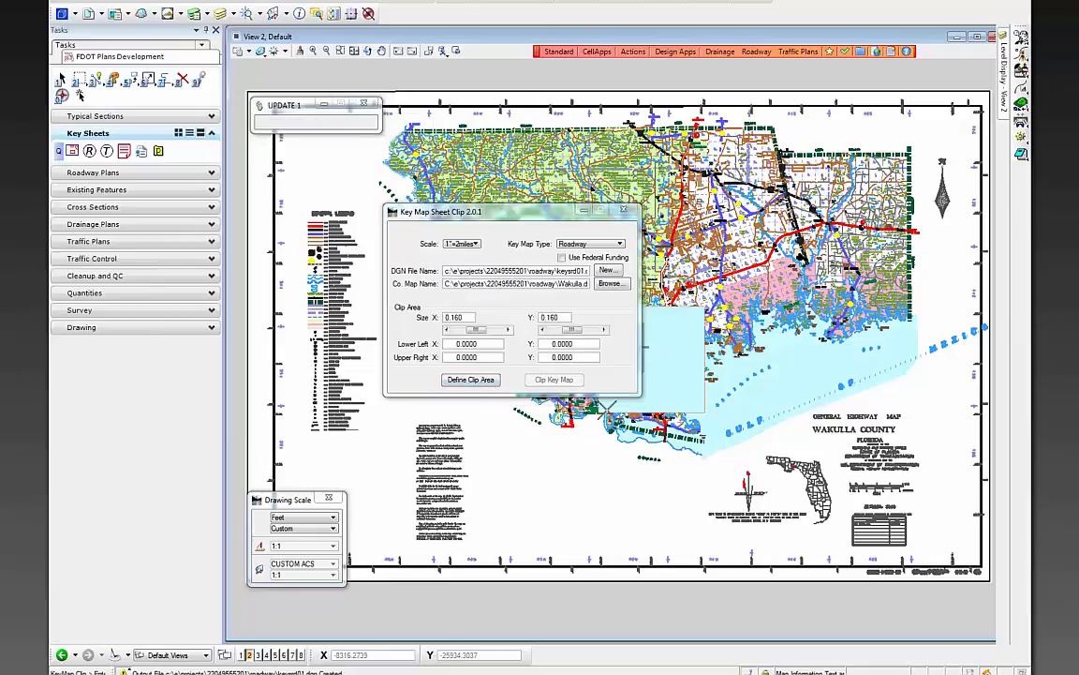
{"action": "left_click_drag", "start_coordinate": [552, 220], "coordinate": [727, 490]}
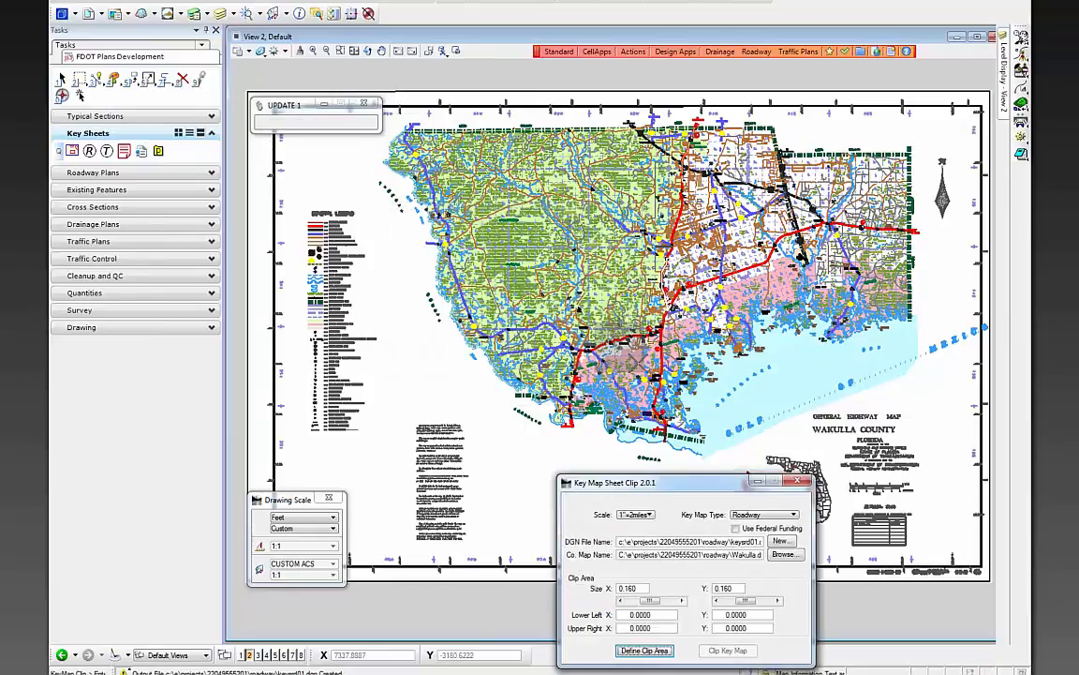
{"action": "scroll", "coordinate": [599, 340], "scroll_direction": "up", "scroll_amount": 2}
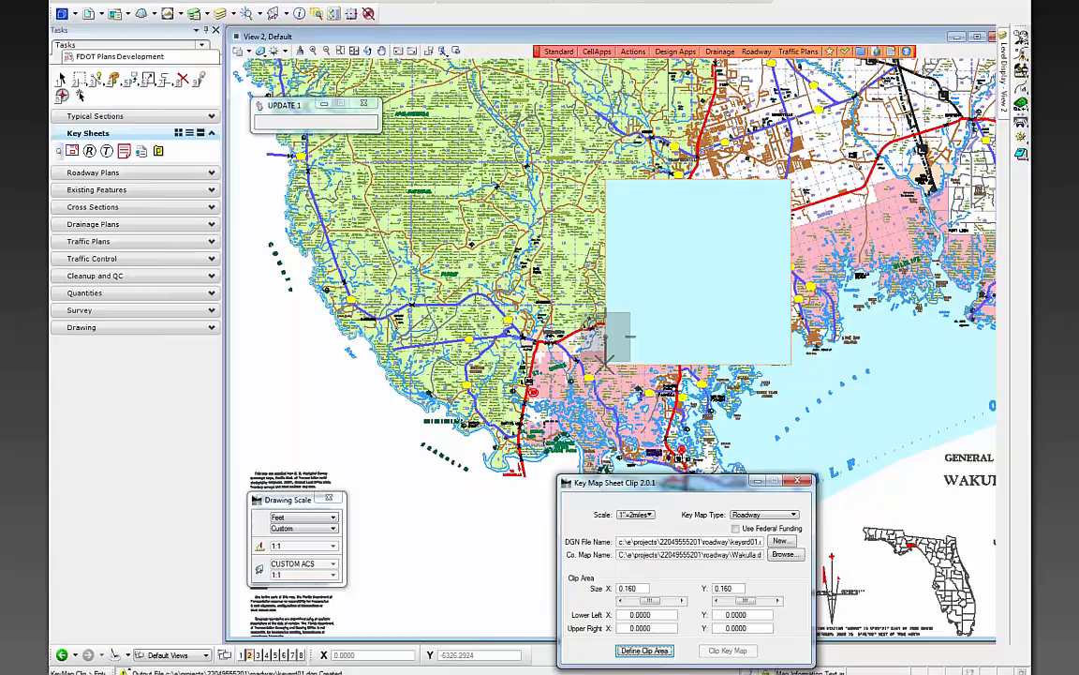
{"action": "left_click", "coordinate": [606, 362]}
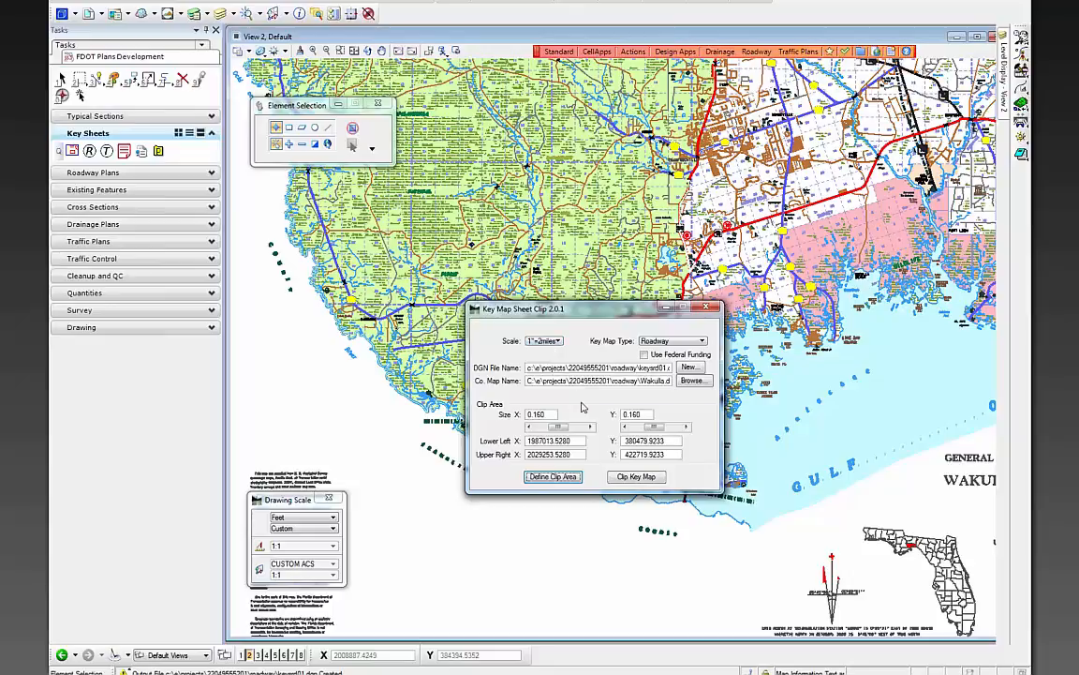
- Run Clip Key Map to place the clipped Wakulla map on the key sheet
{"action": "left_click", "coordinate": [636, 480]}
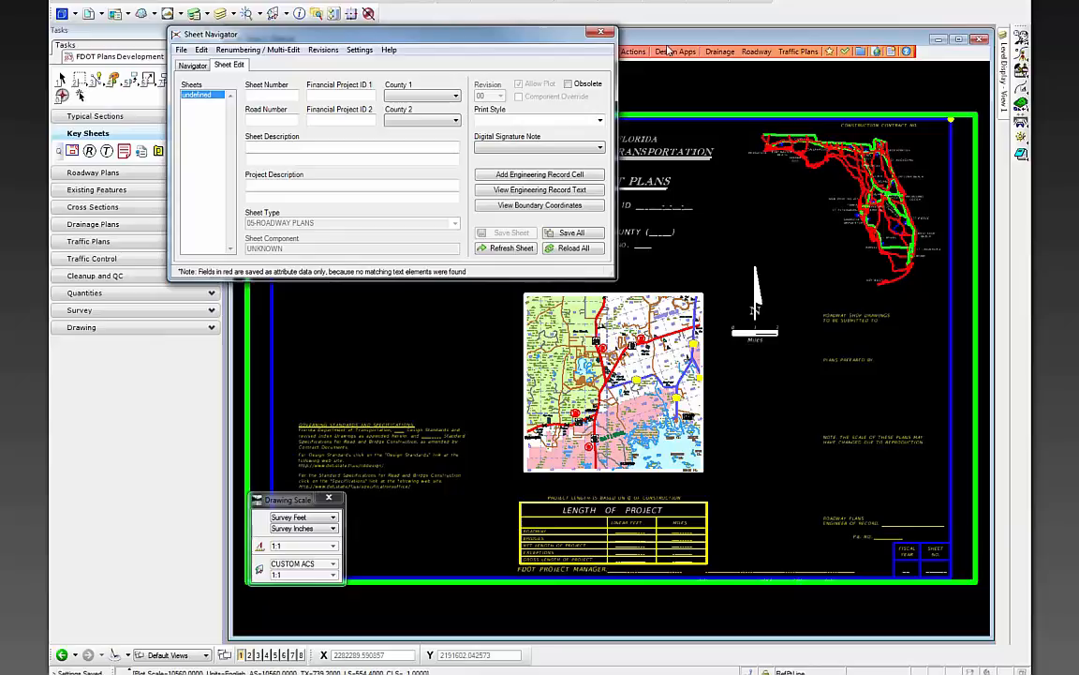
- Set a custom 10560 drawing scale, close the Drawing Scale palette, and move Sheet Navigator aside
{"action": "left_click", "coordinate": [127, 3]}
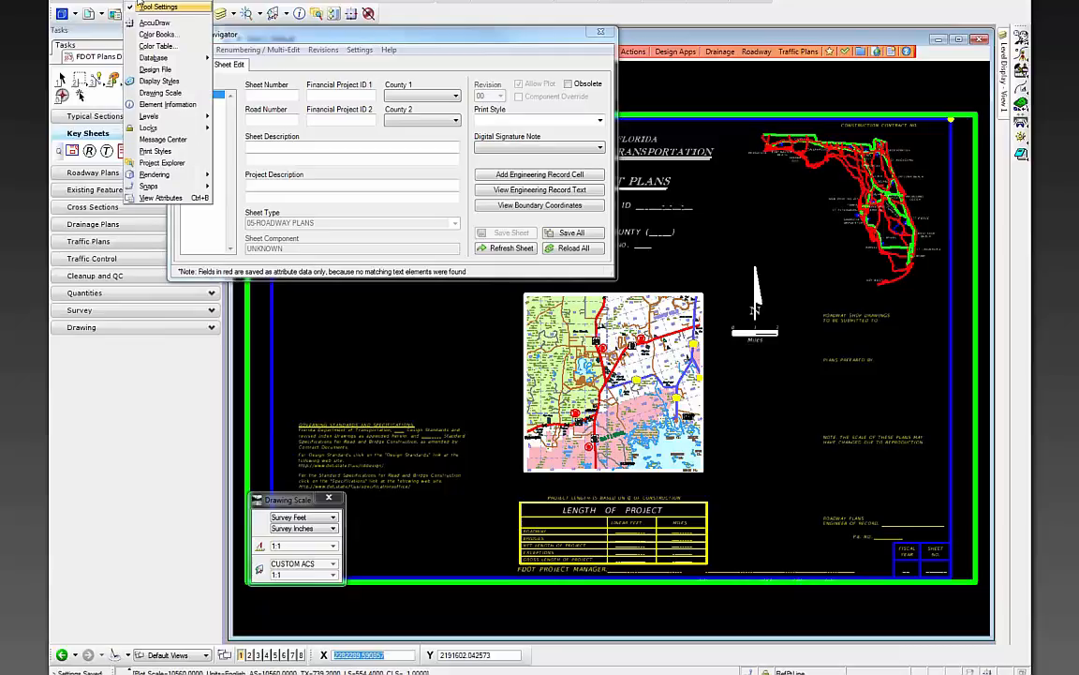
{"action": "left_click", "coordinate": [160, 93]}
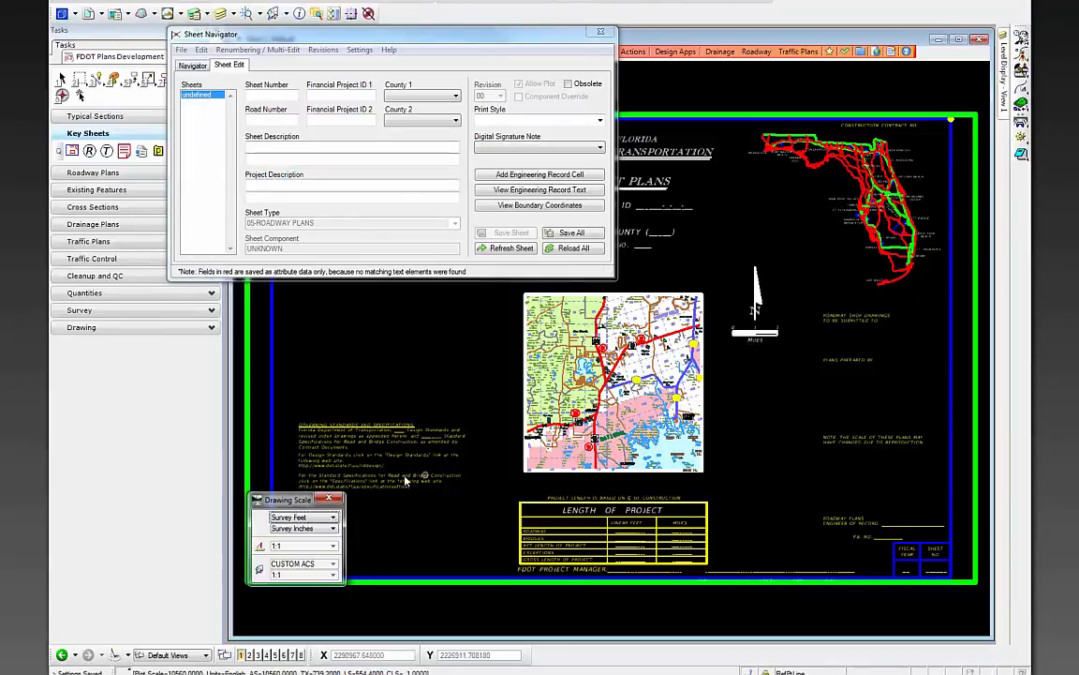
{"action": "mouse_move", "coordinate": [286, 500]}
{"action": "left_mouse_down"}
{"action": "mouse_move", "coordinate": [276, 450]}
{"action": "mouse_move", "coordinate": [336, 290]}
{"action": "left_mouse_up"}
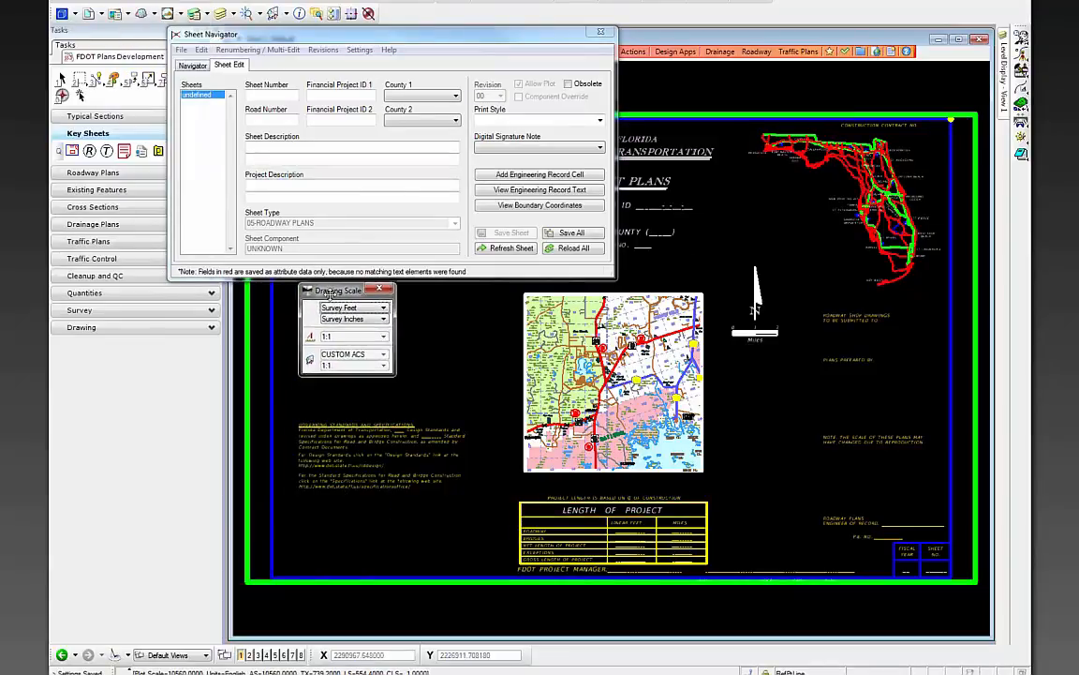
{"action": "left_click", "coordinate": [351, 336]}
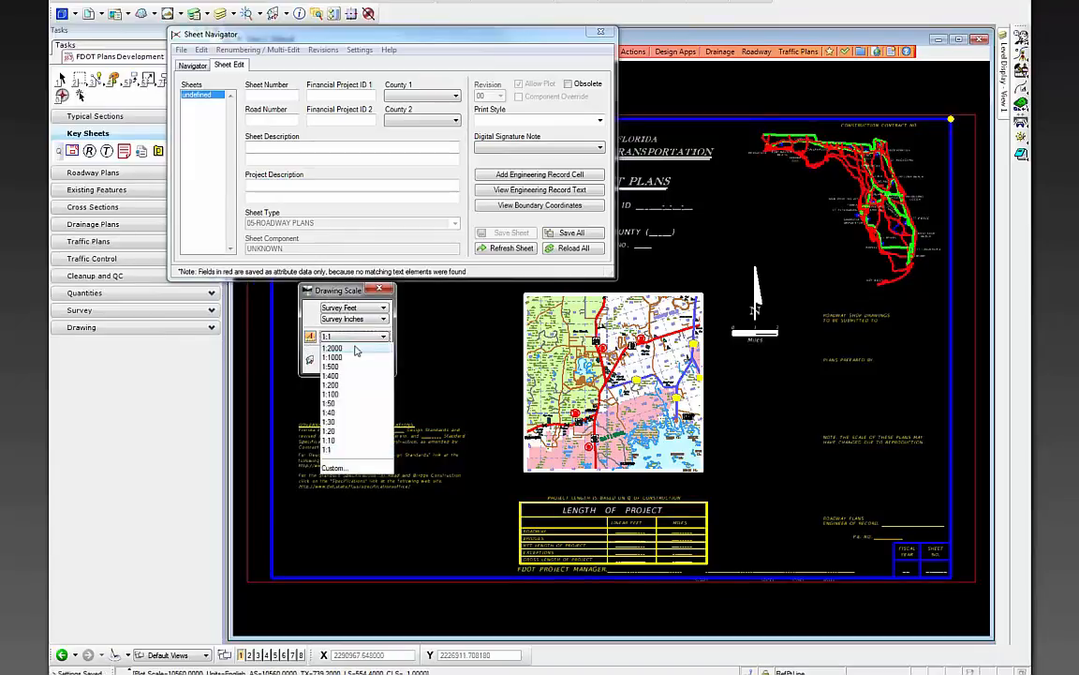
{"action": "left_click", "coordinate": [333, 471]}
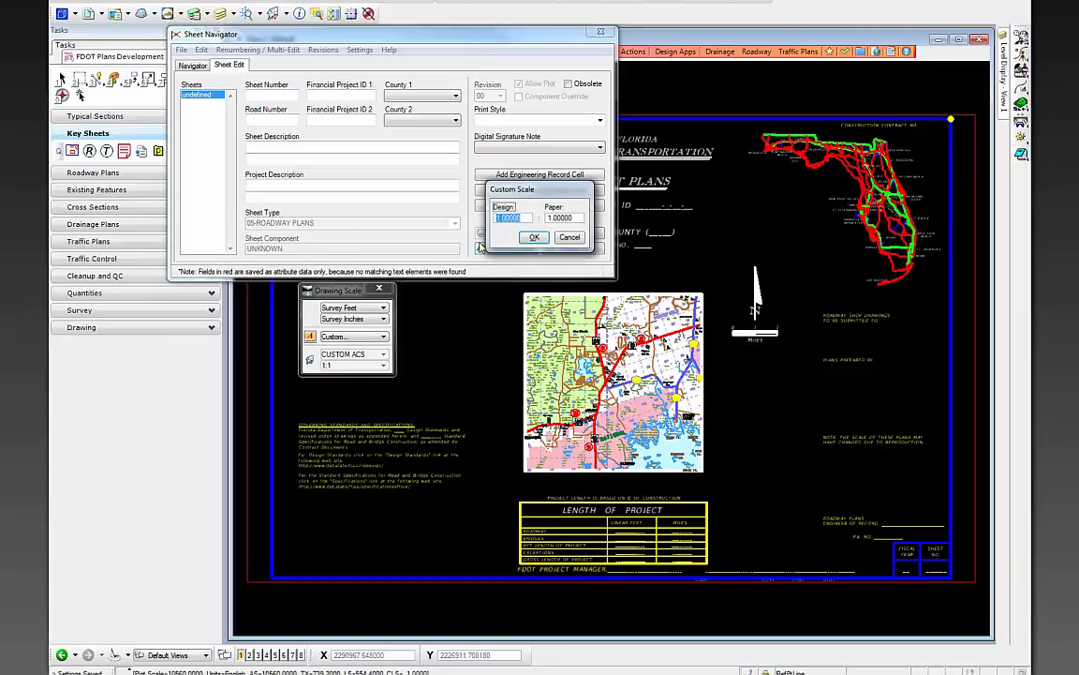
{"action": "type", "text": "10560"}
{"action": "left_click", "coordinate": [533, 238]}
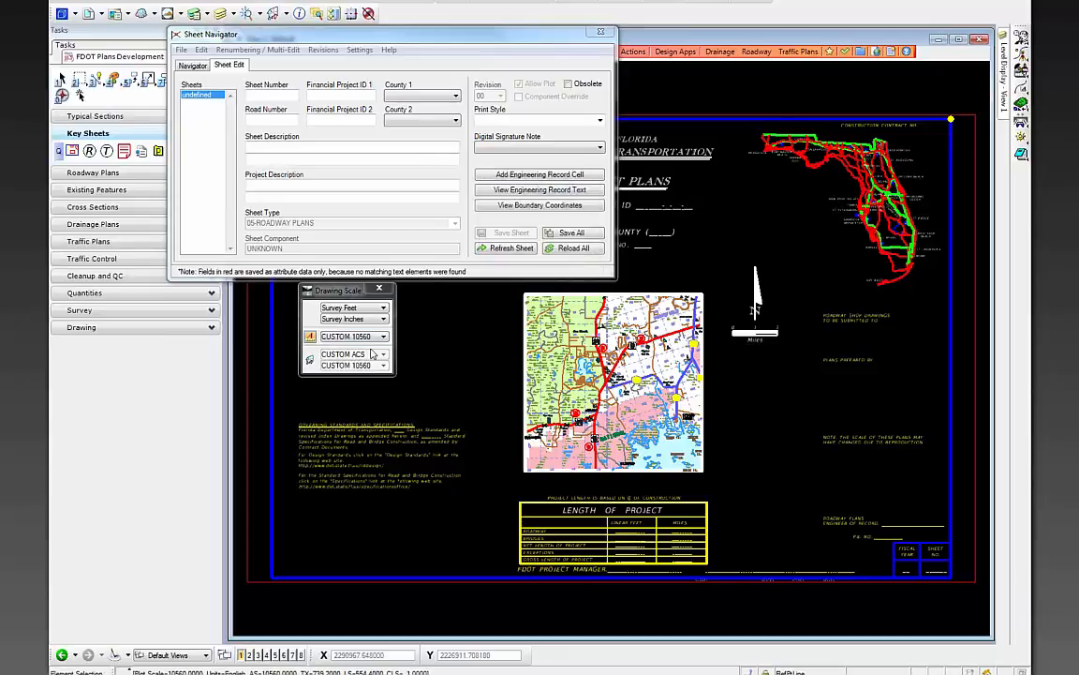
{"action": "mouse_move", "coordinate": [351, 289]}
{"action": "left_mouse_down"}
{"action": "mouse_move", "coordinate": [349, 261]}
{"action": "mouse_move", "coordinate": [348, 301]}
{"action": "left_mouse_up"}
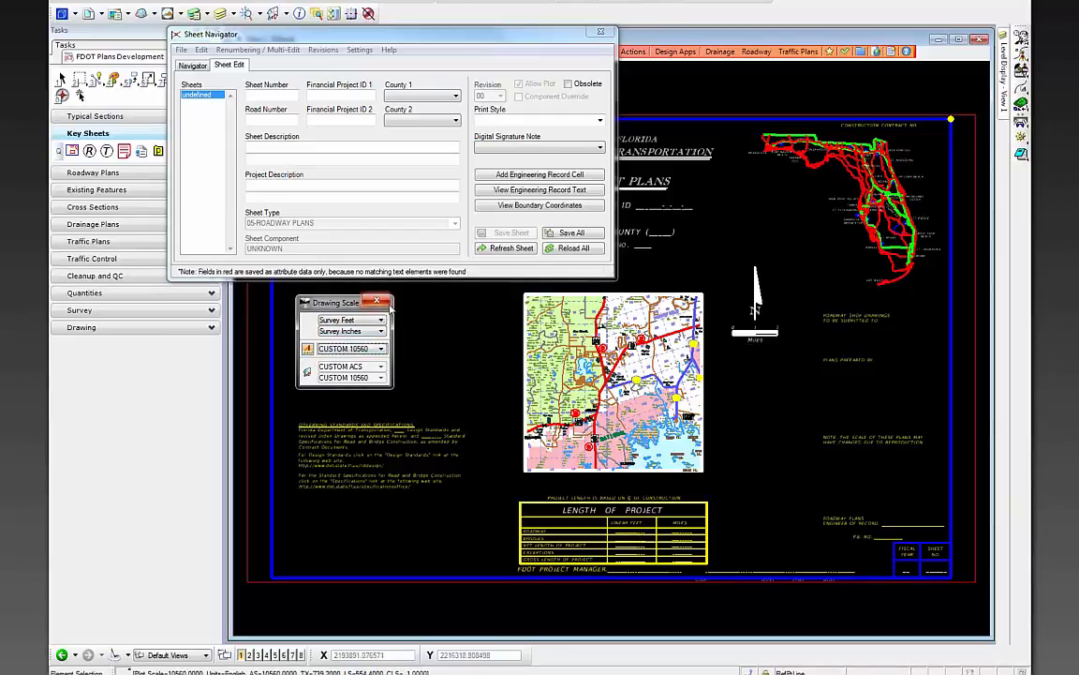
{"action": "left_click", "coordinate": [376, 303]}
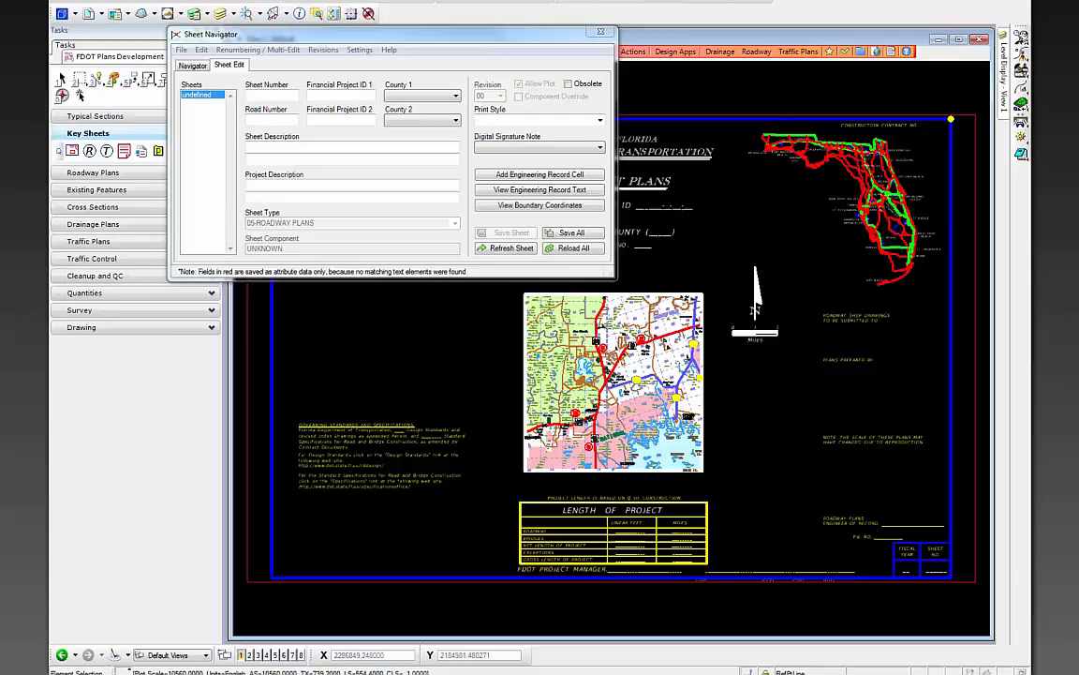
{"action": "left_click_drag", "start_coordinate": [397, 37], "coordinate": [514, 164]}
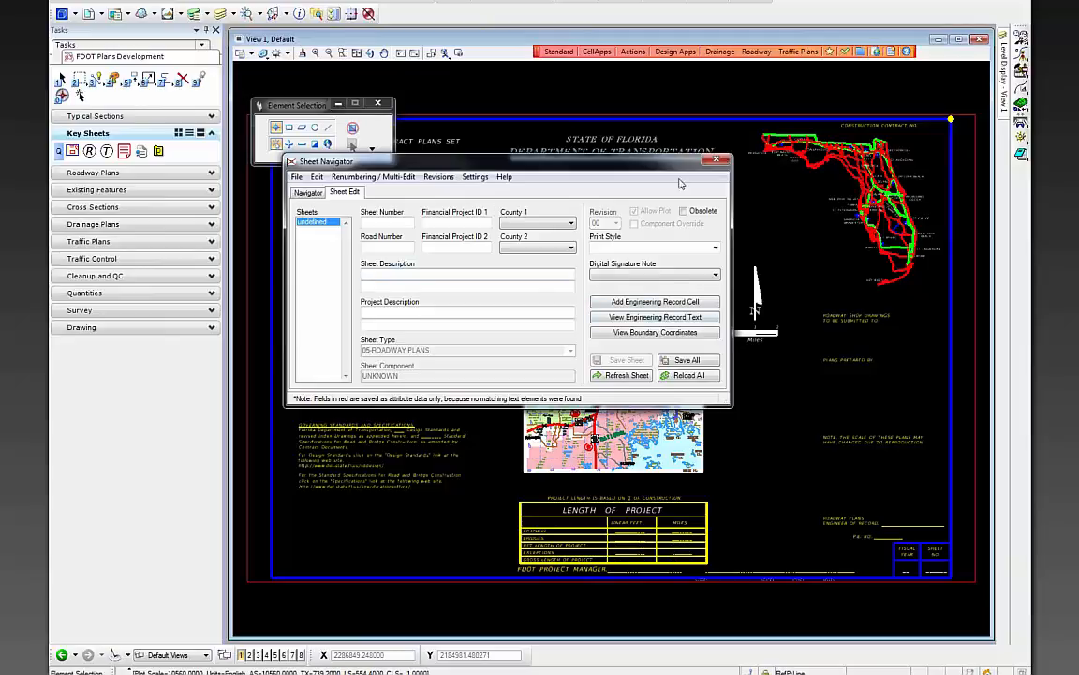
{"action": "left_click_drag", "start_coordinate": [651, 169], "coordinate": [683, 237]}
{"action": "left_click", "coordinate": [426, 293]}
{"action": "type", "text": "1"}
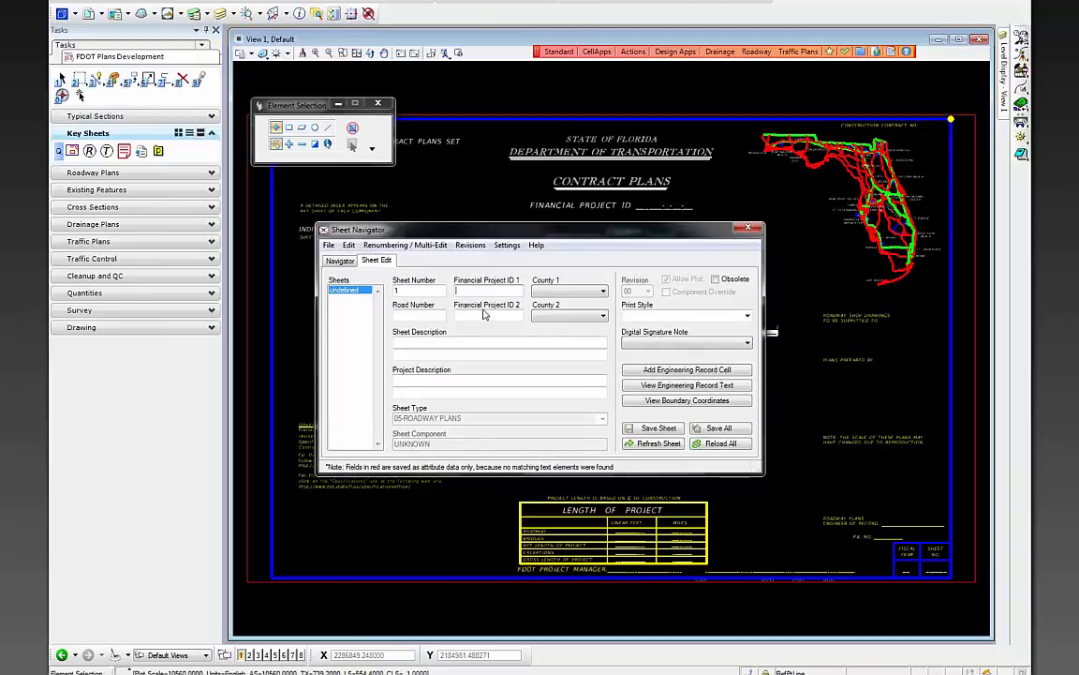
{"action": "key", "text": "Tab"}
{"action": "type", "text": "220"}
{"action": "key", "text": "Tab"}
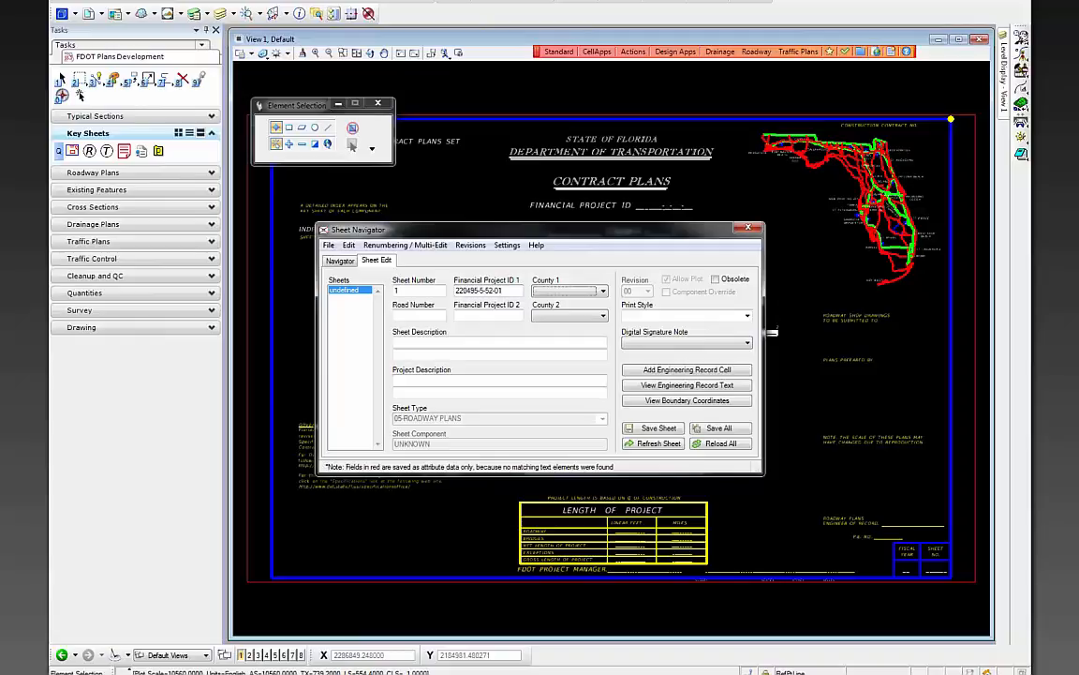
{"action": "key", "text": "w"}
{"action": "left_click", "coordinate": [428, 316]}
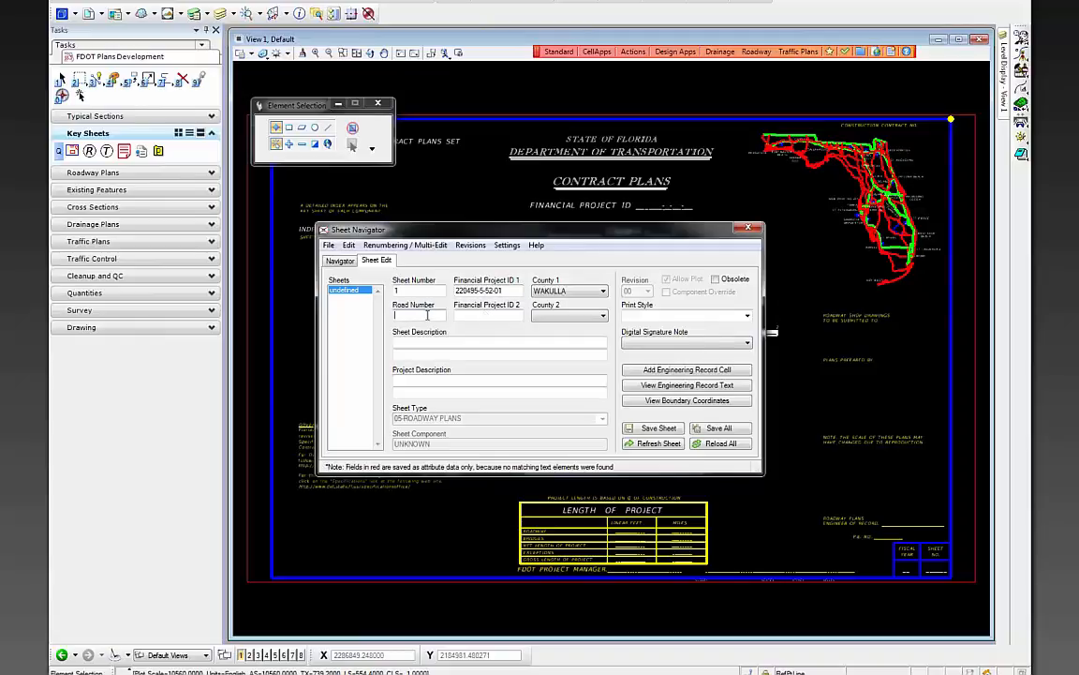
{"action": "type", "text": "61"}
- Set the digital signature note to Standard and save the sheet information
{"action": "left_click", "coordinate": [684, 343]}
{"action": "left_click", "coordinate": [654, 364]}
{"action": "left_click", "coordinate": [658, 428]}
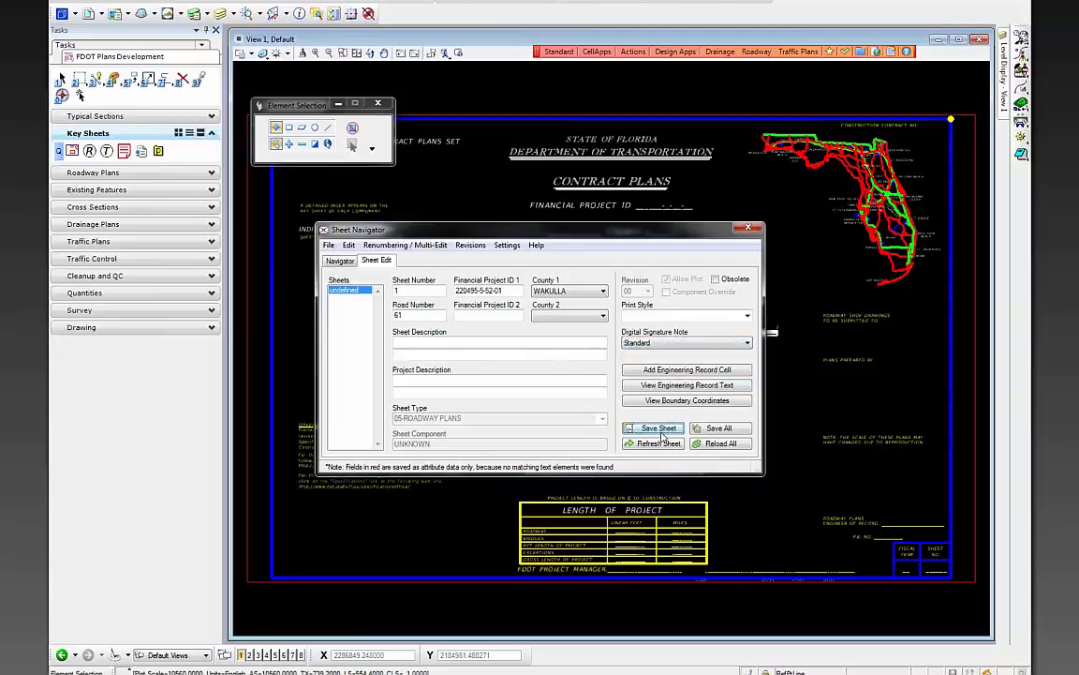
{"action": "left_click", "coordinate": [726, 388]}
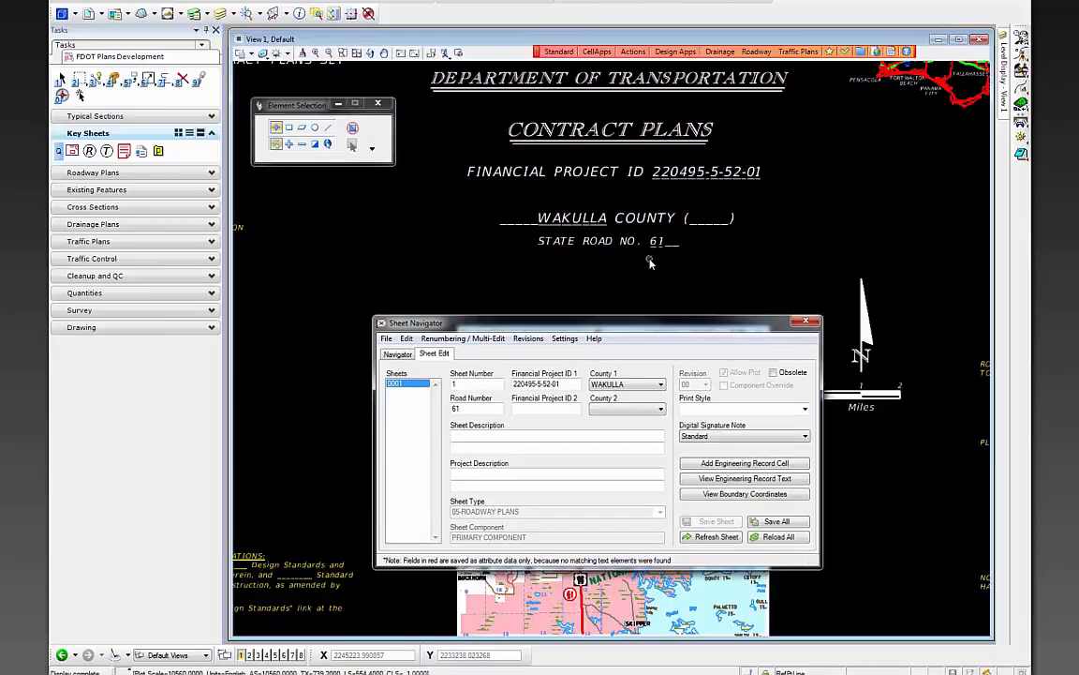
{"action": "scroll", "coordinate": [522, 203], "scroll_direction": "down", "scroll_amount": 1}
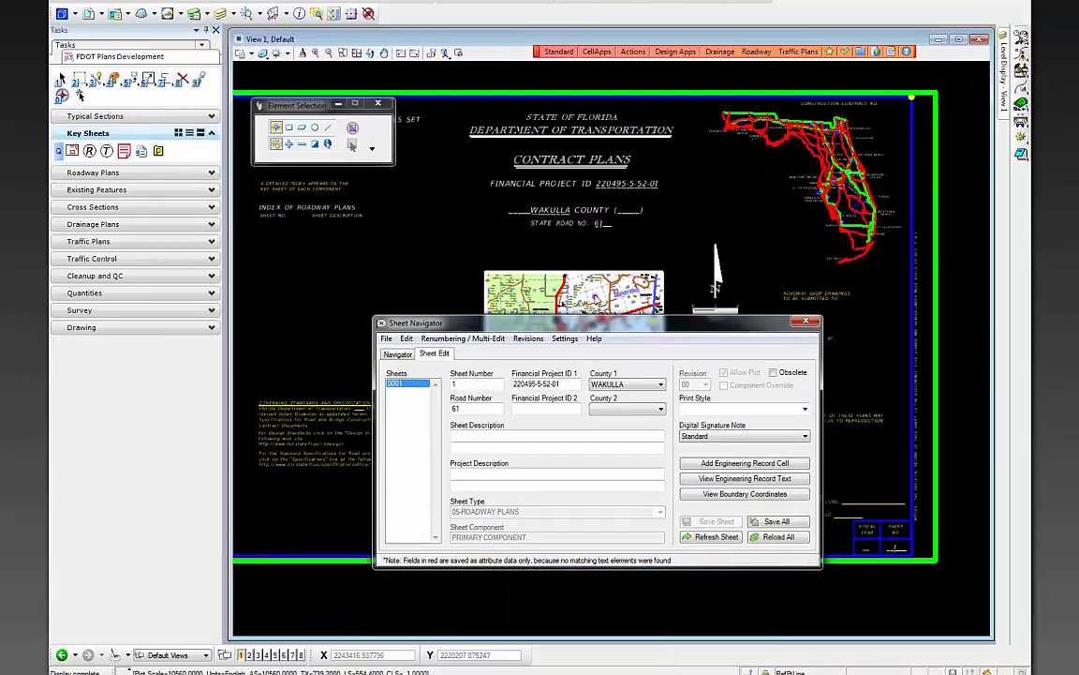
- Close Sheet Navigator, zoom into the governing standards note, and expand Roadway Plans tasks
{"action": "left_click", "coordinate": [806, 321]}
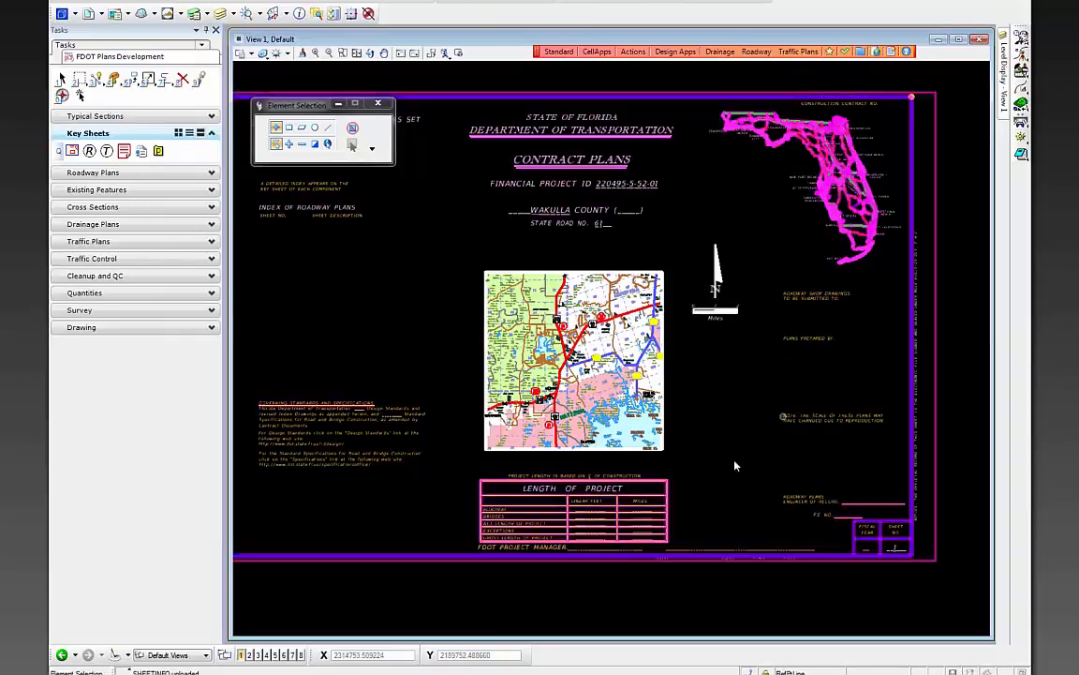
{"action": "scroll", "coordinate": [574, 538], "scroll_direction": "up", "scroll_amount": 2}
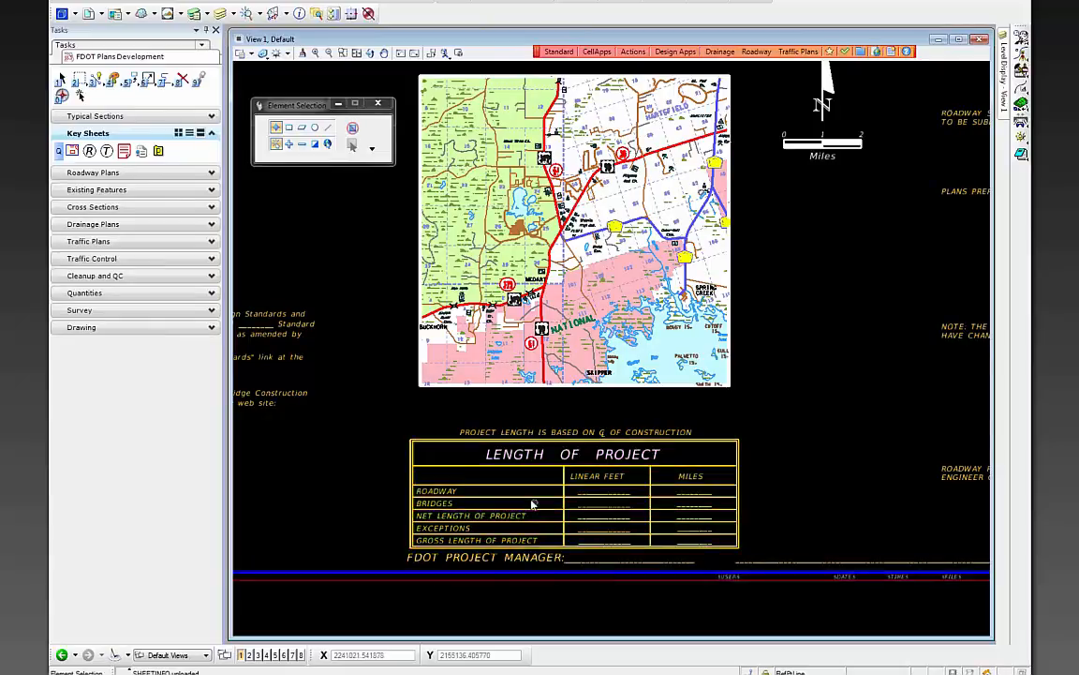
{"action": "scroll", "coordinate": [534, 503], "scroll_direction": "down", "scroll_amount": 2}
{"action": "scroll", "coordinate": [680, 540], "scroll_direction": "up", "scroll_amount": 2}
{"action": "scroll", "coordinate": [680, 540], "scroll_direction": "down", "scroll_amount": 2}
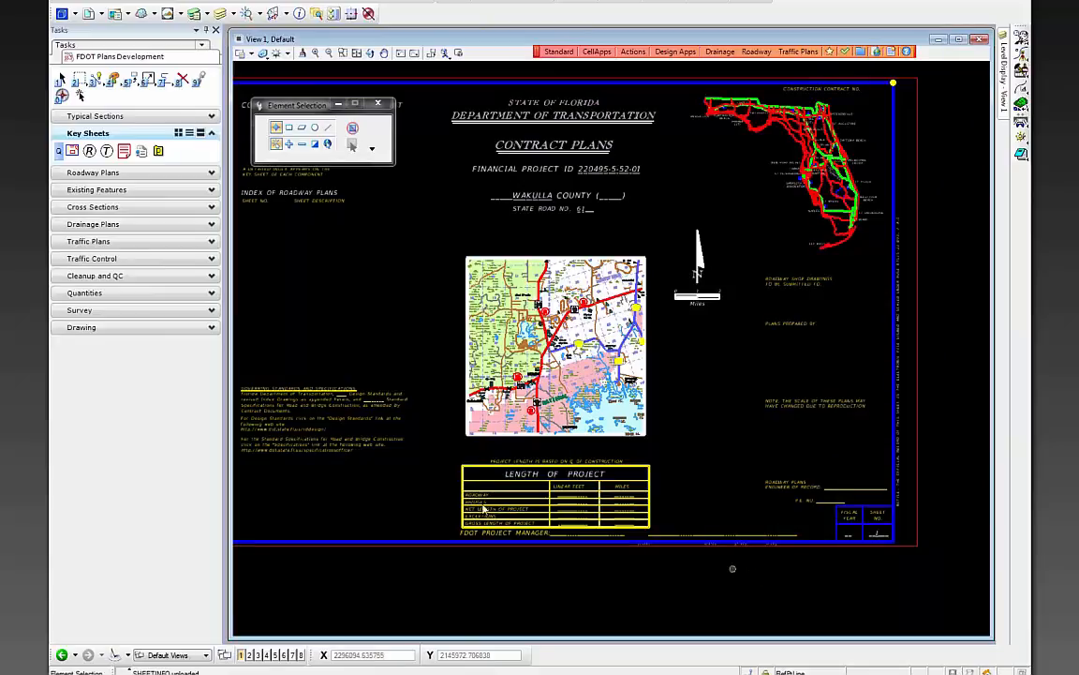
{"action": "scroll", "coordinate": [381, 441], "scroll_direction": "down", "scroll_amount": 2}
{"action": "scroll", "coordinate": [382, 448], "scroll_direction": "up", "scroll_amount": 4}
{"action": "scroll", "coordinate": [356, 444], "scroll_direction": "down", "scroll_amount": 3}
{"action": "scroll", "coordinate": [333, 441], "scroll_direction": "up", "scroll_amount": 3}
{"action": "scroll", "coordinate": [340, 429], "scroll_direction": "down", "scroll_amount": 3}
{"action": "scroll", "coordinate": [436, 498], "scroll_direction": "up", "scroll_amount": 4}
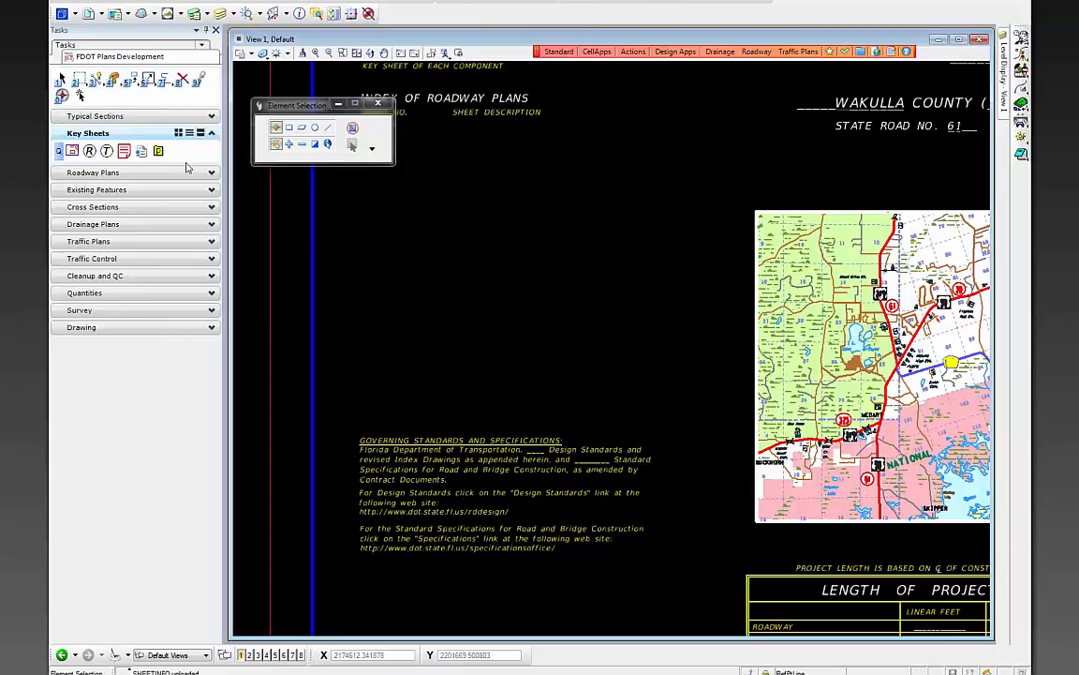
{"action": "scroll", "coordinate": [539, 457], "scroll_direction": "up", "scroll_amount": 2}
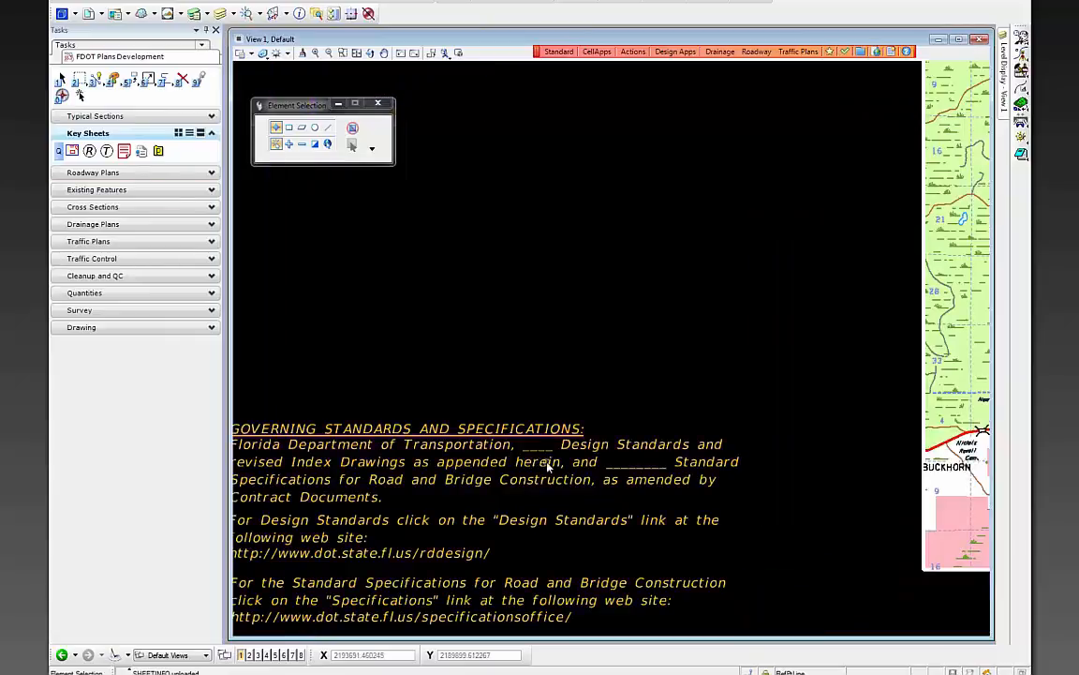
{"action": "left_click", "coordinate": [110, 173]}
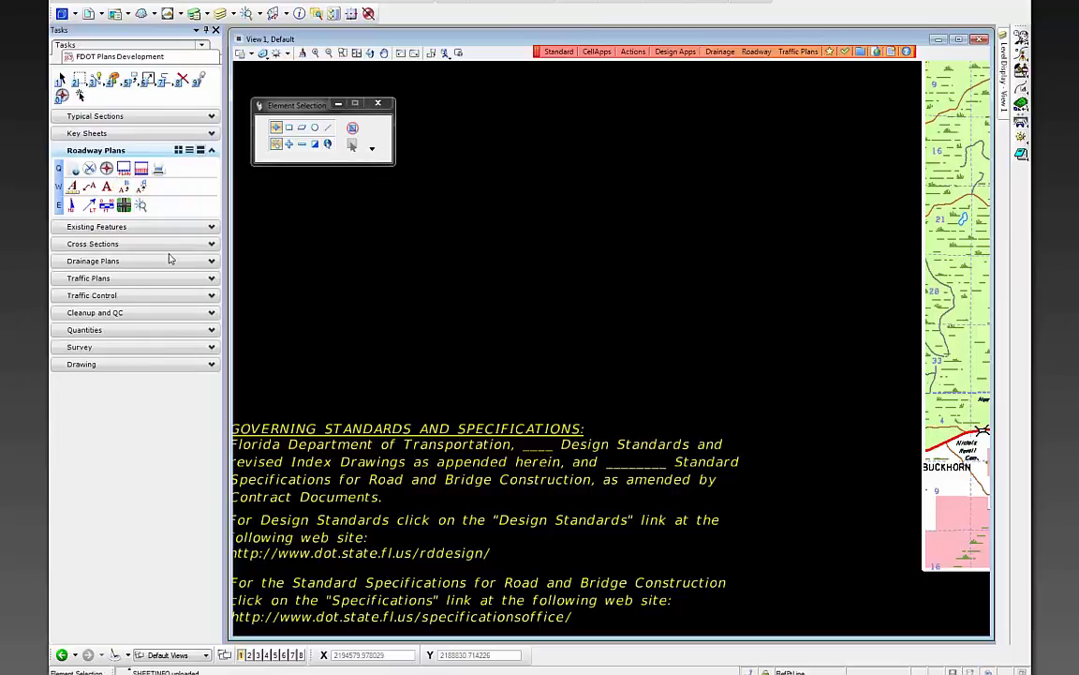
- Using Edit Text, fill the note's blanks with Design Standards 2015 and Specifications Jan 2015
{"action": "left_click", "coordinate": [125, 188]}
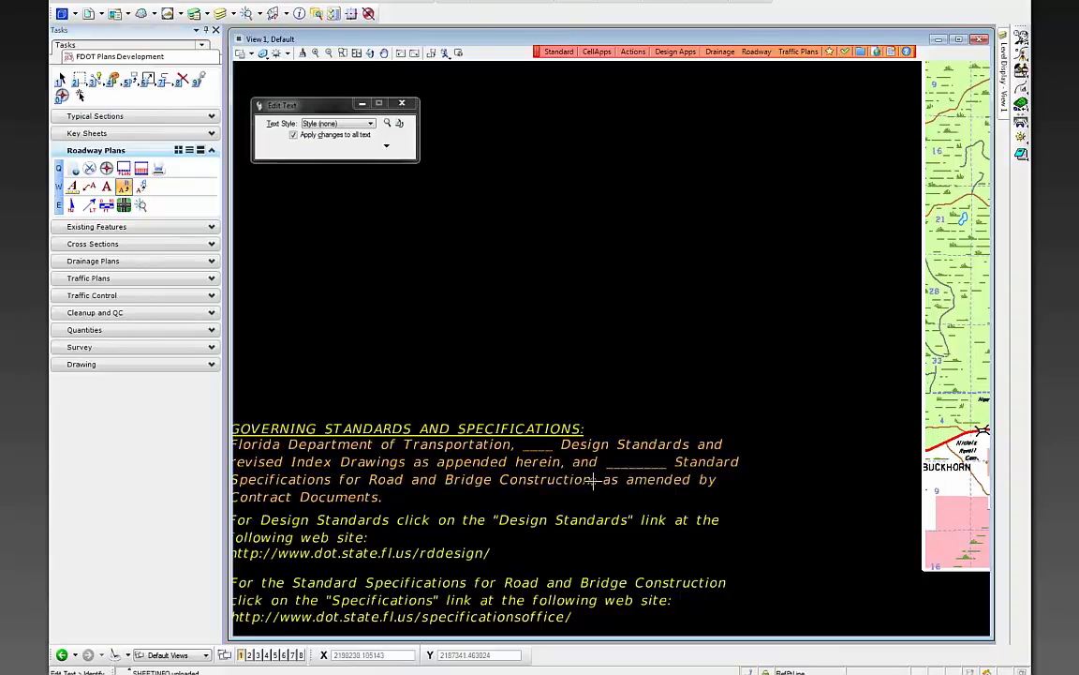
{"action": "left_click", "coordinate": [534, 450]}
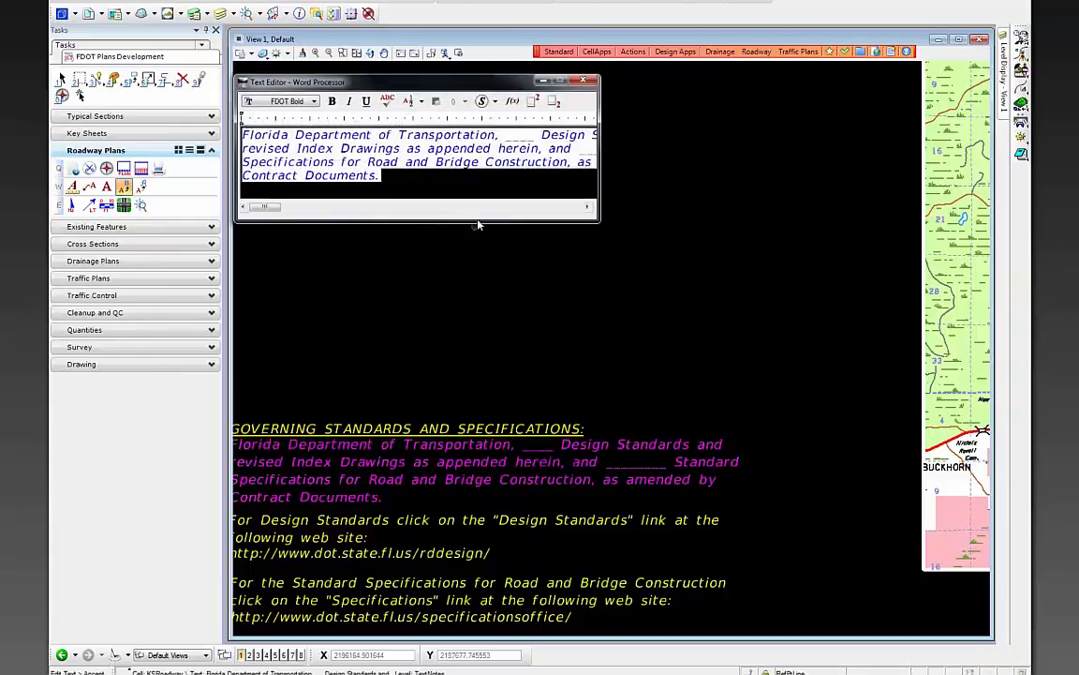
{"action": "double_click", "coordinate": [519, 137]}
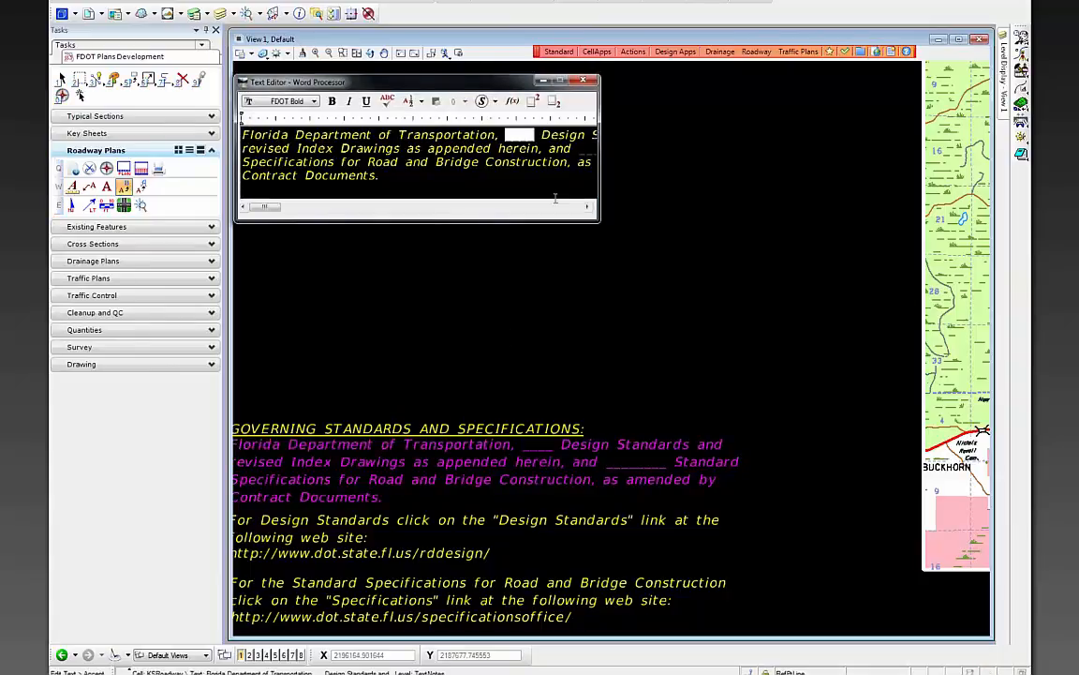
{"action": "double_click", "coordinate": [523, 142]}
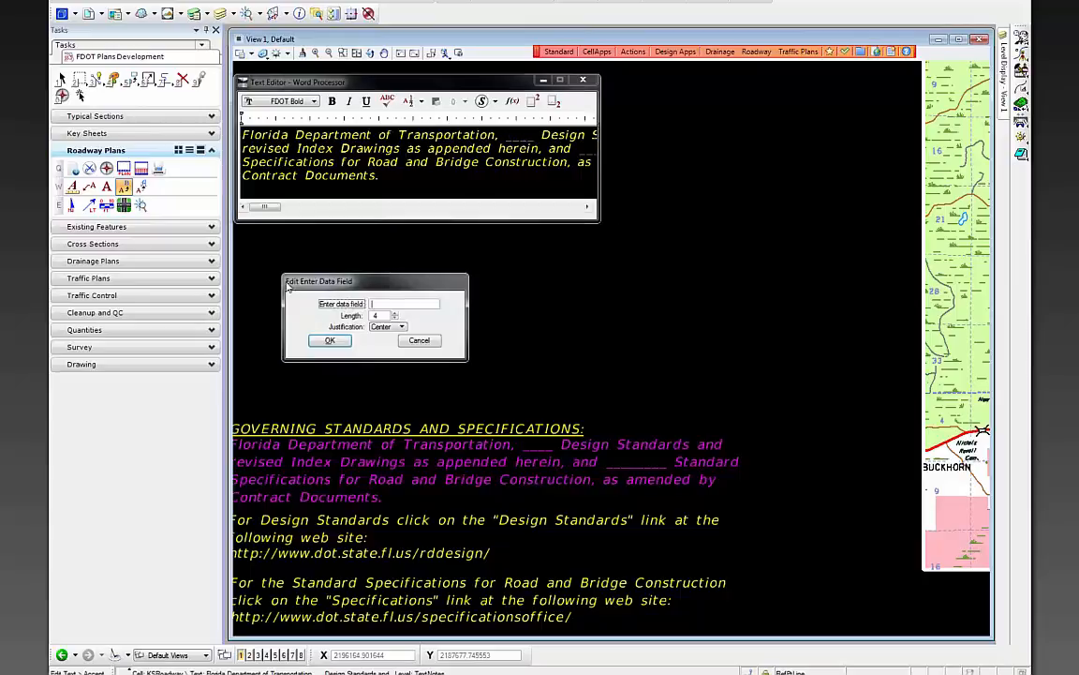
{"action": "left_click_drag", "start_coordinate": [333, 285], "coordinate": [331, 268]}
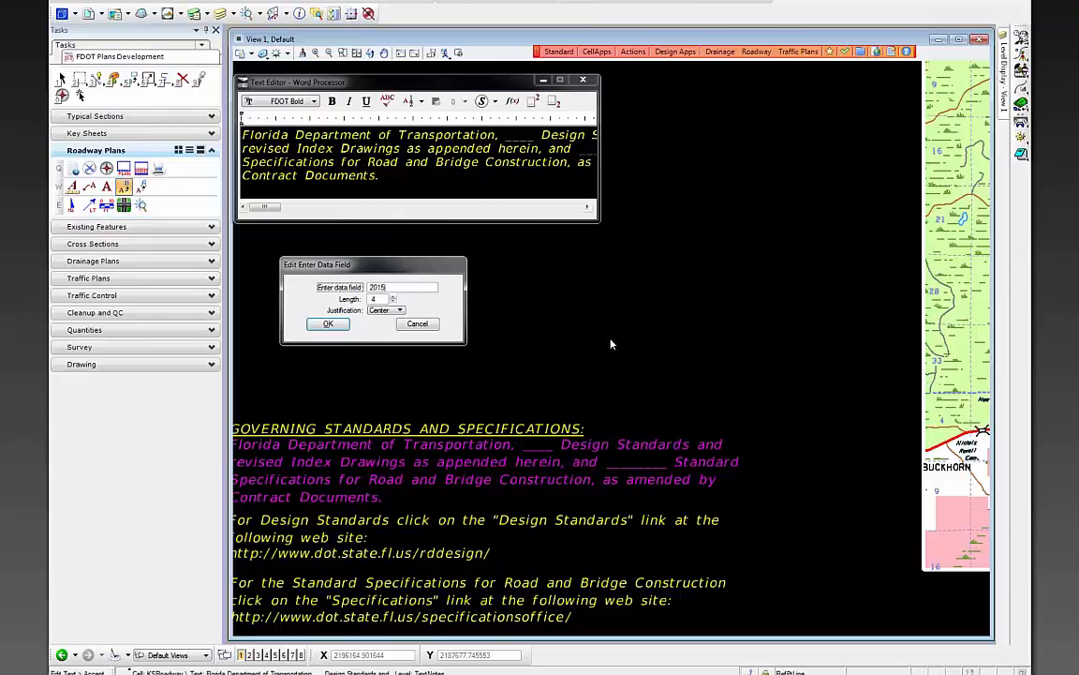
{"action": "left_click", "coordinate": [328, 324]}
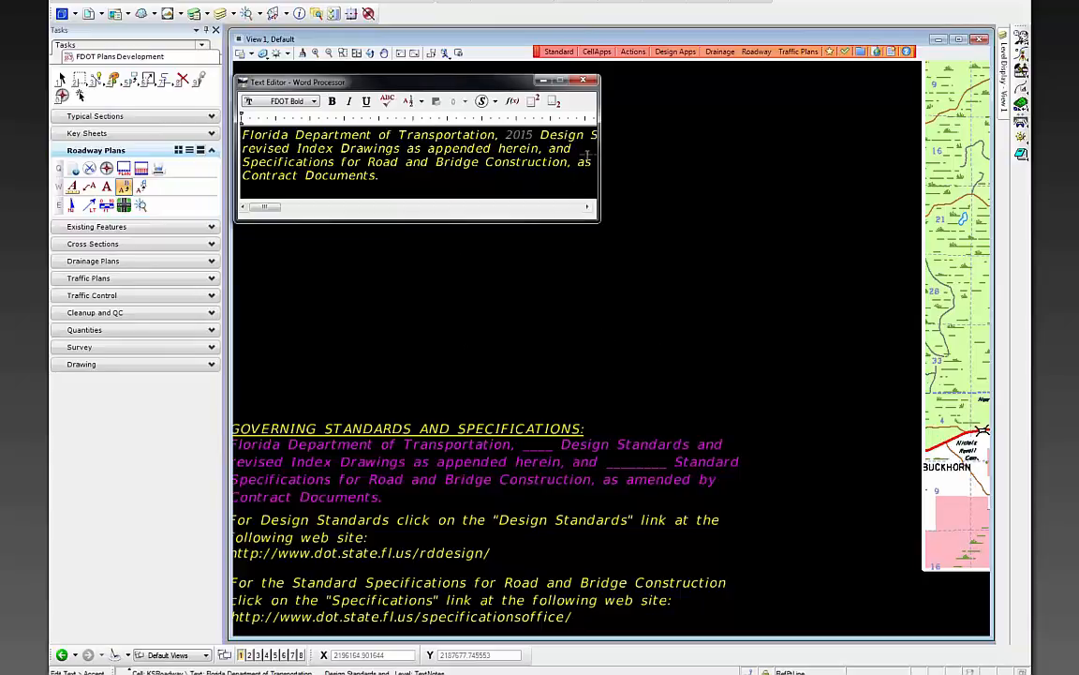
{"action": "left_click", "coordinate": [586, 160]}
{"action": "double_click", "coordinate": [422, 148]}
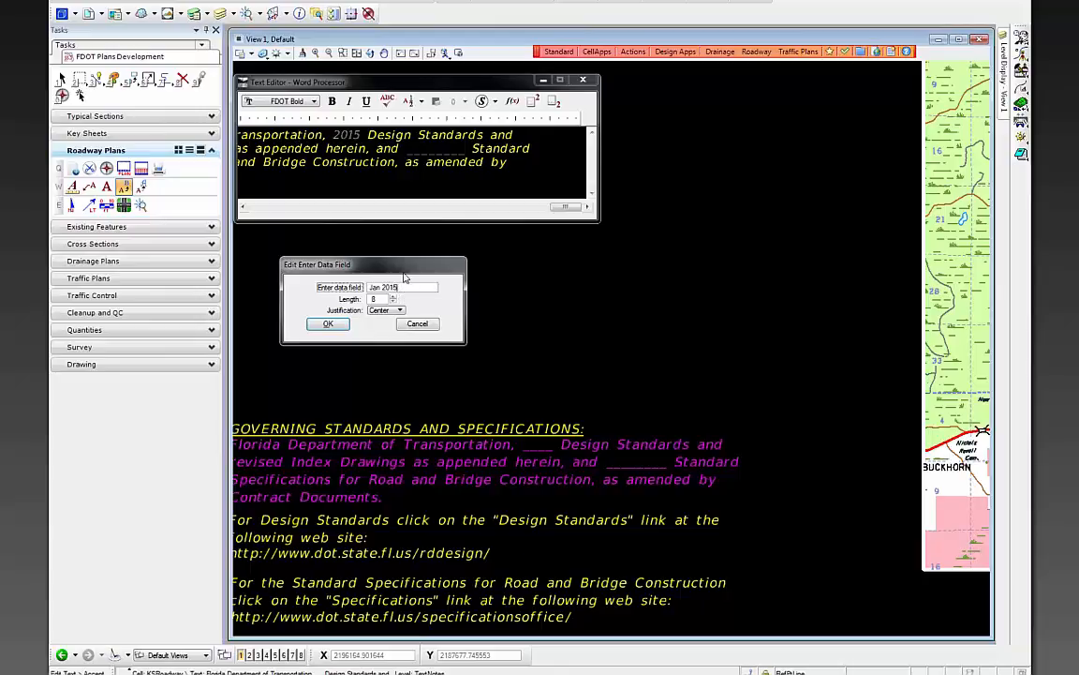
{"action": "left_click", "coordinate": [328, 323]}
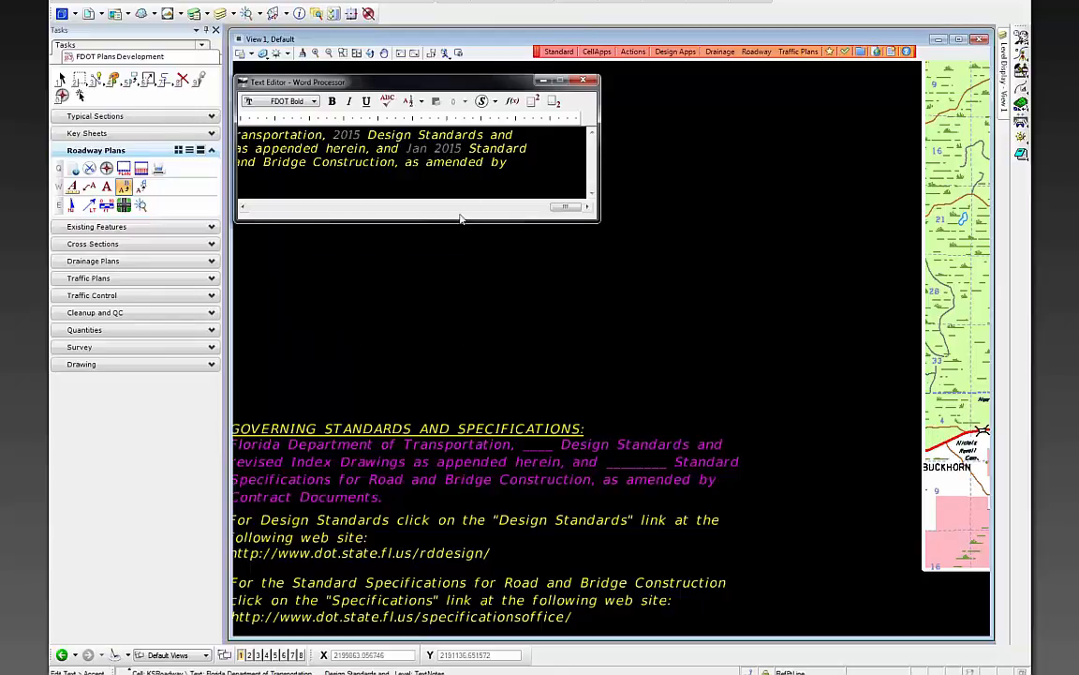
{"action": "left_click", "coordinate": [469, 296]}
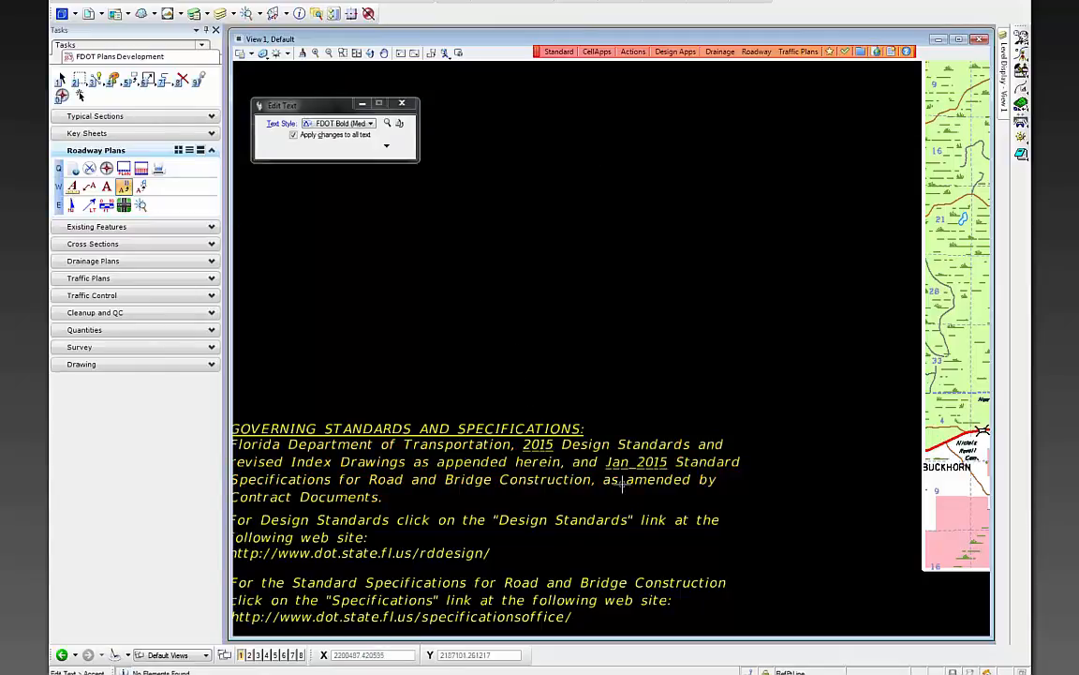
- Fill the Roadway linear feet field of the Length of Project table with 2641.49
{"action": "scroll", "coordinate": [510, 342], "scroll_direction": "down", "scroll_amount": 5}
{"action": "scroll", "coordinate": [789, 534], "scroll_direction": "up", "scroll_amount": 3}
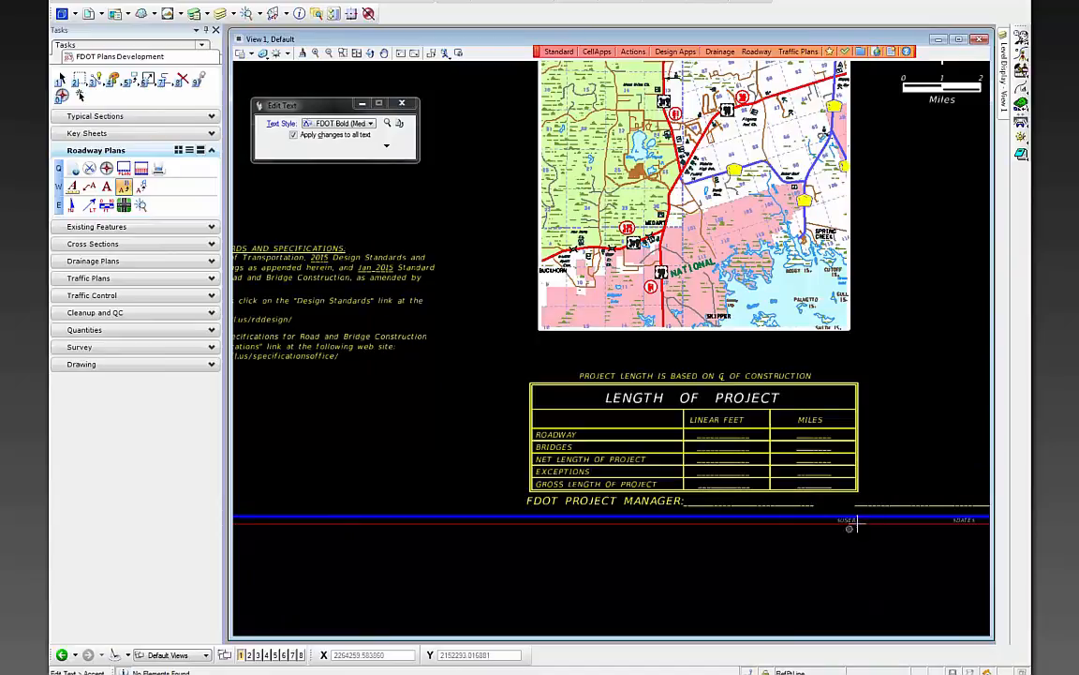
{"action": "left_click", "coordinate": [734, 436]}
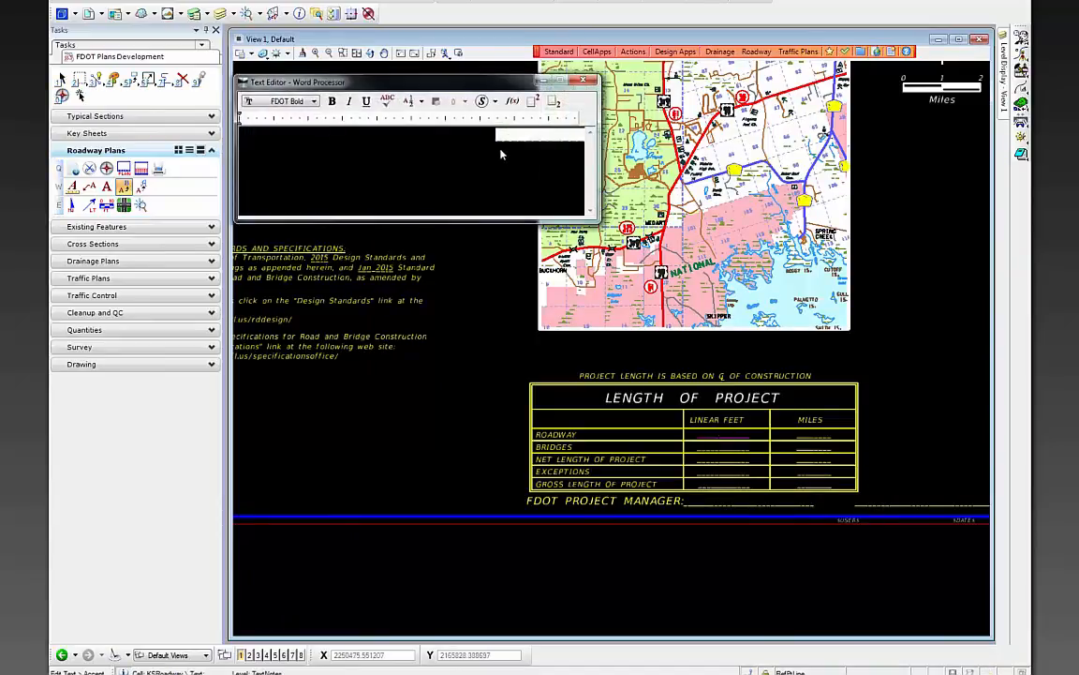
{"action": "double_click", "coordinate": [526, 141]}
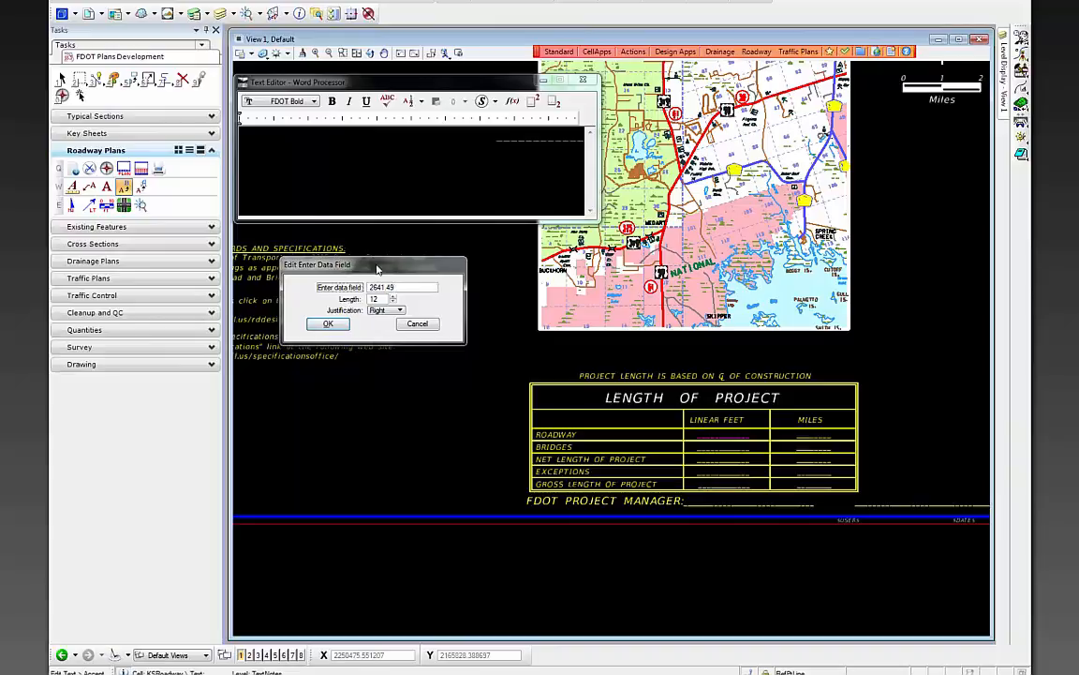
{"action": "left_click", "coordinate": [328, 323]}
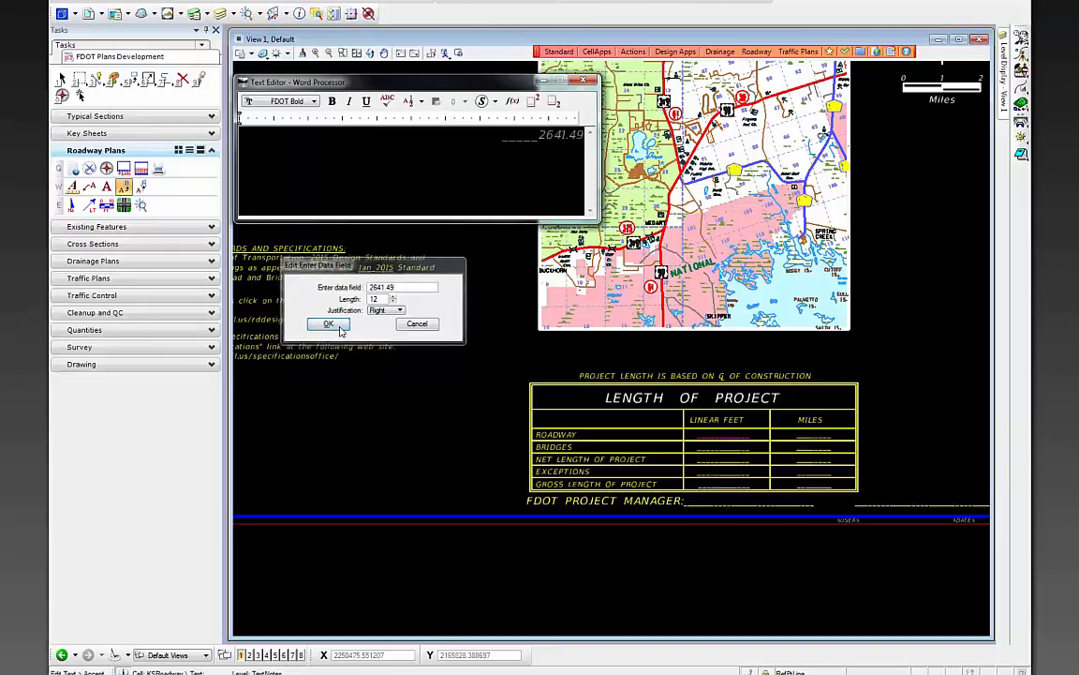
{"action": "left_click", "coordinate": [493, 345]}
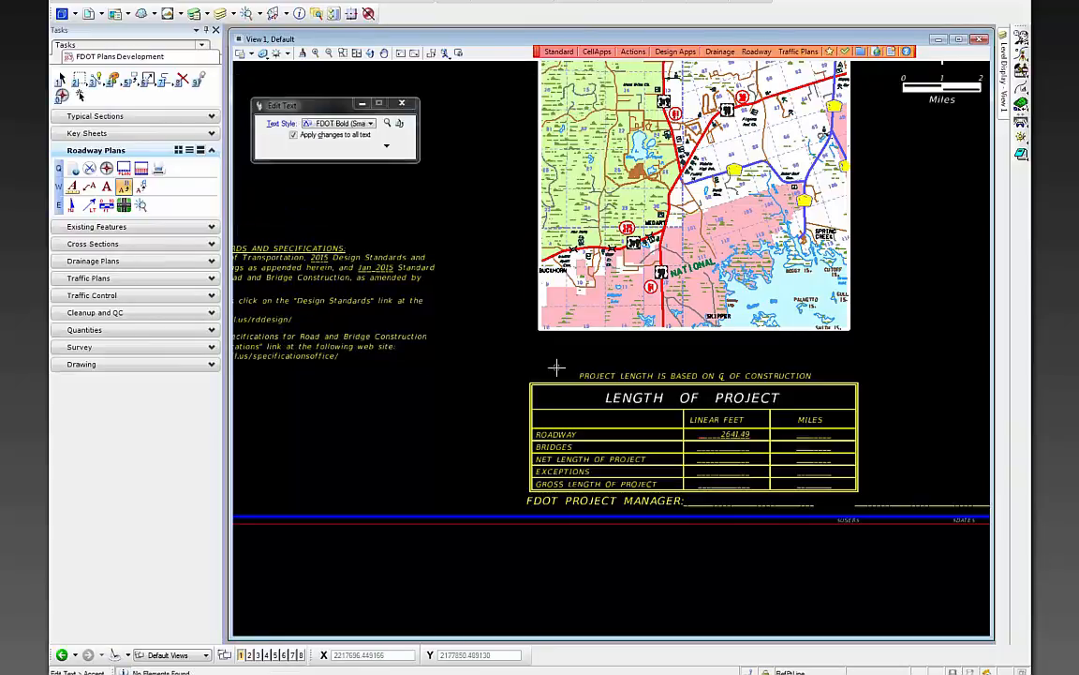
- Fill the Roadway miles field with 0.500
{"action": "left_click", "coordinate": [822, 436]}
{"action": "double_click", "coordinate": [559, 138]}
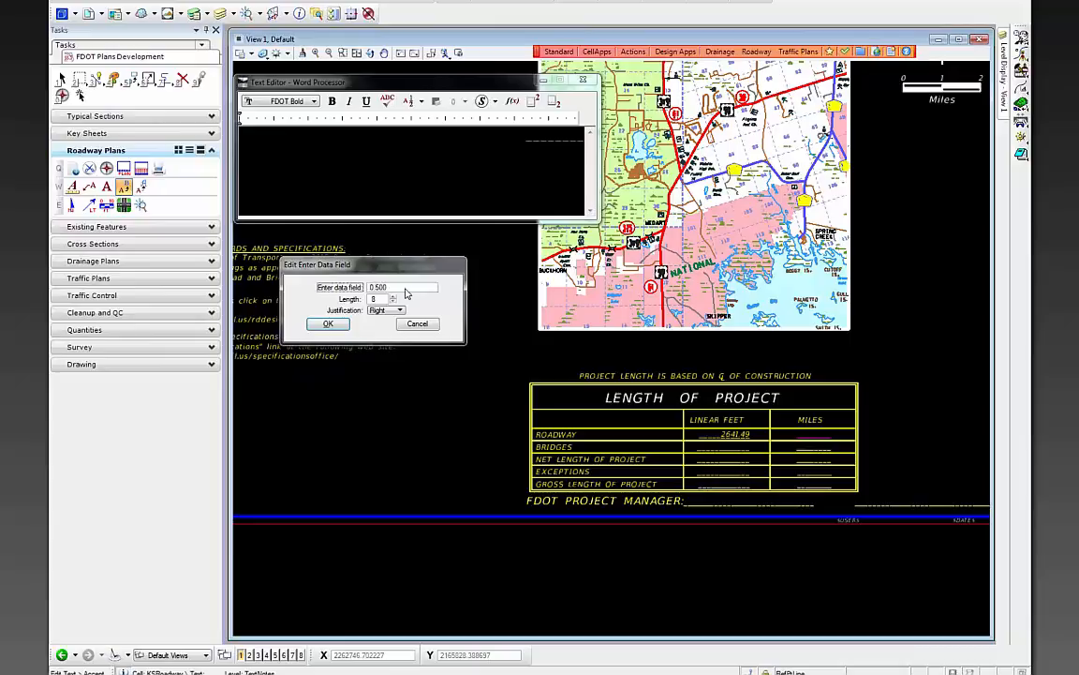
{"action": "left_click", "coordinate": [325, 323]}
{"action": "left_click", "coordinate": [450, 391]}
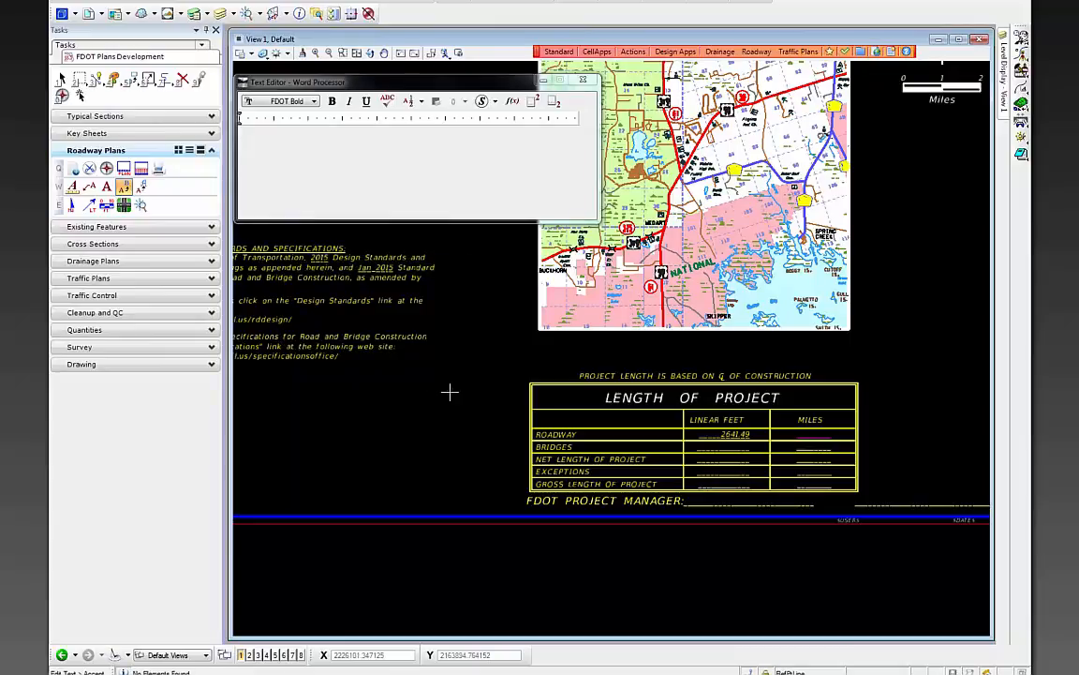
{"action": "left_click", "coordinate": [719, 501]}
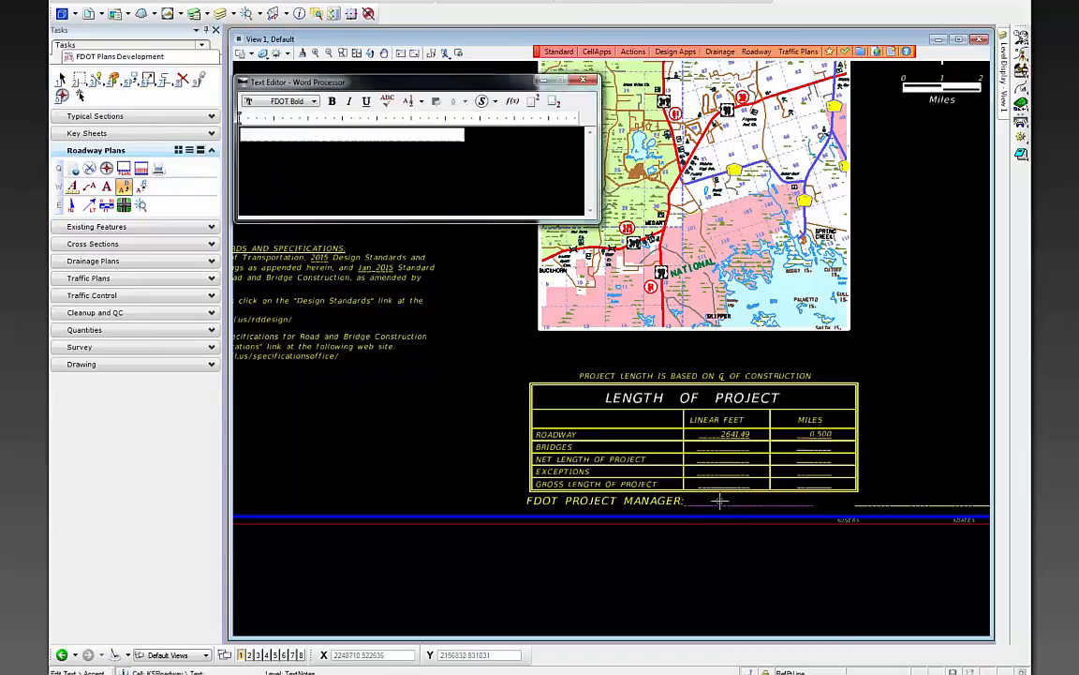
- Append ', P.E.' to the project manager's name field and accept it
{"action": "double_click", "coordinate": [443, 141]}
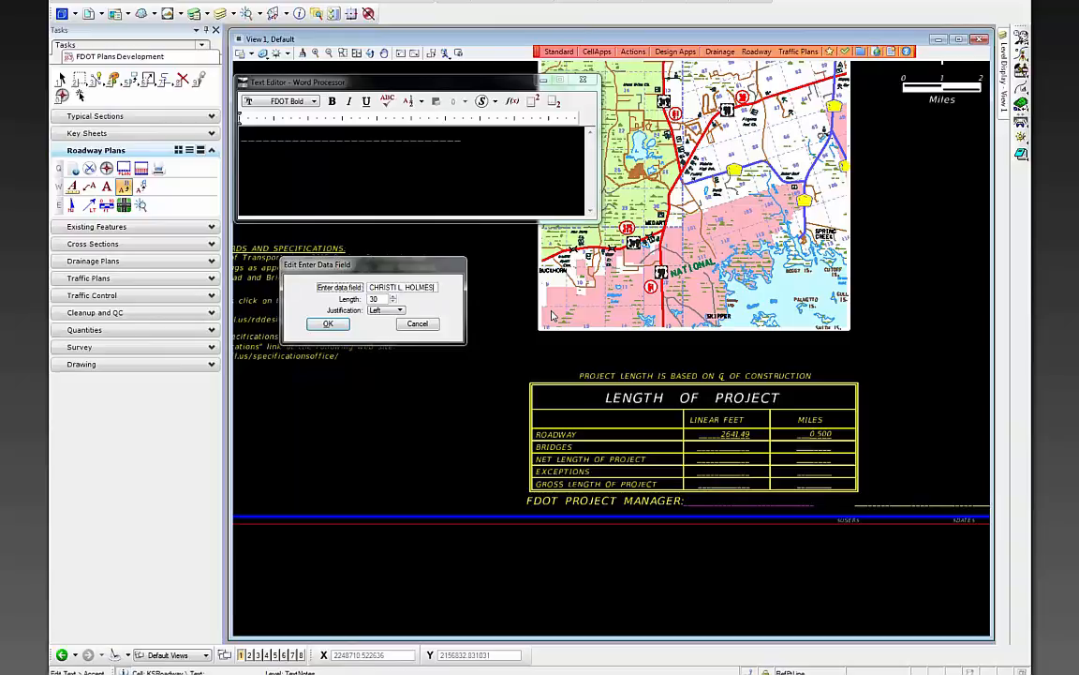
{"action": "type", "text": ", P.E."}
{"action": "left_click", "coordinate": [328, 324]}
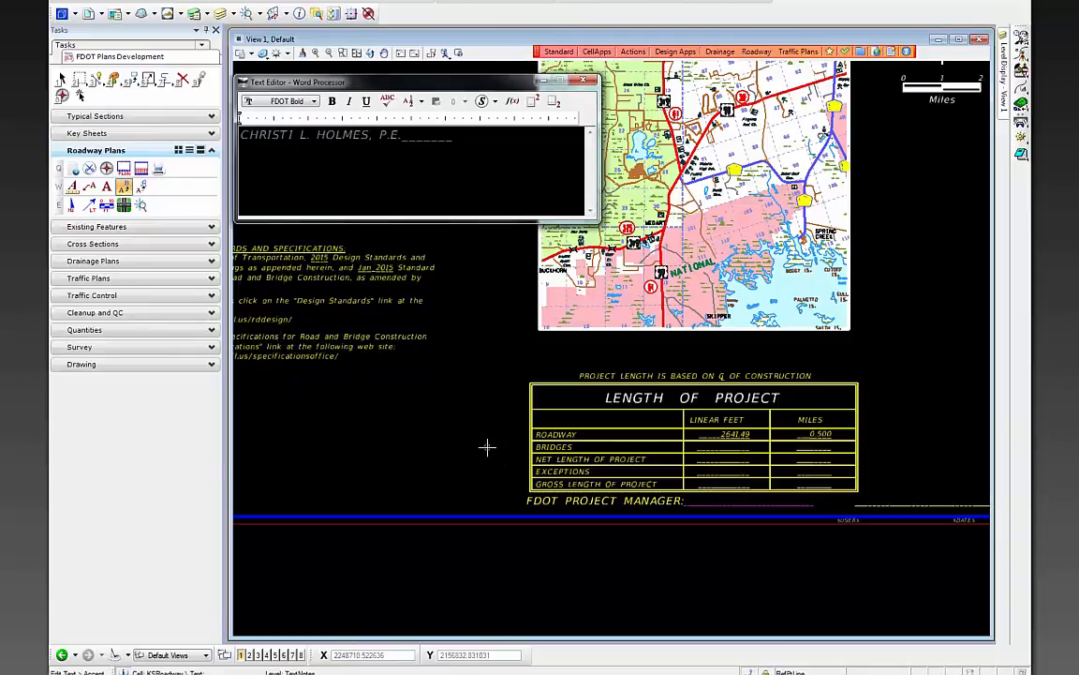
{"action": "left_click", "coordinate": [581, 473]}
- Fill the description line with 'SR 61 (CRAWFORDVILLE HWY.) FROM SR 30 TO ALASKA WAY'
{"action": "left_click", "coordinate": [896, 505]}
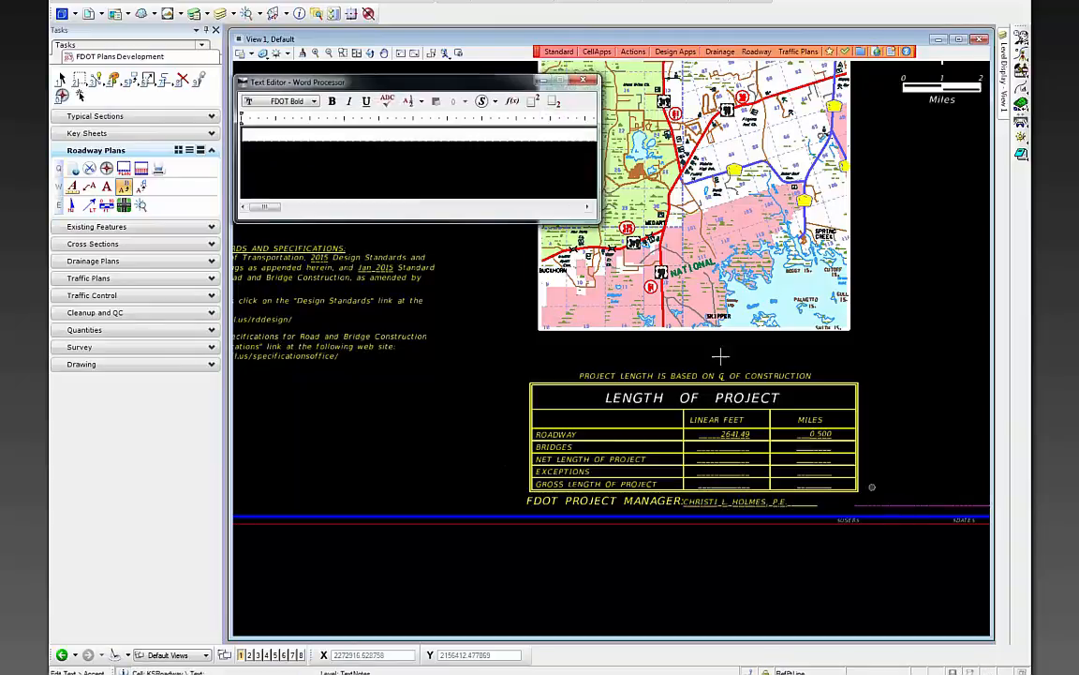
{"action": "double_click", "coordinate": [398, 139]}
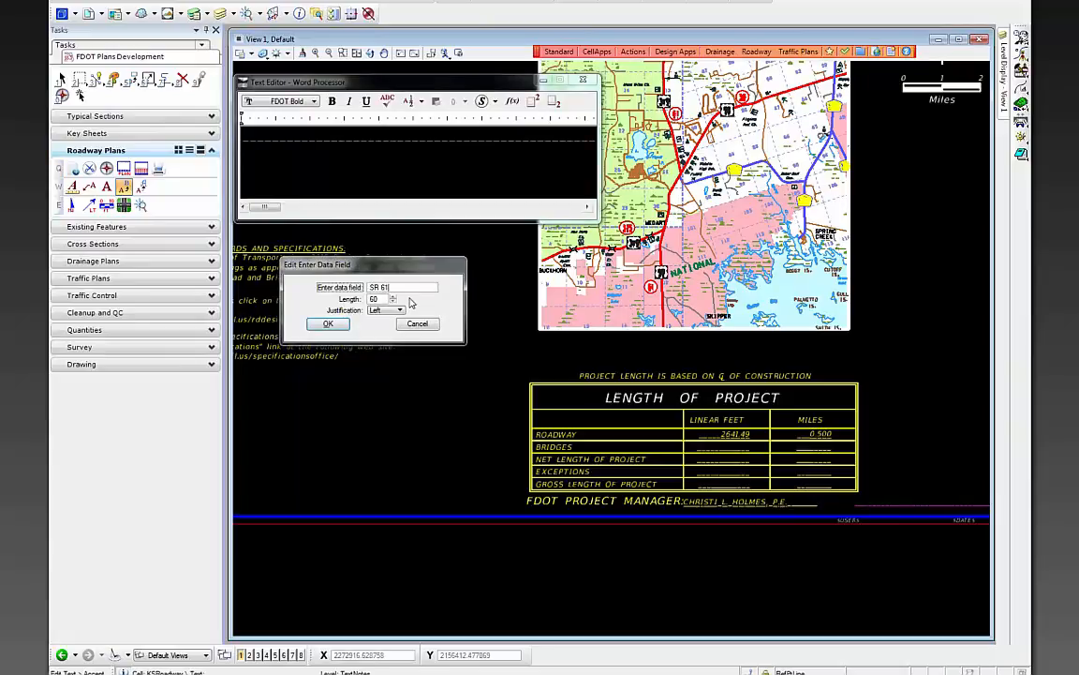
{"action": "type", "text": "SR 61 CRAWFOR"}
{"action": "type", "text": "DVILLE HW"}
{"action": "type", "text": "Y "}
{"action": "type", "text": " FROM SR 3"}
{"action": "type", "text": "0 TO ALS"}
{"action": "type", "text": "SKA WAY"}
{"action": "key", "text": "Return"}
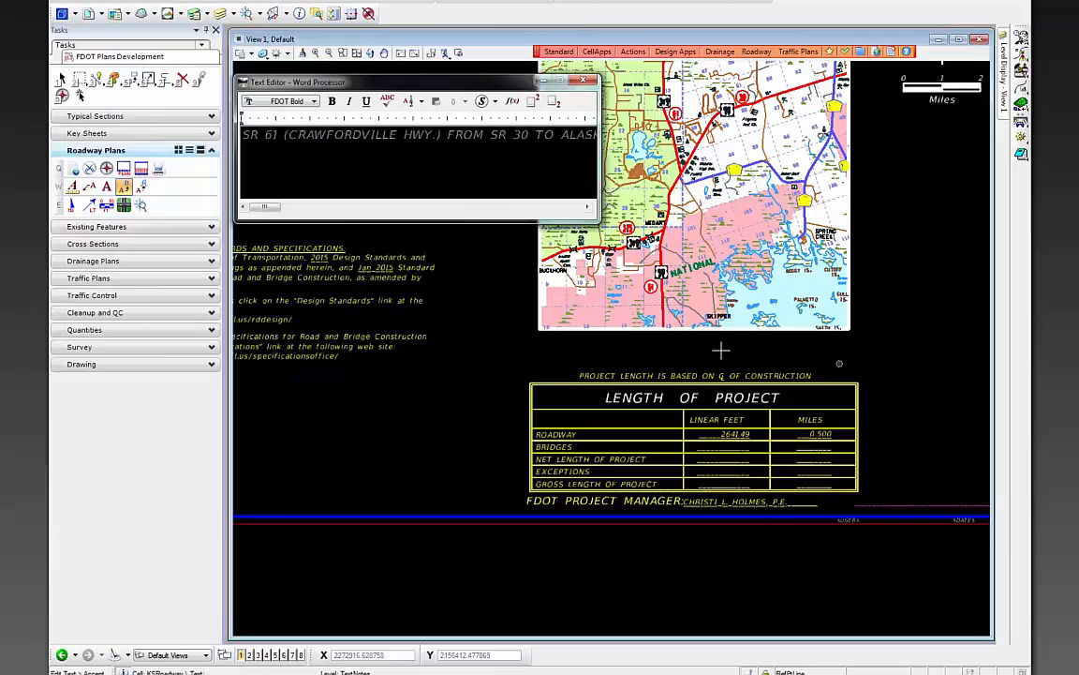
{"action": "left_click", "coordinate": [467, 429]}
{"action": "scroll", "coordinate": [438, 430], "scroll_direction": "down", "scroll_amount": 2}
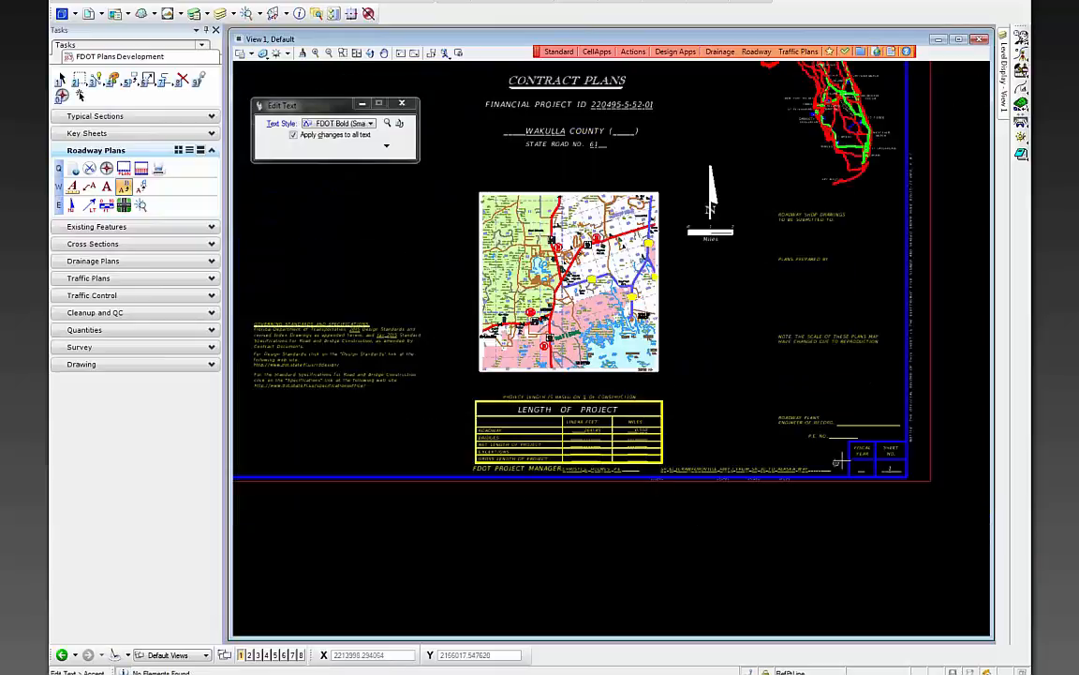
- Enter 15 in the Fiscal Year box
{"action": "scroll", "coordinate": [834, 462], "scroll_direction": "up", "scroll_amount": 2}
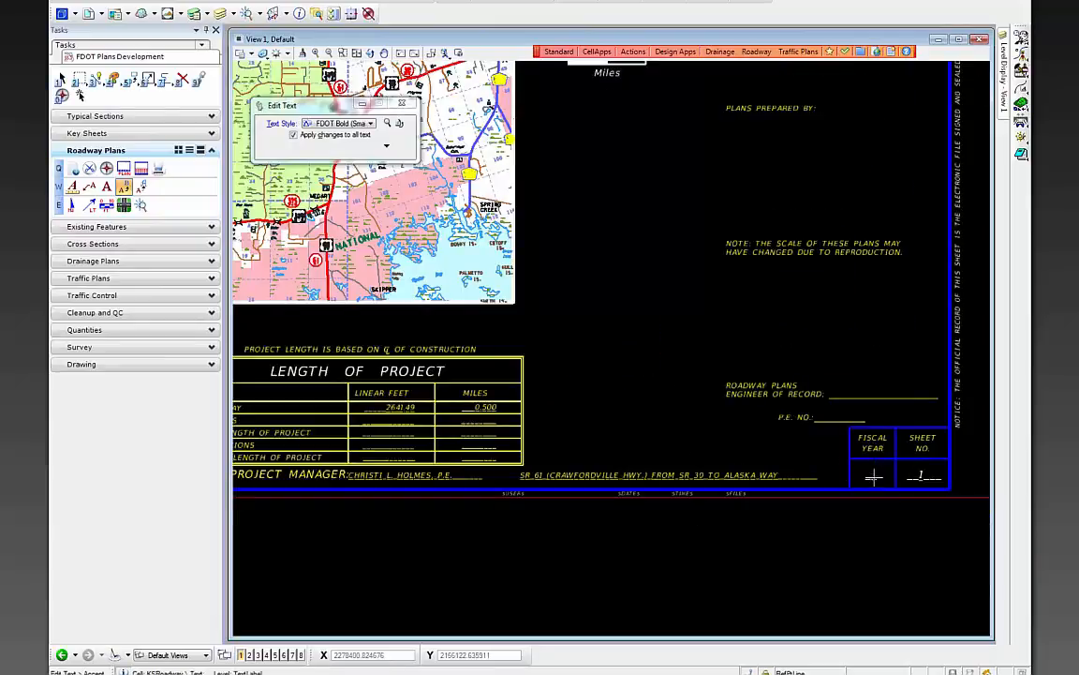
{"action": "left_click", "coordinate": [872, 477]}
{"action": "double_click", "coordinate": [412, 140]}
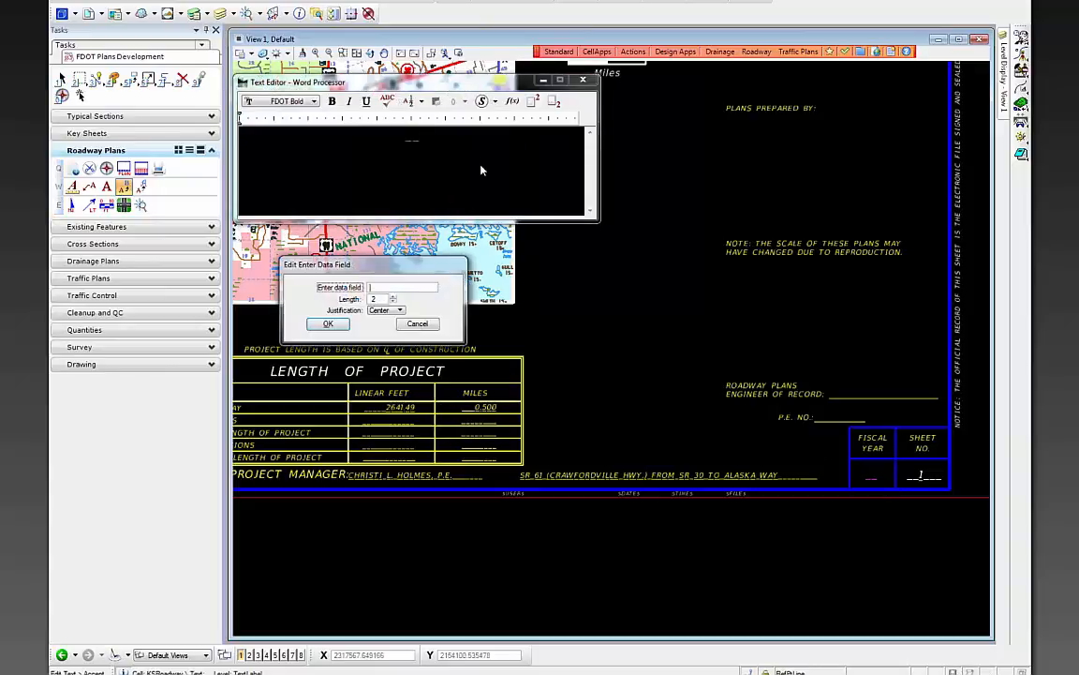
{"action": "type", "text": "15"}
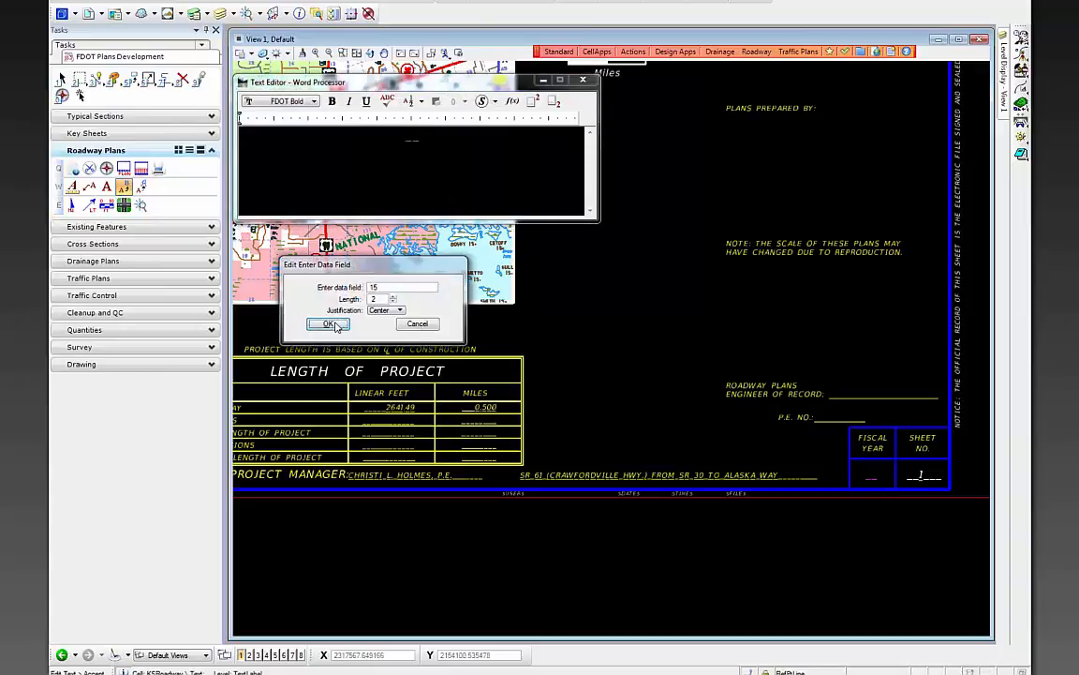
{"action": "key", "text": "Return"}
{"action": "left_click", "coordinate": [691, 363]}
- Fill the county number so the heading reads WAKULLA COUNTY (59010)
{"action": "scroll", "coordinate": [713, 458], "scroll_direction": "down", "scroll_amount": 3}
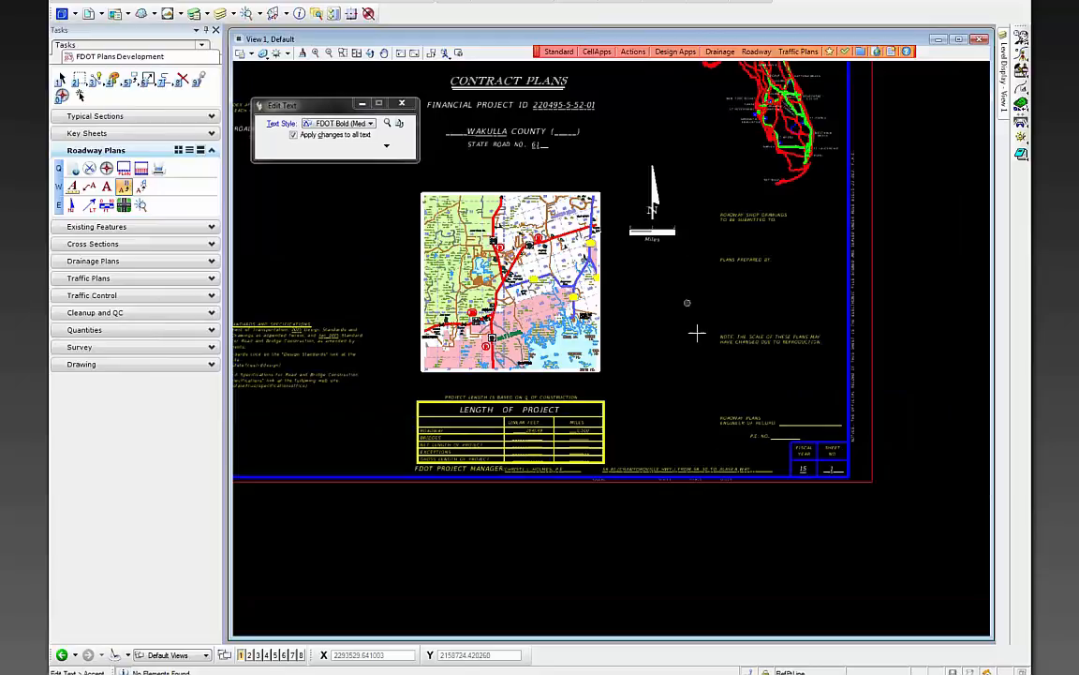
{"action": "scroll", "coordinate": [698, 336], "scroll_direction": "down", "scroll_amount": 3}
{"action": "scroll", "coordinate": [609, 223], "scroll_direction": "up", "scroll_amount": 5}
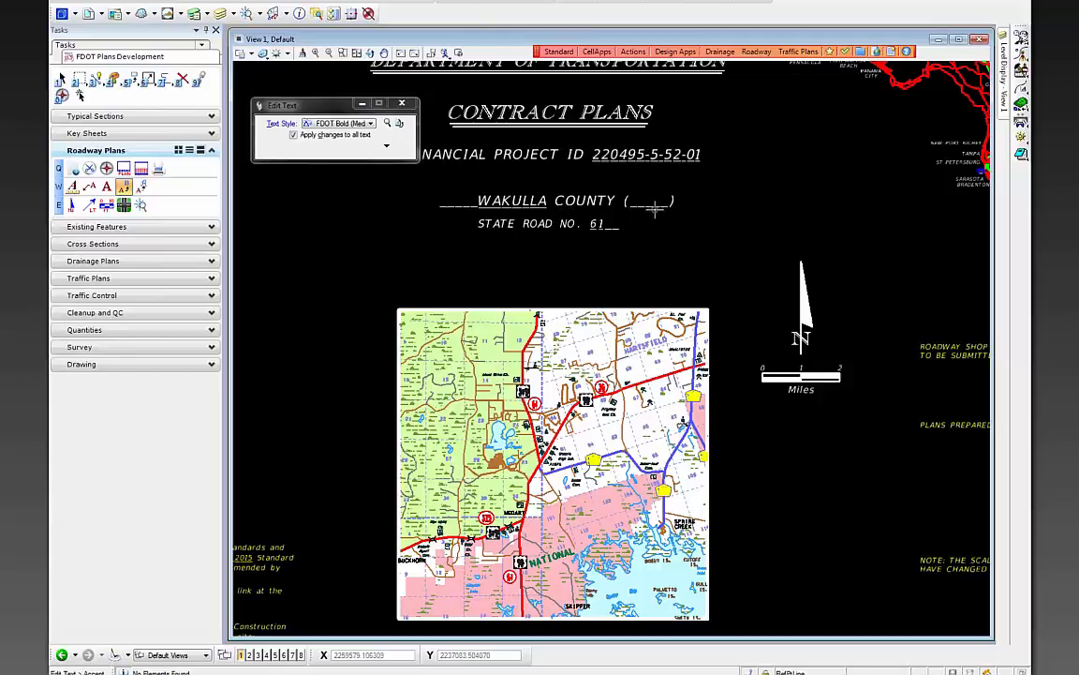
{"action": "left_click", "coordinate": [589, 187]}
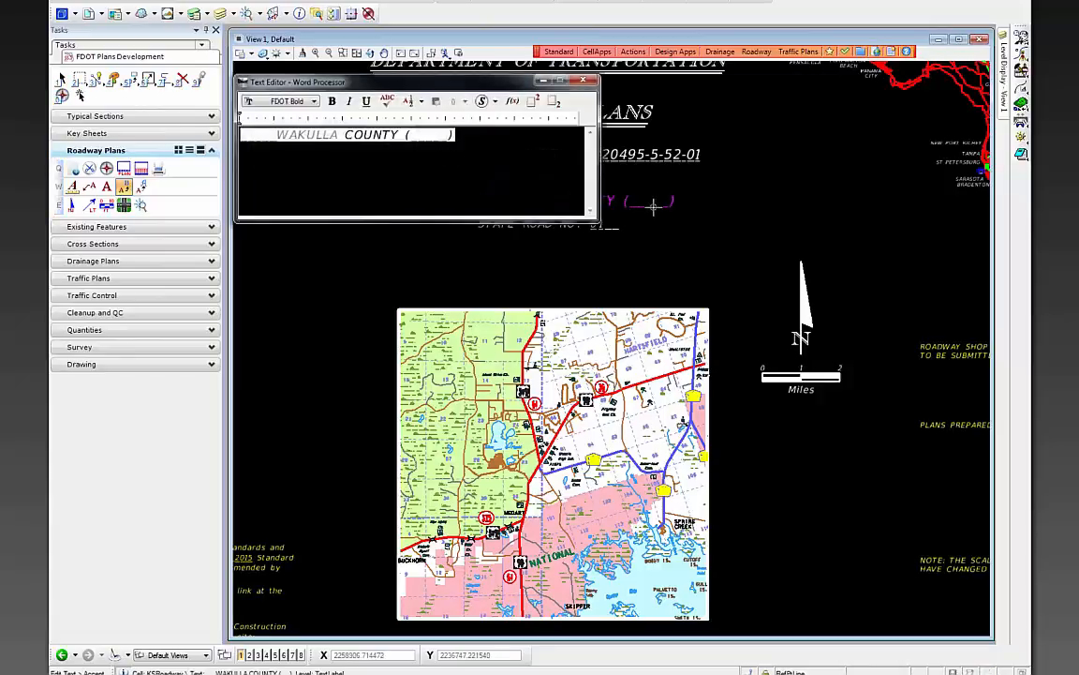
{"action": "double_click", "coordinate": [433, 134]}
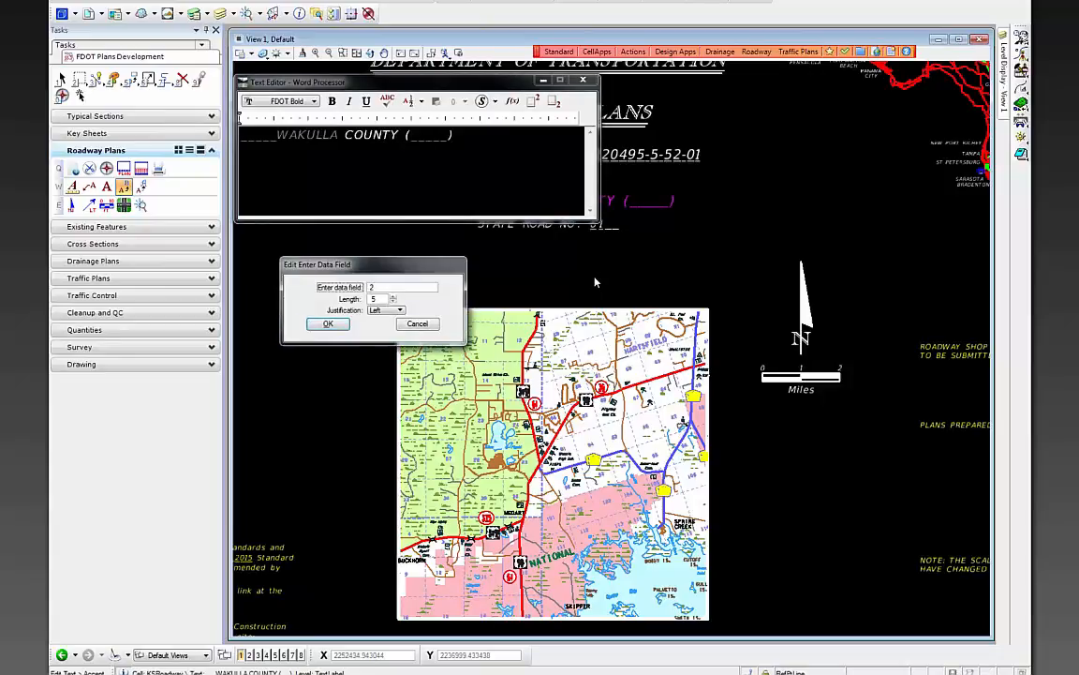
{"action": "type", "text": "59010"}
{"action": "left_click", "coordinate": [328, 324]}
{"action": "left_click", "coordinate": [316, 274]}
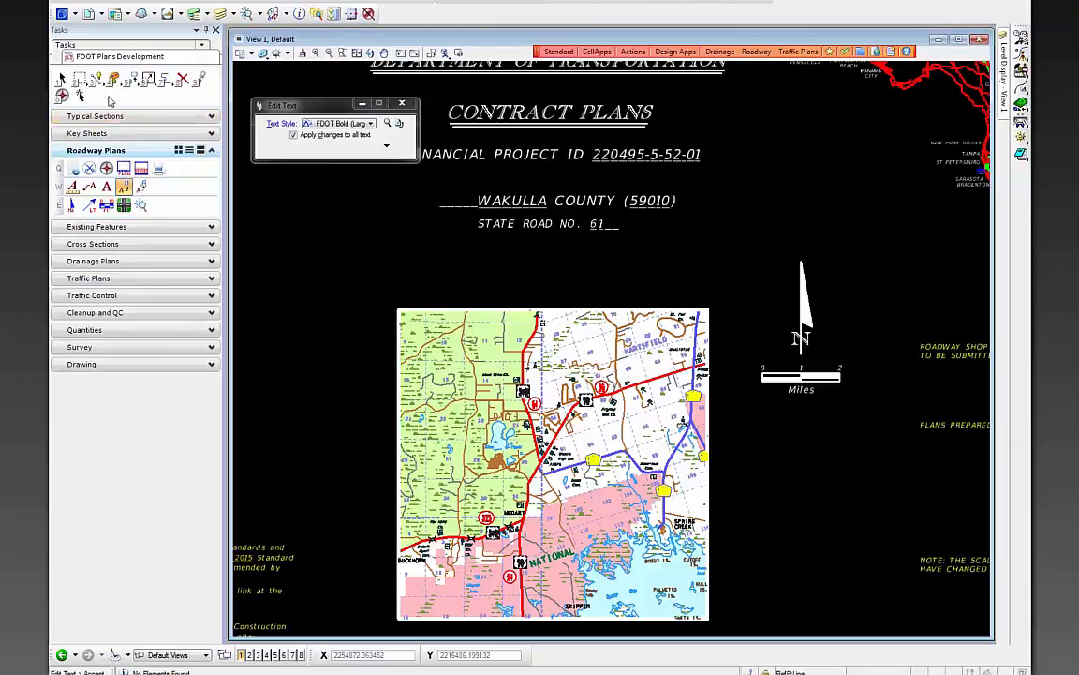
- Return to the FDOT Plans Development task set and expand its Key Sheets tools
{"action": "left_click", "coordinate": [115, 46]}
{"action": "left_click", "coordinate": [93, 28]}
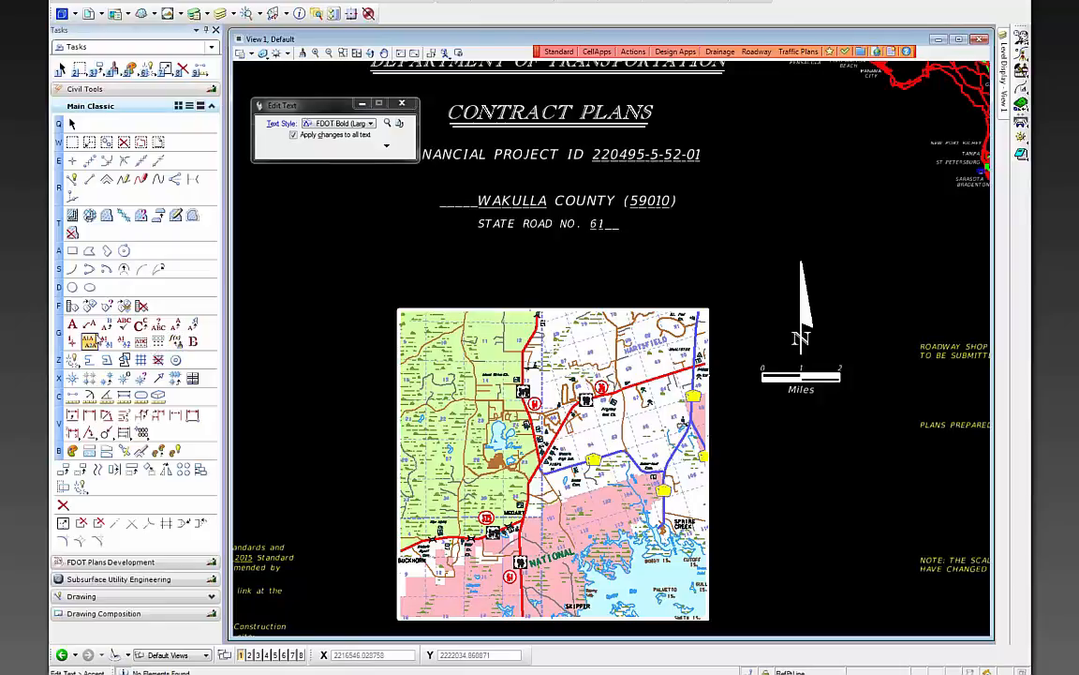
{"action": "left_click", "coordinate": [107, 563]}
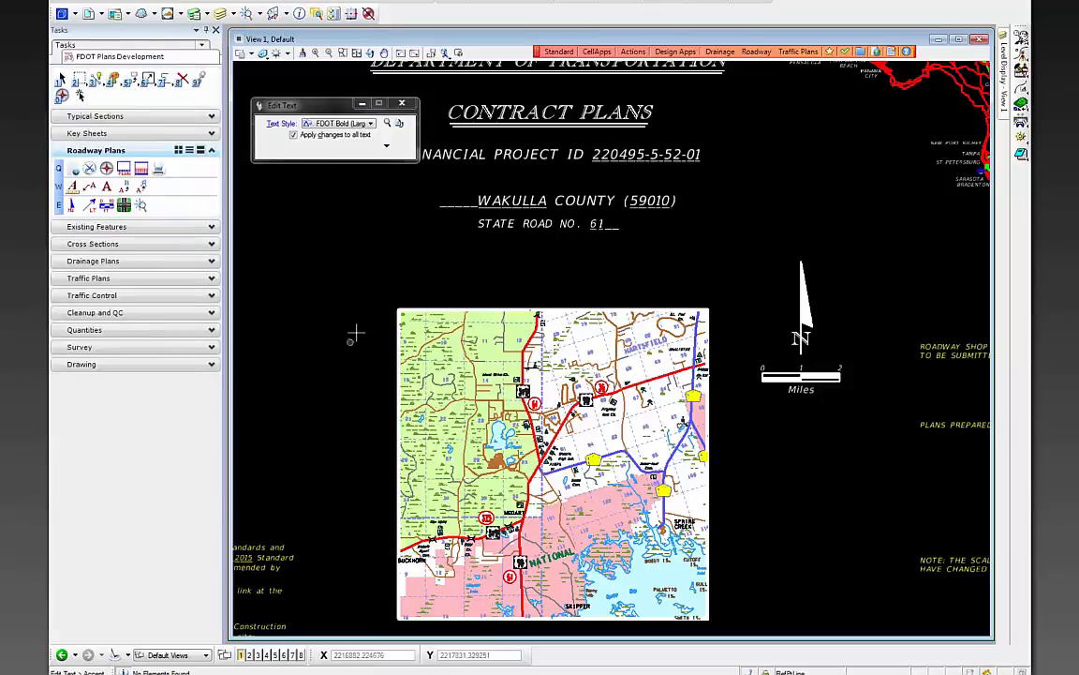
{"action": "scroll", "coordinate": [364, 323], "scroll_direction": "down", "scroll_amount": 2}
{"action": "scroll", "coordinate": [701, 435], "scroll_direction": "up", "scroll_amount": 2}
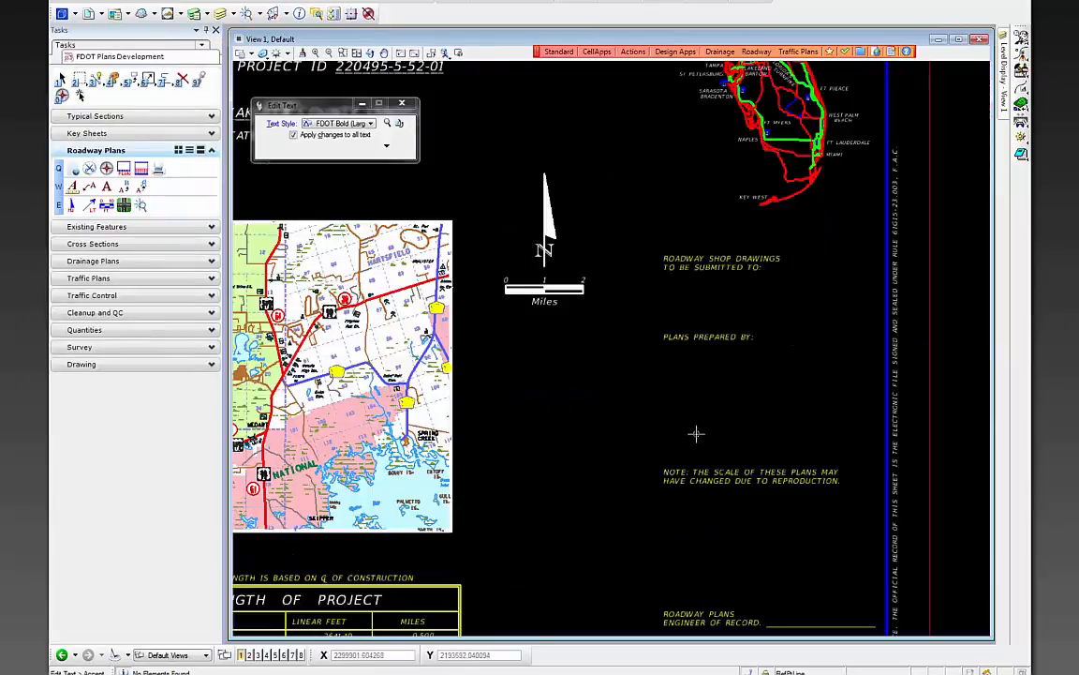
{"action": "left_click", "coordinate": [110, 134]}
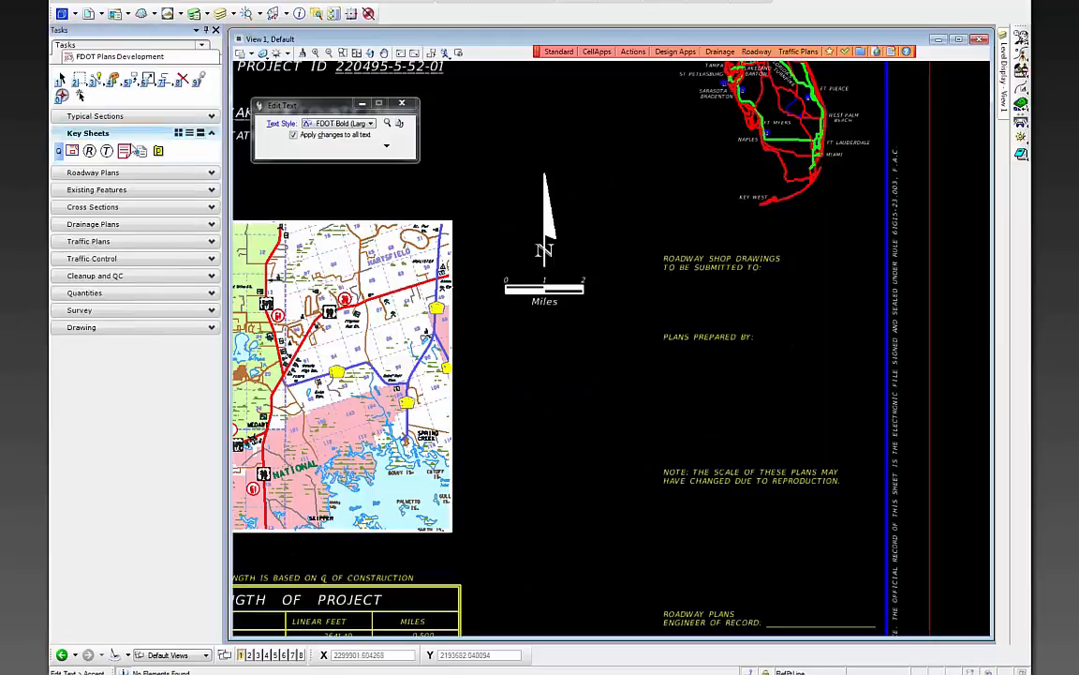
- Place the engineer of record block under PLANS PREPARED BY
{"action": "left_click", "coordinate": [140, 152]}
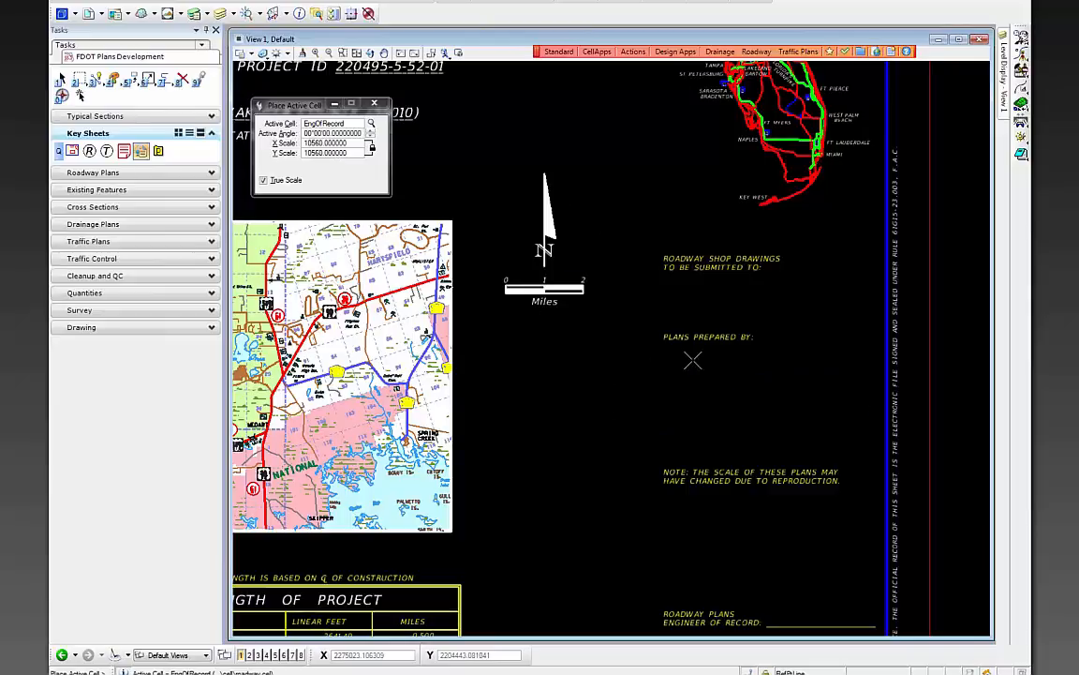
{"action": "scroll", "coordinate": [693, 361], "scroll_direction": "up", "scroll_amount": 2}
{"action": "scroll", "coordinate": [592, 359], "scroll_direction": "down", "scroll_amount": 2}
{"action": "scroll", "coordinate": [626, 359], "scroll_direction": "up", "scroll_amount": 2}
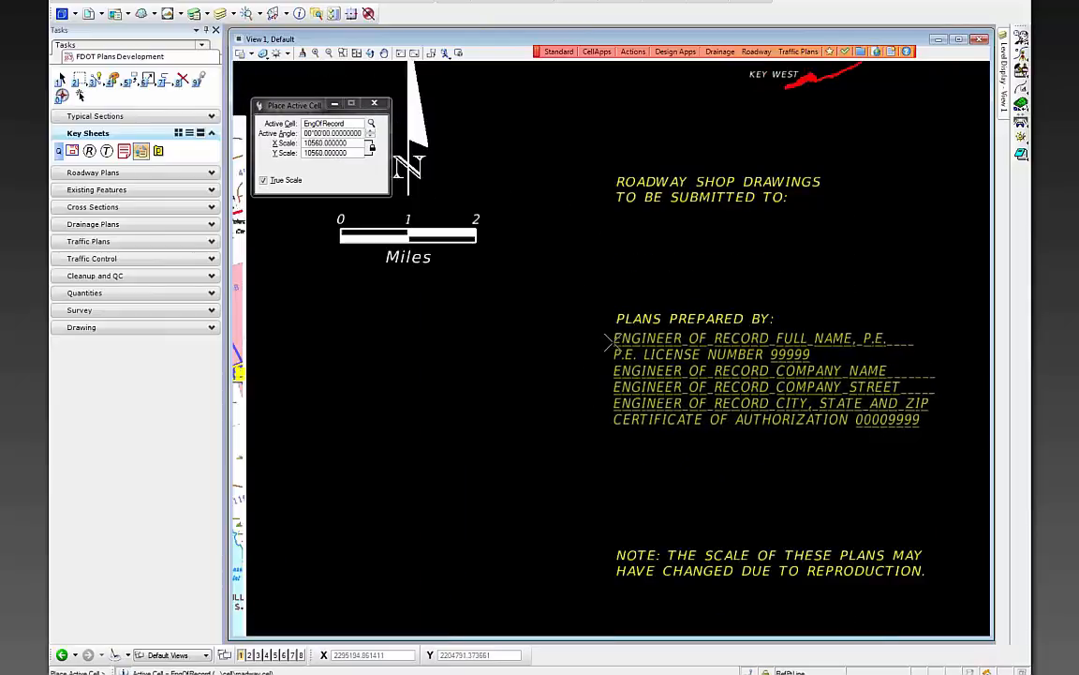
{"action": "left_click", "coordinate": [607, 343]}
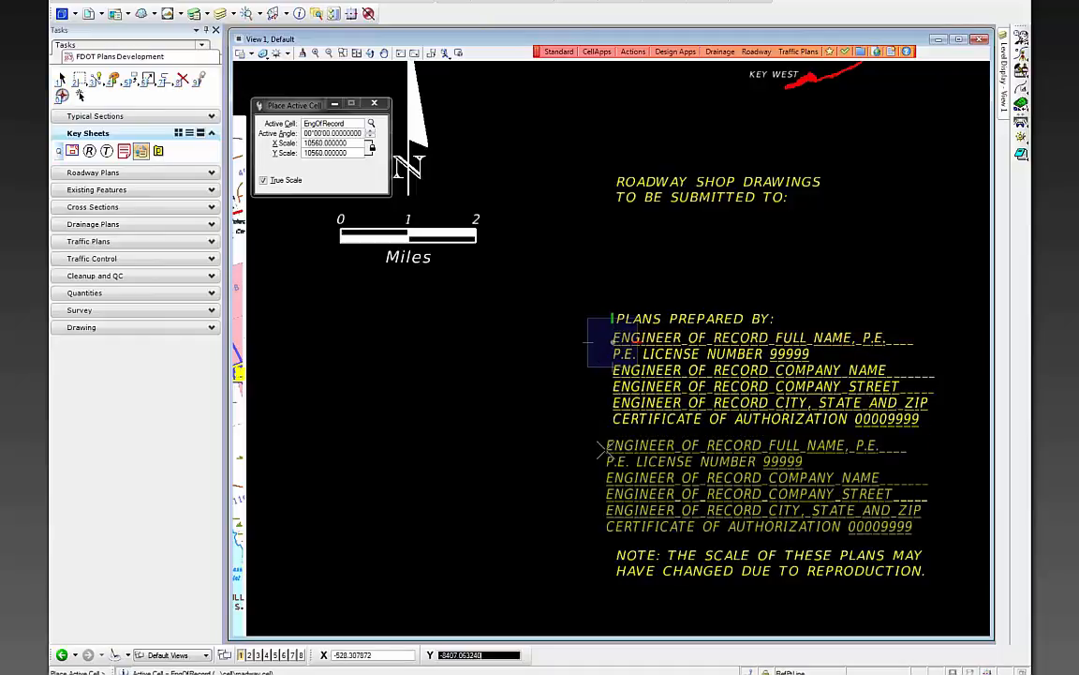
{"action": "key", "text": "Escape"}
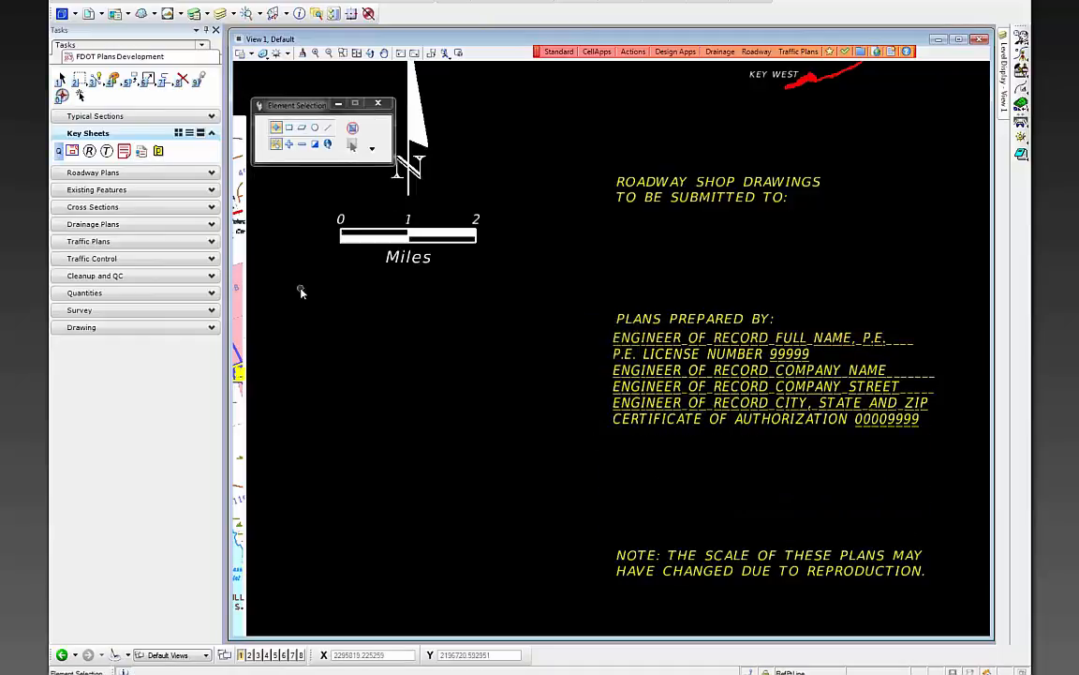
- Fill the engineer of record's name line with the engineer's full name
{"action": "left_click", "coordinate": [103, 173]}
{"action": "left_click", "coordinate": [123, 186]}
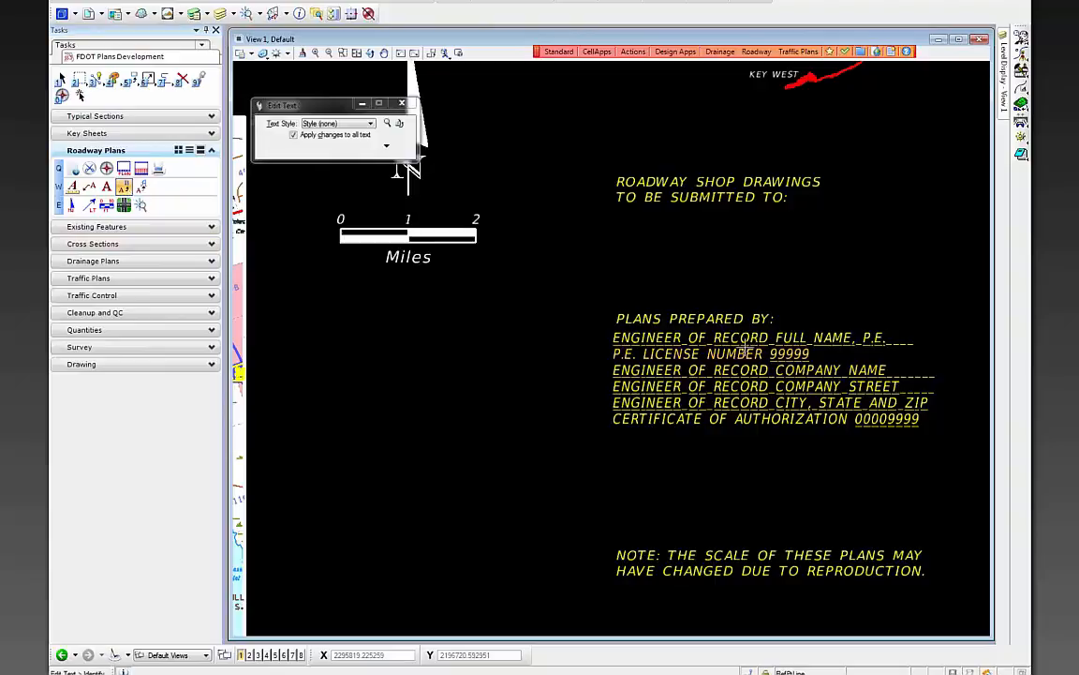
{"action": "left_click", "coordinate": [675, 338]}
{"action": "double_click", "coordinate": [382, 137]}
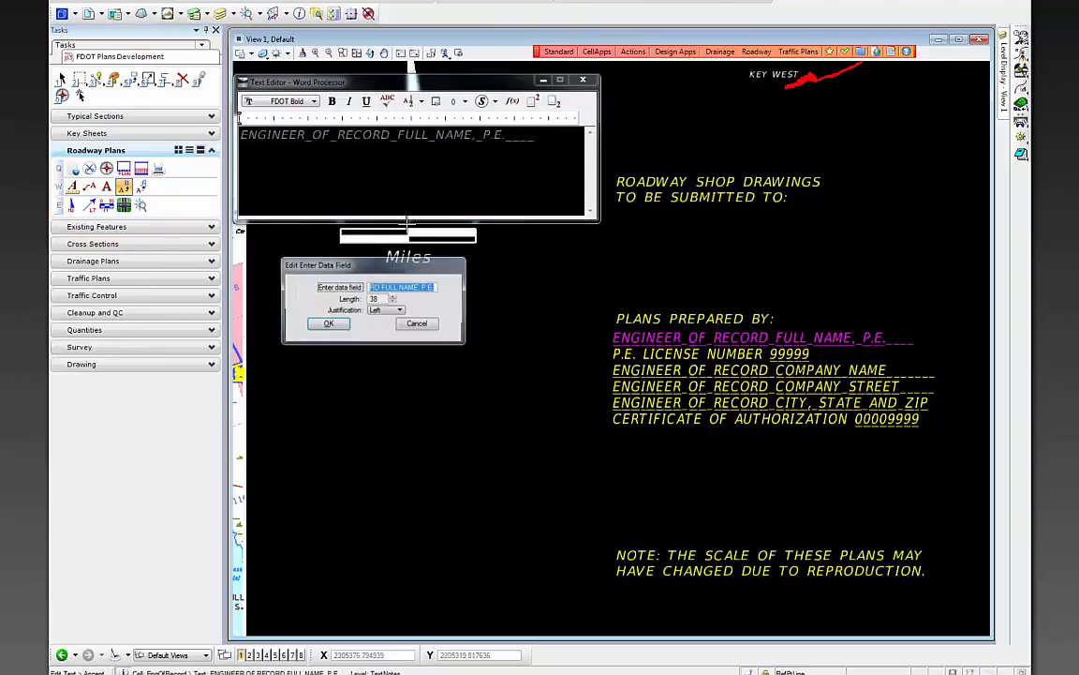
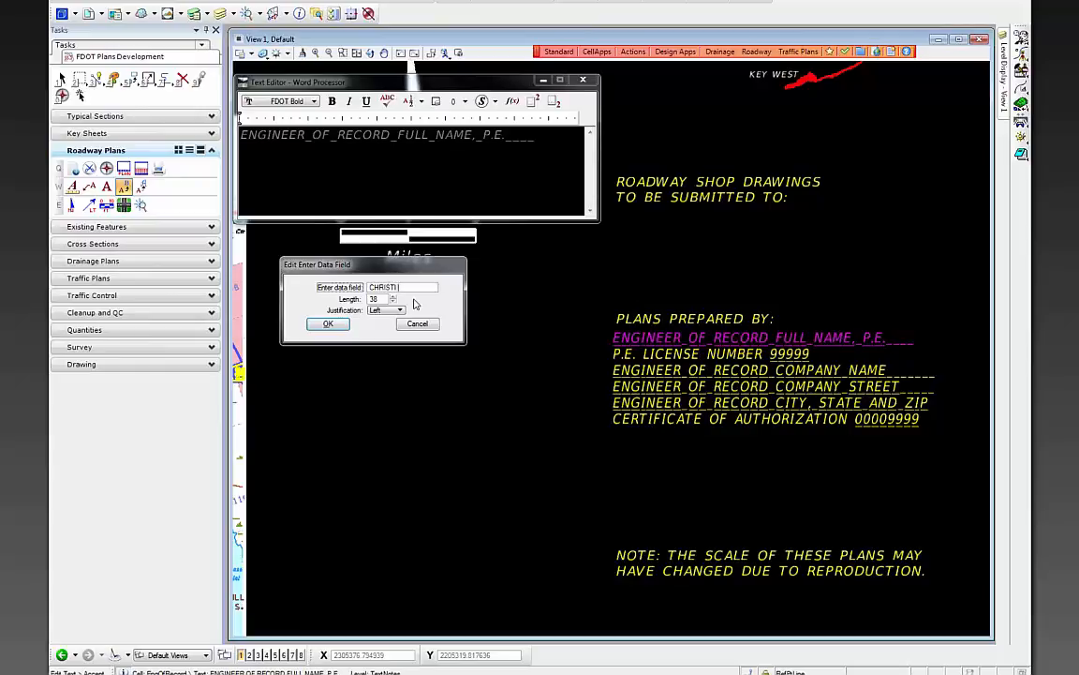
{"action": "left_click", "coordinate": [328, 323]}
{"action": "left_click", "coordinate": [595, 398]}
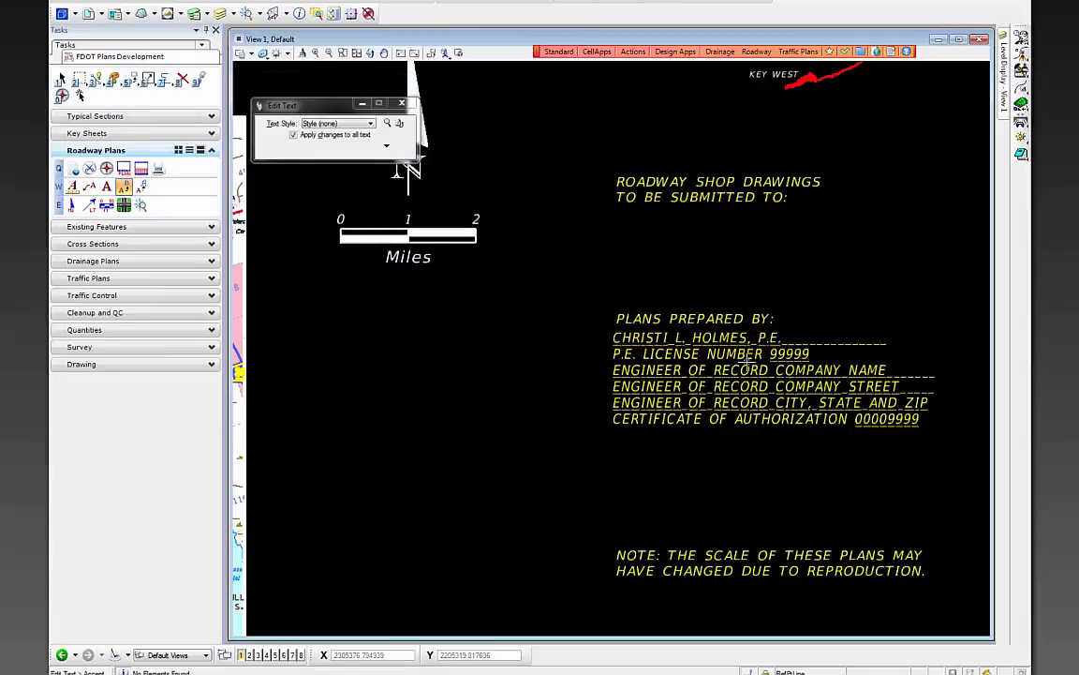
- Replace the 99999 licence field with the engineer's P.E. number and set the company to FDOT
{"action": "left_click", "coordinate": [703, 353]}
{"action": "double_click", "coordinate": [421, 138]}
{"action": "type", "text": "11223"}
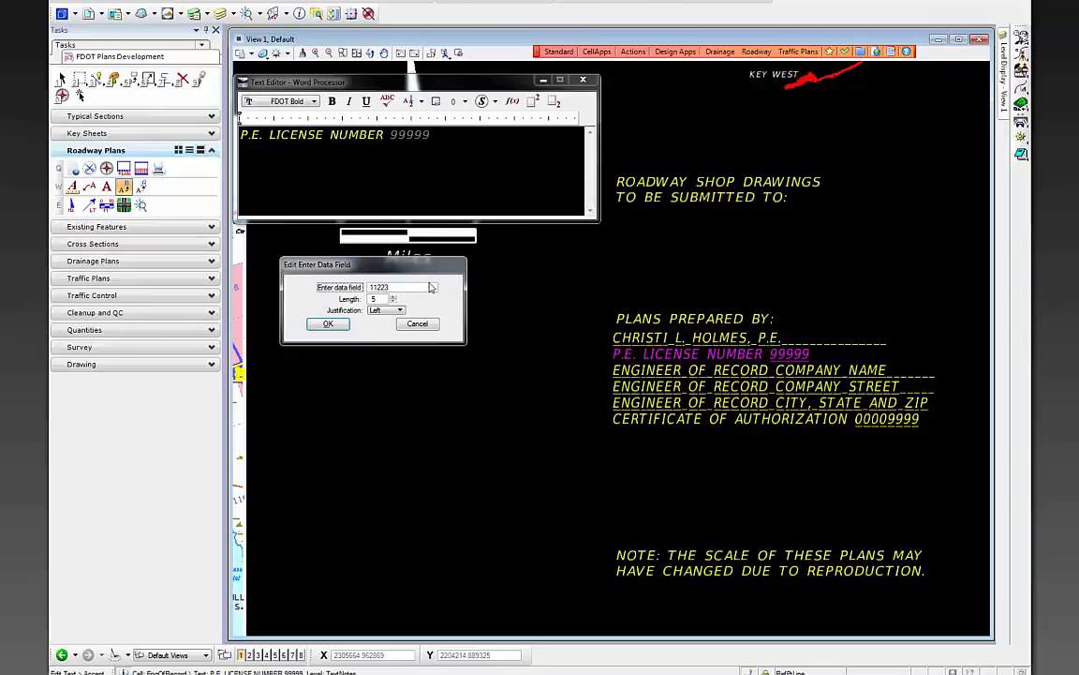
{"action": "left_click", "coordinate": [328, 323]}
{"action": "left_click", "coordinate": [499, 439]}
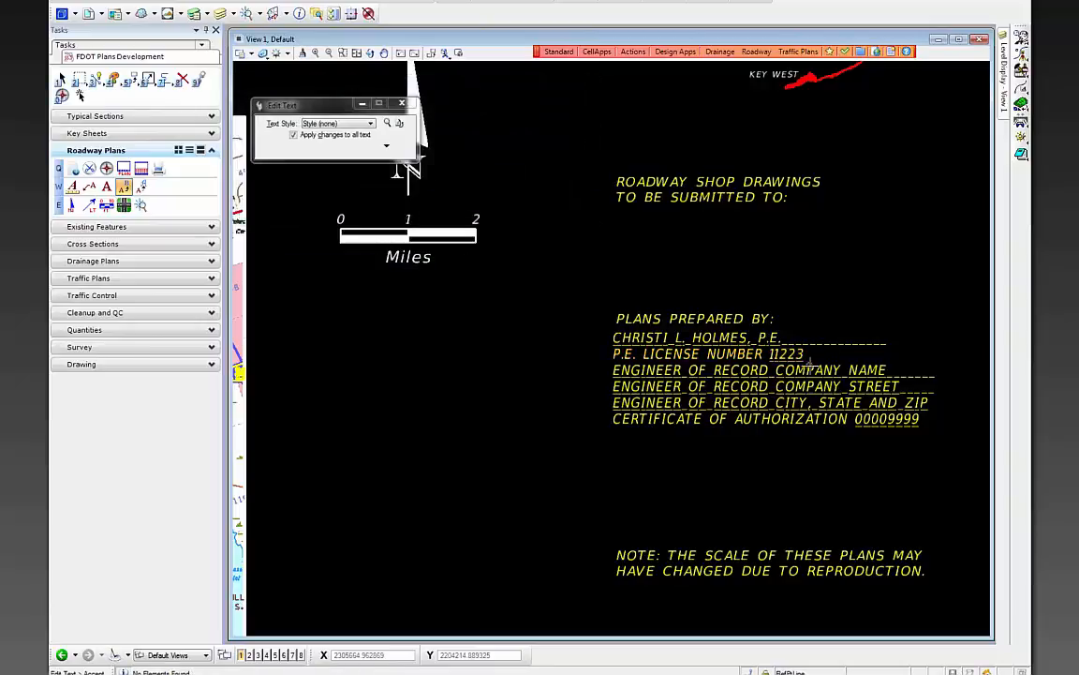
{"action": "left_click", "coordinate": [712, 370]}
{"action": "double_click", "coordinate": [463, 134]}
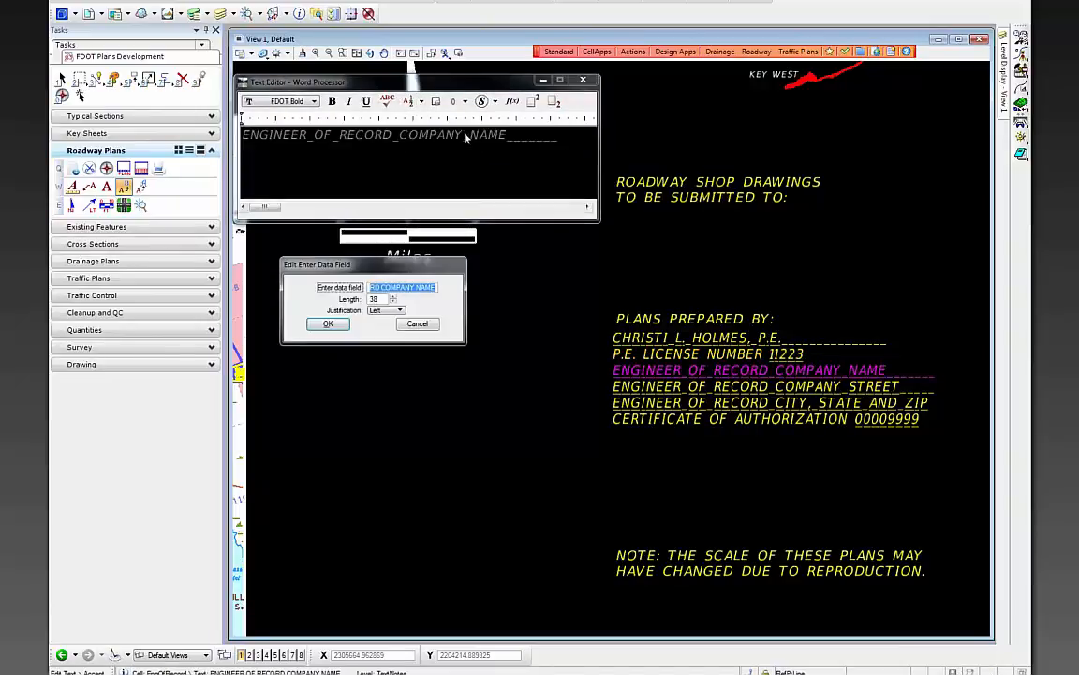
{"action": "type", "text": "FDOT"}
{"action": "left_click", "coordinate": [328, 324]}
{"action": "left_click", "coordinate": [586, 423]}
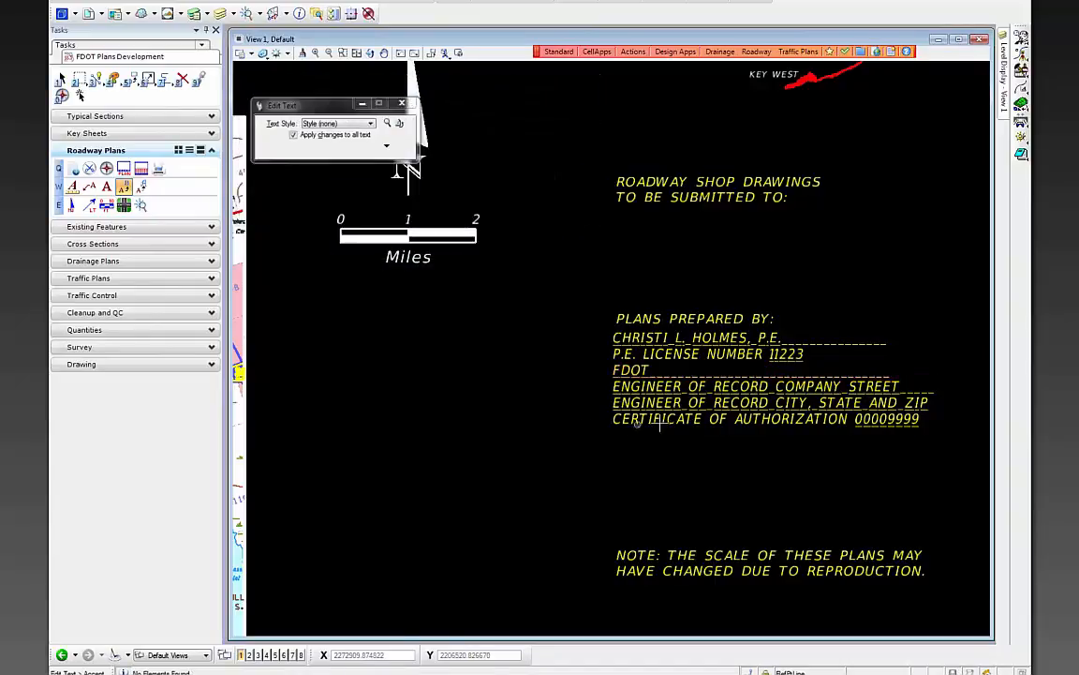
- Fill in the firm's street address and its city, state and zip lines
{"action": "double_click", "coordinate": [436, 137]}
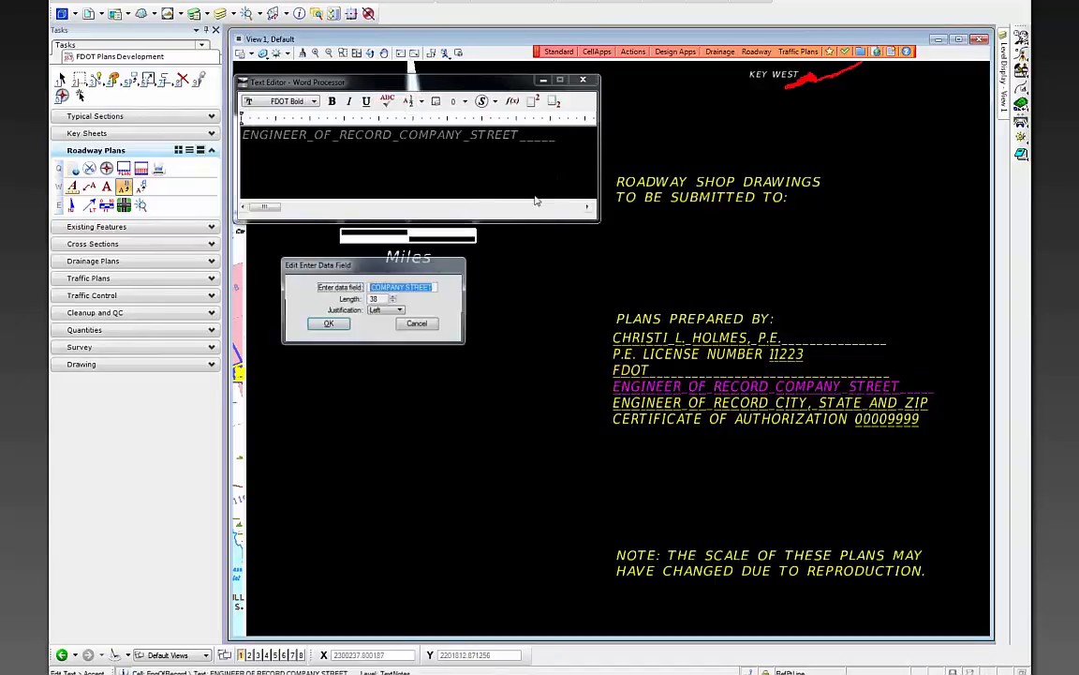
{"action": "type", "text": "MAIN"}
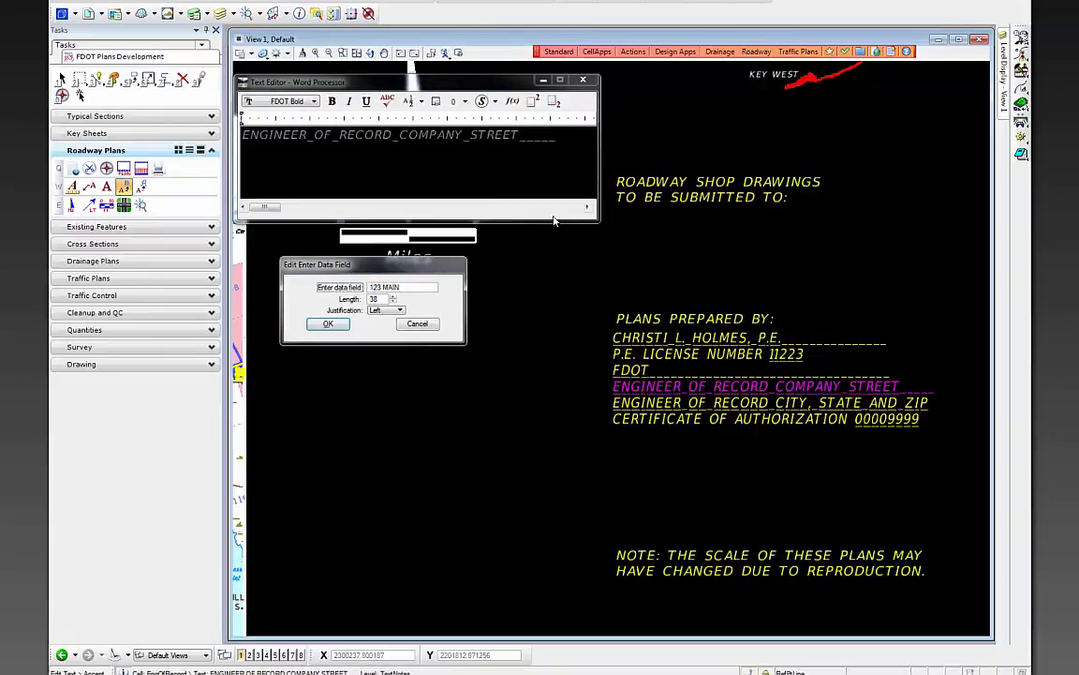
{"action": "left_click", "coordinate": [328, 323]}
{"action": "left_click", "coordinate": [507, 393]}
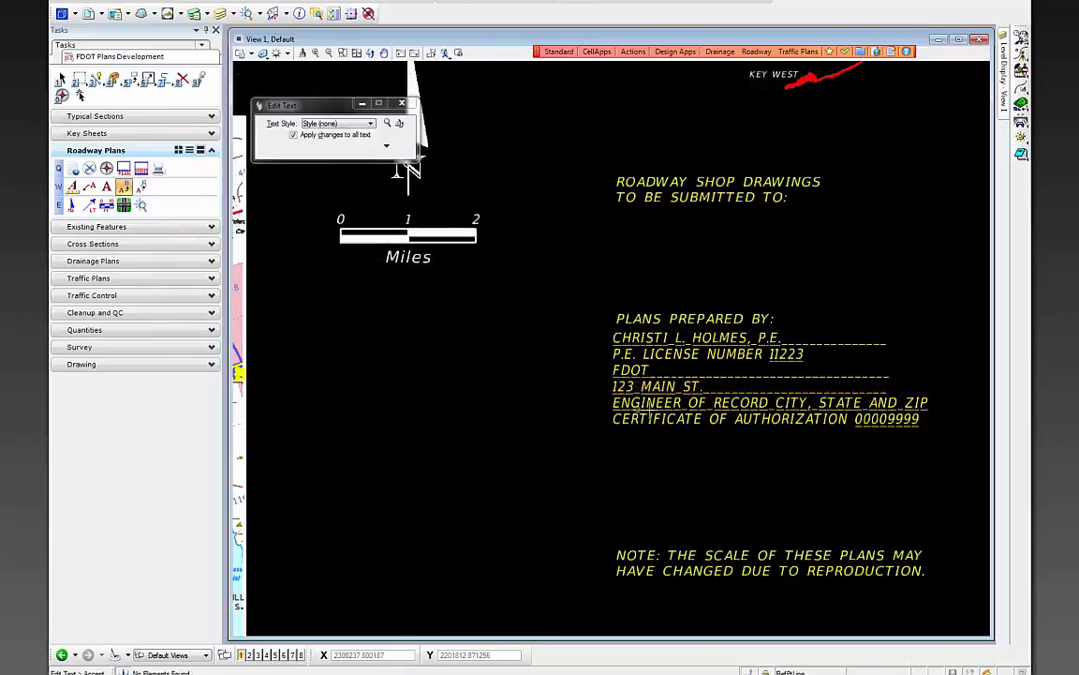
{"action": "left_click", "coordinate": [507, 393]}
{"action": "double_click", "coordinate": [430, 137]}
{"action": "type", "text": "TALLAHA"}
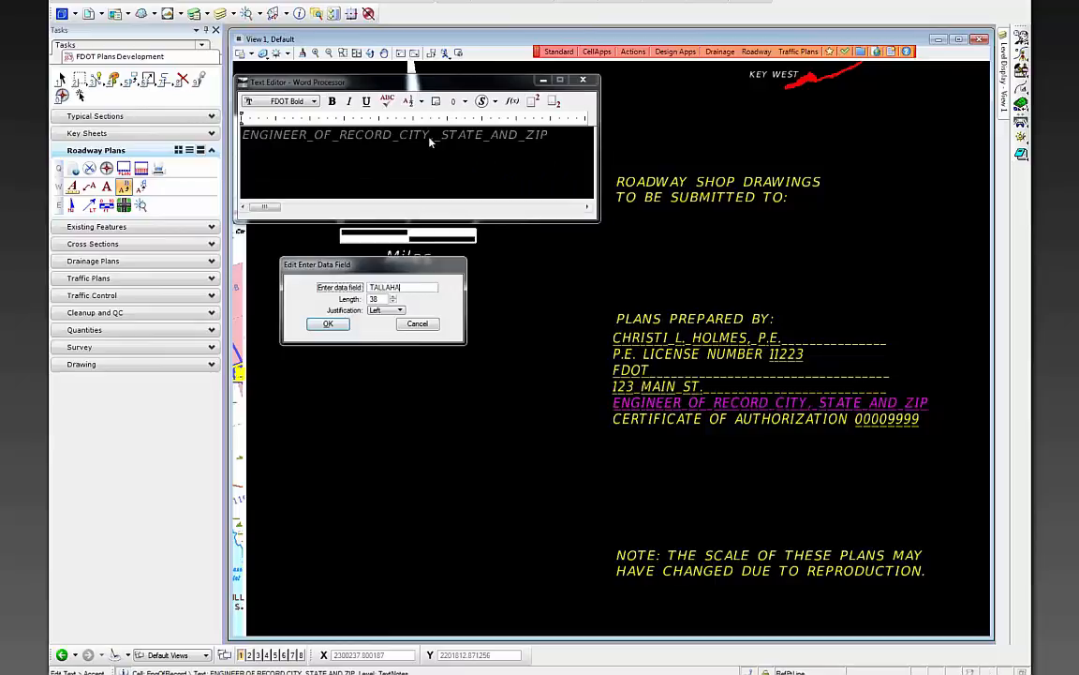
{"action": "type", "text": "SSEE, FL 32399"}
{"action": "left_click", "coordinate": [328, 325]}
{"action": "left_click", "coordinate": [551, 436]}
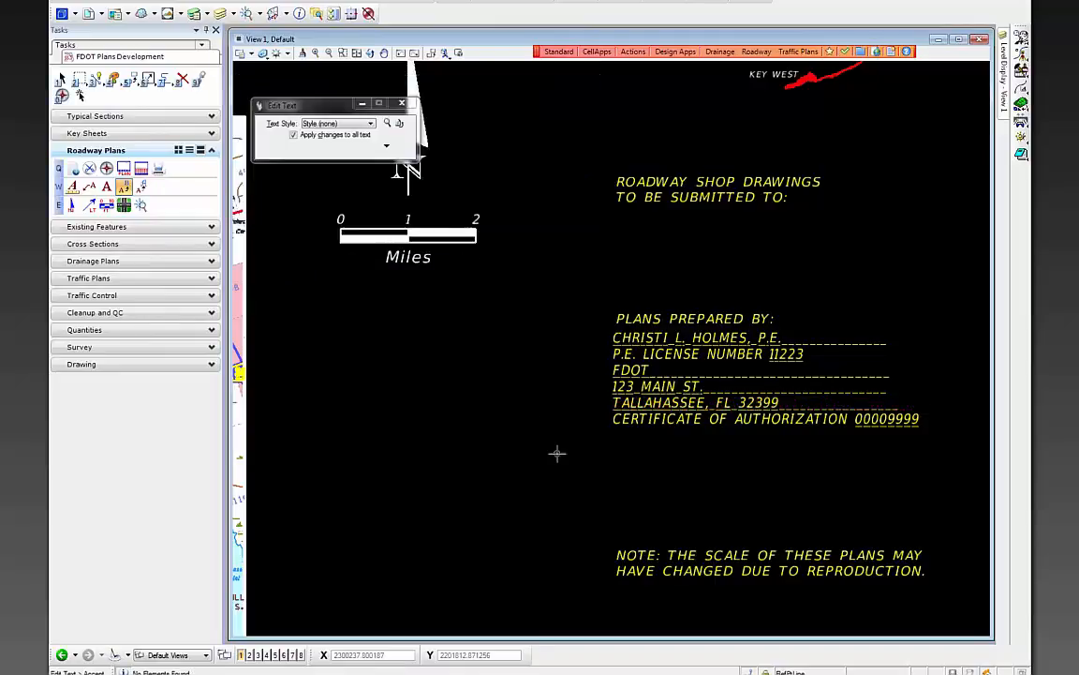
- Enter the firm's certificate of authorization number
{"action": "left_click", "coordinate": [890, 433]}
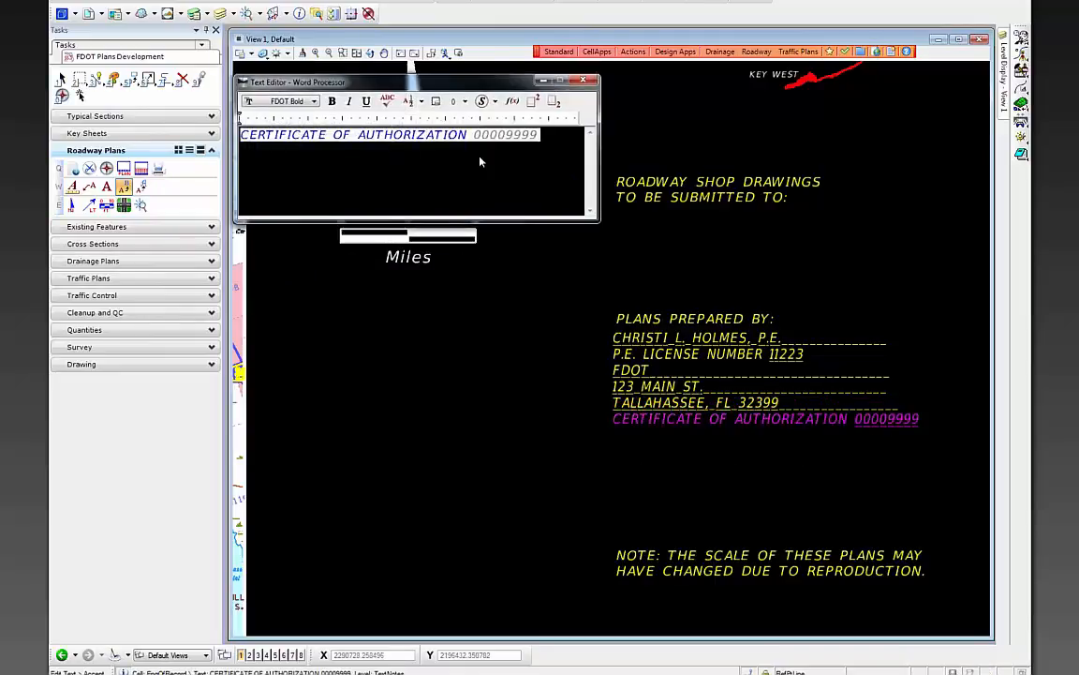
{"action": "double_click", "coordinate": [492, 137]}
{"action": "type", "text": "12345678"}
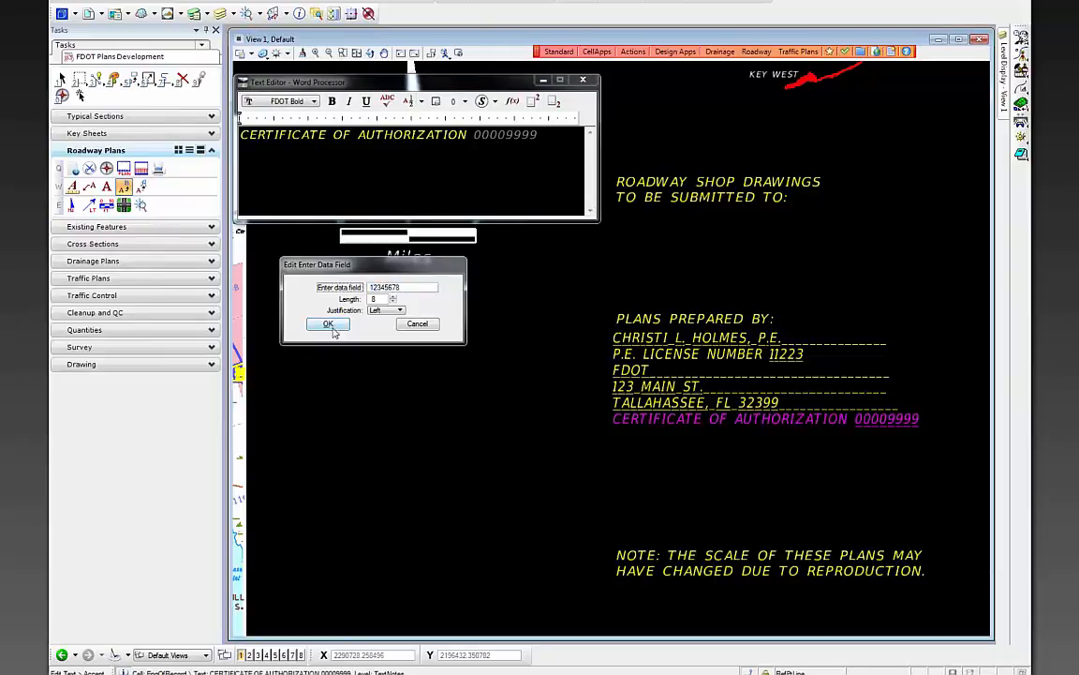
{"action": "left_click", "coordinate": [328, 323]}
{"action": "left_click", "coordinate": [438, 451]}
- Start Place Text with the FDOT (Small) style and Left Descender justification
{"action": "scroll", "coordinate": [731, 478], "scroll_direction": "down", "scroll_amount": 3}
{"action": "scroll", "coordinate": [732, 484], "scroll_direction": "down", "scroll_amount": 2}
{"action": "scroll", "coordinate": [731, 497], "scroll_direction": "up", "scroll_amount": 6}
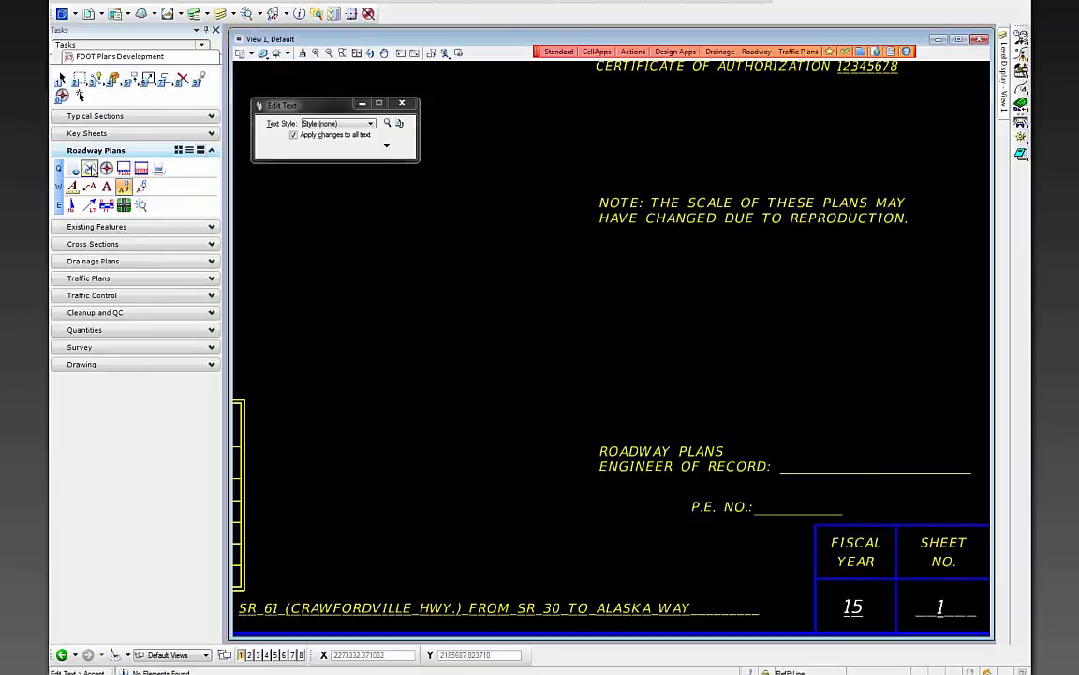
{"action": "left_click", "coordinate": [107, 189]}
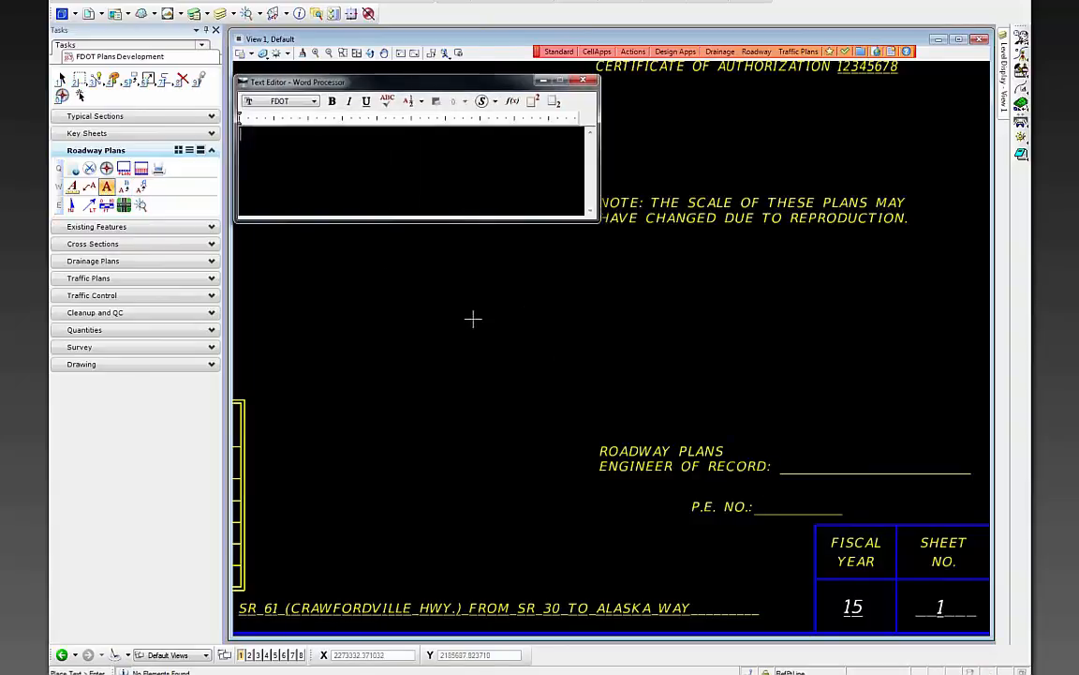
{"action": "left_click_drag", "start_coordinate": [424, 82], "coordinate": [445, 245]}
{"action": "left_click_drag", "start_coordinate": [320, 103], "coordinate": [356, 109]}
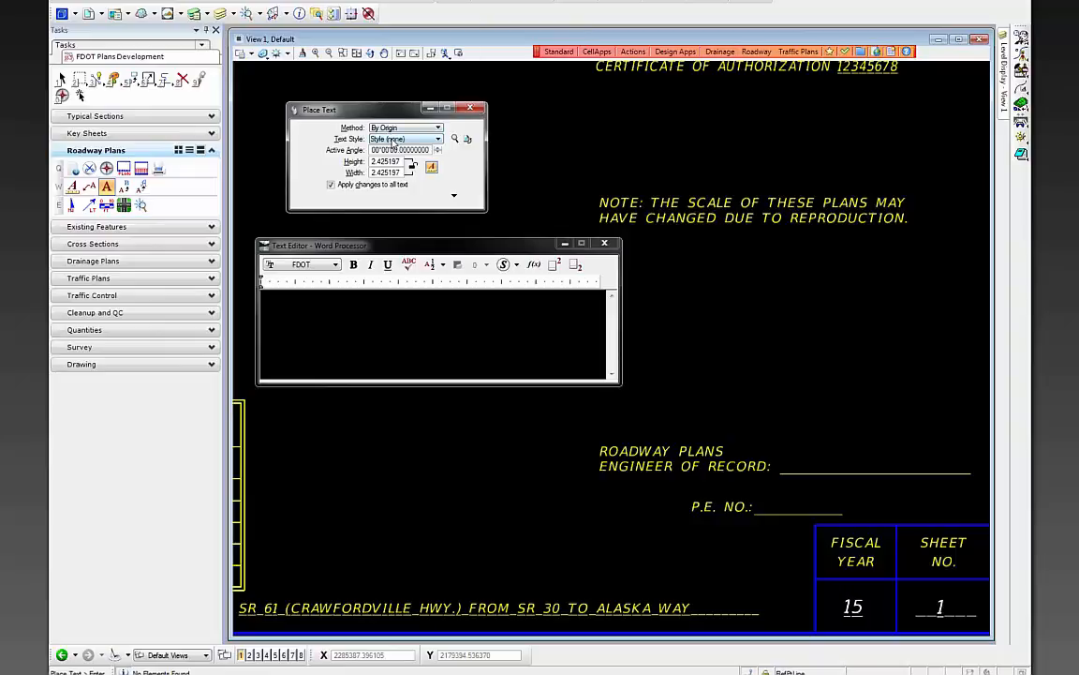
{"action": "left_click", "coordinate": [393, 139]}
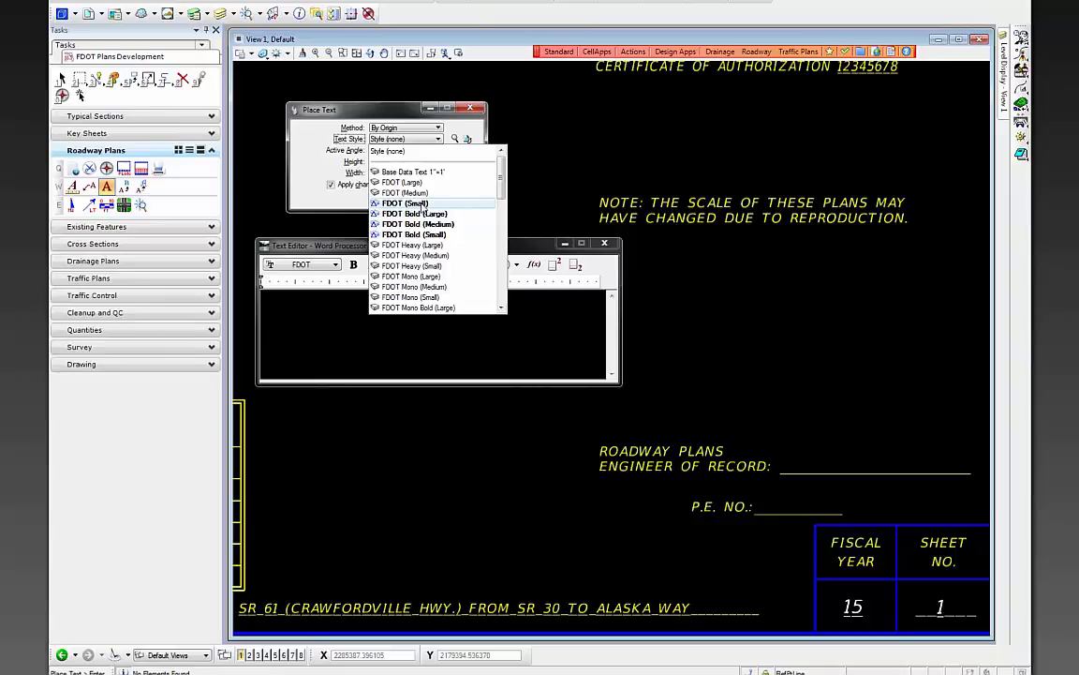
{"action": "left_click", "coordinate": [407, 204]}
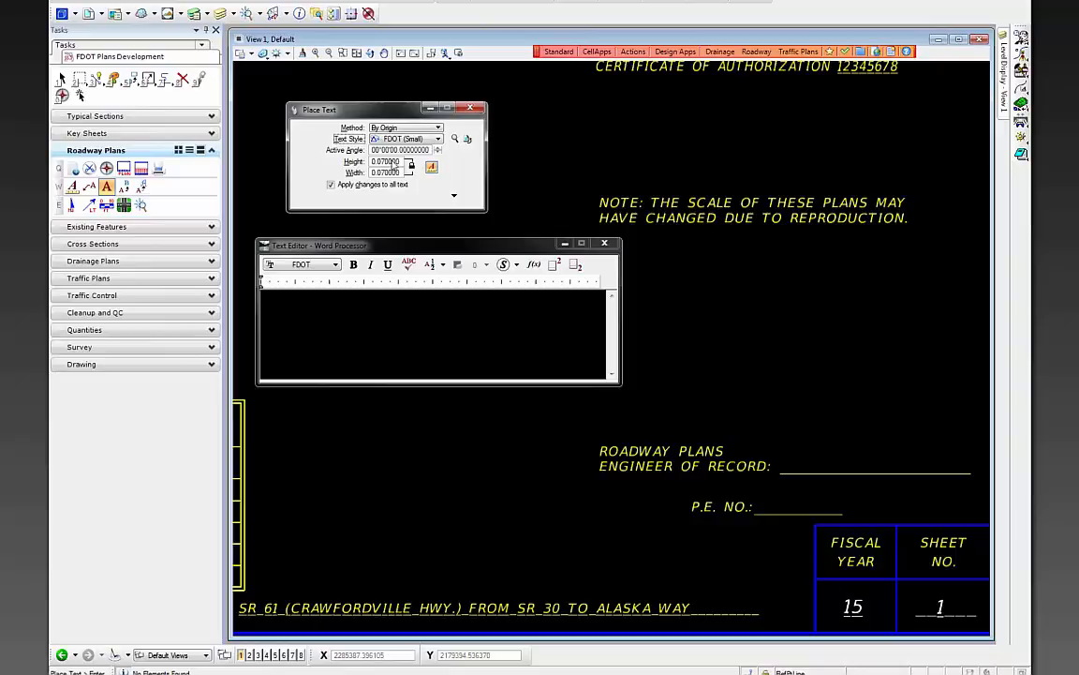
{"action": "left_click", "coordinate": [453, 195]}
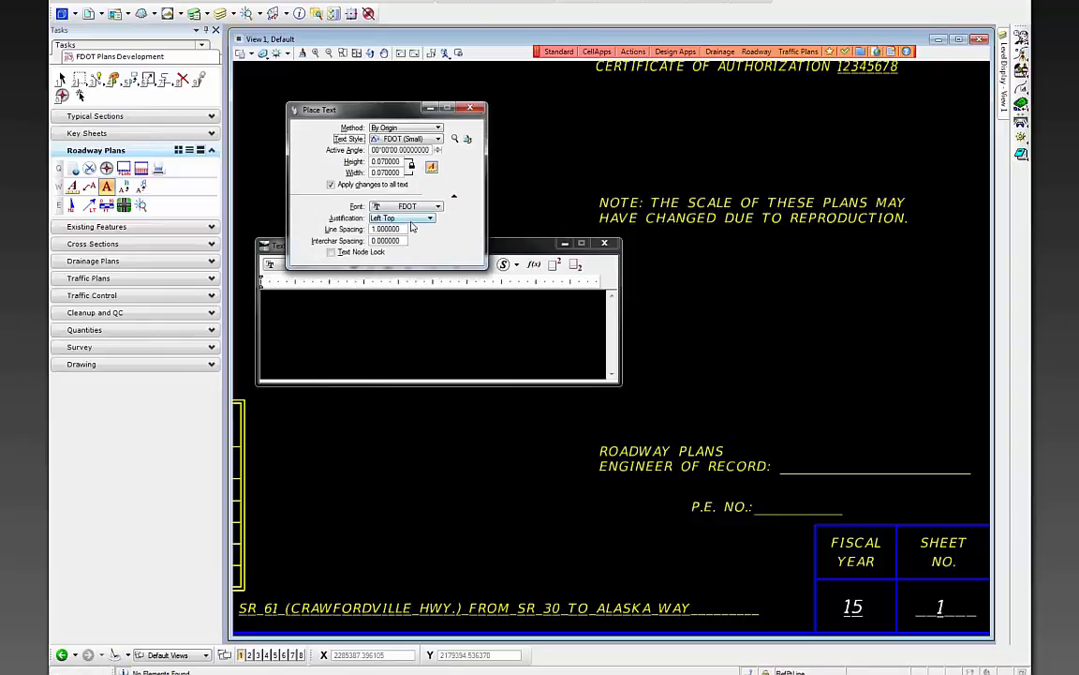
{"action": "left_click", "coordinate": [411, 218]}
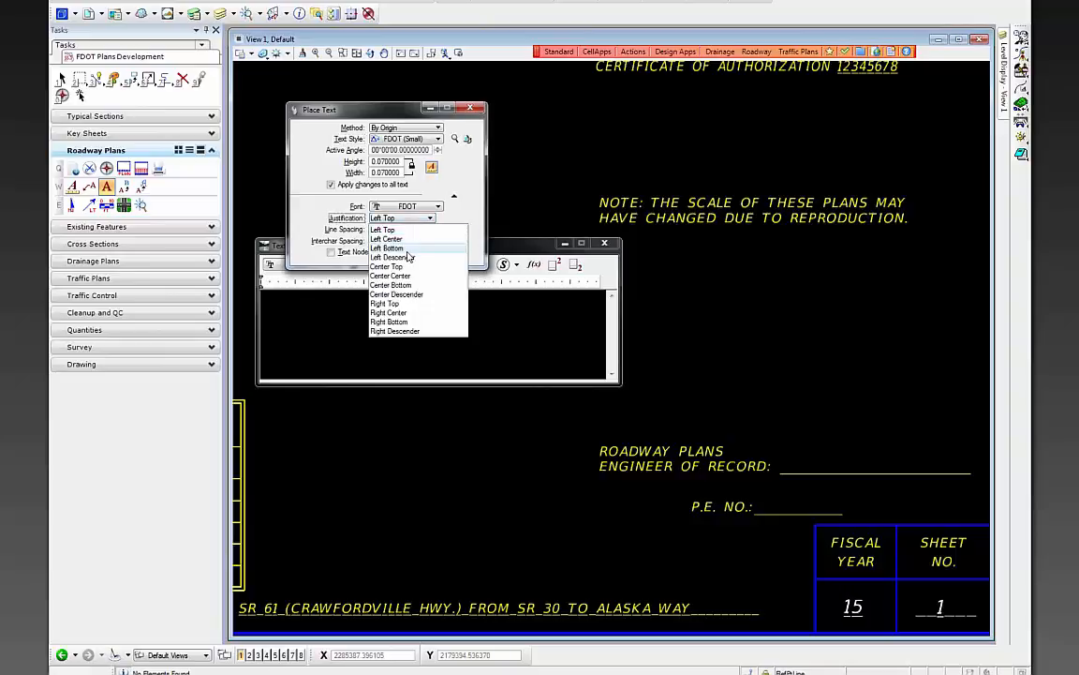
{"action": "left_click", "coordinate": [408, 257]}
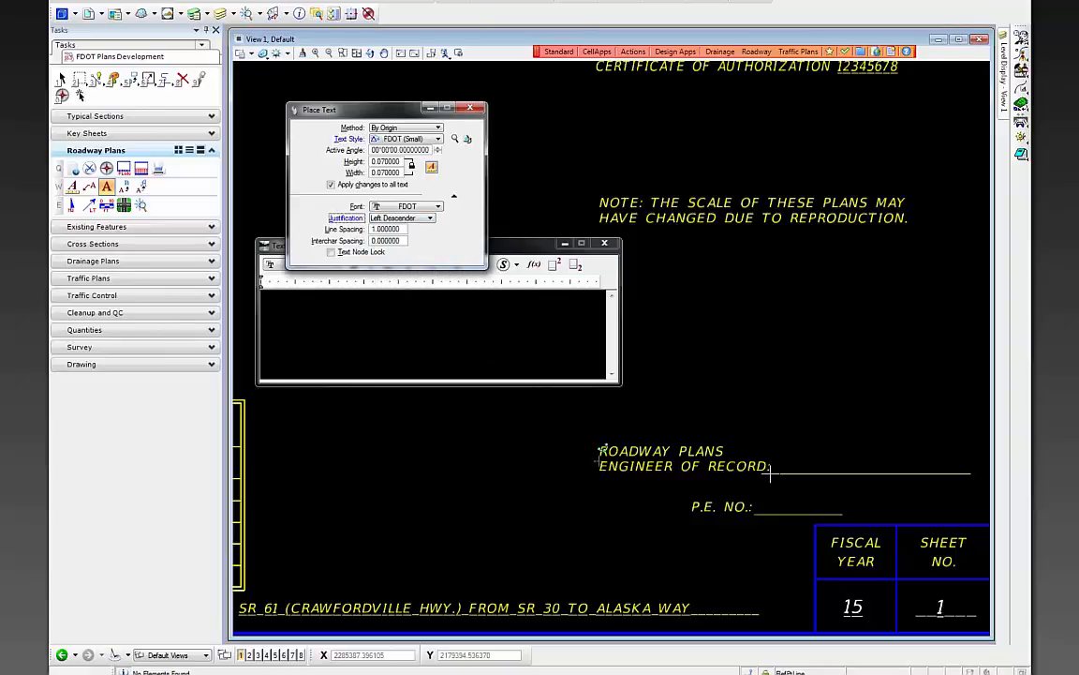
{"action": "left_click", "coordinate": [417, 354]}
- Make TextNotes the active level
{"action": "type", "text": "CHR"}
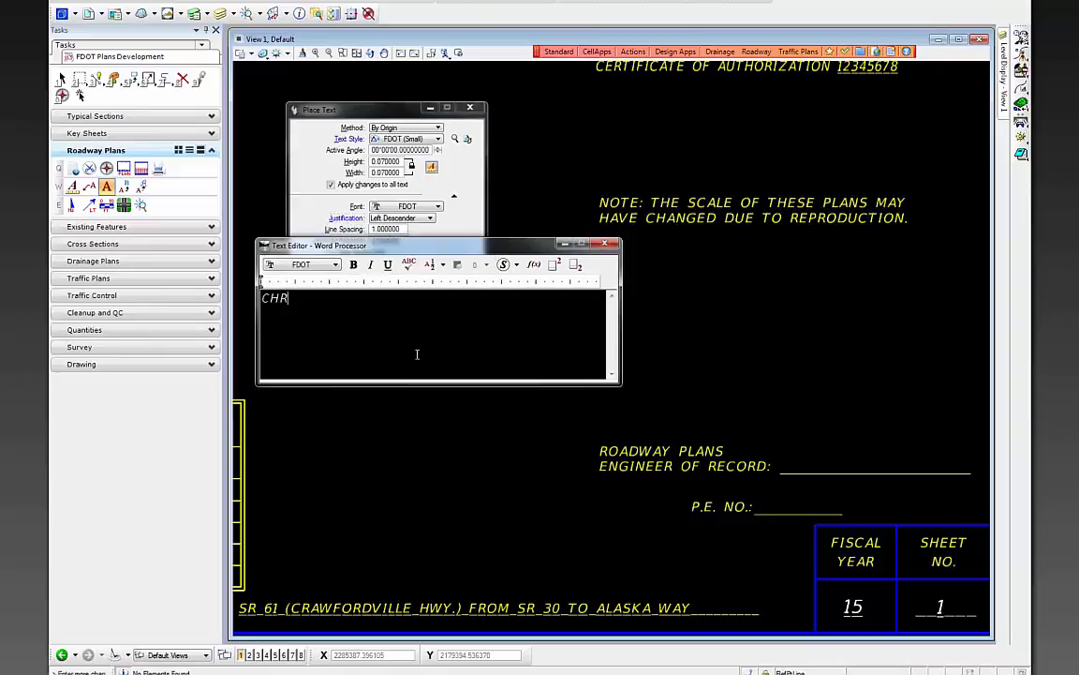
{"action": "key", "text": "BackSpace"}
{"action": "key", "text": "BackSpace"}
{"action": "key", "text": "BackSpace"}
{"action": "key", "text": "BackSpace"}
{"action": "left_click", "coordinate": [535, 1]}
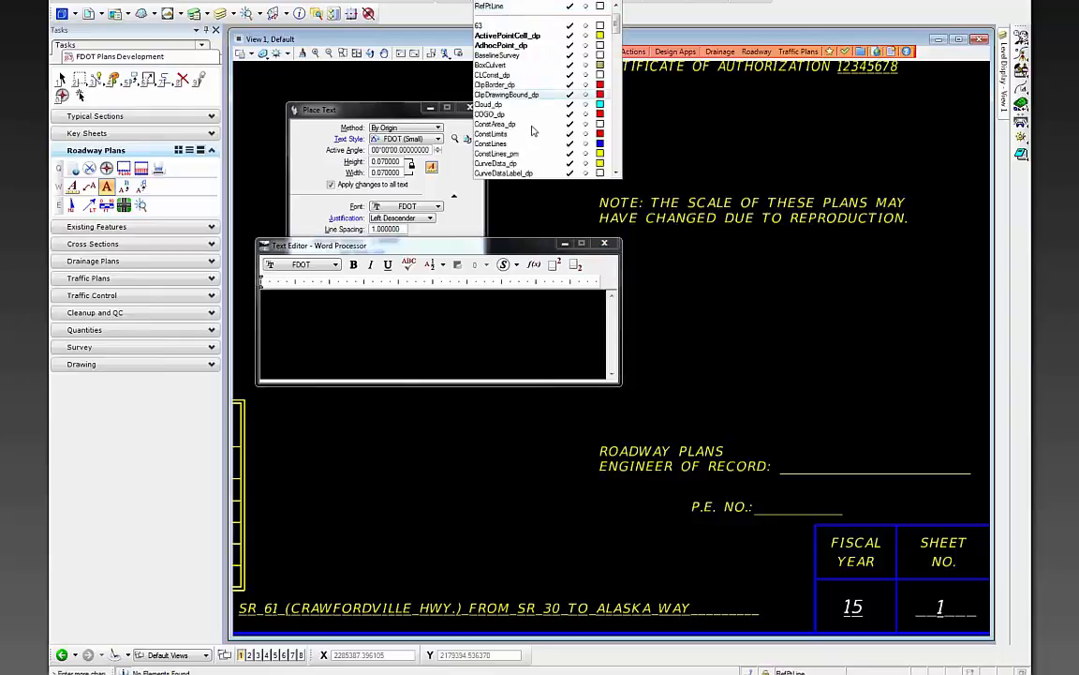
{"action": "key", "text": "t"}
{"action": "scroll", "coordinate": [523, 165], "scroll_direction": "down", "scroll_amount": 4}
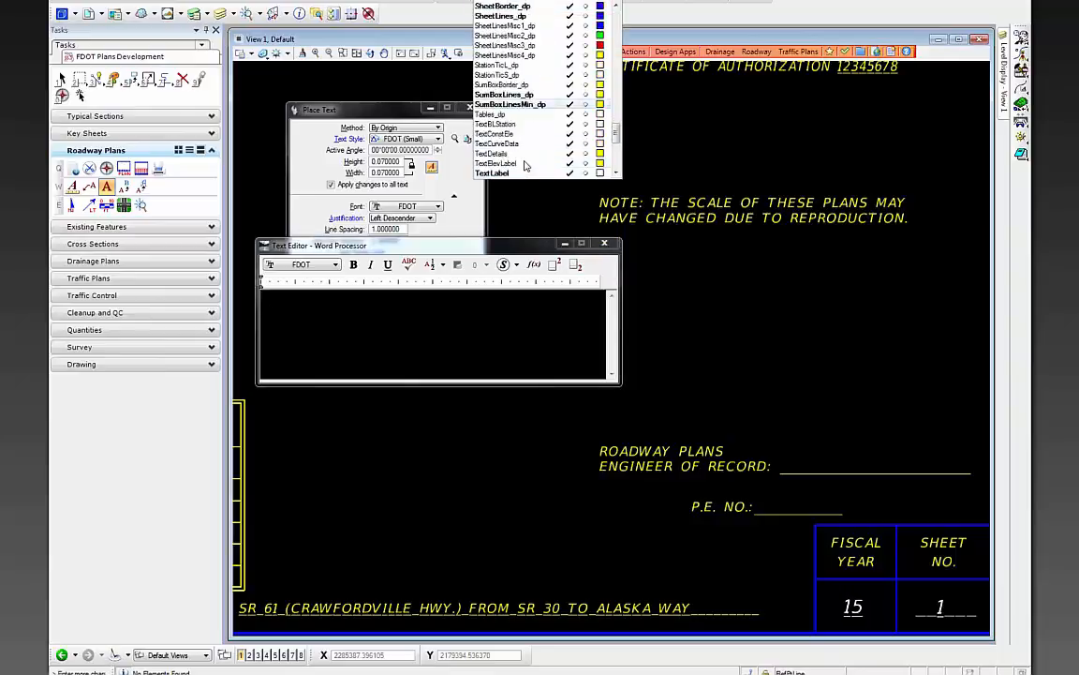
{"action": "left_click", "coordinate": [506, 165]}
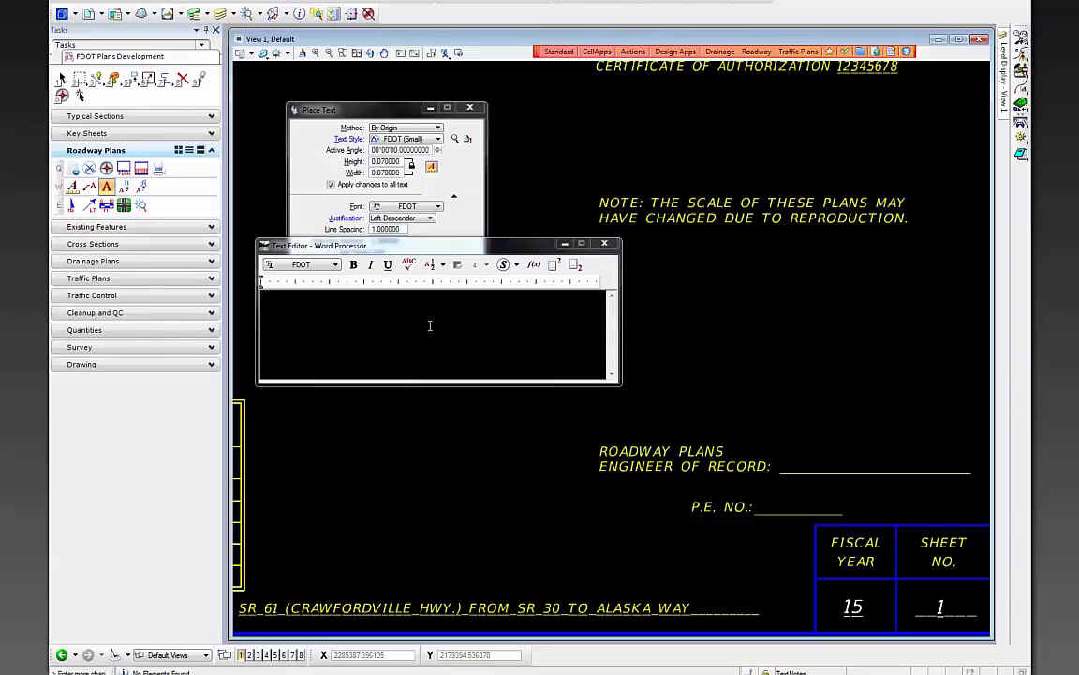
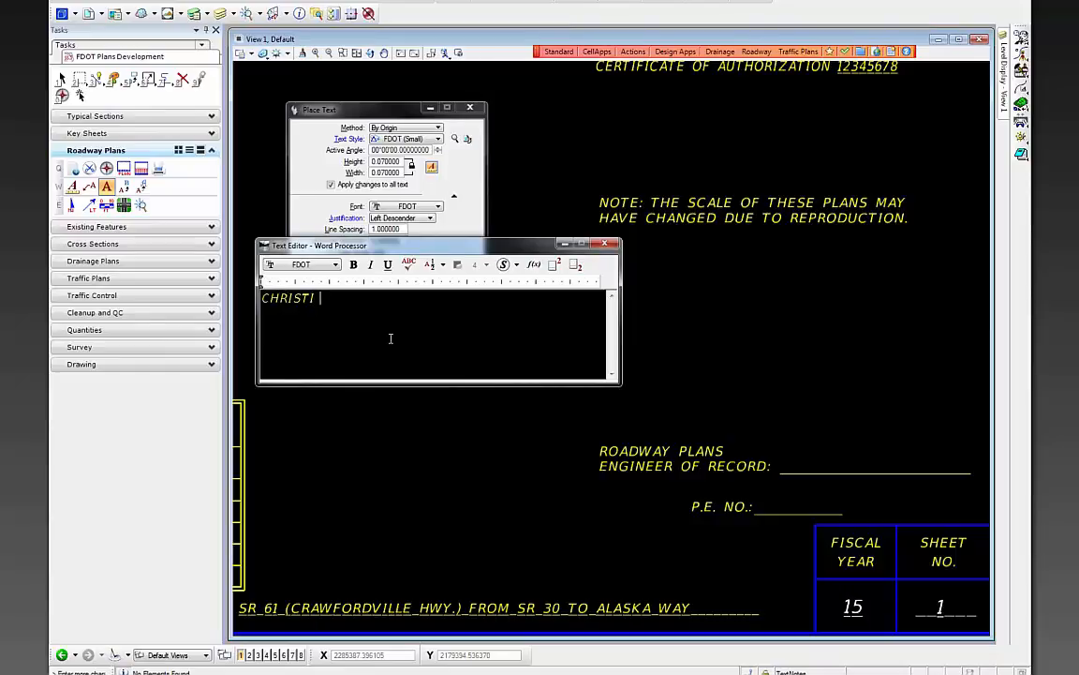
- Place the engineer's name after ENGINEER OF RECORD: and the P.E. number after P.E. NO.:
{"action": "scroll", "coordinate": [786, 469], "scroll_direction": "up", "scroll_amount": 2}
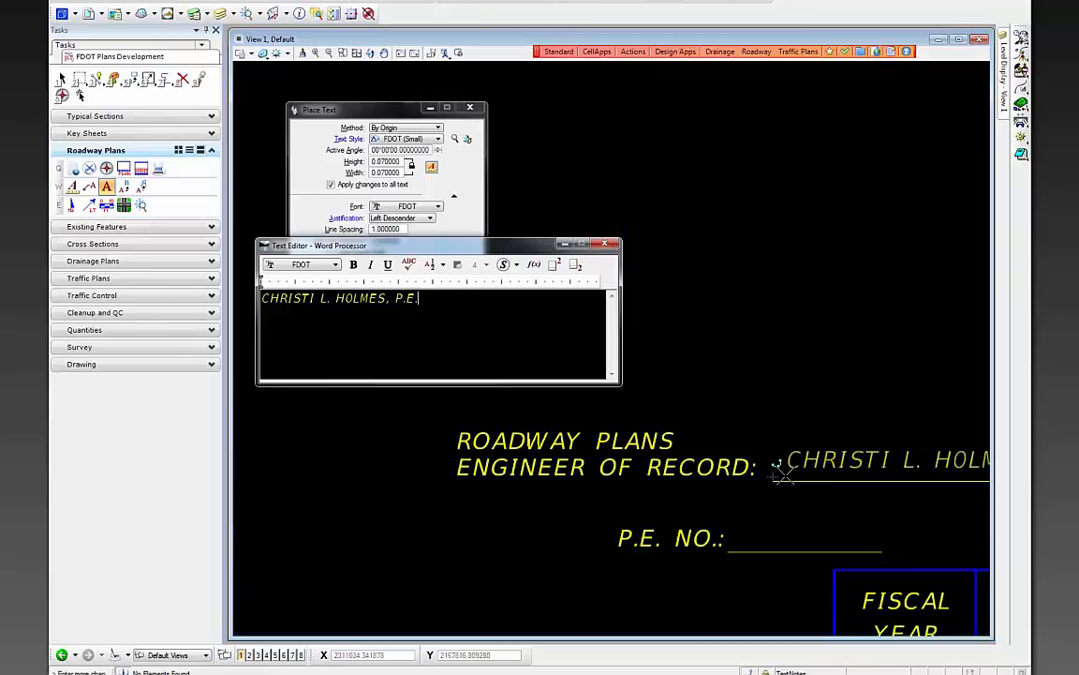
{"action": "middle_click", "coordinate": [775, 478]}
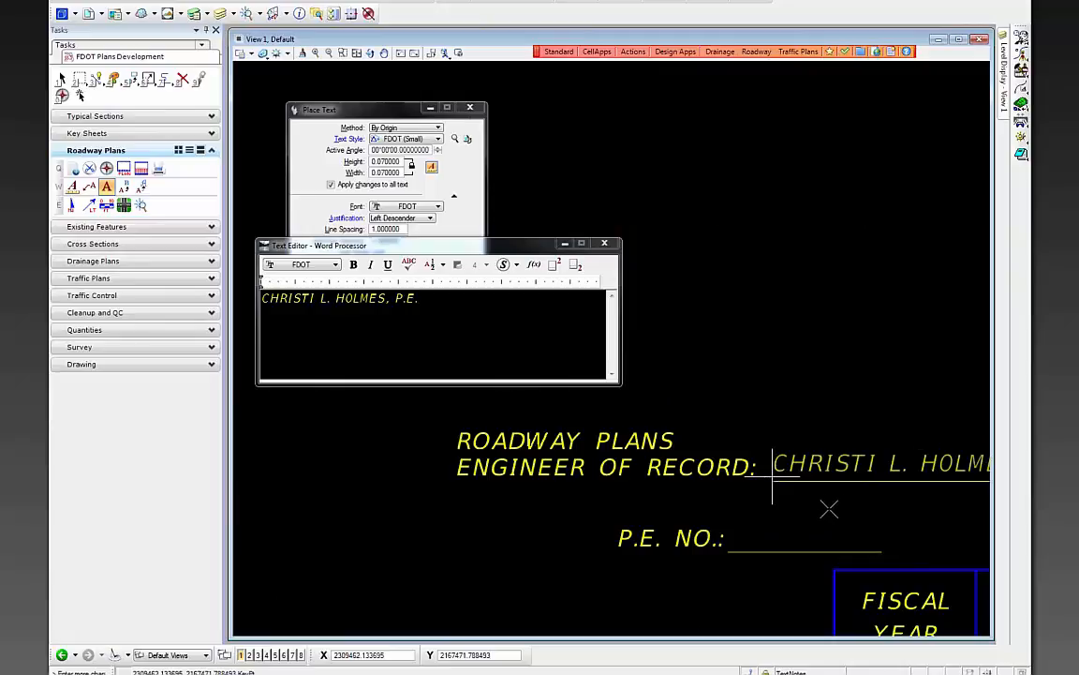
{"action": "left_click", "coordinate": [797, 522]}
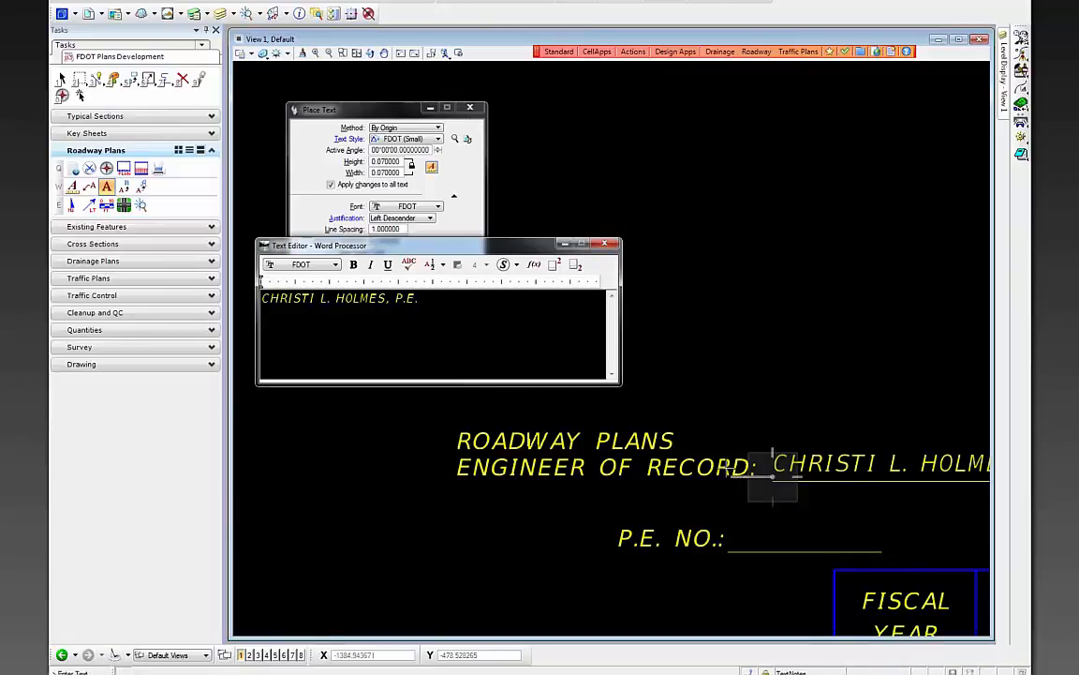
{"action": "scroll", "coordinate": [722, 378], "scroll_direction": "down", "scroll_amount": 2}
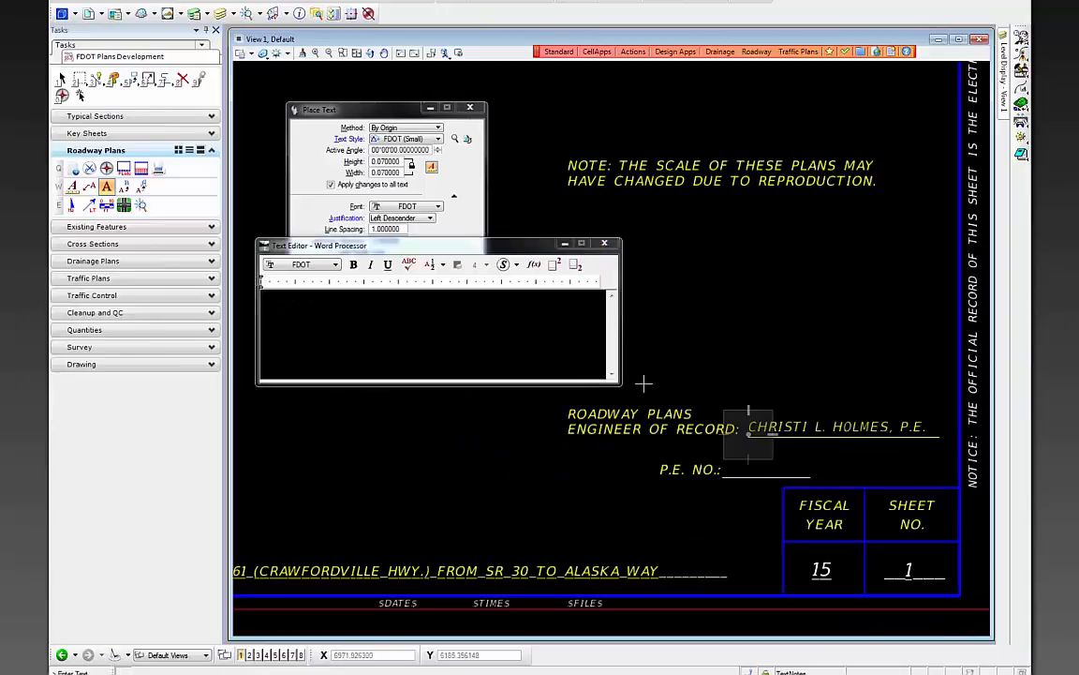
{"action": "type", "text": "11223"}
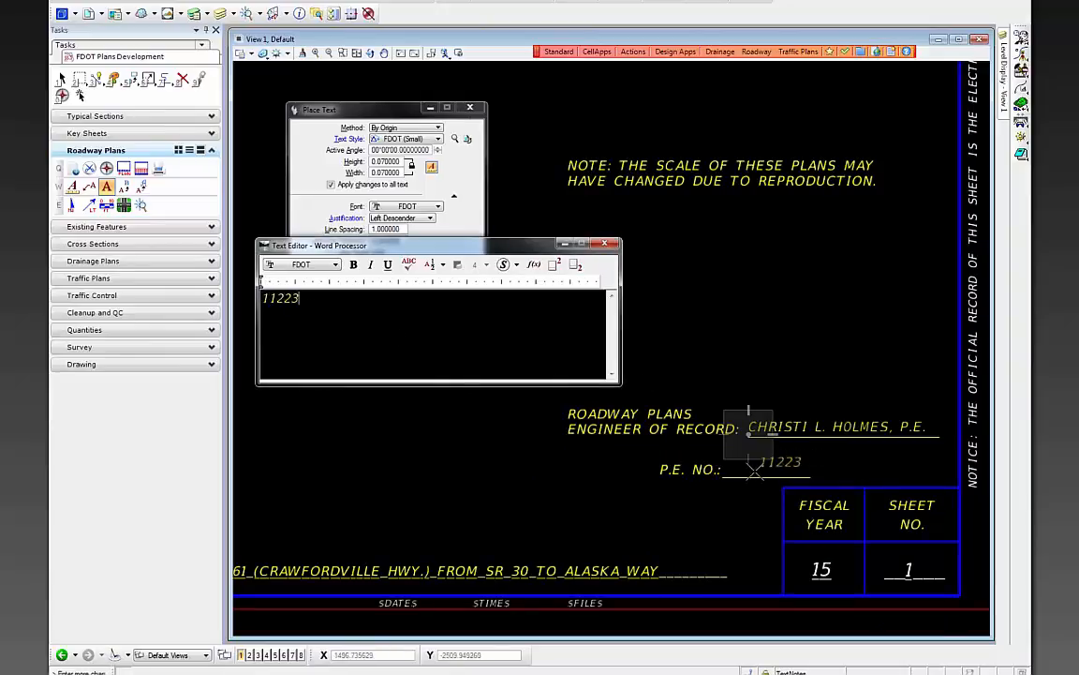
{"action": "left_click", "coordinate": [722, 475]}
{"action": "right_click", "coordinate": [742, 506]}
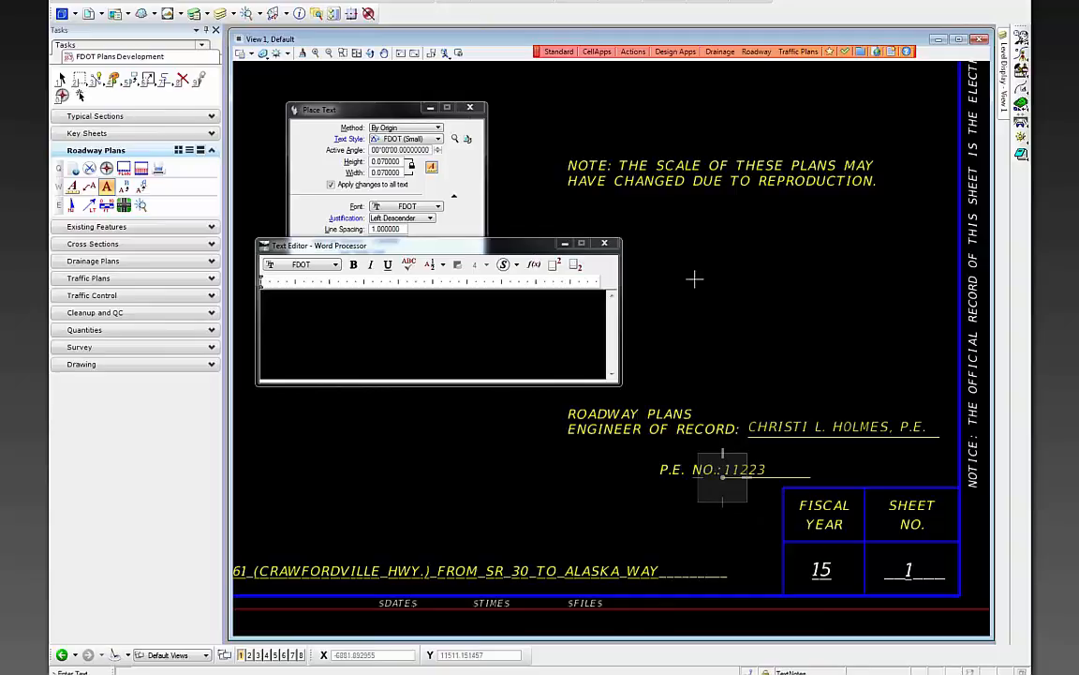
{"action": "scroll", "coordinate": [806, 334], "scroll_direction": "down", "scroll_amount": 5}
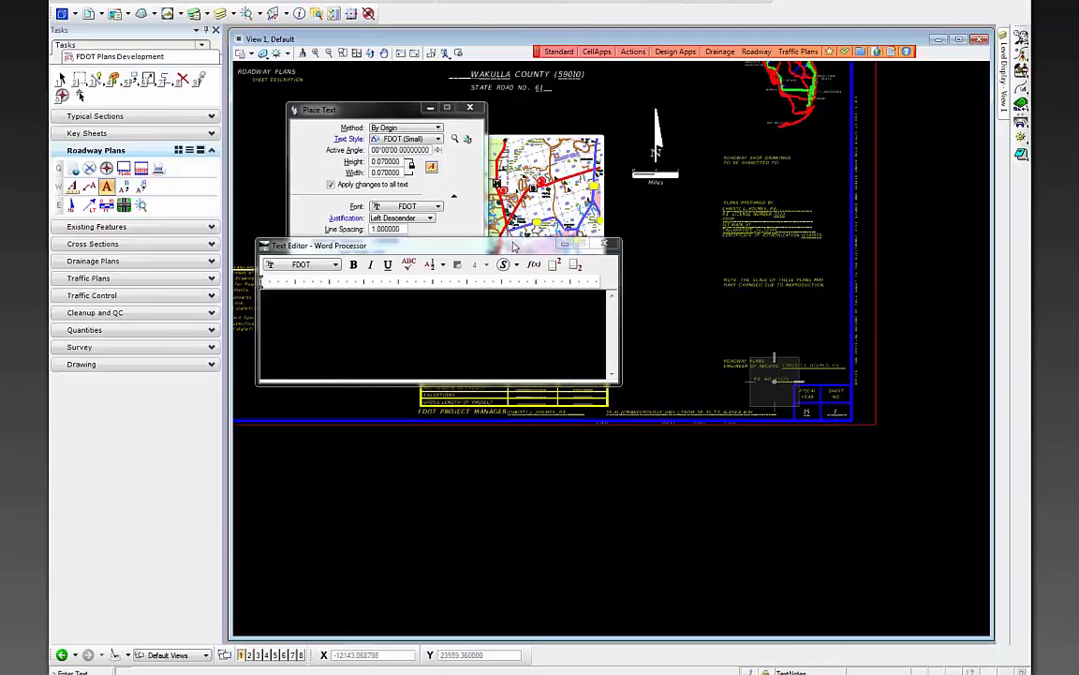
- Move the text windows aside and switch the active level to TextLabel
{"action": "left_click_drag", "start_coordinate": [535, 250], "coordinate": [881, 349]}
{"action": "left_click_drag", "start_coordinate": [417, 114], "coordinate": [787, 242]}
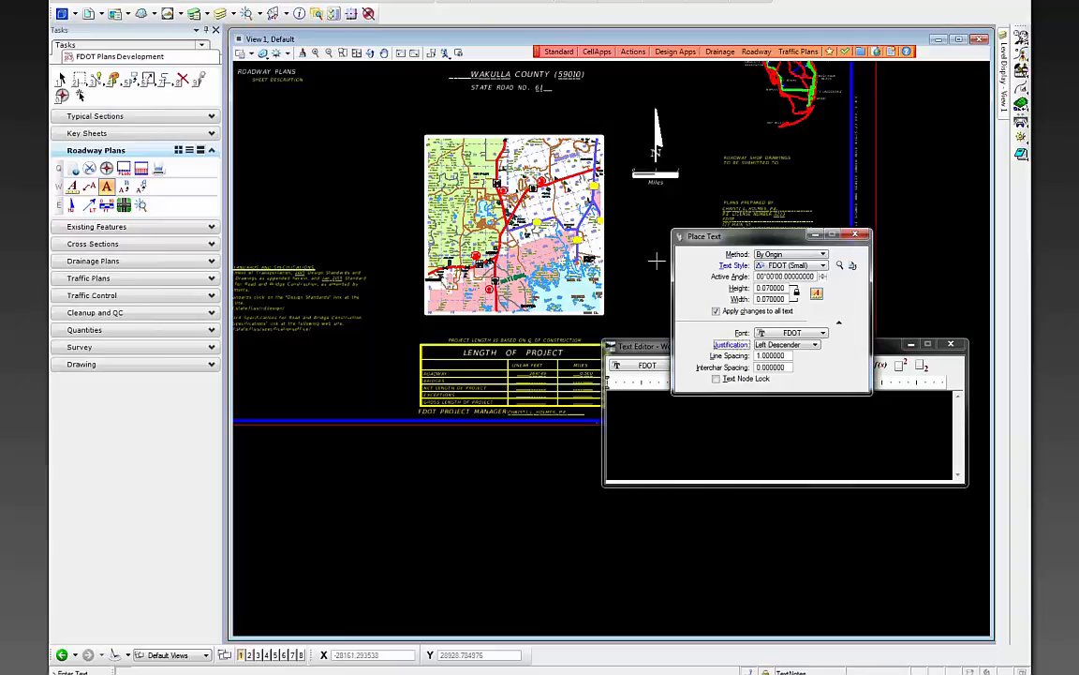
{"action": "left_click", "coordinate": [497, 1]}
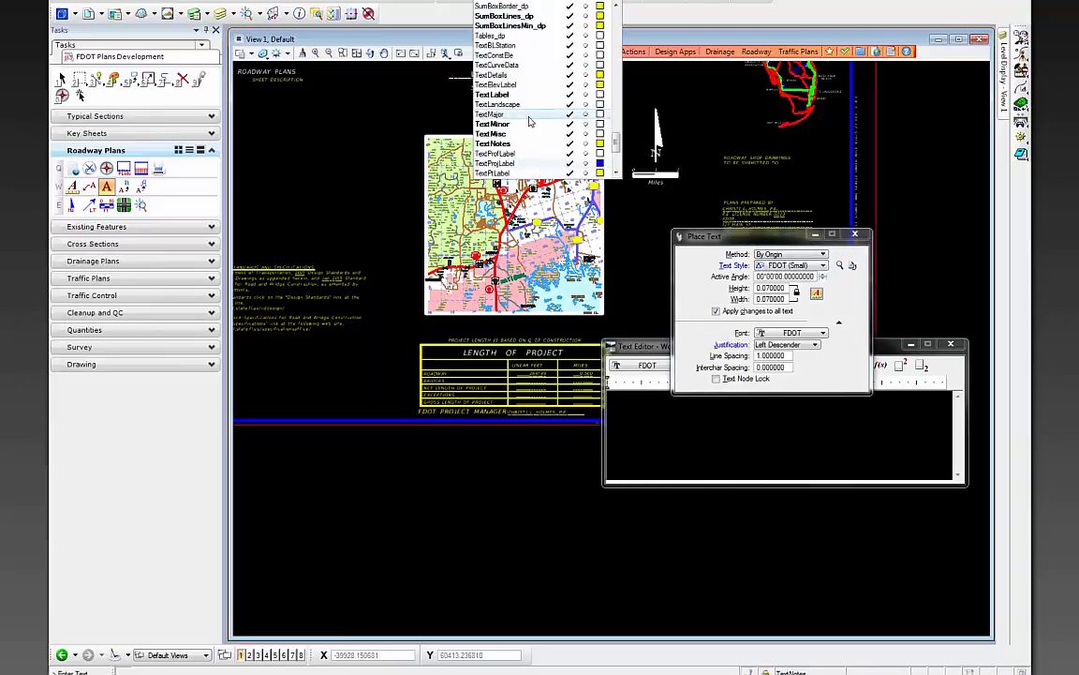
{"action": "left_click", "coordinate": [544, 95]}
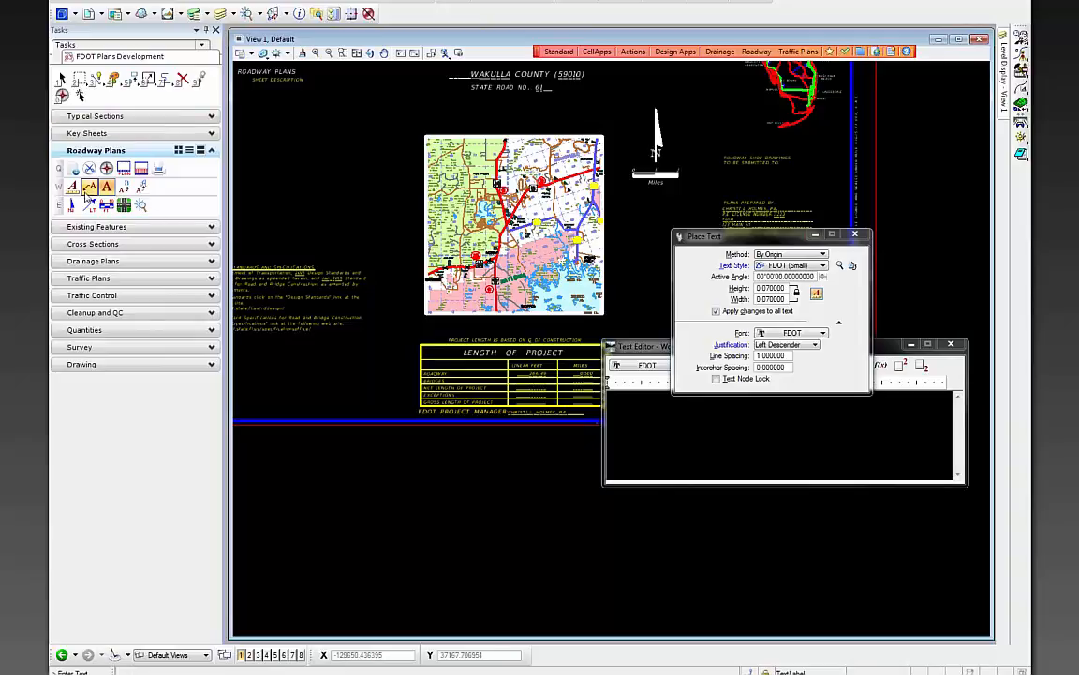
- Start Place Note with the Key_Sheet_Begin_Project dimension style
{"action": "left_click", "coordinate": [89, 186]}
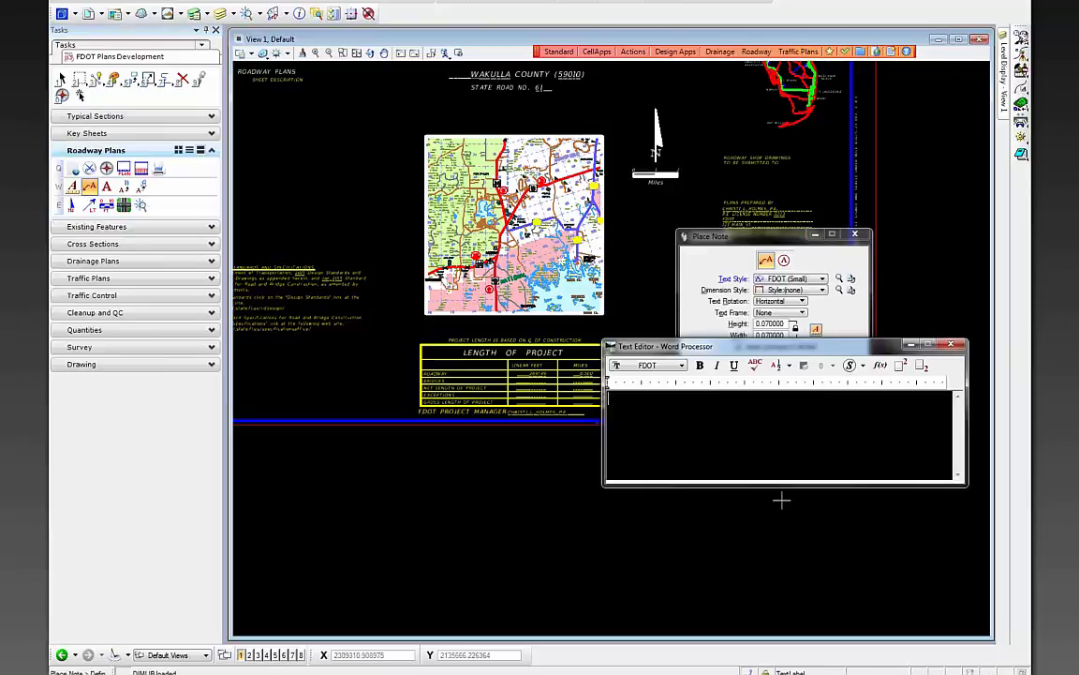
{"action": "left_click_drag", "start_coordinate": [718, 347], "coordinate": [551, 444]}
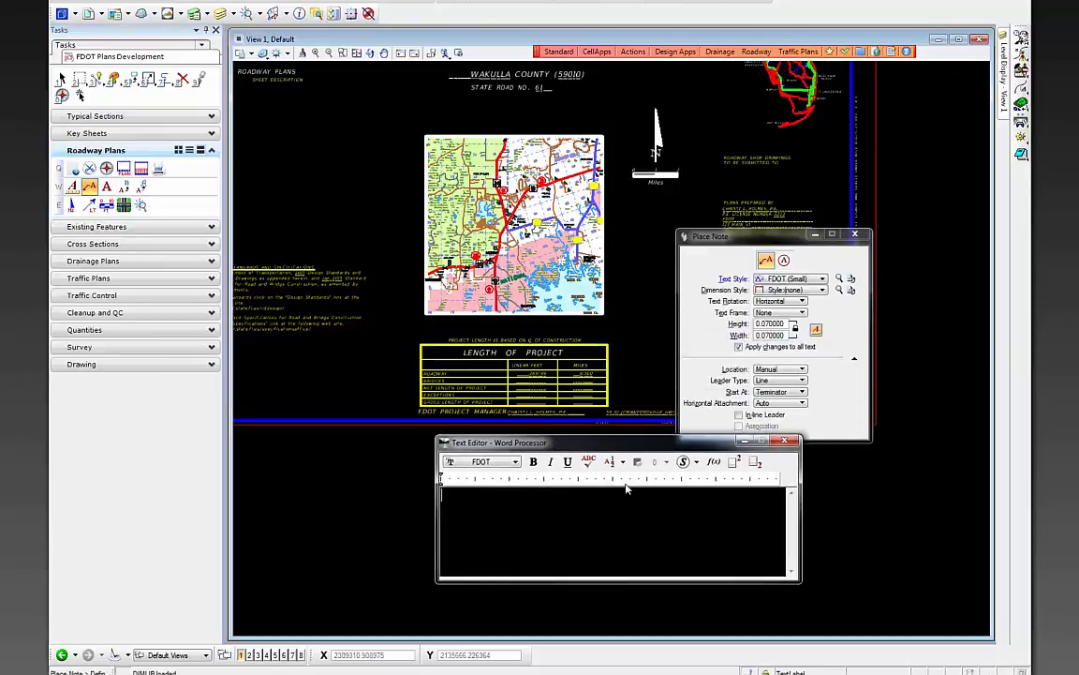
{"action": "left_click_drag", "start_coordinate": [719, 236], "coordinate": [721, 199]}
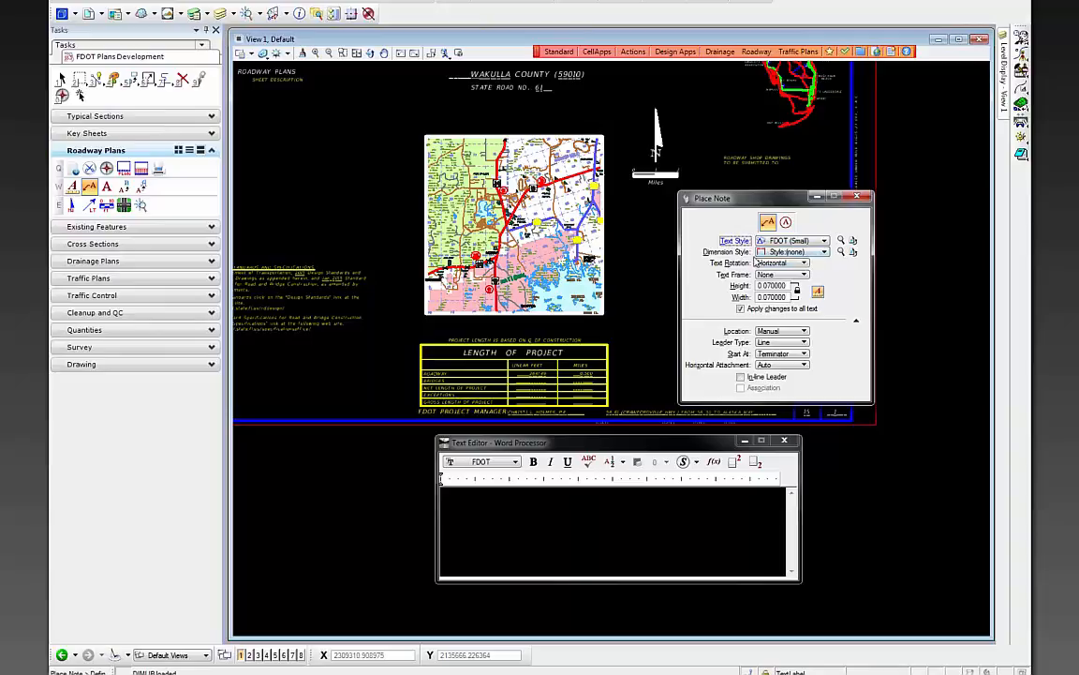
{"action": "left_click", "coordinate": [796, 252]}
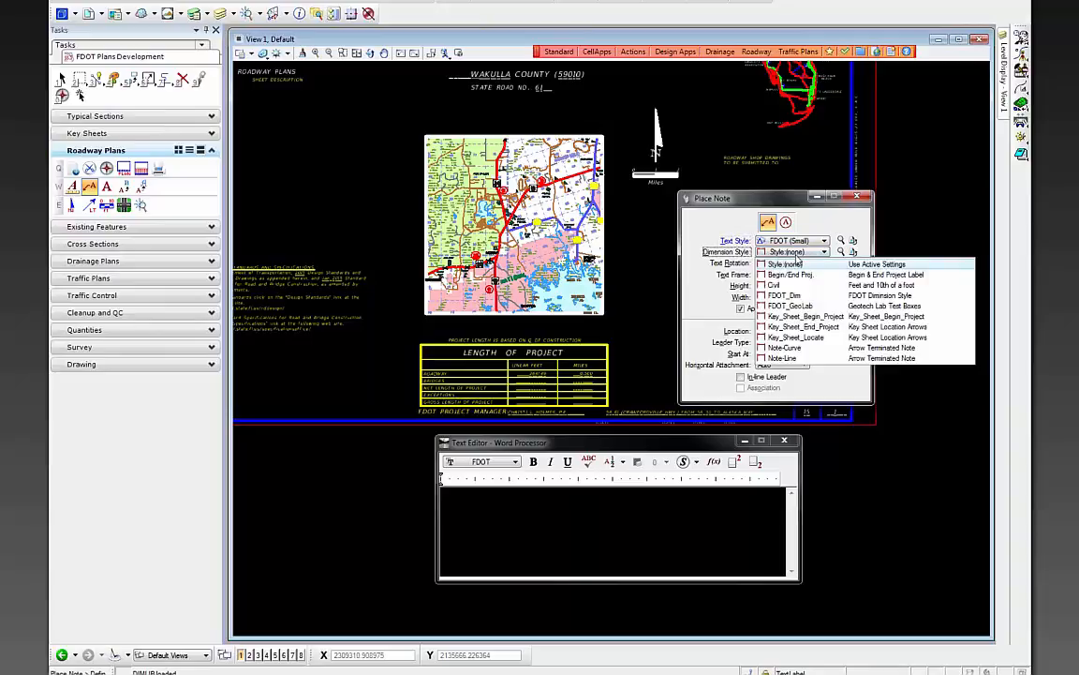
{"action": "left_click", "coordinate": [832, 319]}
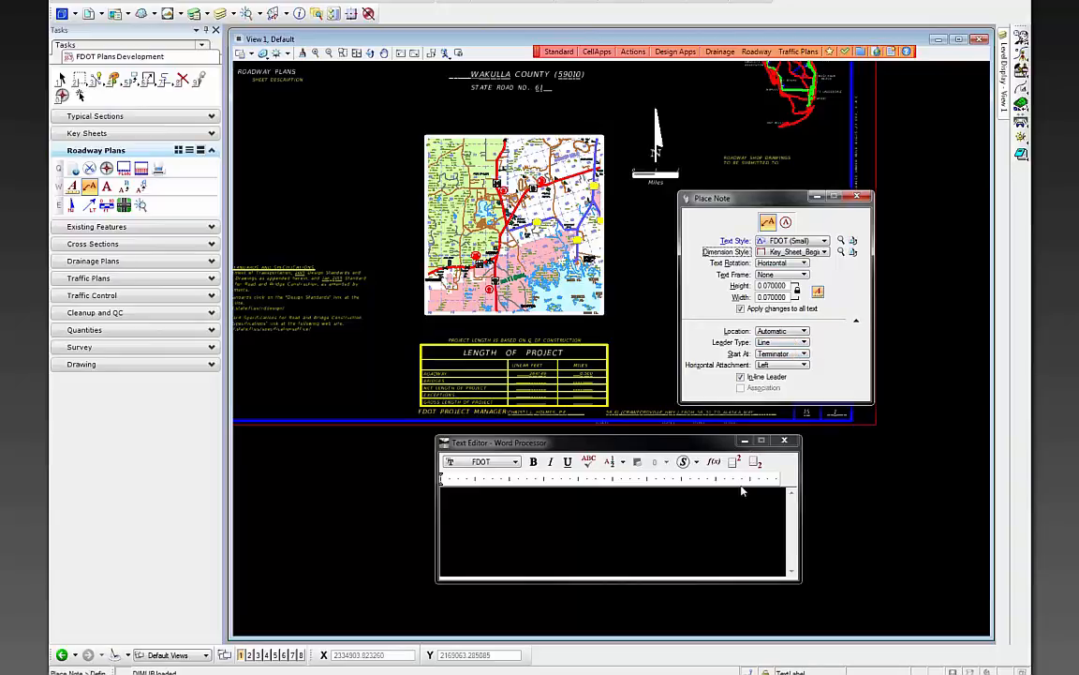
- Type the note 'BEGIN PROJECT / STA. 700+00.00 ℄ CONST. SR 61' with the centerline symbol
{"action": "left_click", "coordinate": [582, 515]}
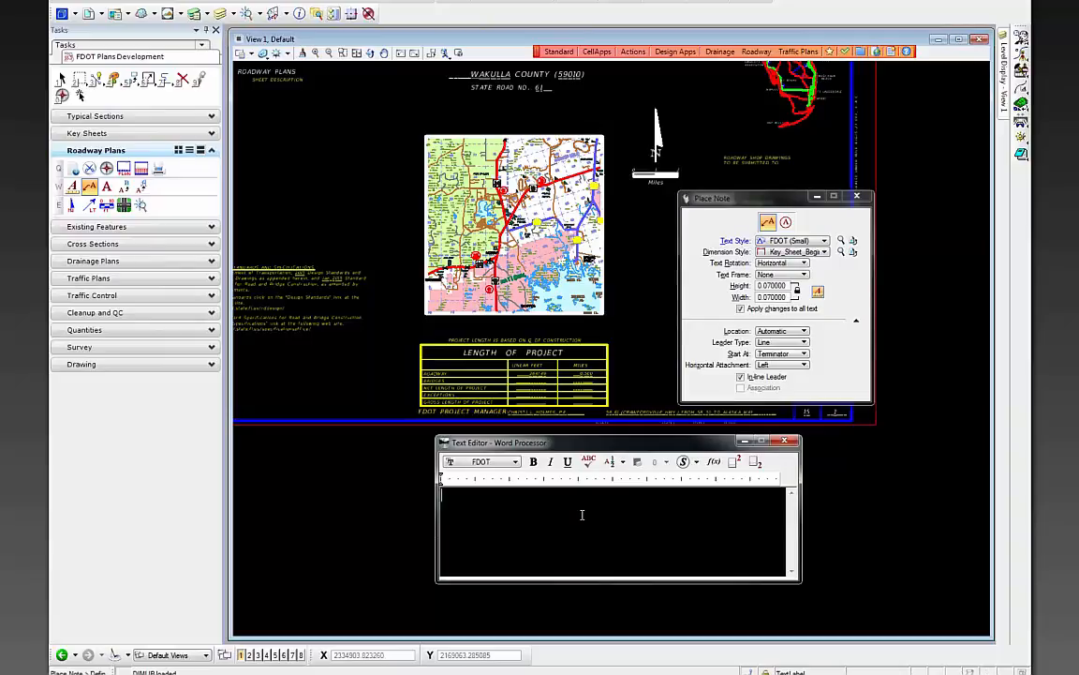
{"action": "type", "text": "BEGIN PROJEC"}
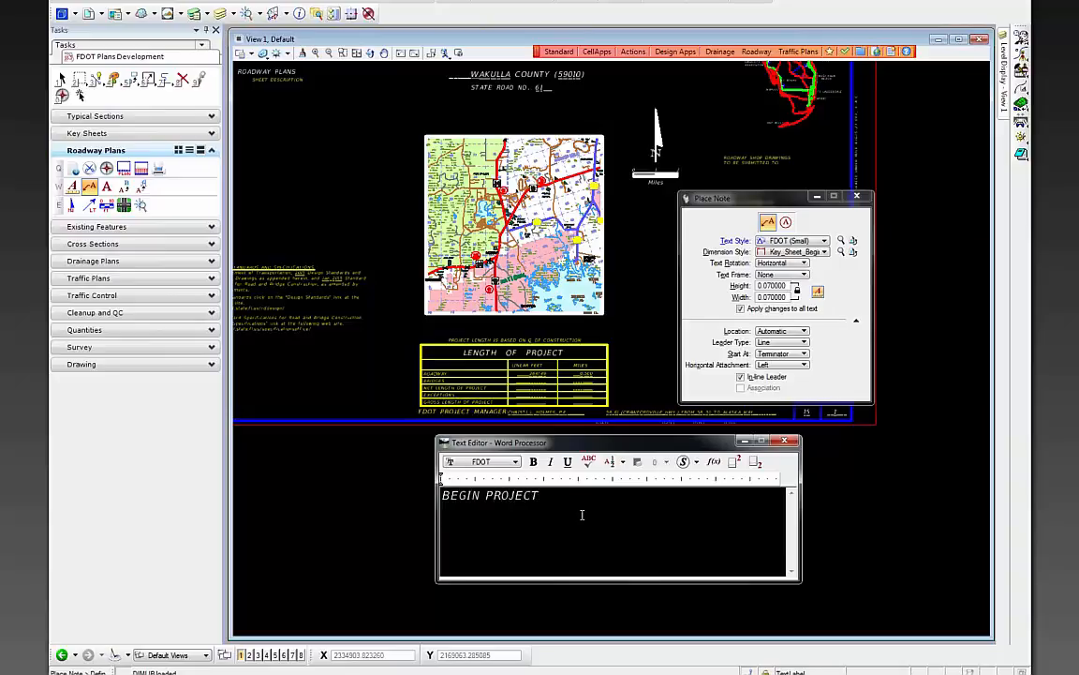
{"action": "type", "text": "T"}
{"action": "key", "text": "Return"}
{"action": "type", "text": "STA. 700+00.00"}
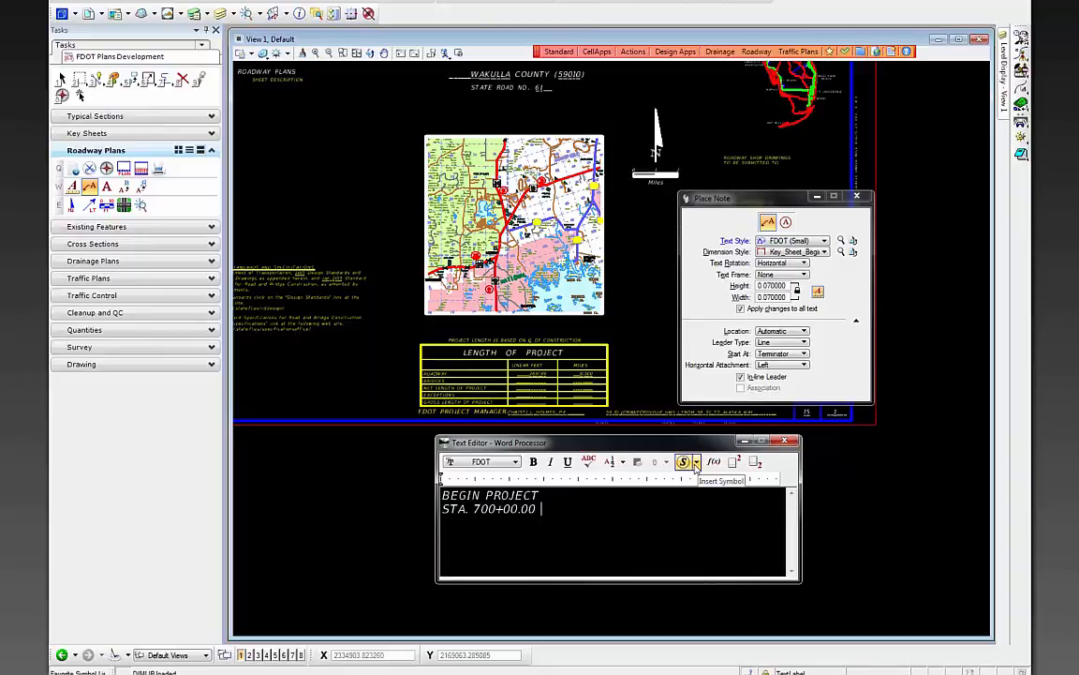
{"action": "left_click", "coordinate": [695, 463]}
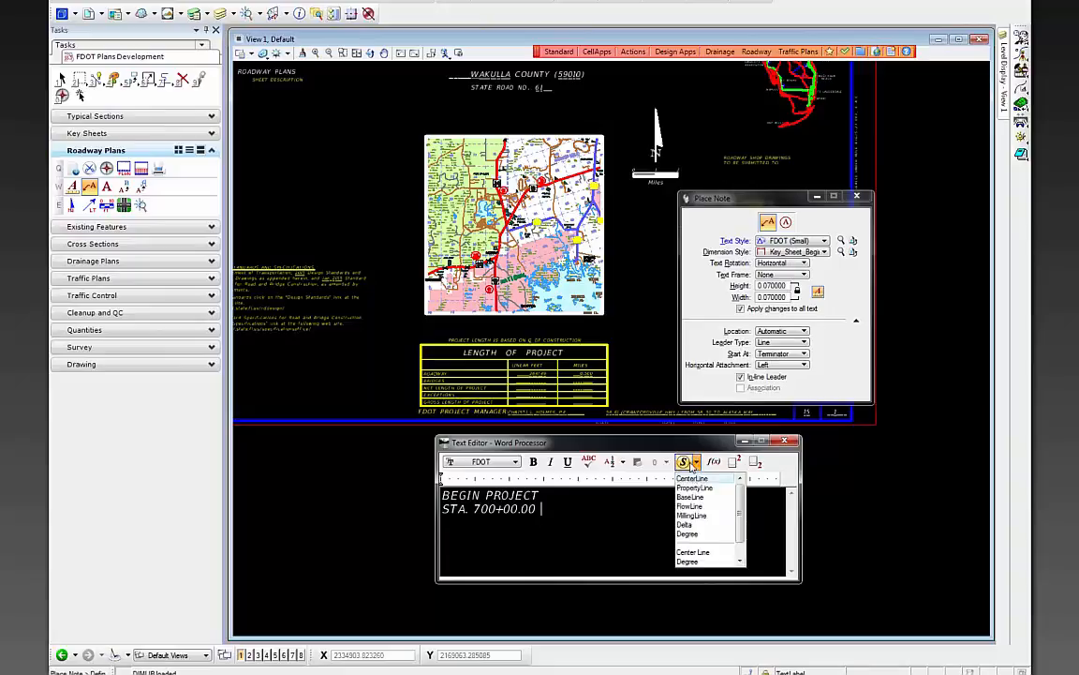
{"action": "left_click", "coordinate": [692, 479]}
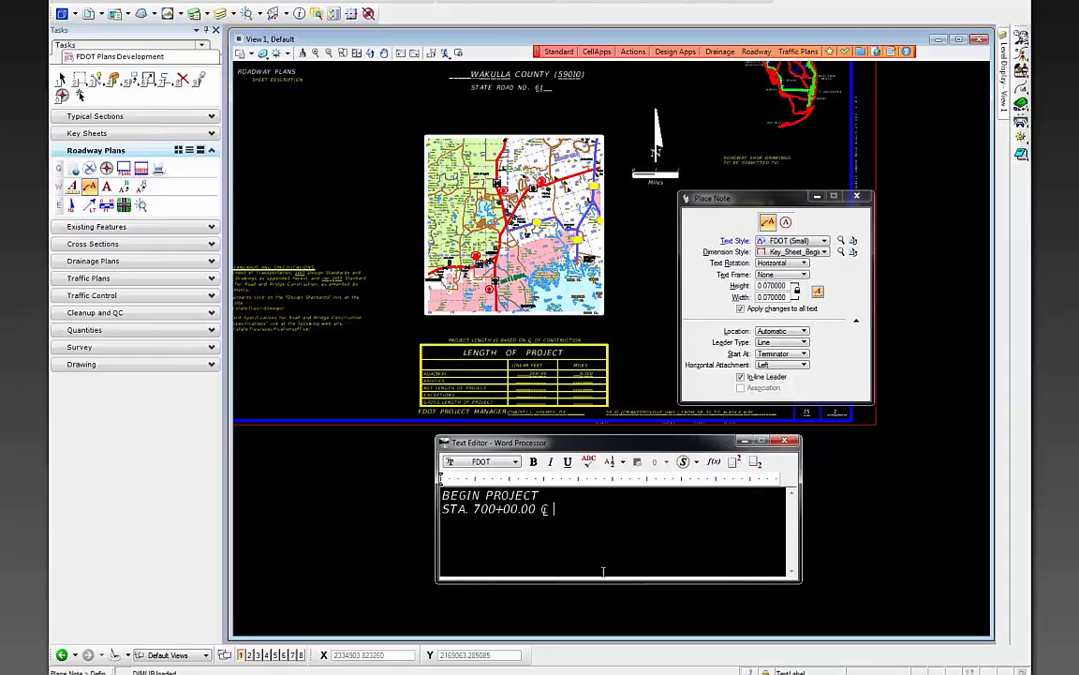
{"action": "type", "text": "CONST. SR 61"}
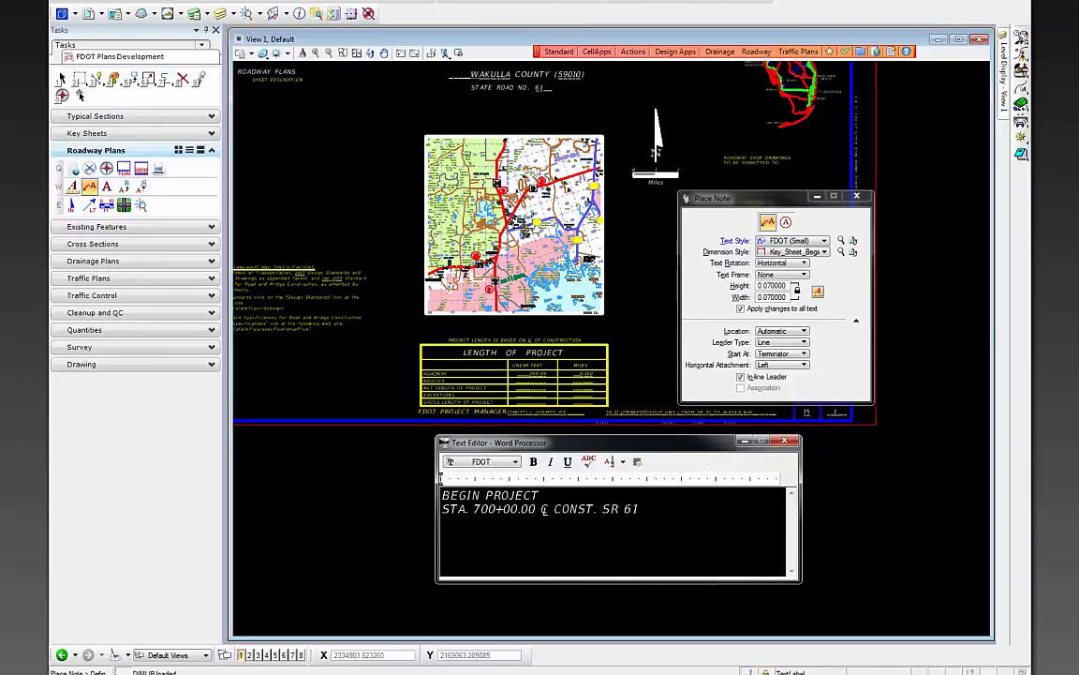
- Place the note right of the location map, its leader pointing near Wakulla High School
{"action": "scroll", "coordinate": [480, 201], "scroll_direction": "up", "scroll_amount": 5}
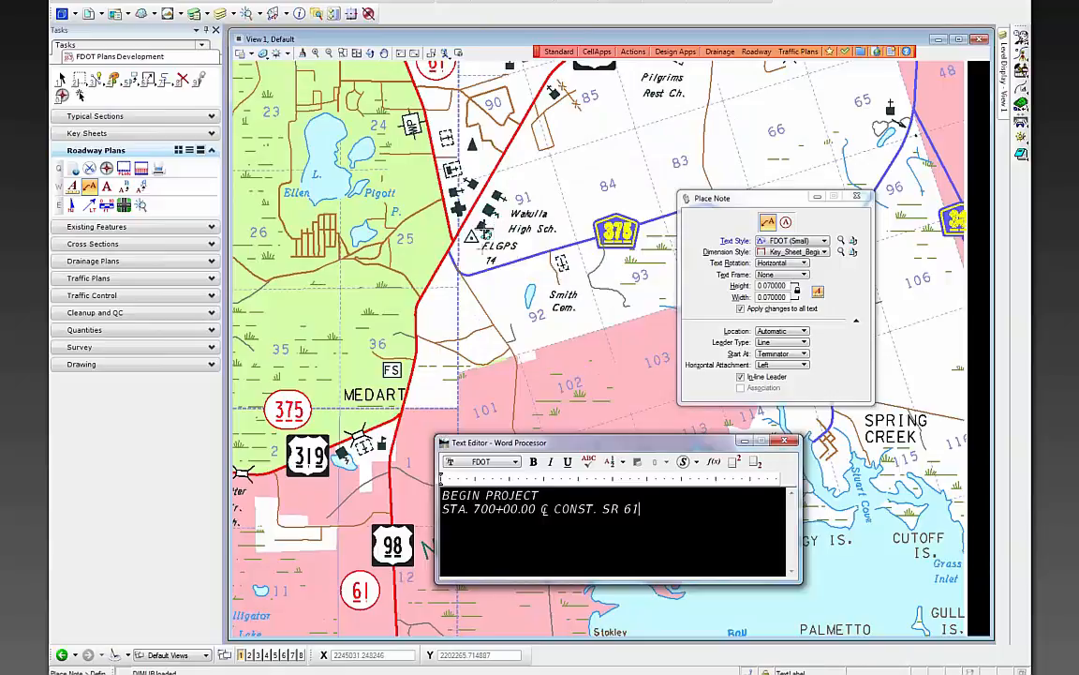
{"action": "scroll", "coordinate": [496, 196], "scroll_direction": "up", "scroll_amount": 2}
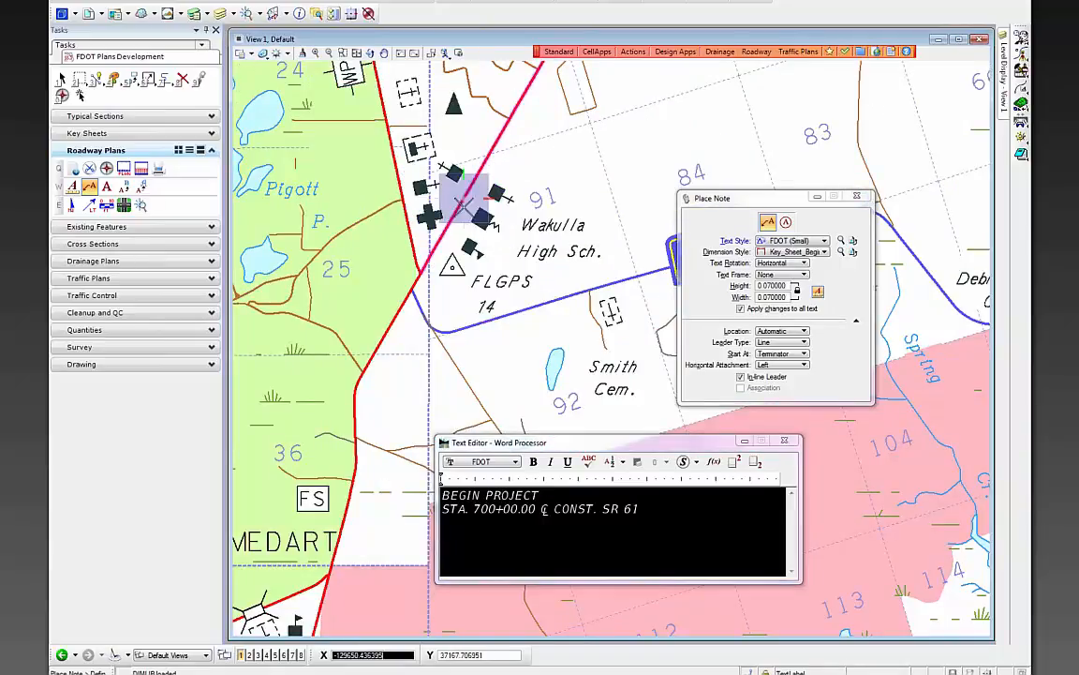
{"action": "scroll", "coordinate": [468, 206], "scroll_direction": "down", "scroll_amount": 2}
{"action": "scroll", "coordinate": [474, 215], "scroll_direction": "down", "scroll_amount": 3}
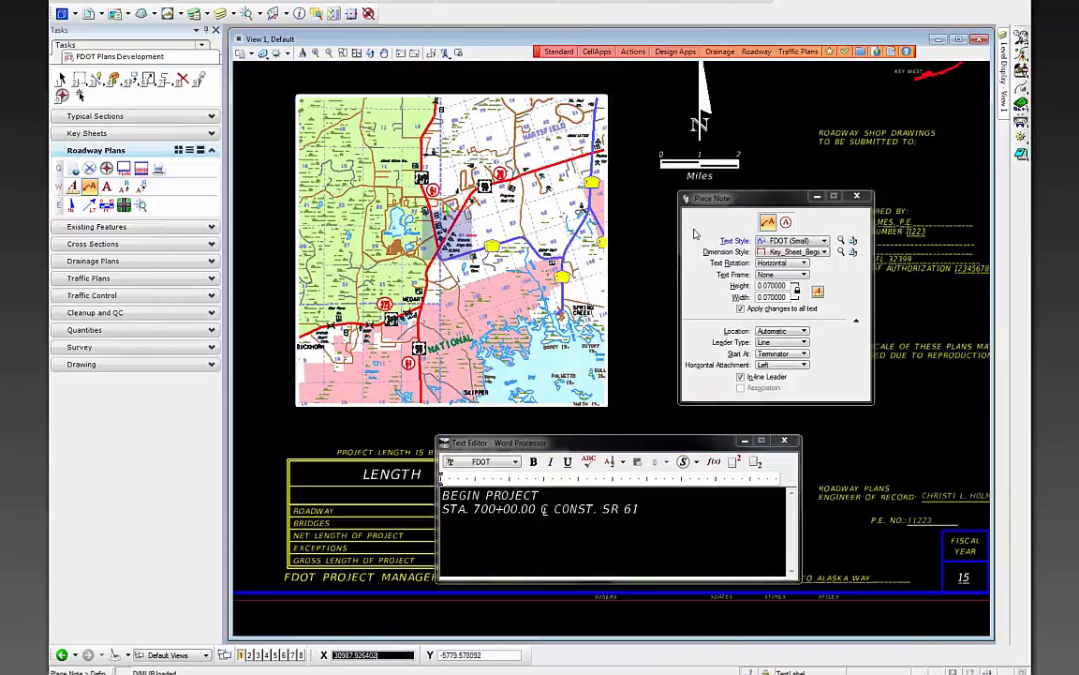
{"action": "left_click_drag", "start_coordinate": [713, 201], "coordinate": [851, 337]}
{"action": "scroll", "coordinate": [647, 298], "scroll_direction": "up", "scroll_amount": 3}
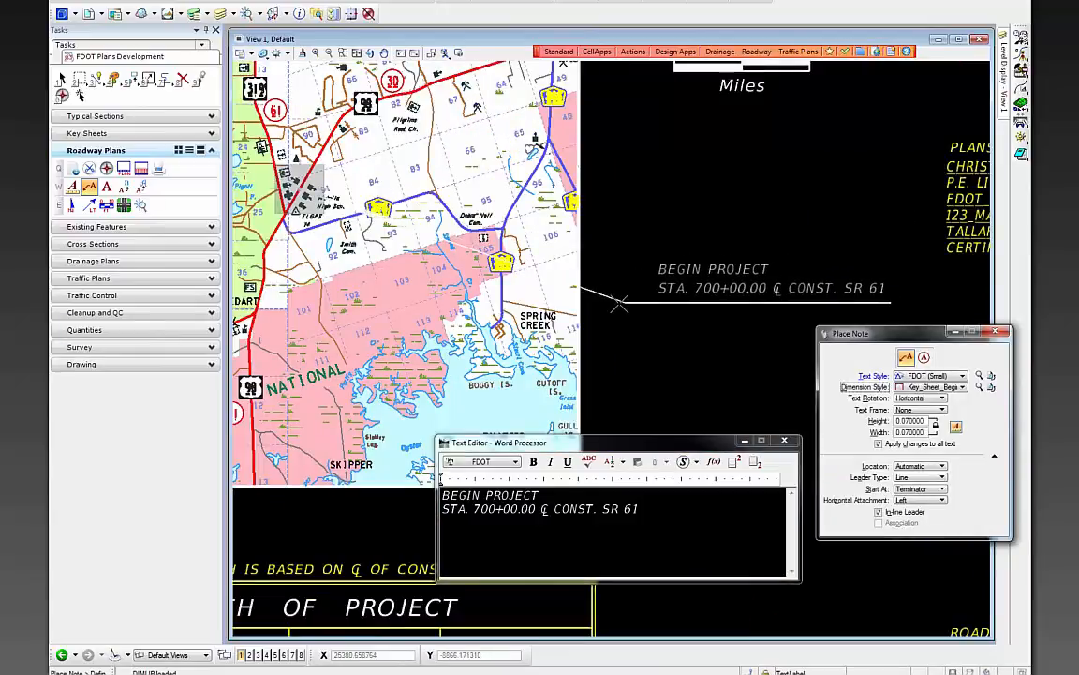
{"action": "left_click", "coordinate": [597, 306]}
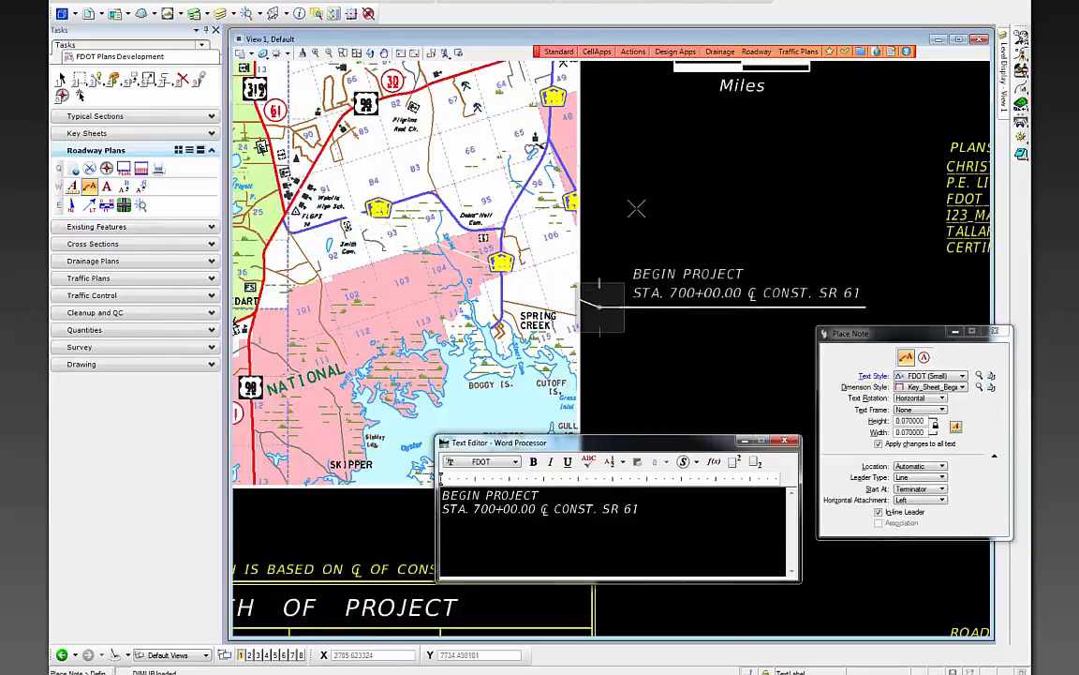
{"action": "scroll", "coordinate": [636, 207], "scroll_direction": "down", "scroll_amount": 2}
{"action": "left_click", "coordinate": [63, 78]}
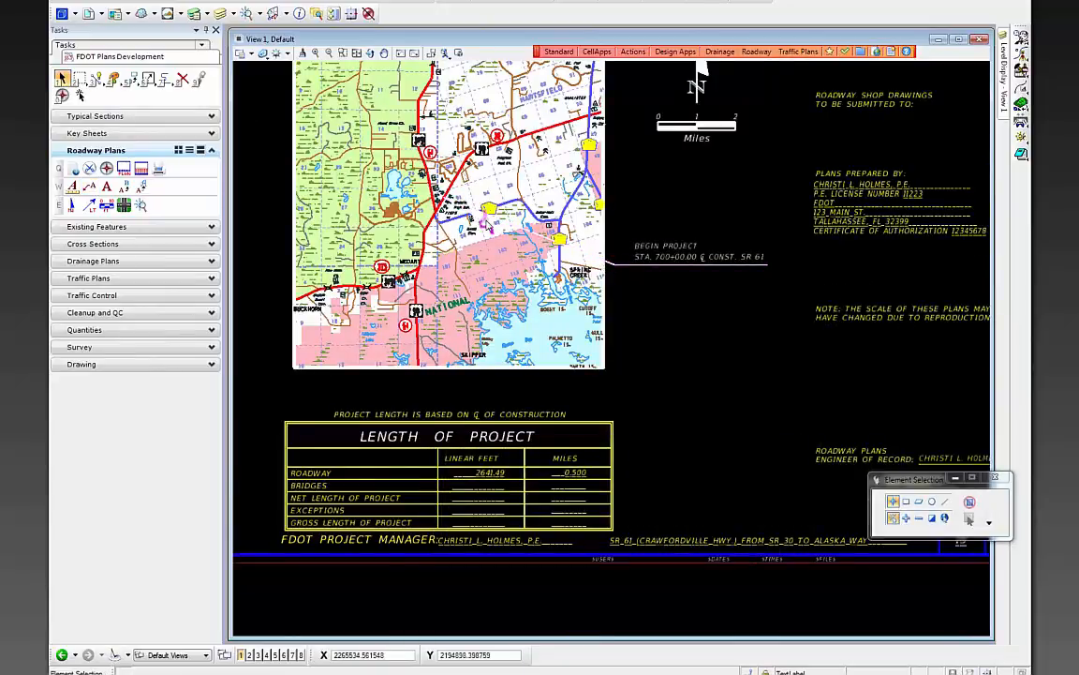
- Select and clear the new leader note, then start Place Note again
{"action": "left_click", "coordinate": [611, 266]}
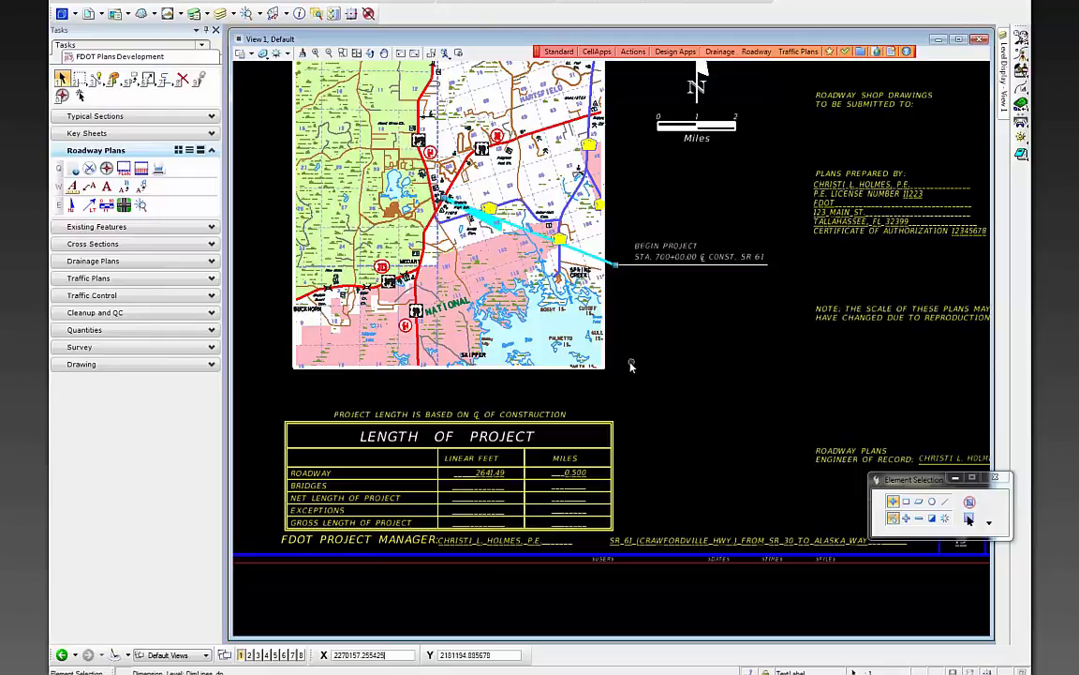
{"action": "left_click", "coordinate": [720, 380]}
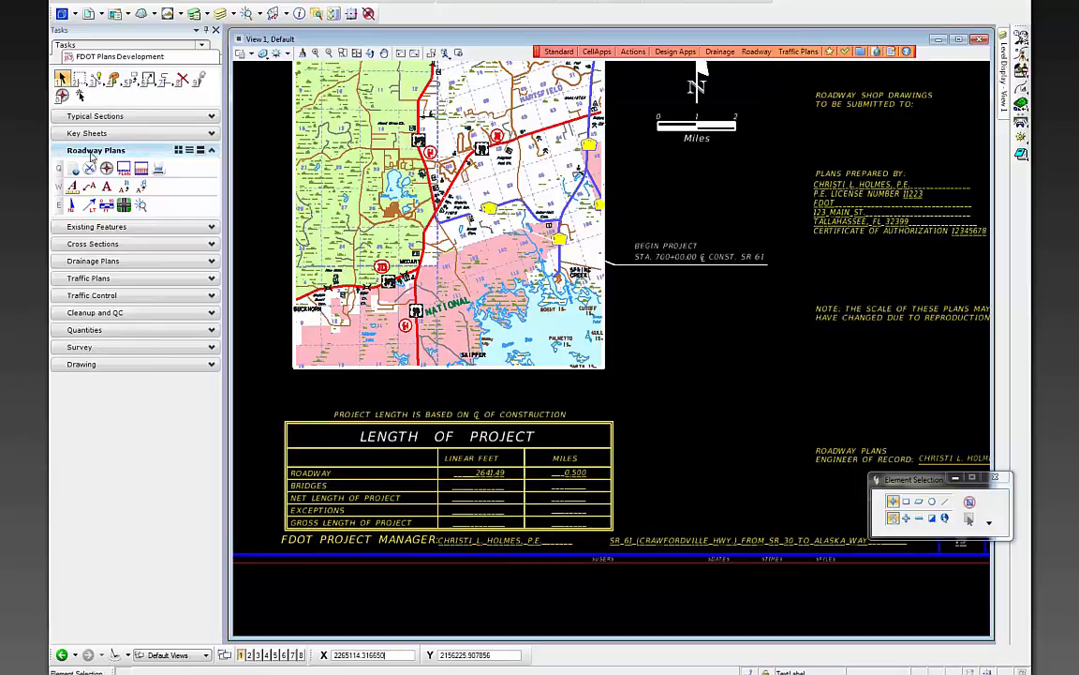
{"action": "left_click", "coordinate": [89, 186]}
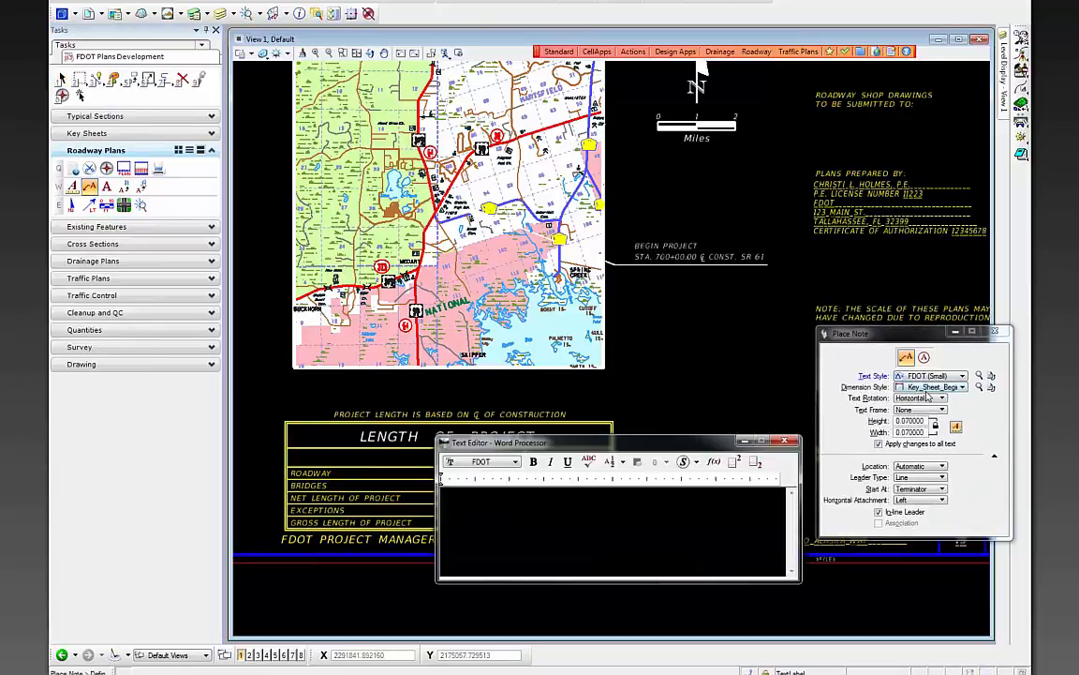
- Use the Key_Sheet_End_Project style and enter 'END PROJECT STA. 726+41.49 ℄ CONST. SR 61'
{"action": "left_click", "coordinate": [911, 387]}
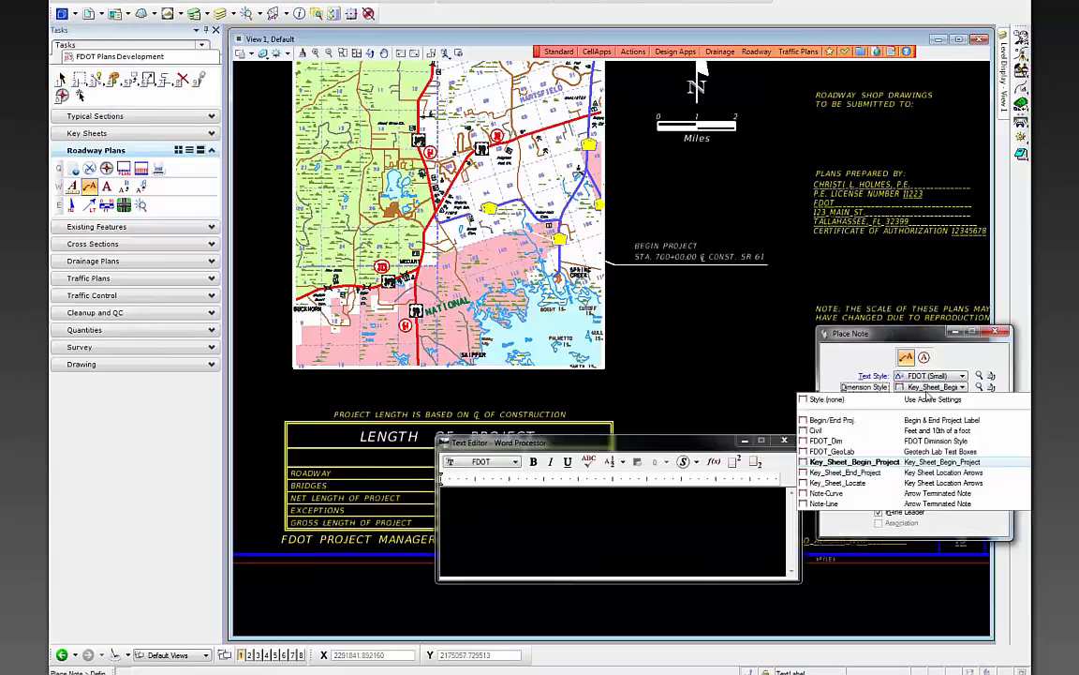
{"action": "left_click", "coordinate": [887, 474]}
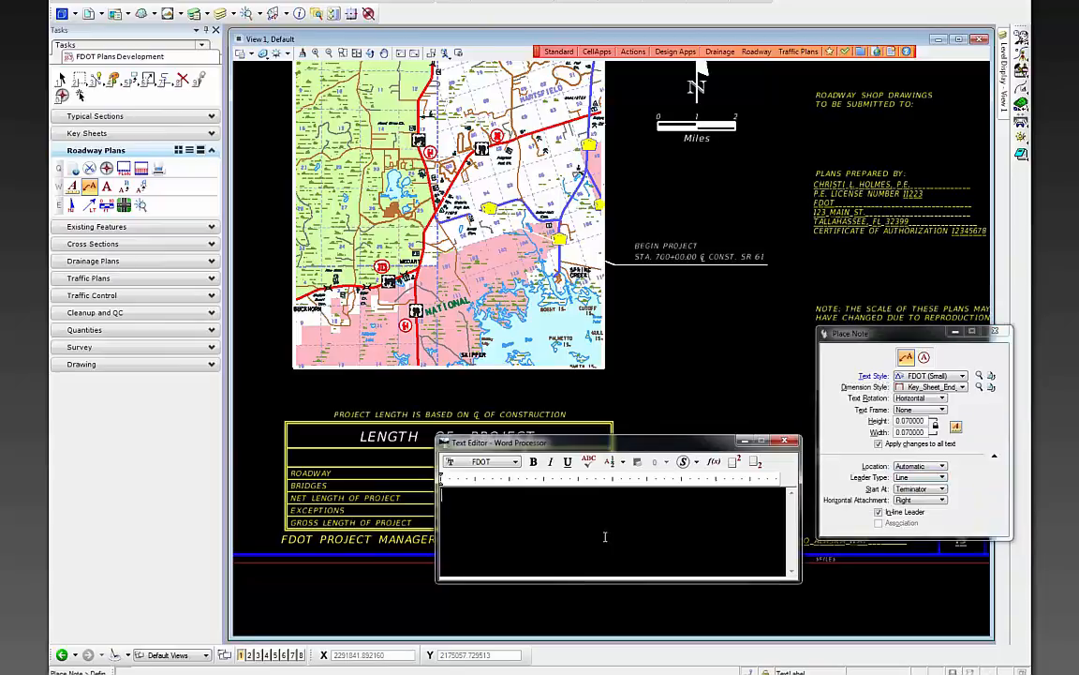
{"action": "type", "text": "ND PROJECT"}
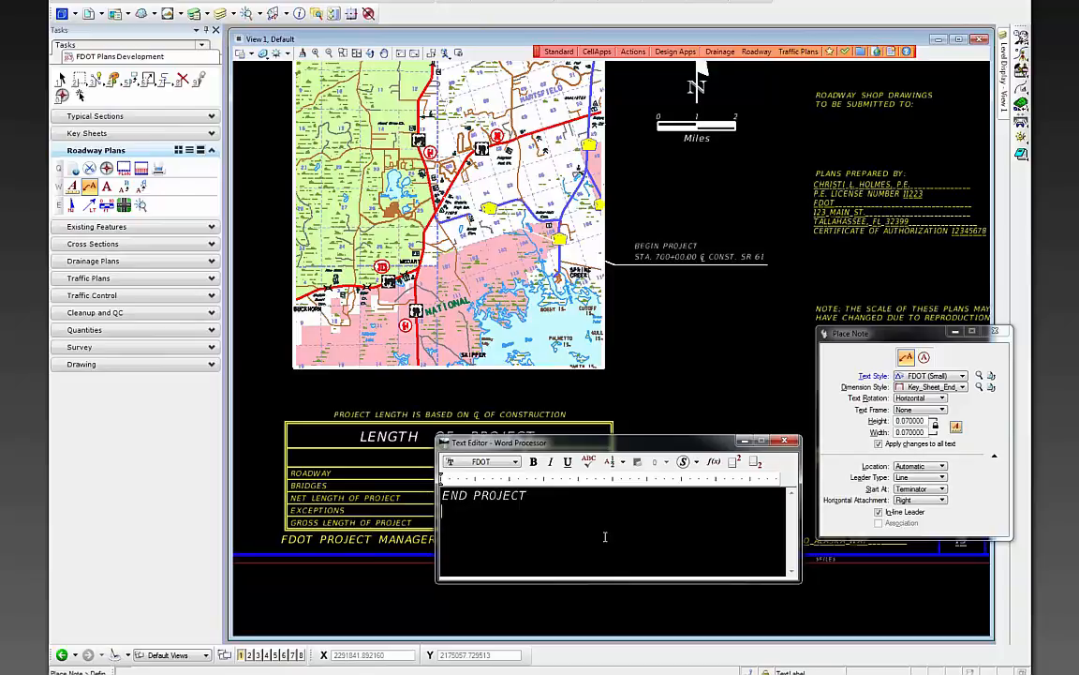
{"action": "type", "text": "STA. 726+41.49"}
{"action": "left_click", "coordinate": [696, 462]}
{"action": "left_click", "coordinate": [694, 479]}
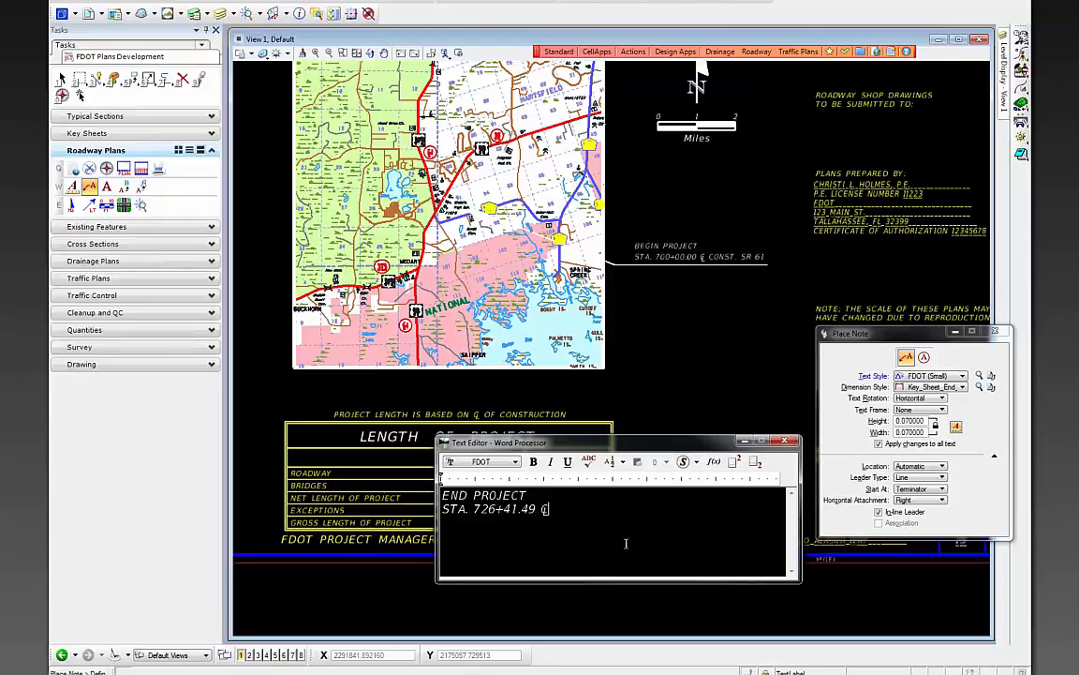
{"action": "type", "text": "CONST. SR 61"}
- Place the END PROJECT note above the location map, its leader on SR 61 near Wakulla High School
{"action": "scroll", "coordinate": [713, 374], "scroll_direction": "down", "scroll_amount": 3}
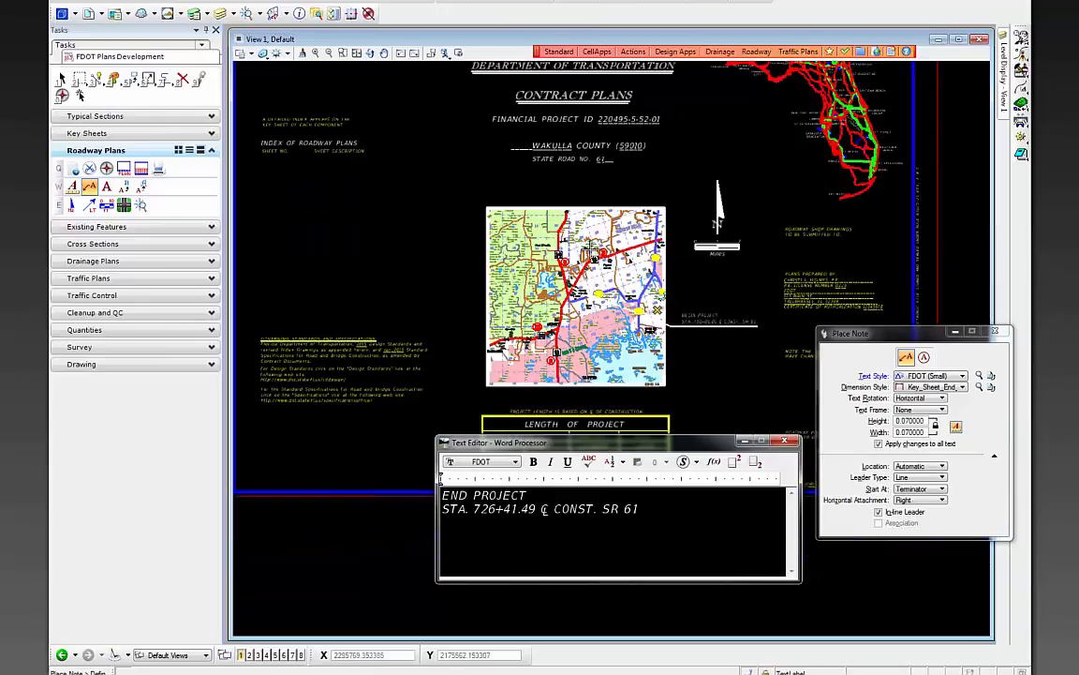
{"action": "scroll", "coordinate": [511, 220], "scroll_direction": "up", "scroll_amount": 6}
{"action": "scroll", "coordinate": [541, 320], "scroll_direction": "up", "scroll_amount": 2}
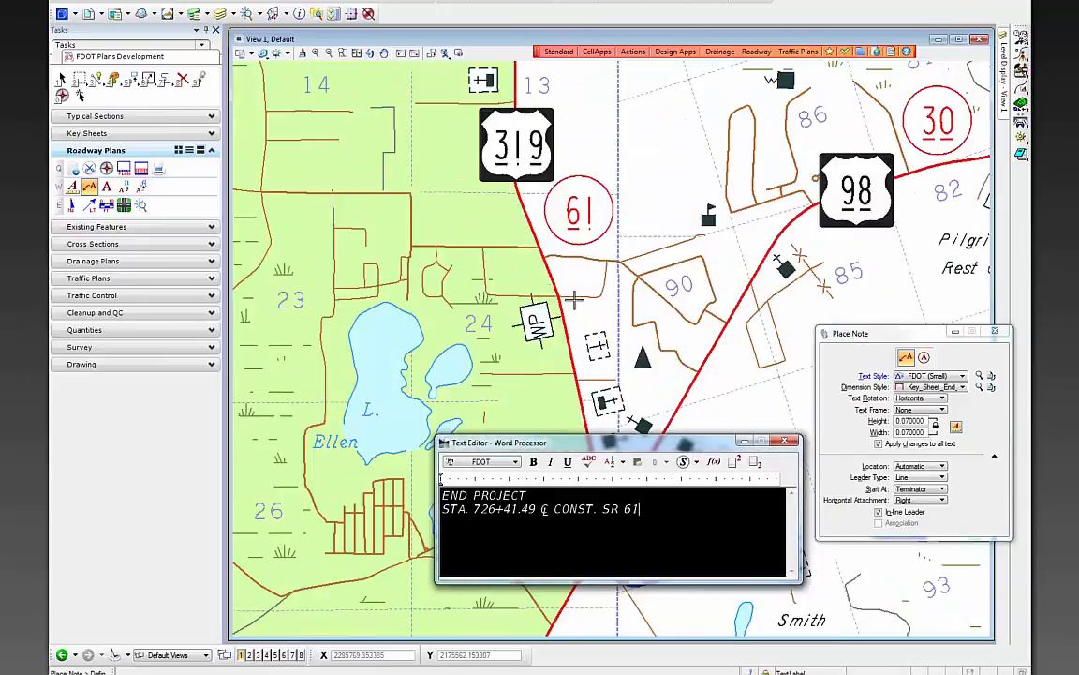
{"action": "scroll", "coordinate": [548, 328], "scroll_direction": "down", "scroll_amount": 2}
{"action": "scroll", "coordinate": [566, 360], "scroll_direction": "up", "scroll_amount": 2}
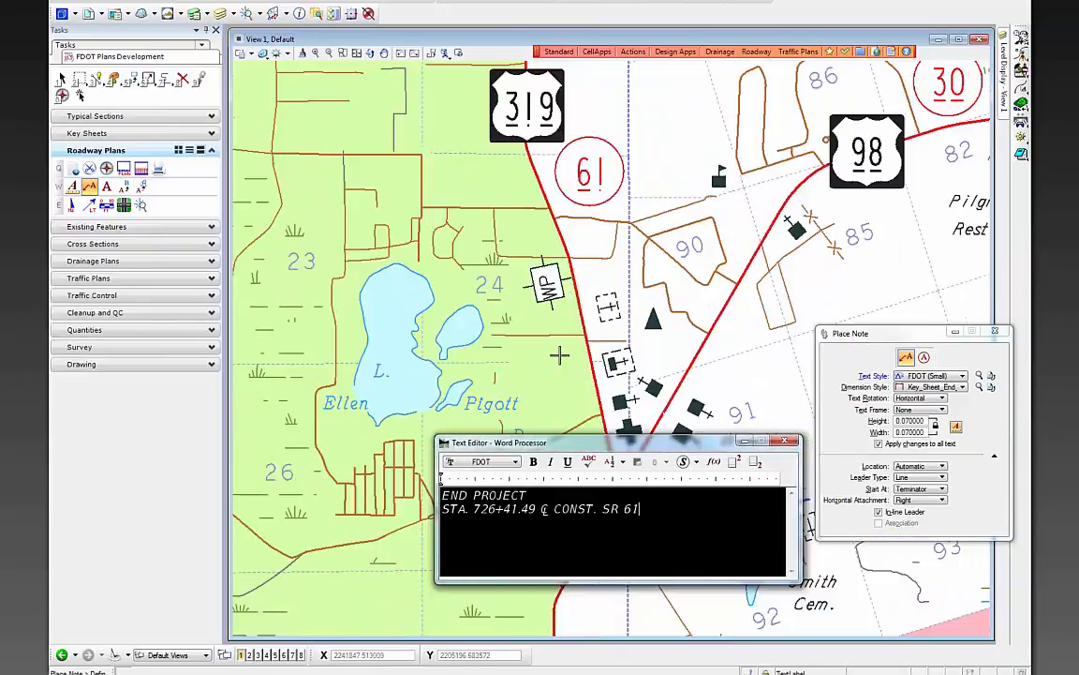
{"action": "scroll", "coordinate": [607, 305], "scroll_direction": "down", "scroll_amount": 2}
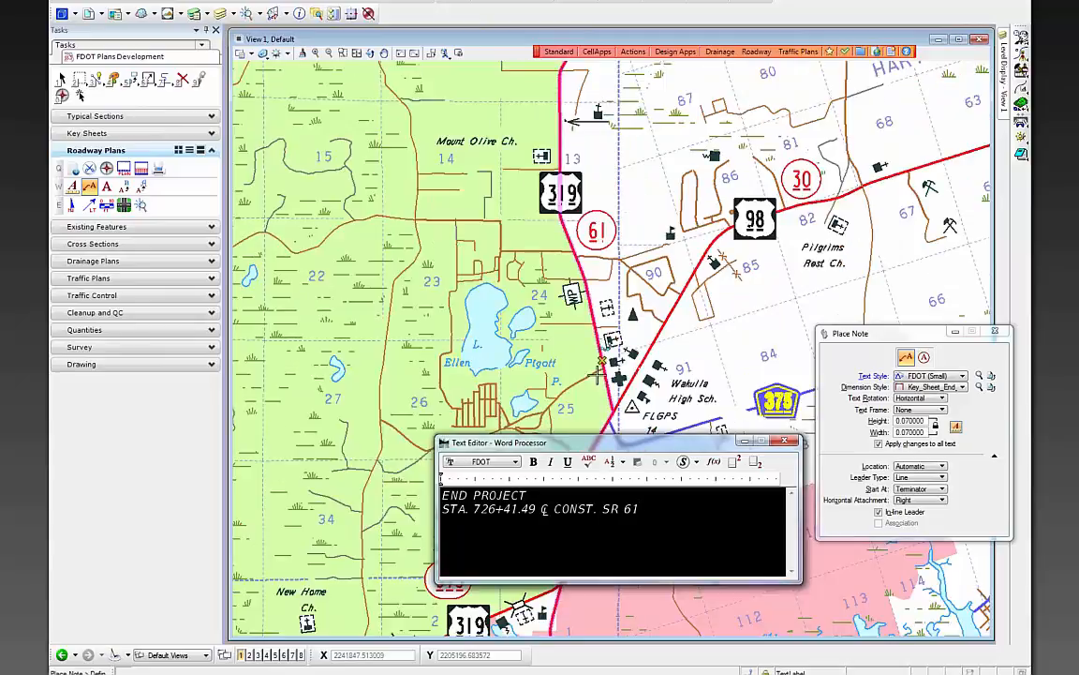
{"action": "scroll", "coordinate": [599, 309], "scroll_direction": "up", "scroll_amount": 2}
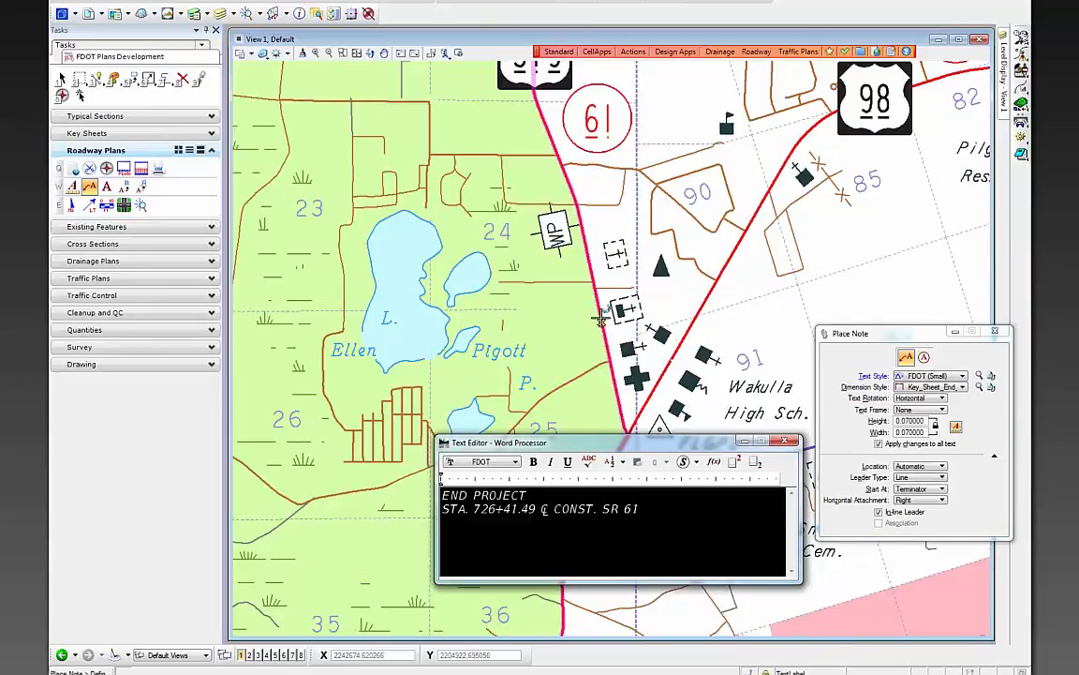
{"action": "left_click", "coordinate": [601, 321]}
{"action": "scroll", "coordinate": [634, 345], "scroll_direction": "down", "scroll_amount": 3}
{"action": "scroll", "coordinate": [581, 267], "scroll_direction": "up", "scroll_amount": 3}
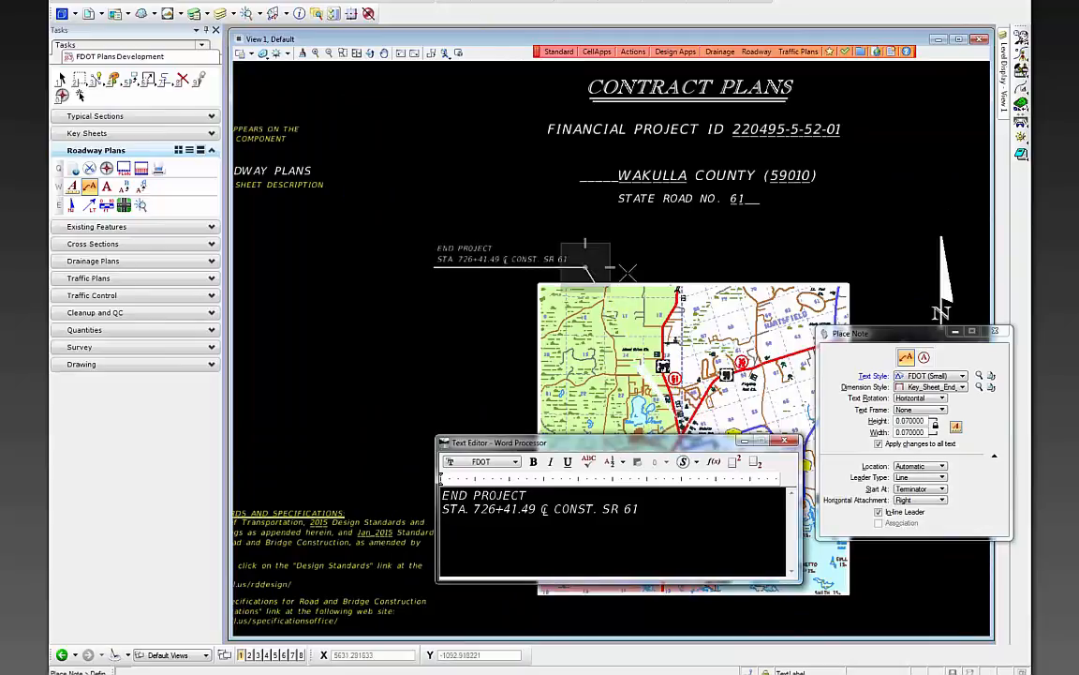
{"action": "left_click", "coordinate": [586, 267]}
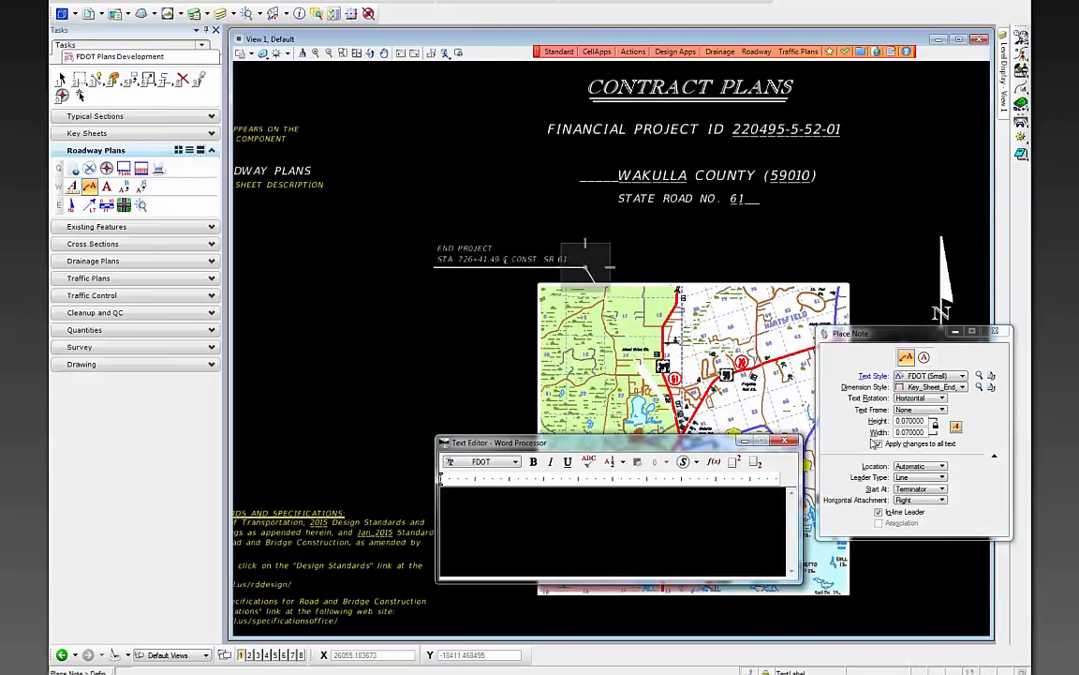
{"action": "scroll", "coordinate": [395, 321], "scroll_direction": "down", "scroll_amount": 3}
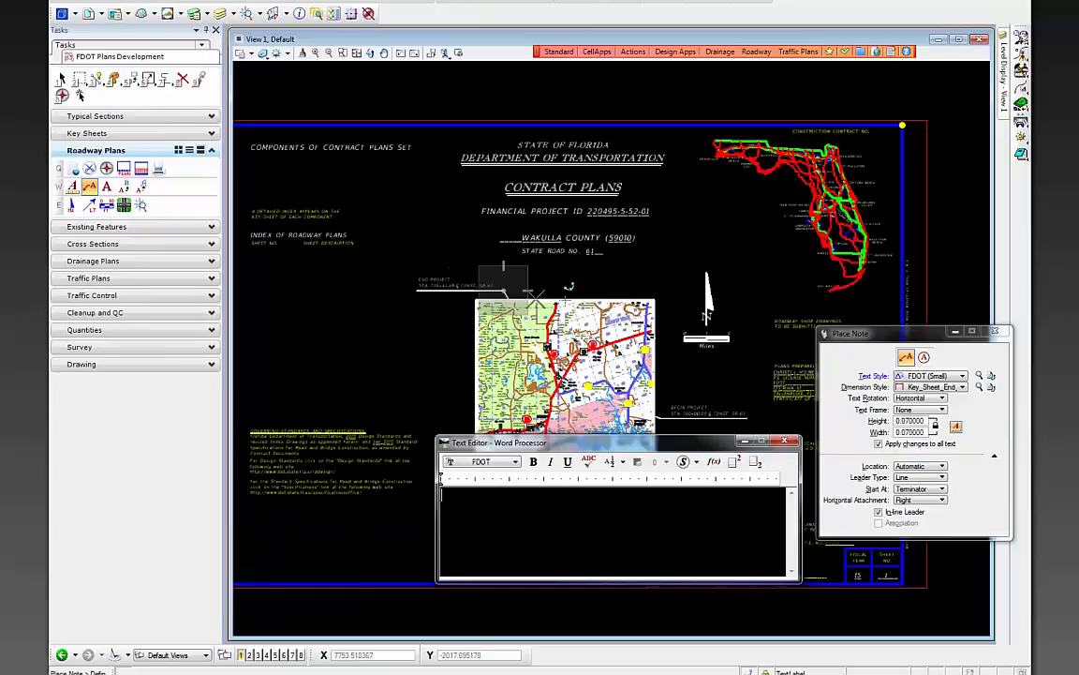
{"action": "scroll", "coordinate": [629, 296], "scroll_direction": "up", "scroll_amount": 3}
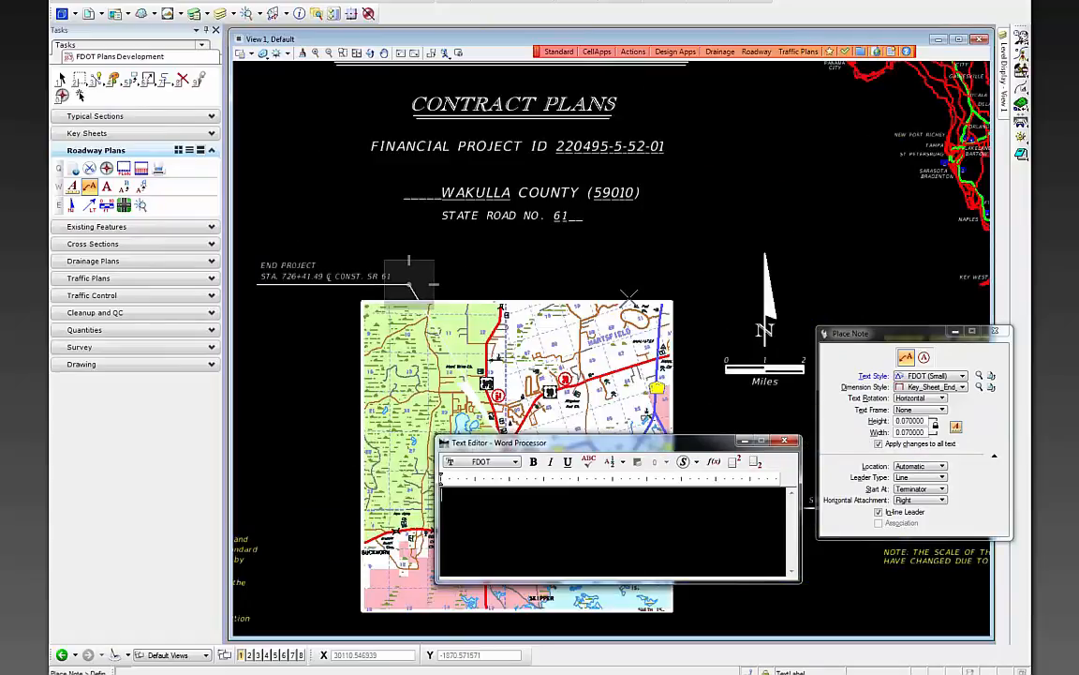
{"action": "scroll", "coordinate": [595, 245], "scroll_direction": "down", "scroll_amount": 2}
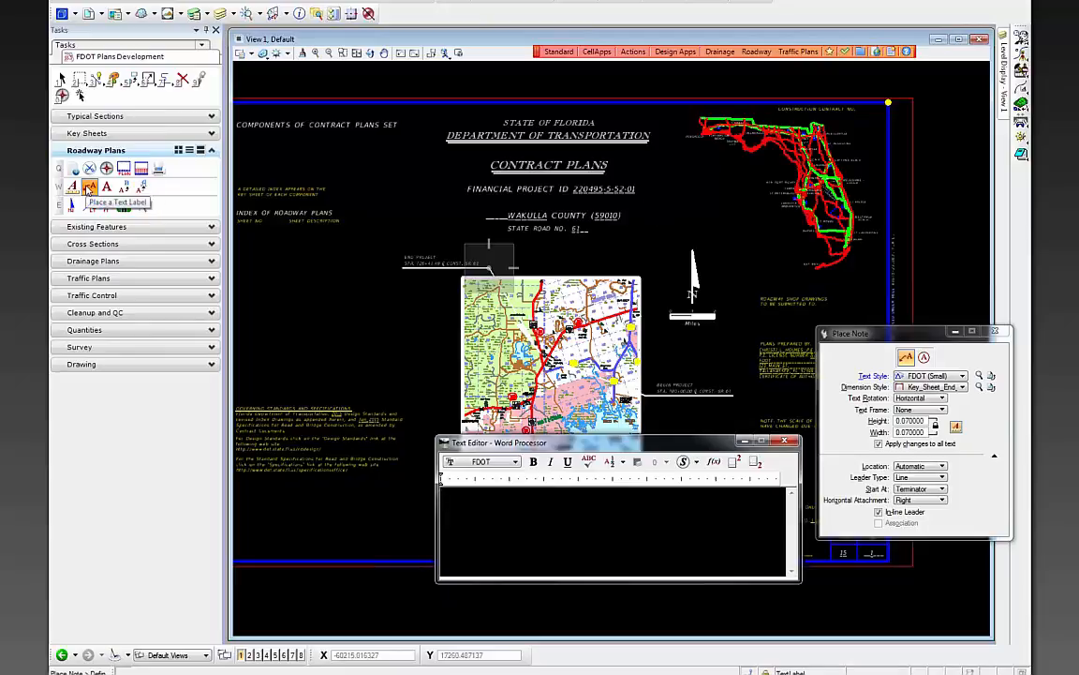
- Switch the note style to Key_Sheet_Locate and enter PROJECT LOCATION as the note text
{"action": "left_click", "coordinate": [937, 387]}
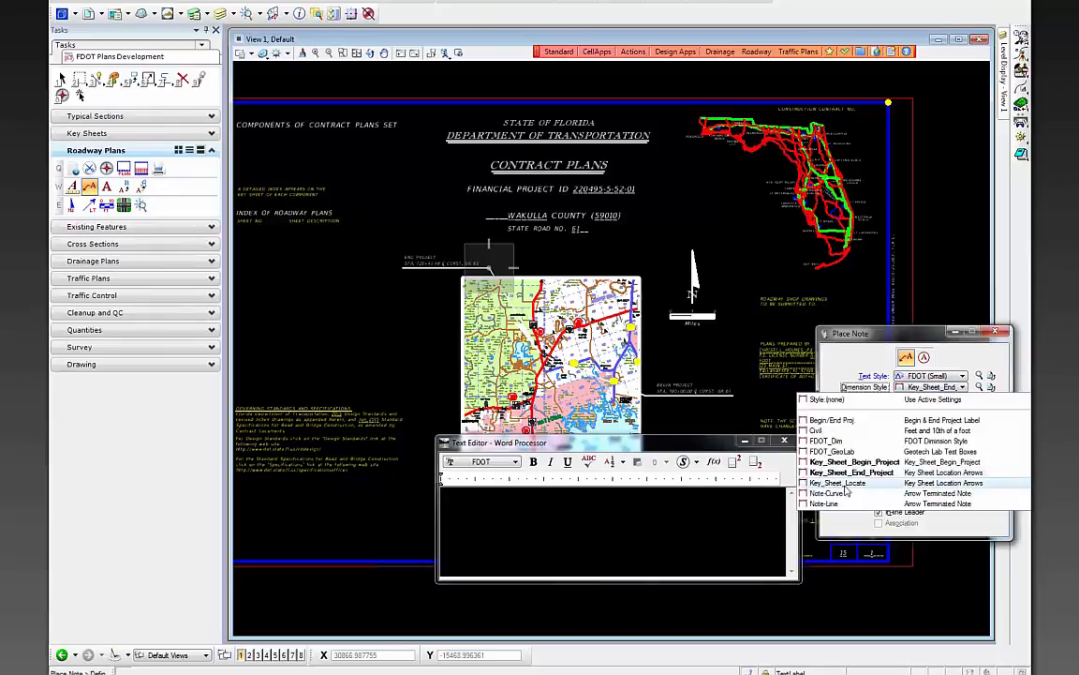
{"action": "left_click", "coordinate": [884, 485]}
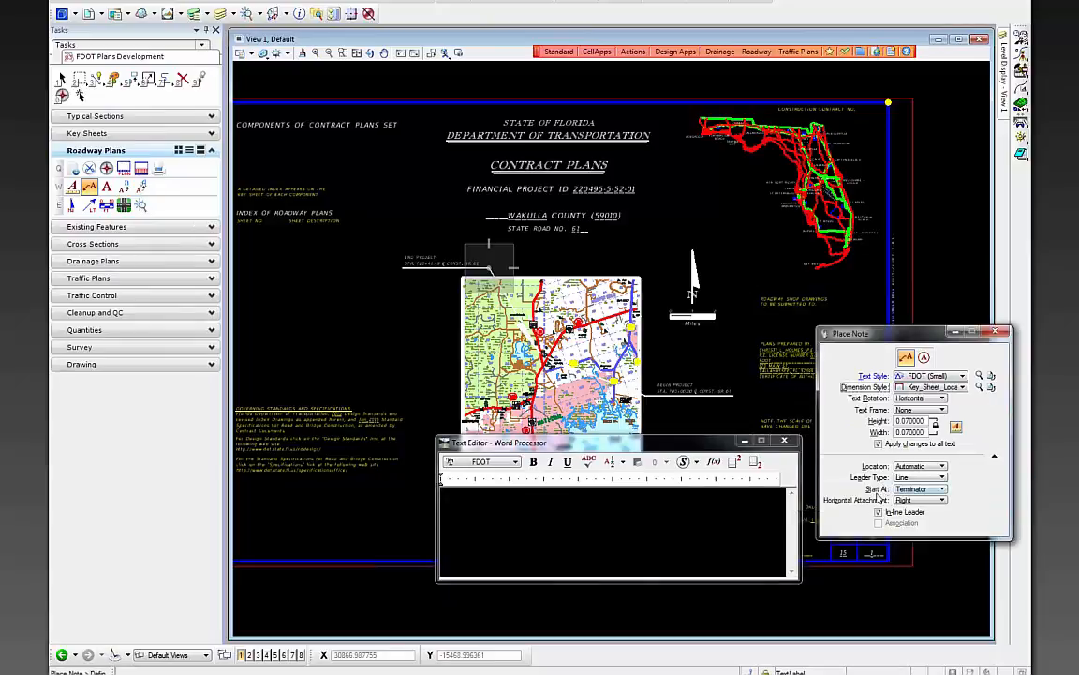
{"action": "left_click", "coordinate": [636, 512]}
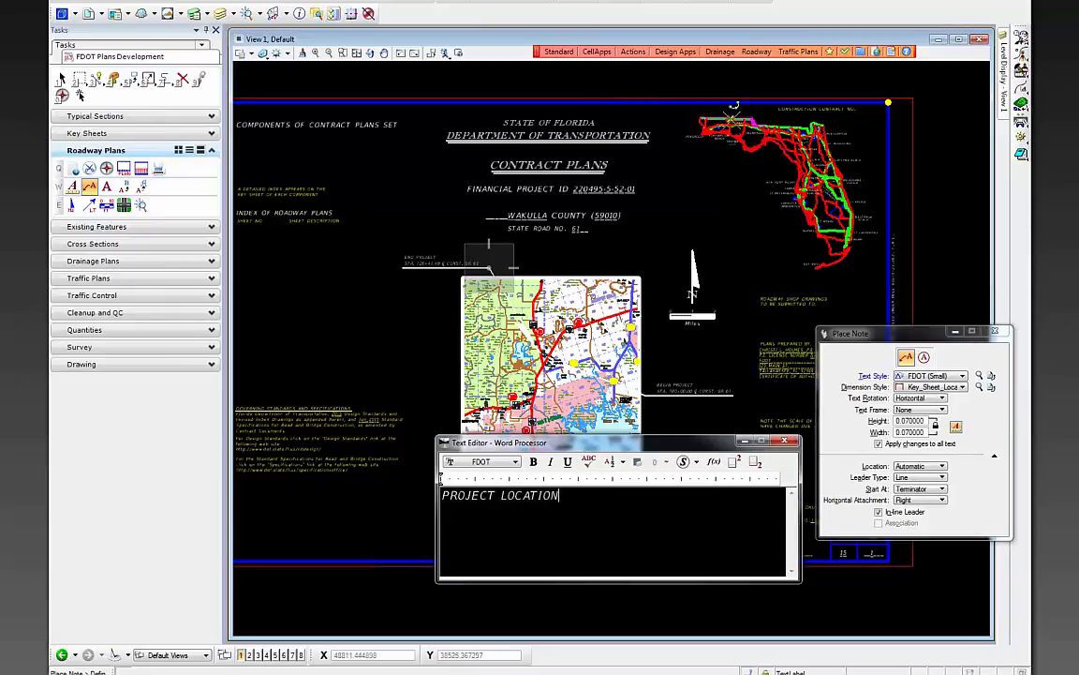
- Place the PROJECT LOCATION note with its leader pointing near Tallahassee on the Florida map
{"action": "scroll", "coordinate": [740, 132], "scroll_direction": "up", "scroll_amount": 2}
{"action": "scroll", "coordinate": [802, 157], "scroll_direction": "up", "scroll_amount": 1}
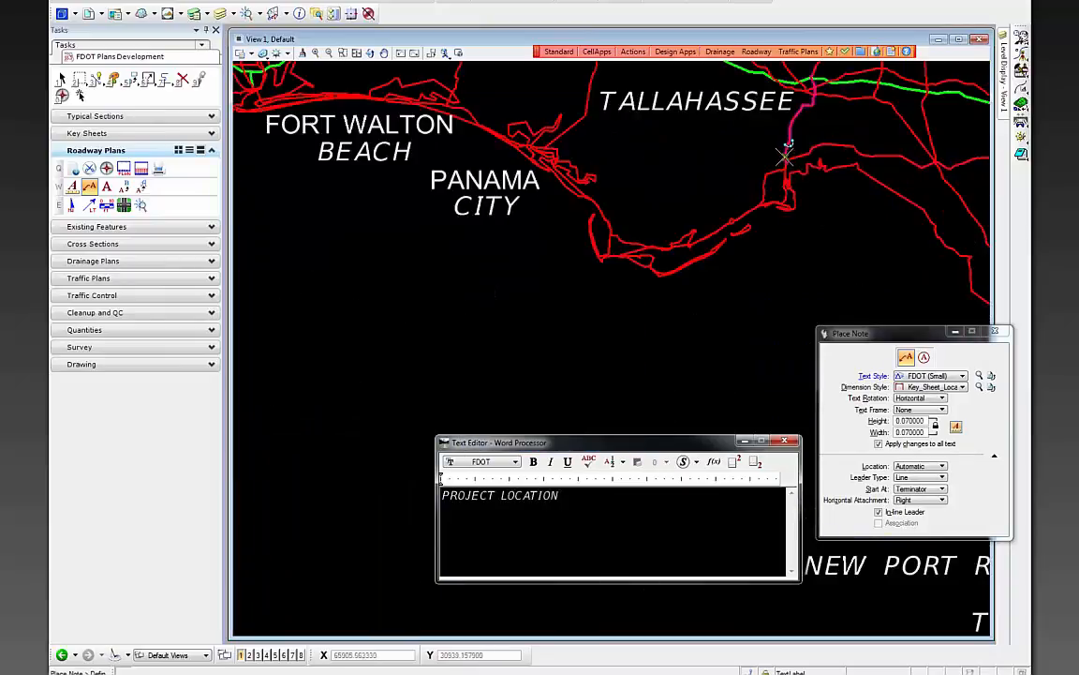
{"action": "scroll", "coordinate": [792, 156], "scroll_direction": "up", "scroll_amount": 1}
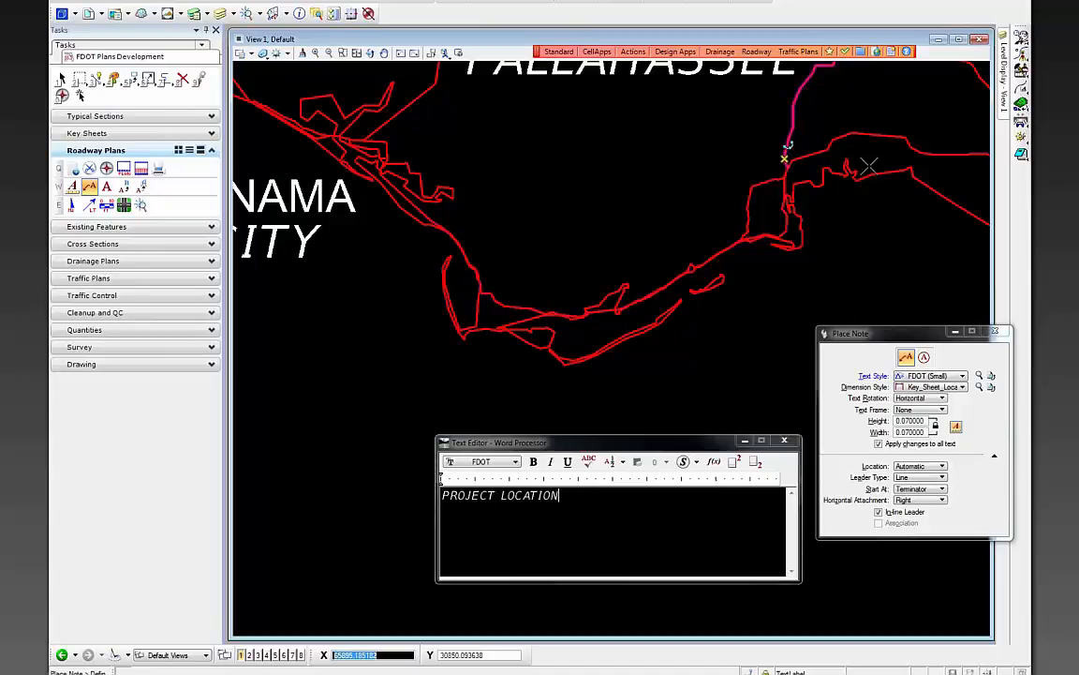
{"action": "left_click", "coordinate": [786, 151]}
{"action": "scroll", "coordinate": [776, 187], "scroll_direction": "down", "scroll_amount": 2}
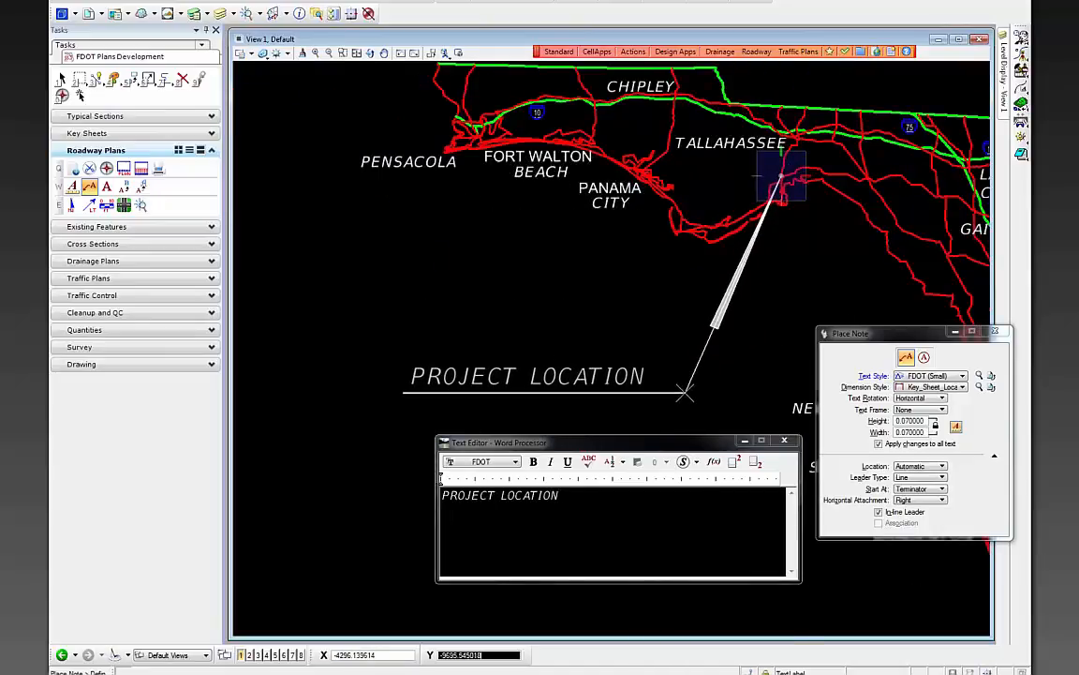
{"action": "left_click", "coordinate": [685, 393]}
{"action": "scroll", "coordinate": [622, 282], "scroll_direction": "down", "scroll_amount": 4}
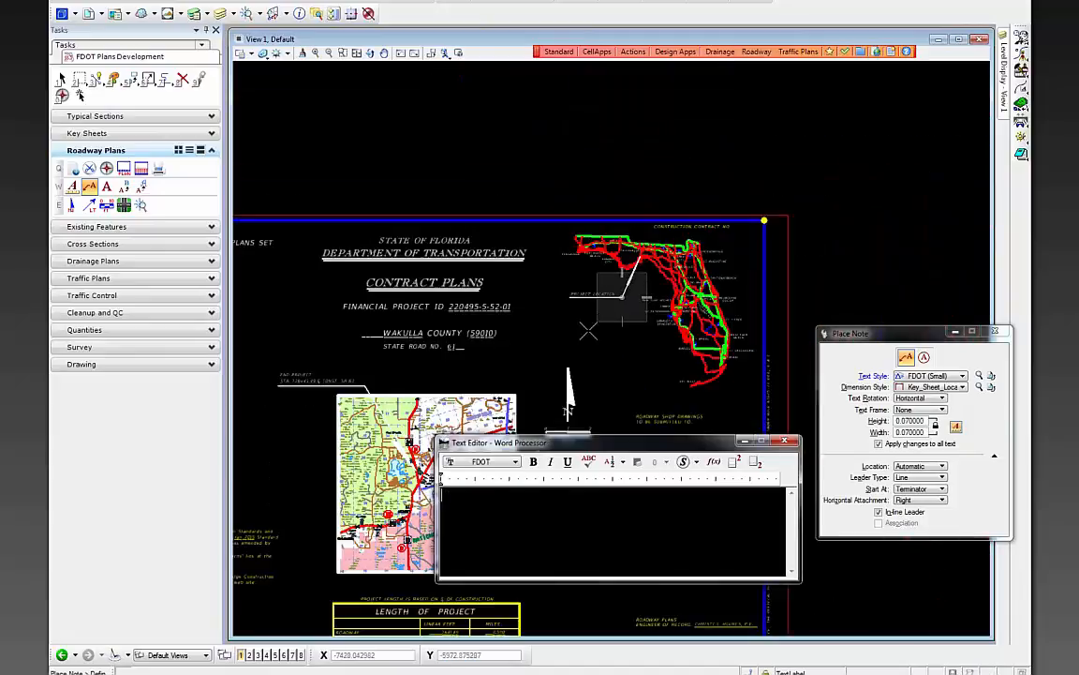
{"action": "scroll", "coordinate": [693, 236], "scroll_direction": "down", "scroll_amount": 4}
{"action": "scroll", "coordinate": [552, 317], "scroll_direction": "up", "scroll_amount": 2}
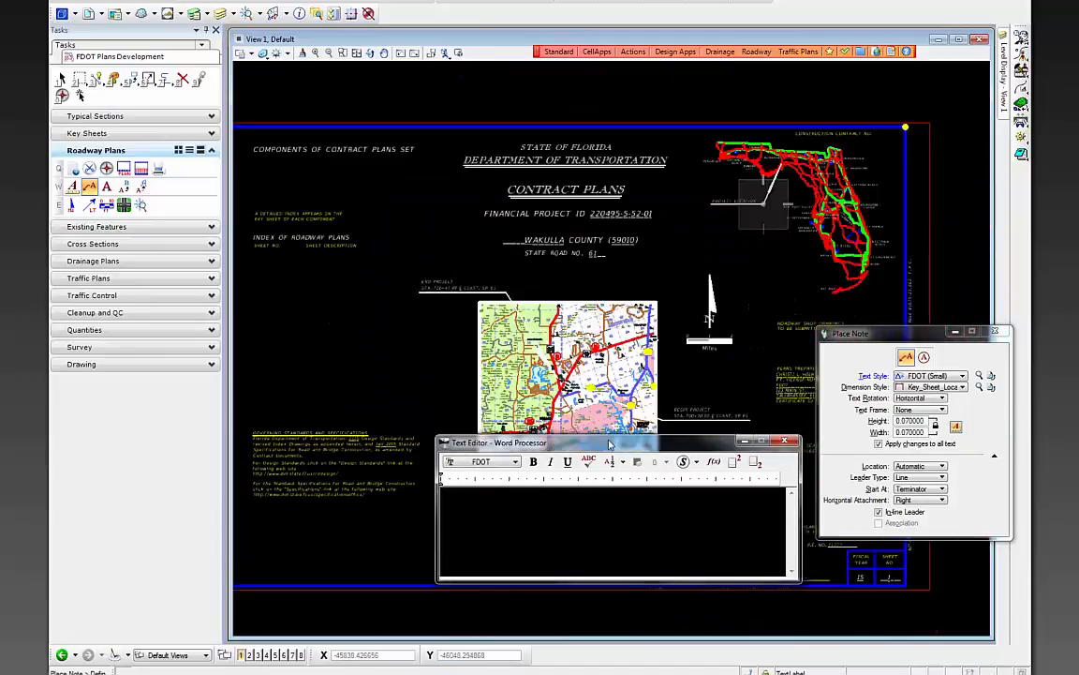
{"action": "mouse_move", "coordinate": [635, 443]}
{"action": "left_mouse_down"}
{"action": "mouse_move", "coordinate": [631, 473]}
{"action": "mouse_move", "coordinate": [711, 521]}
{"action": "left_mouse_up"}
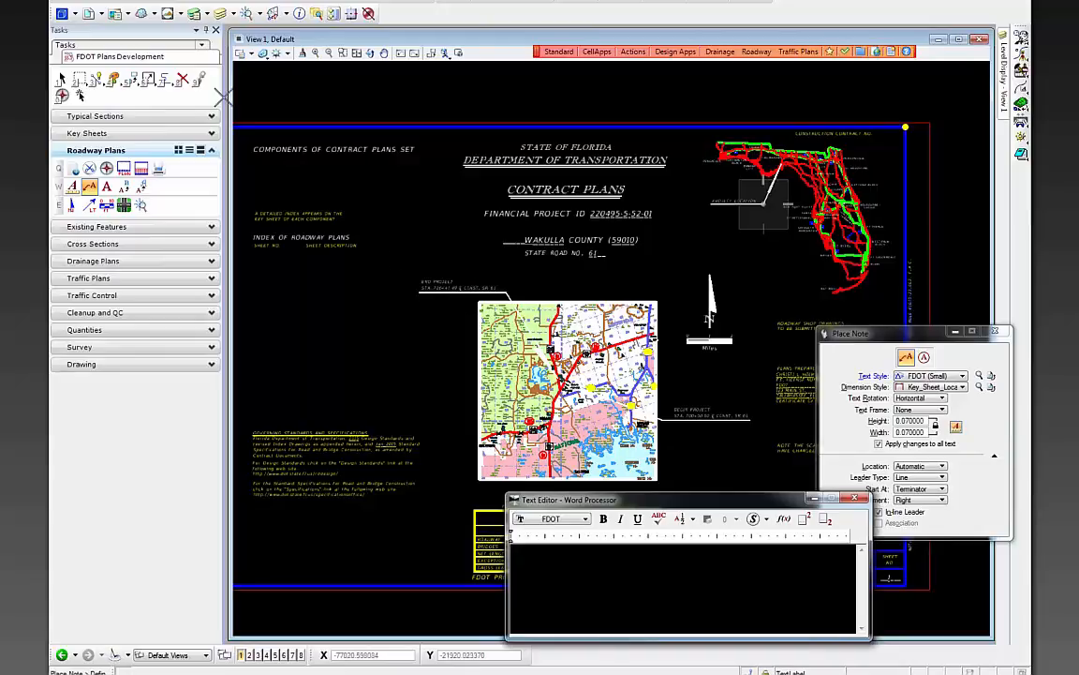
{"action": "left_click", "coordinate": [64, 1]}
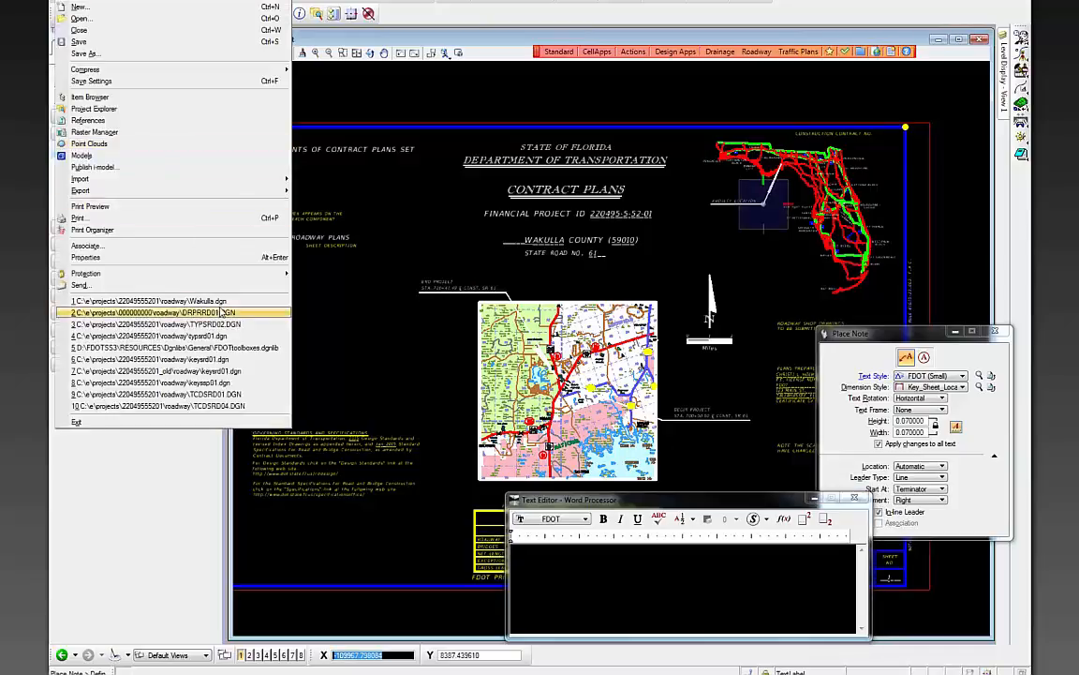
- Open the recent Wakulla.dgn county map and review its township and range labels
{"action": "left_click", "coordinate": [247, 303]}
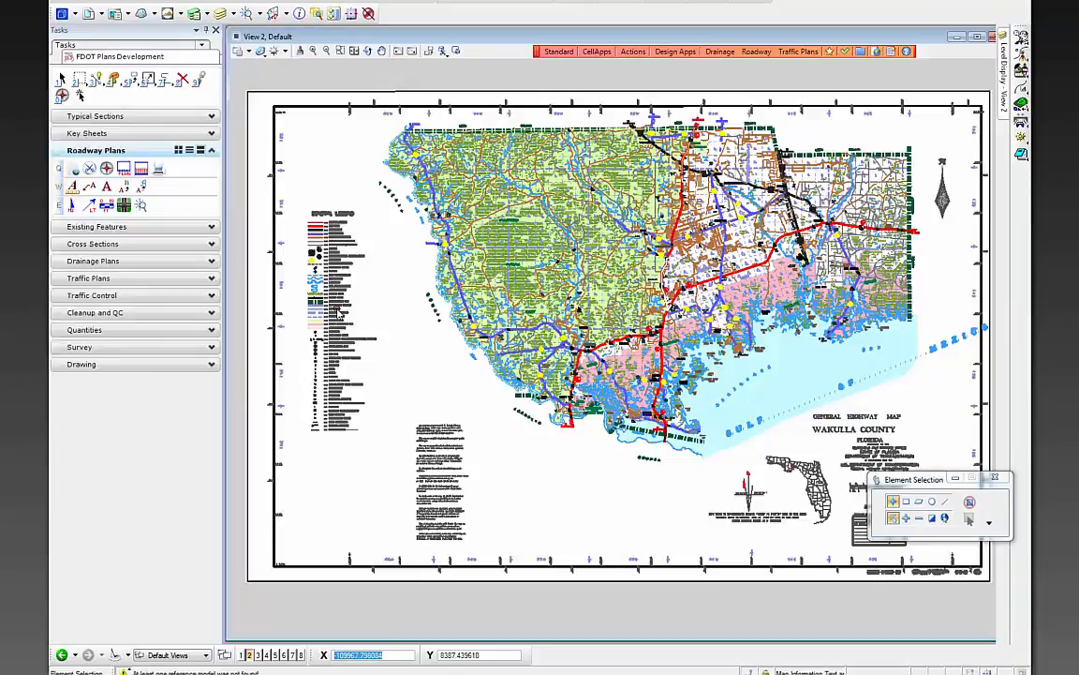
{"action": "scroll", "coordinate": [286, 150], "scroll_direction": "up", "scroll_amount": 6}
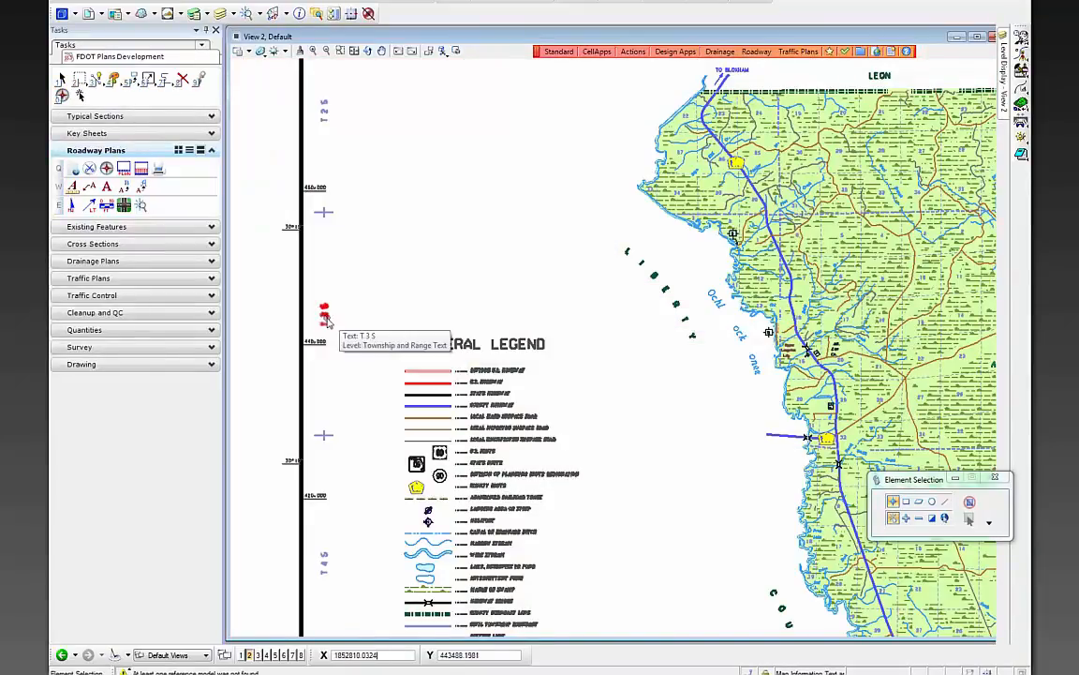
{"action": "scroll", "coordinate": [327, 320], "scroll_direction": "down", "scroll_amount": 2}
{"action": "scroll", "coordinate": [330, 189], "scroll_direction": "up", "scroll_amount": 4}
{"action": "scroll", "coordinate": [493, 269], "scroll_direction": "down", "scroll_amount": 2}
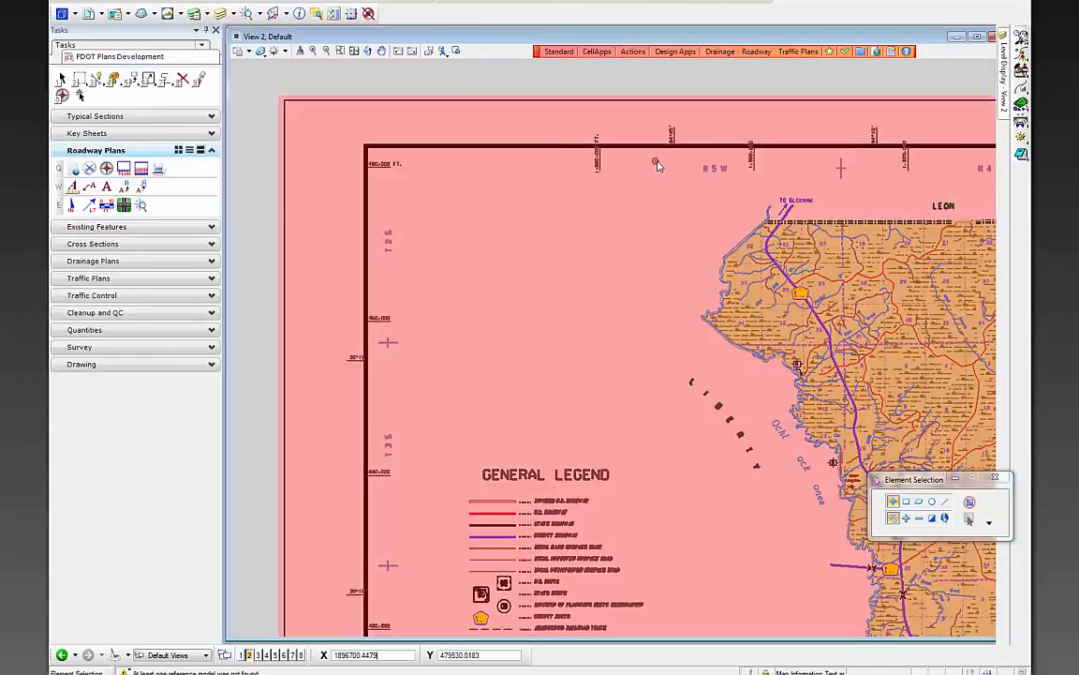
{"action": "scroll", "coordinate": [561, 234], "scroll_direction": "down", "scroll_amount": 2}
{"action": "scroll", "coordinate": [568, 372], "scroll_direction": "up", "scroll_amount": 2}
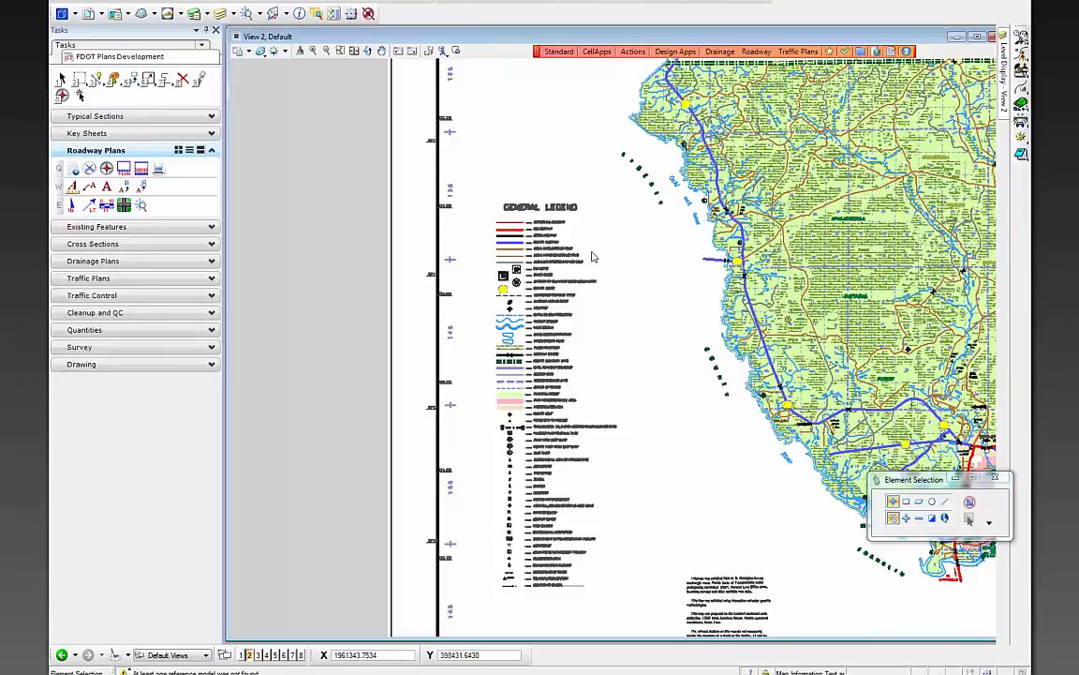
{"action": "scroll", "coordinate": [619, 265], "scroll_direction": "down", "scroll_amount": 1}
{"action": "scroll", "coordinate": [619, 265], "scroll_direction": "up", "scroll_amount": 2}
{"action": "scroll", "coordinate": [795, 239], "scroll_direction": "up", "scroll_amount": 2}
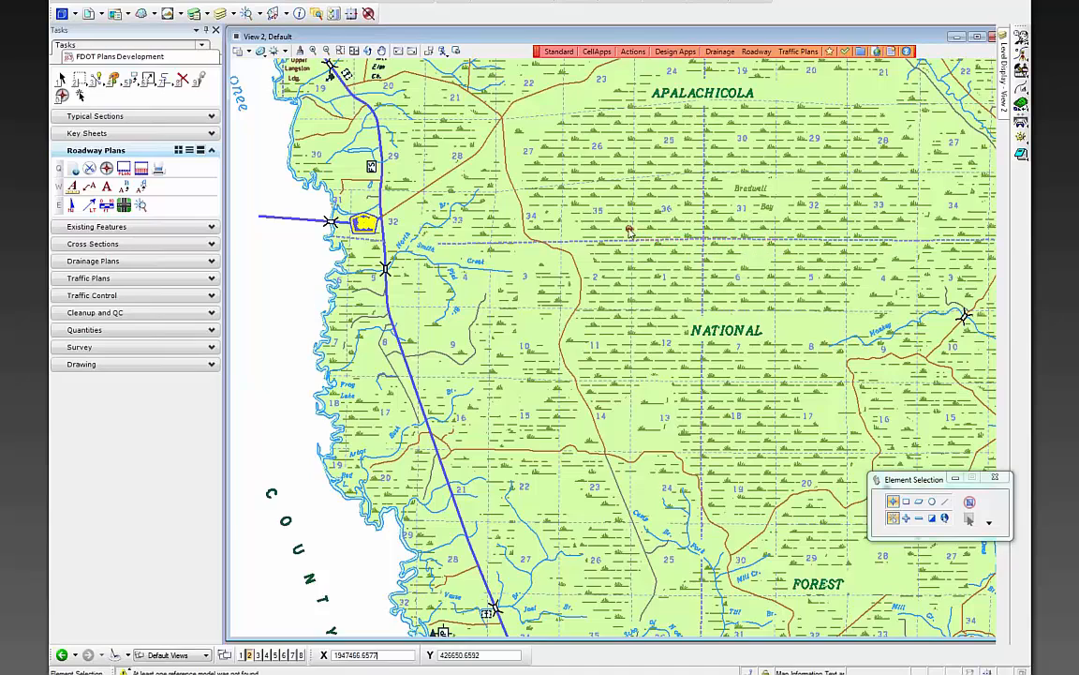
{"action": "scroll", "coordinate": [641, 239], "scroll_direction": "down", "scroll_amount": 3}
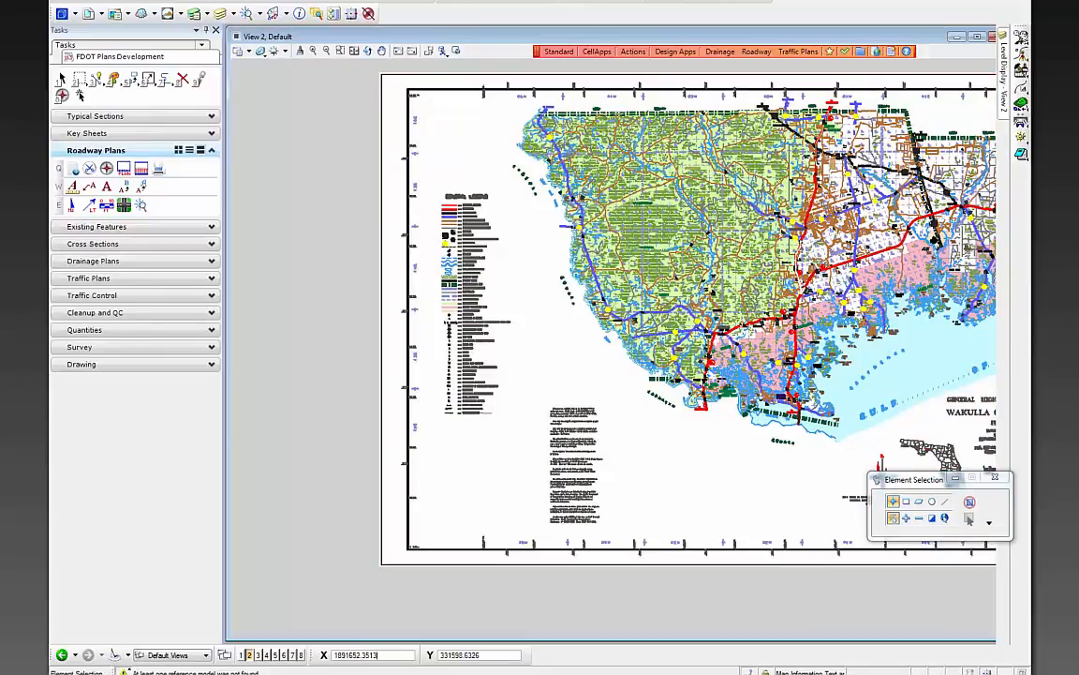
- Reopen the keysrd01.dgn key sheet drawing through File > Open
{"action": "left_click", "coordinate": [60, 0]}
{"action": "left_click", "coordinate": [92, 18]}
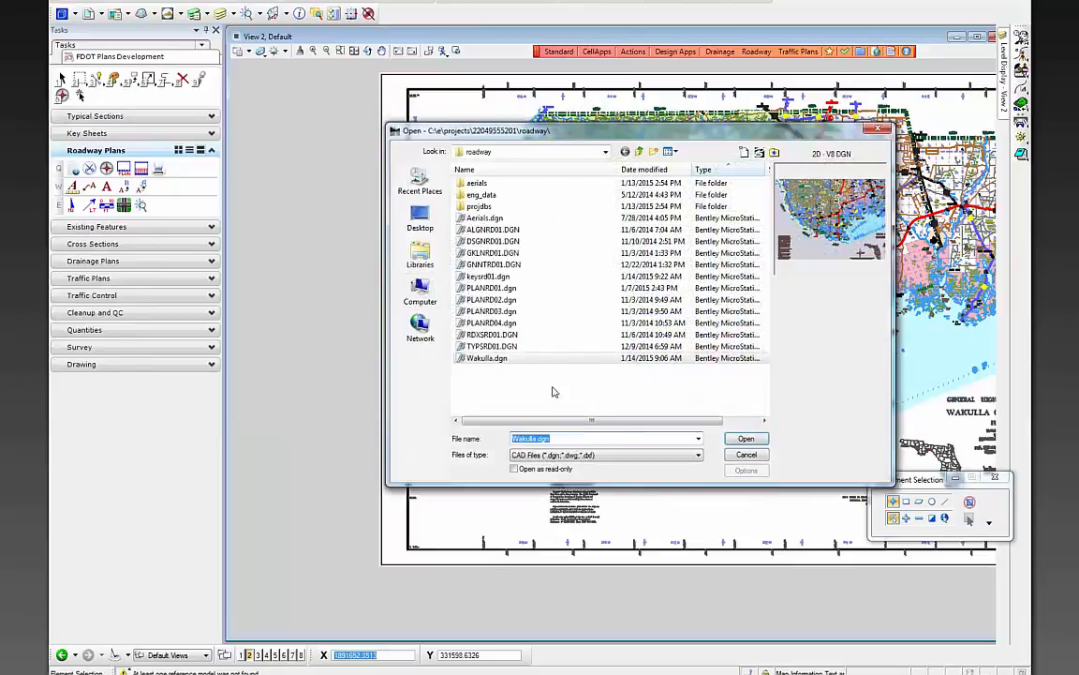
{"action": "double_click", "coordinate": [506, 279]}
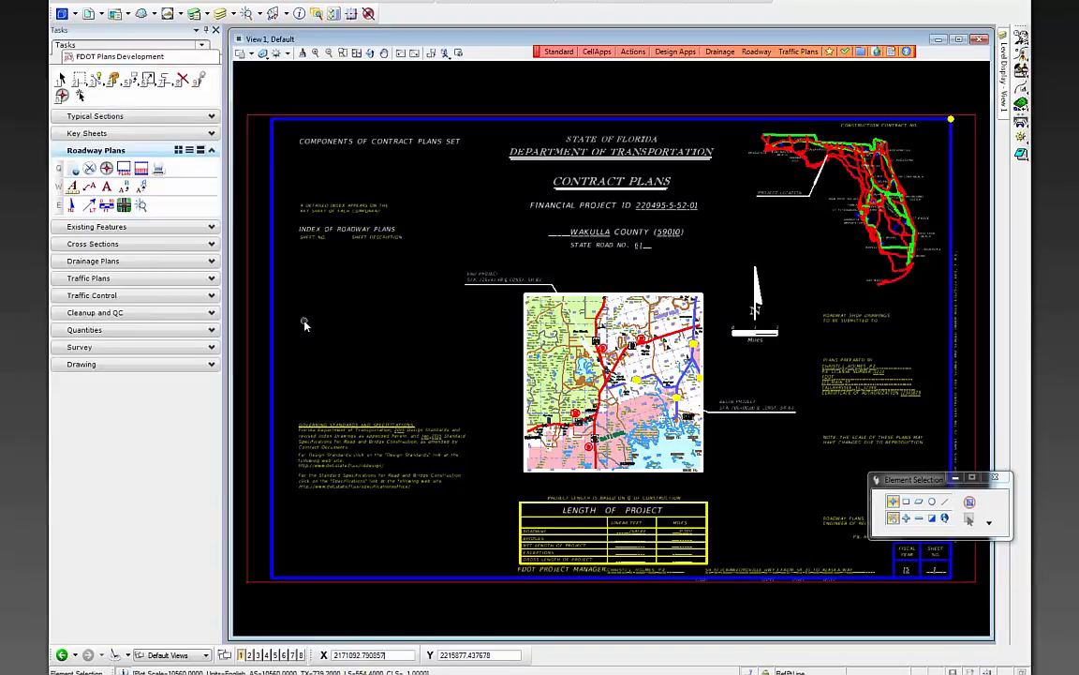
- Place a KMLabelRange cell reading R-13-W / R-12-W on the range line at the map's top edge
{"action": "left_click", "coordinate": [89, 133]}
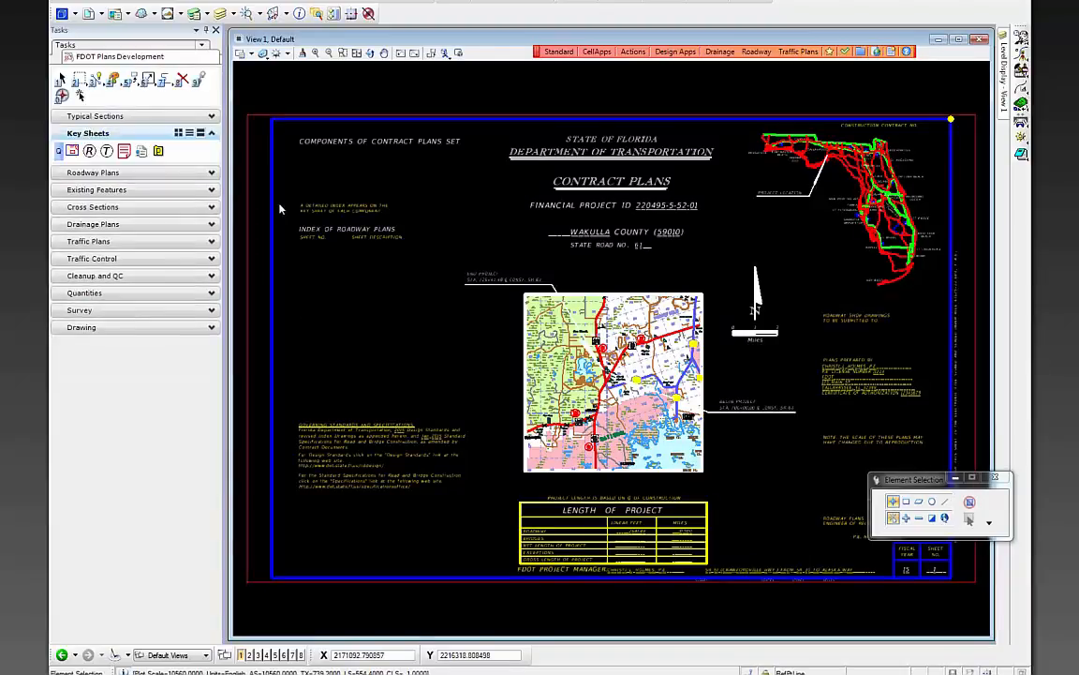
{"action": "left_click", "coordinate": [89, 152]}
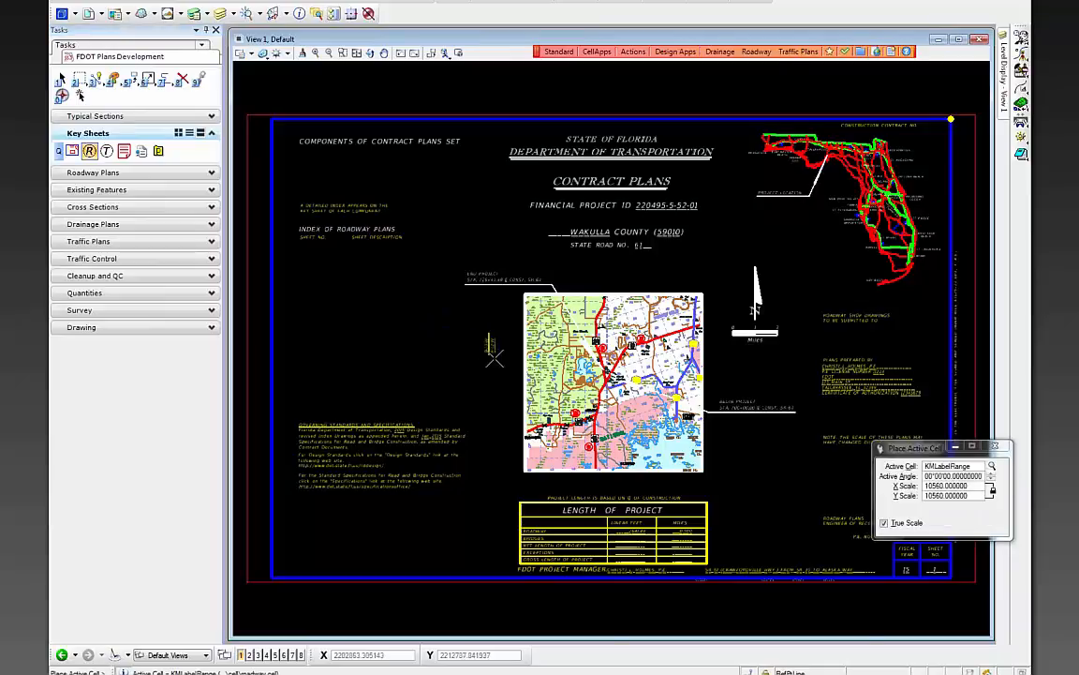
{"action": "scroll", "coordinate": [488, 354], "scroll_direction": "up", "scroll_amount": 5}
{"action": "scroll", "coordinate": [482, 348], "scroll_direction": "down", "scroll_amount": 2}
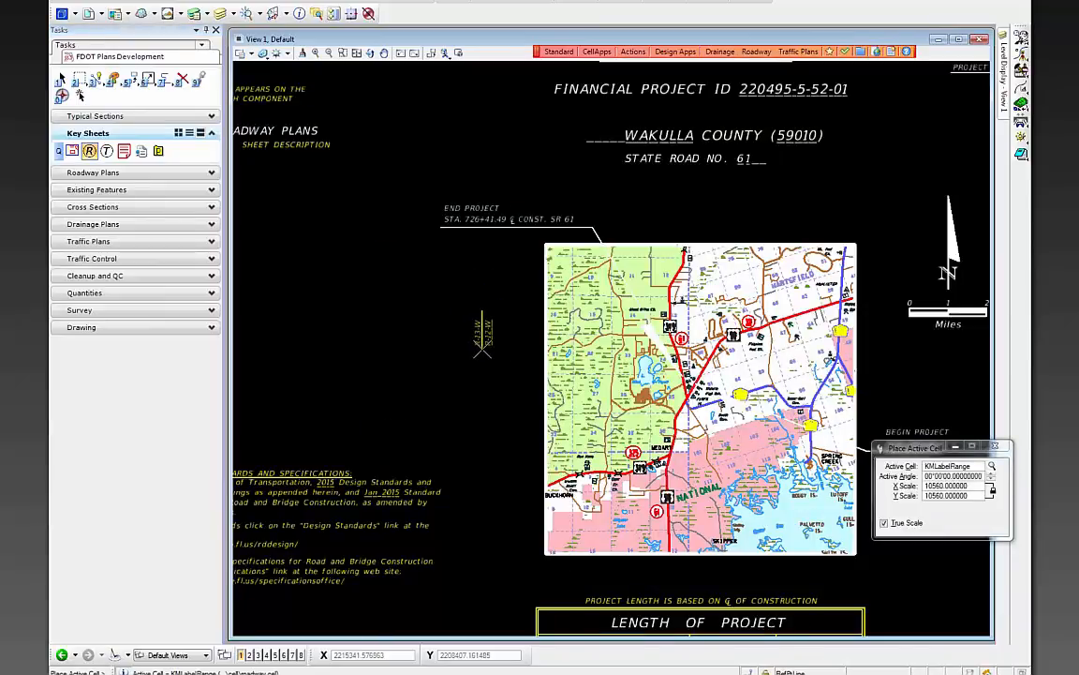
{"action": "scroll", "coordinate": [722, 253], "scroll_direction": "up", "scroll_amount": 5}
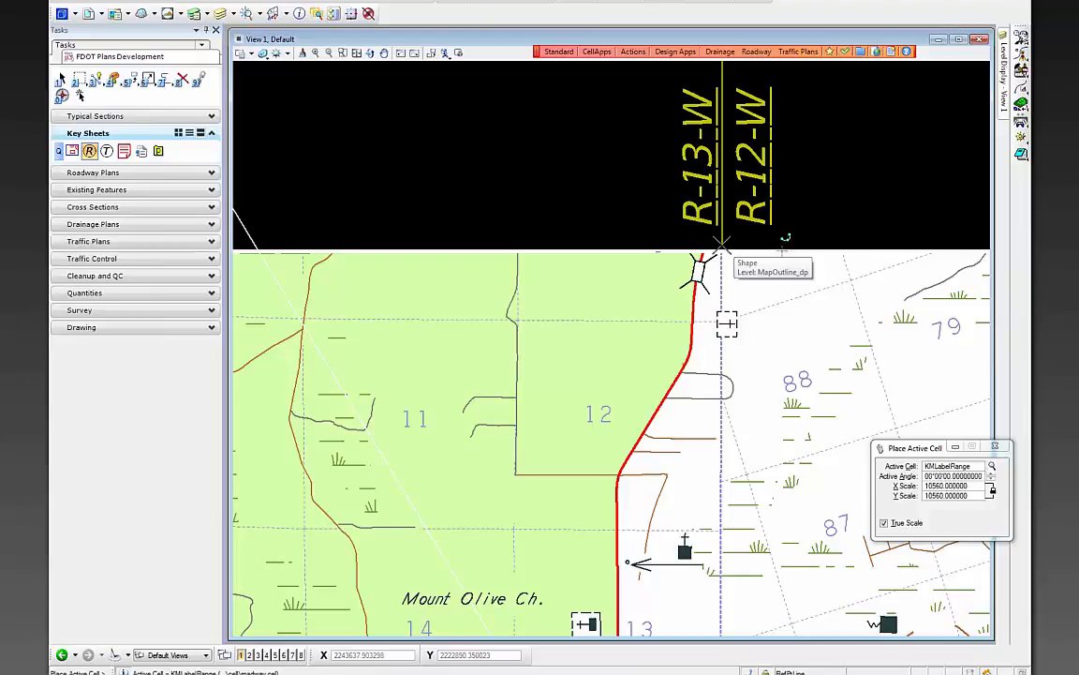
{"action": "left_click", "coordinate": [721, 244]}
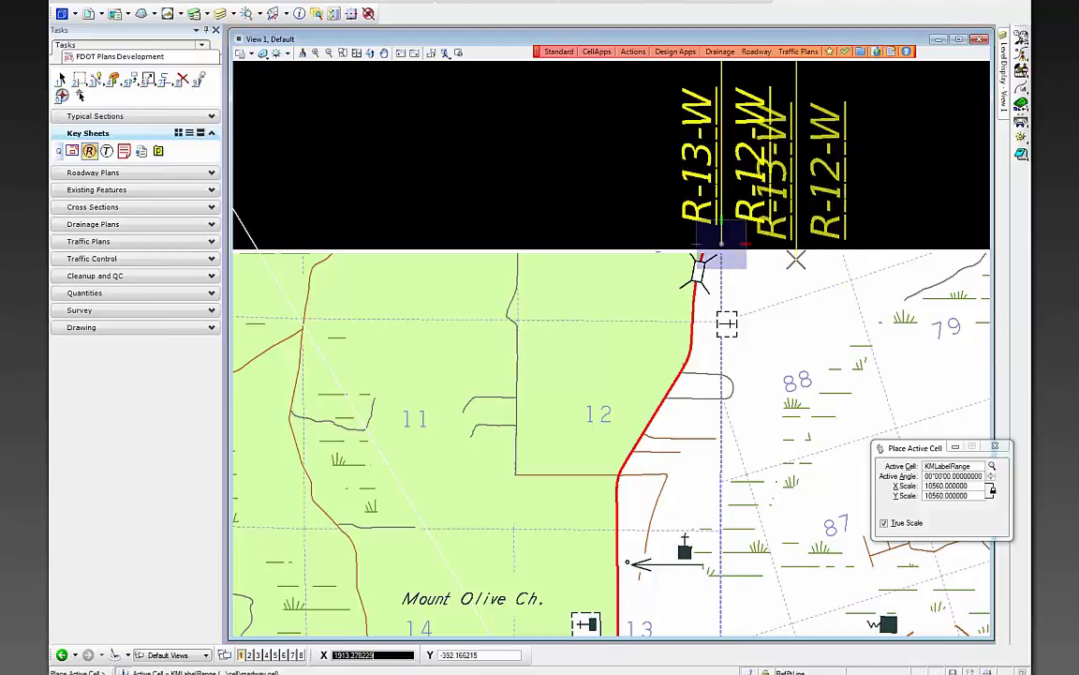
{"action": "key", "text": "Escape"}
{"action": "scroll", "coordinate": [636, 237], "scroll_direction": "down", "scroll_amount": 5}
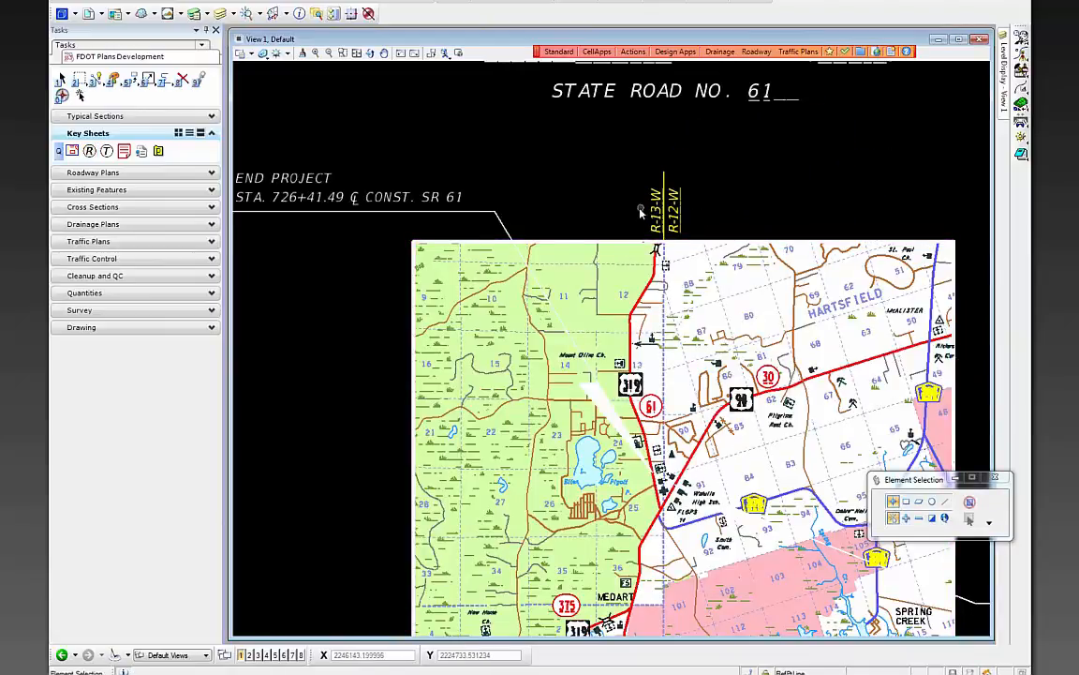
{"action": "scroll", "coordinate": [638, 207], "scroll_direction": "up", "scroll_amount": 2}
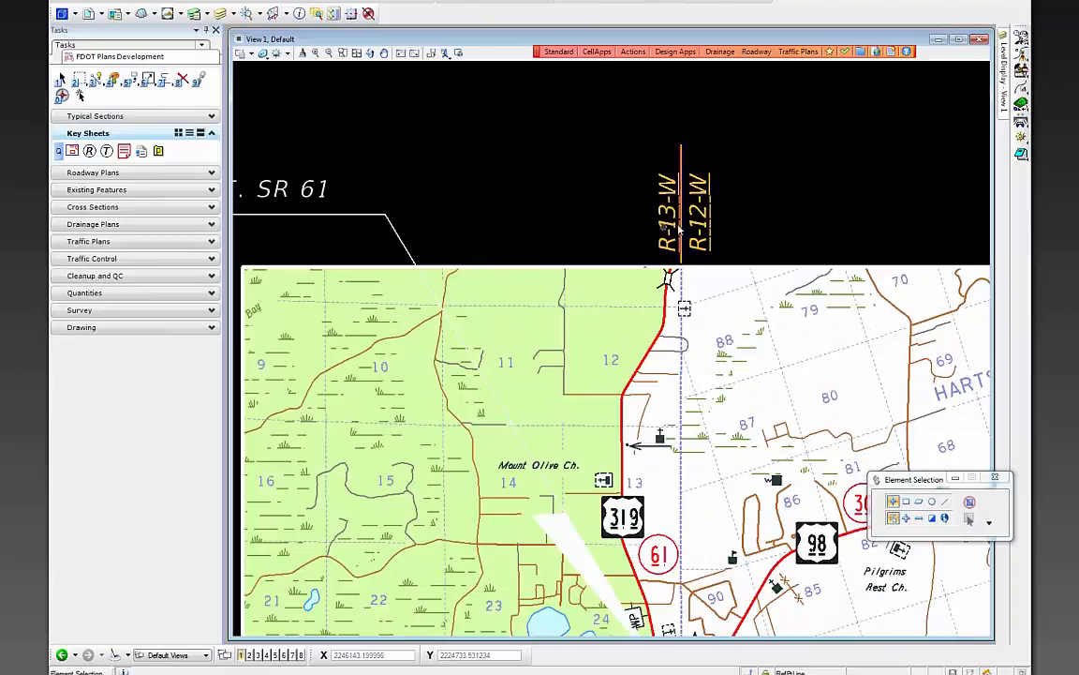
- Edit the top range label's first field from R-13-W to R-2-W
{"action": "left_click", "coordinate": [87, 169]}
{"action": "left_click", "coordinate": [122, 186]}
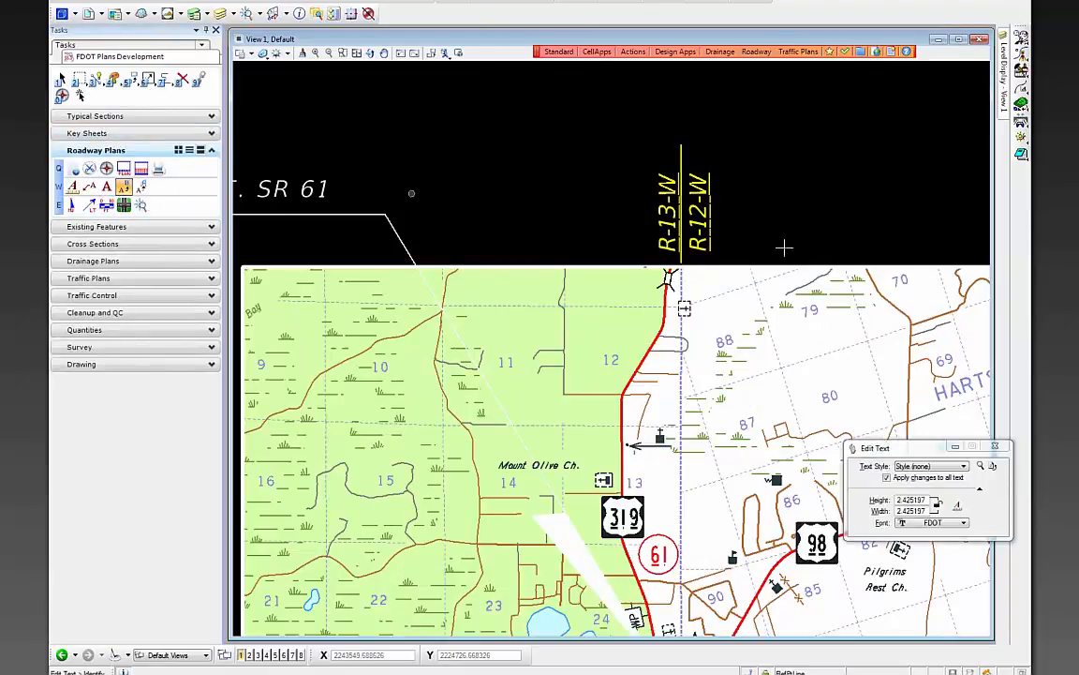
{"action": "left_click", "coordinate": [667, 211]}
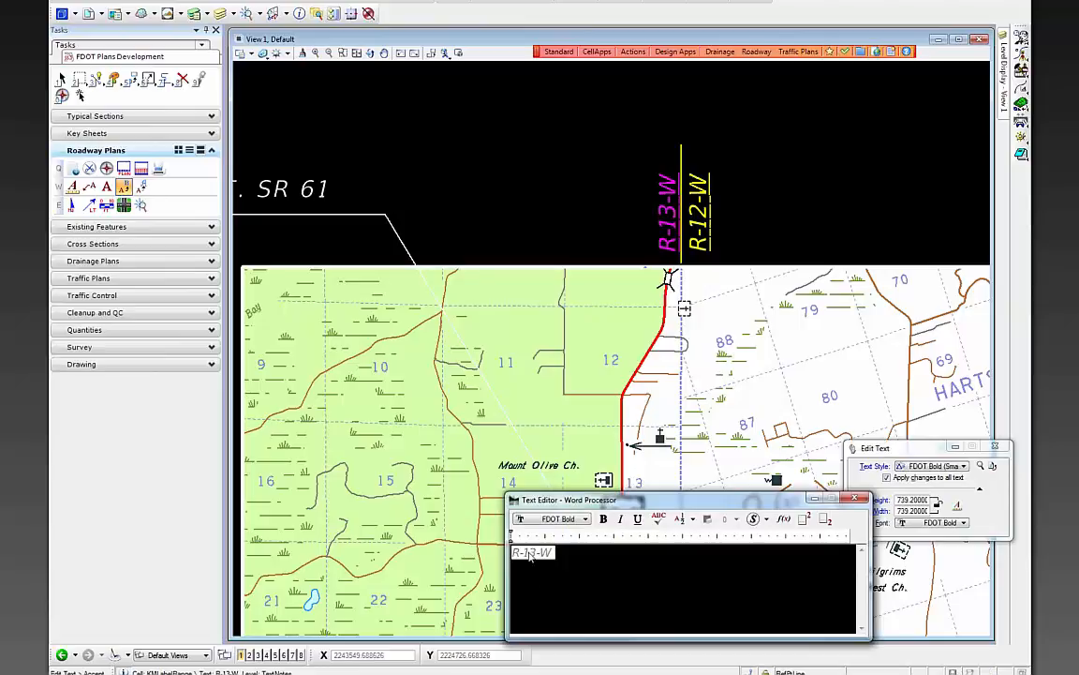
{"action": "double_click", "coordinate": [531, 552]}
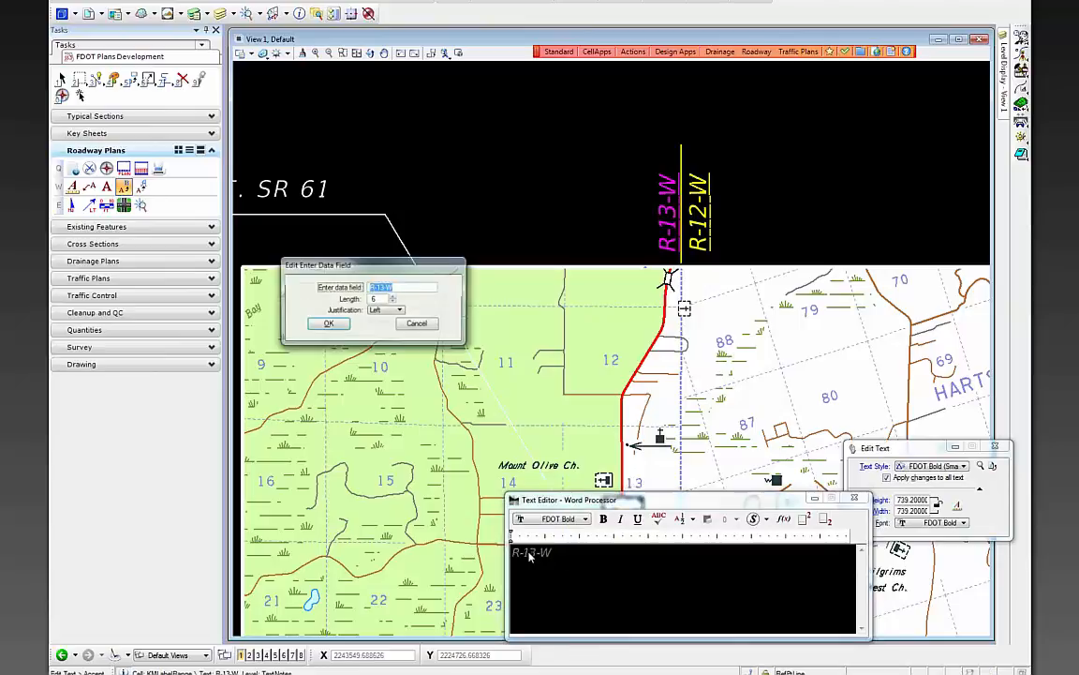
{"action": "left_click", "coordinate": [384, 289]}
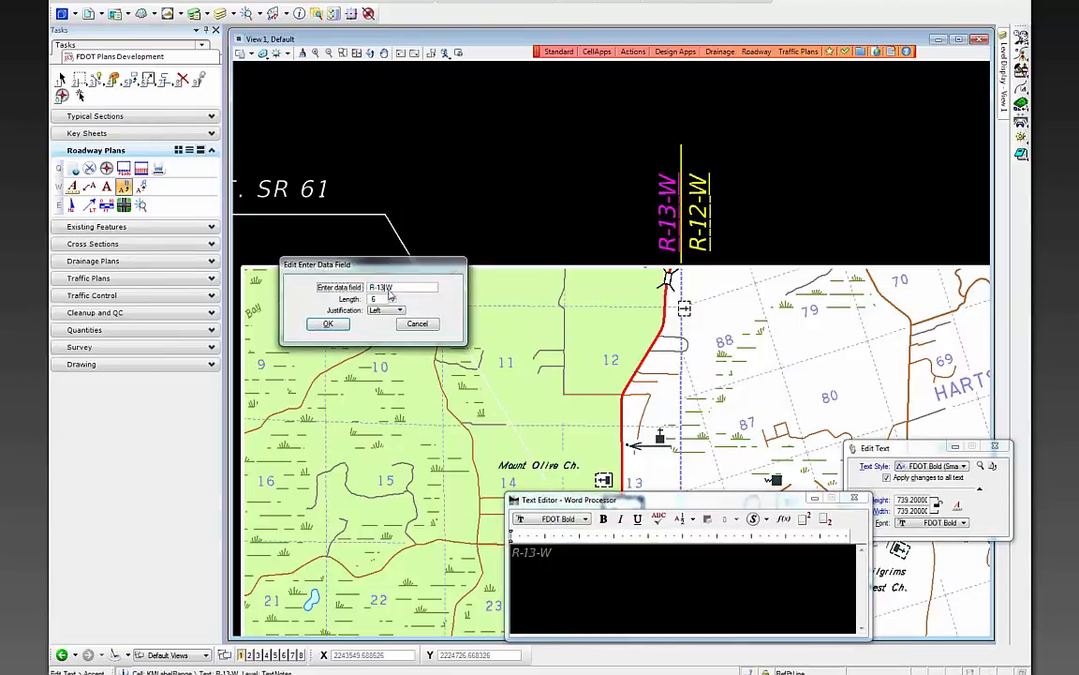
{"action": "left_click", "coordinate": [340, 323]}
{"action": "left_click", "coordinate": [606, 175]}
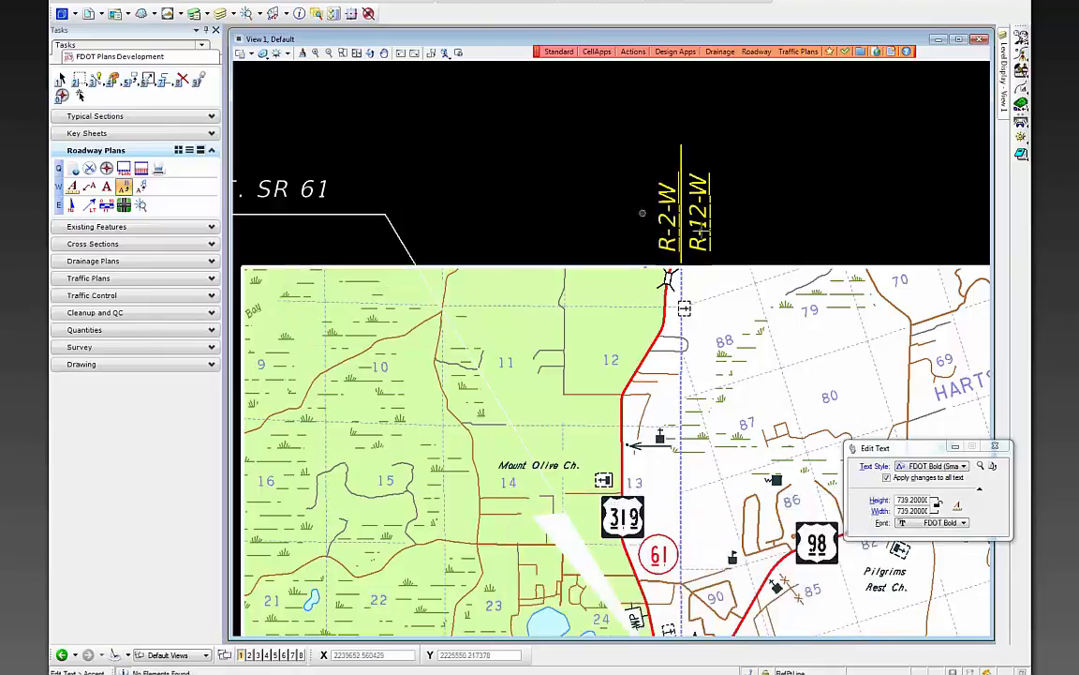
- Change the label's second field from R-12-W to R-1-W
{"action": "left_click", "coordinate": [709, 229]}
{"action": "double_click", "coordinate": [532, 553]}
{"action": "left_click", "coordinate": [386, 289]}
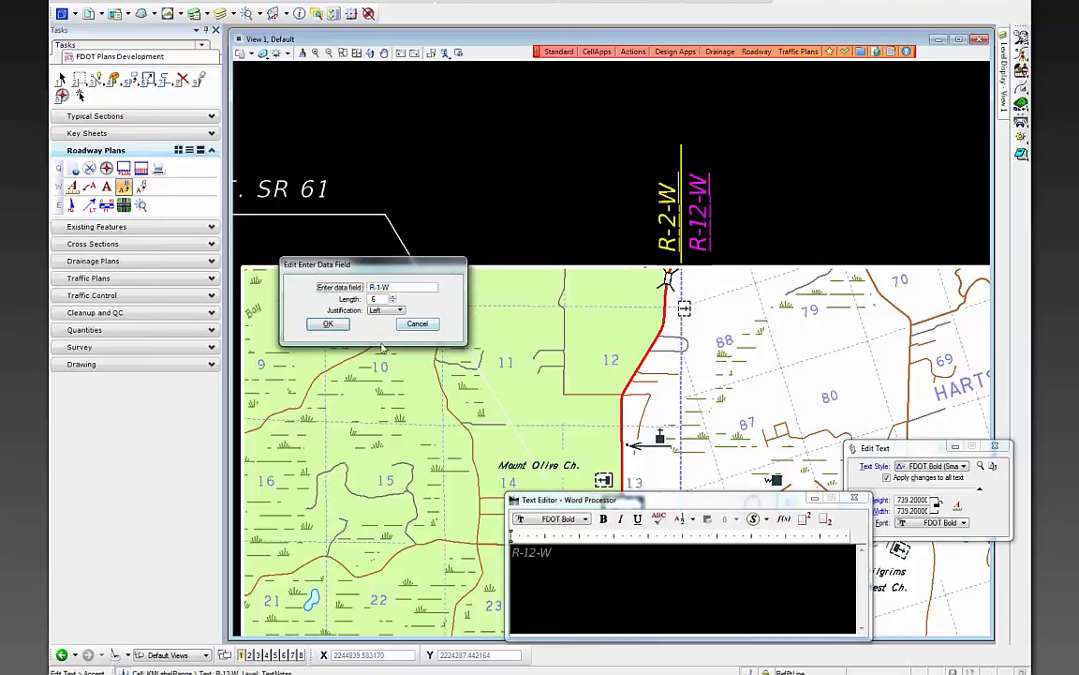
{"action": "left_click", "coordinate": [328, 323]}
{"action": "left_click", "coordinate": [521, 156]}
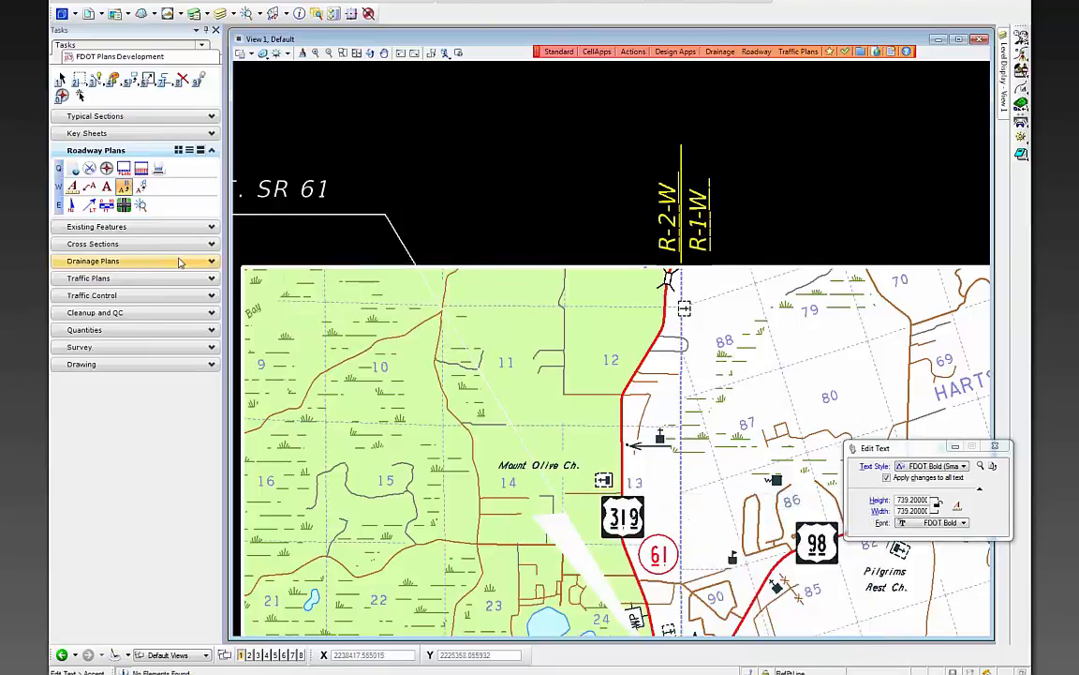
{"action": "left_click", "coordinate": [87, 133]}
{"action": "left_click", "coordinate": [89, 151]}
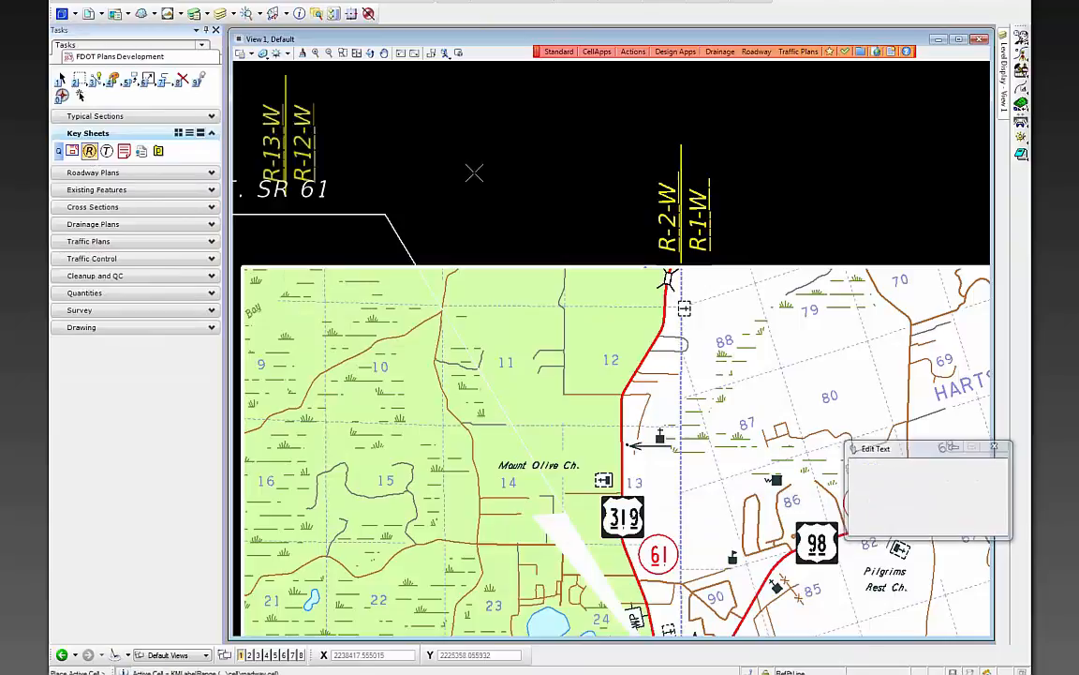
- Place a second range label cell below the location map, above the project length note
{"action": "scroll", "coordinate": [418, 191], "scroll_direction": "down", "scroll_amount": 6}
{"action": "scroll", "coordinate": [553, 513], "scroll_direction": "up", "scroll_amount": 5}
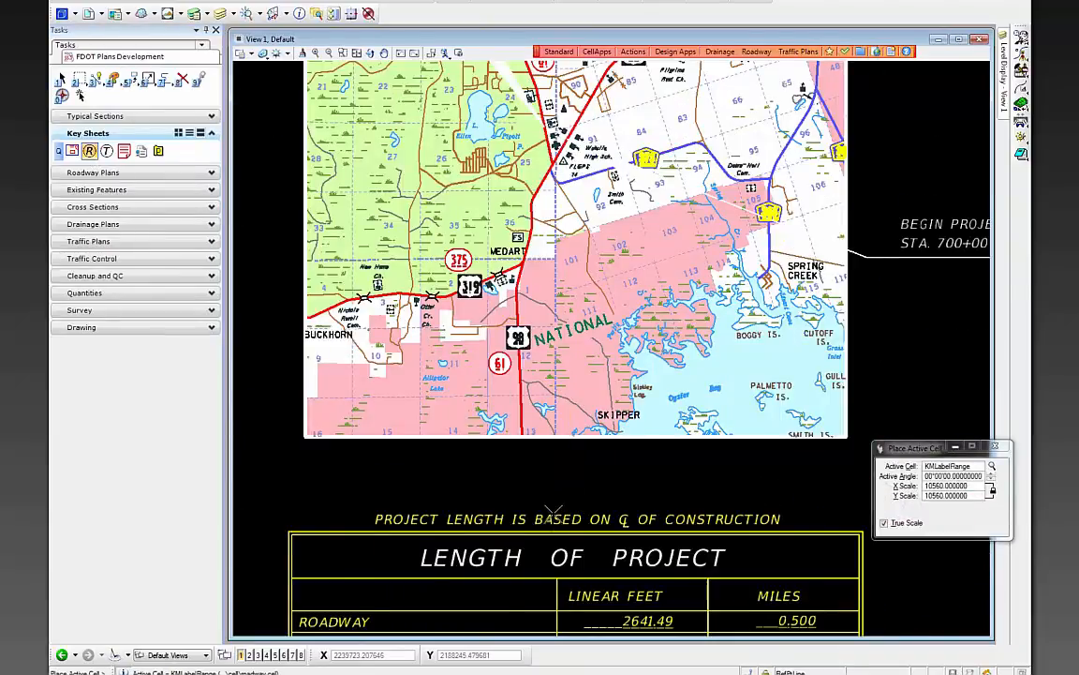
{"action": "scroll", "coordinate": [553, 513], "scroll_direction": "up", "scroll_amount": 2}
{"action": "left_click", "coordinate": [562, 494]}
{"action": "key", "text": "Escape"}
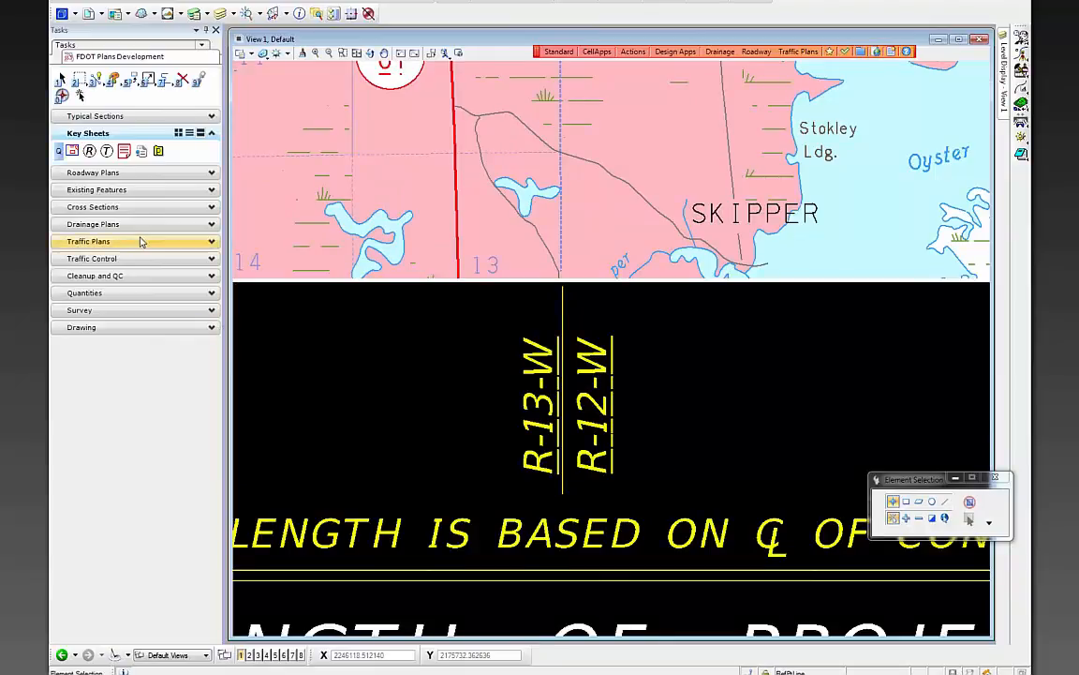
- Edit the new label's R-13-W field to read R-2-W
{"action": "left_click", "coordinate": [97, 172]}
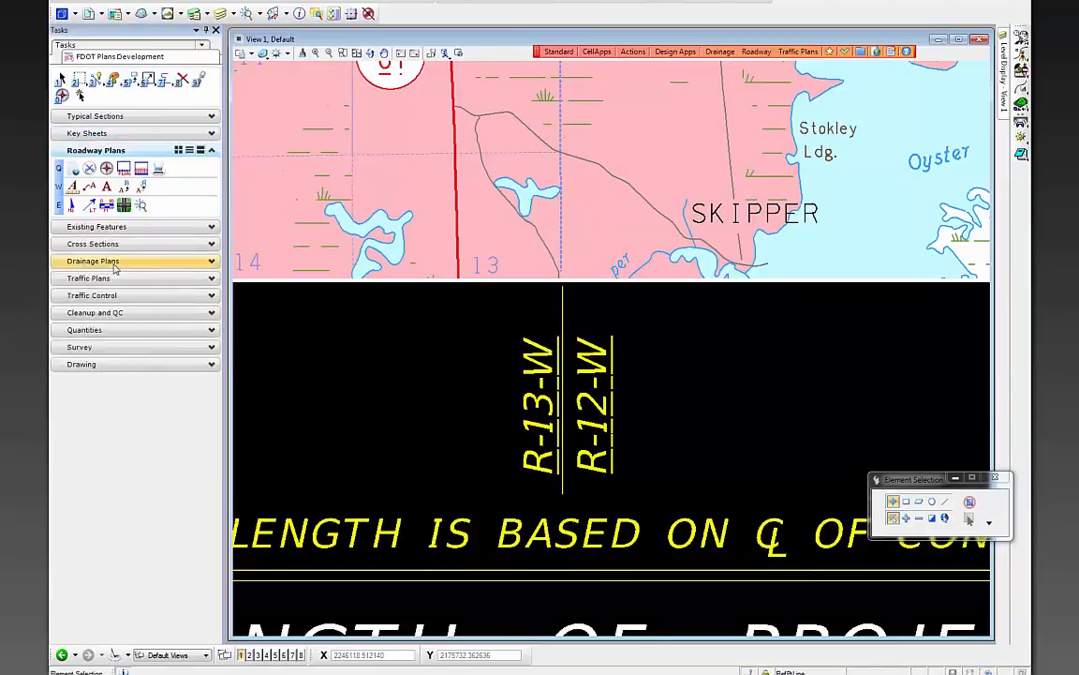
{"action": "left_click", "coordinate": [123, 186]}
{"action": "left_click", "coordinate": [539, 404]}
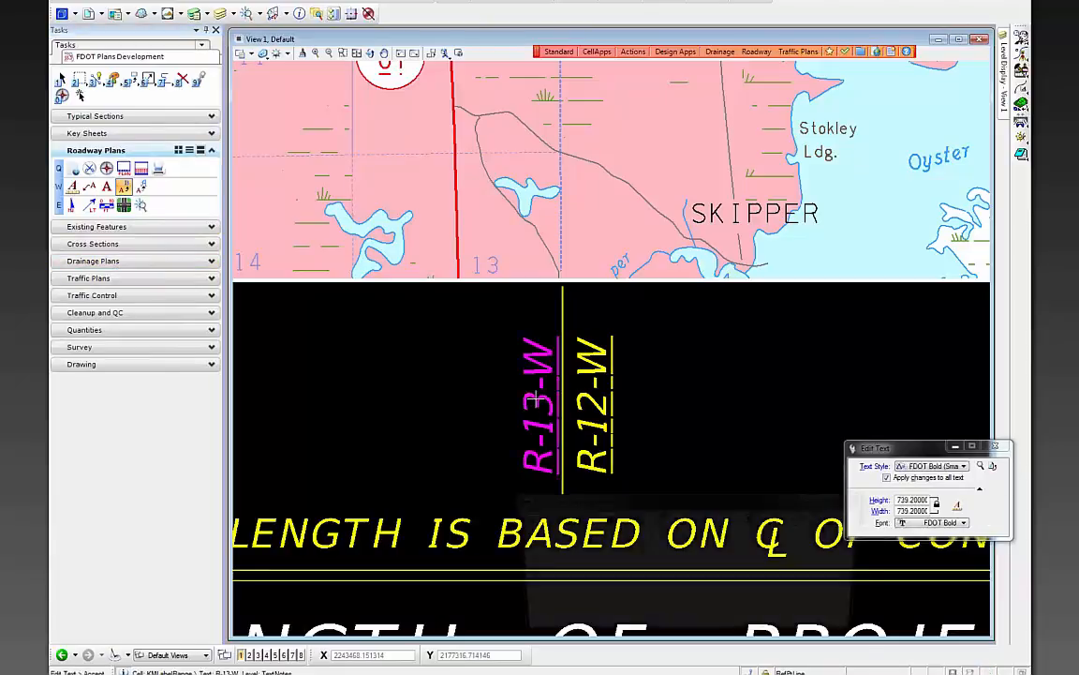
{"action": "double_click", "coordinate": [538, 553]}
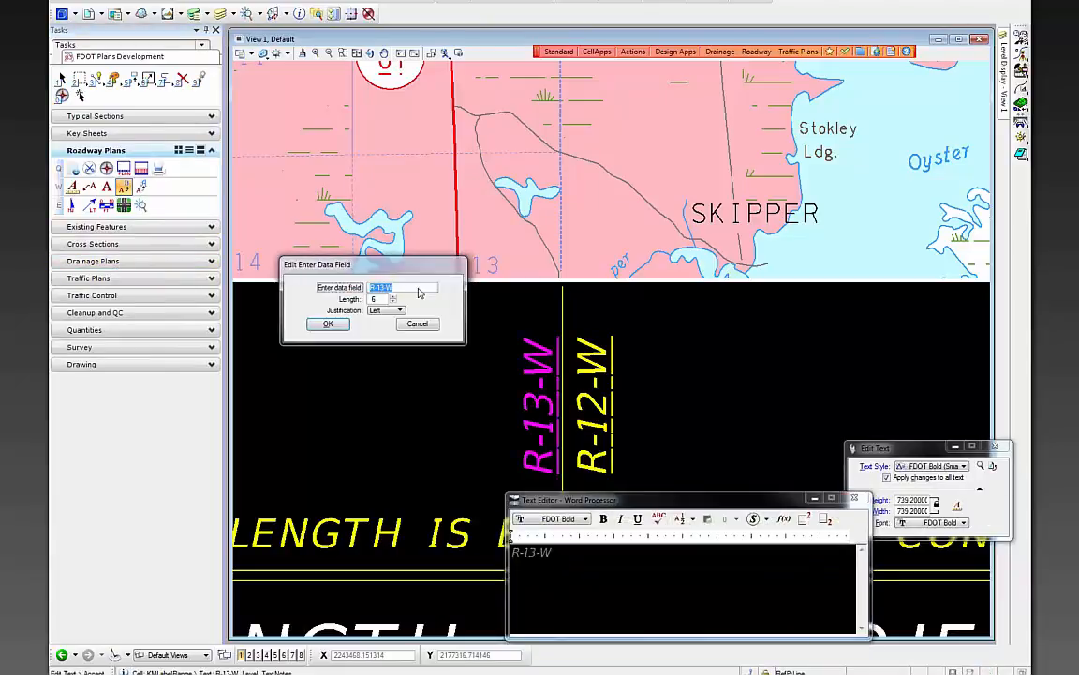
{"action": "left_click", "coordinate": [378, 288]}
{"action": "type", "text": "2"}
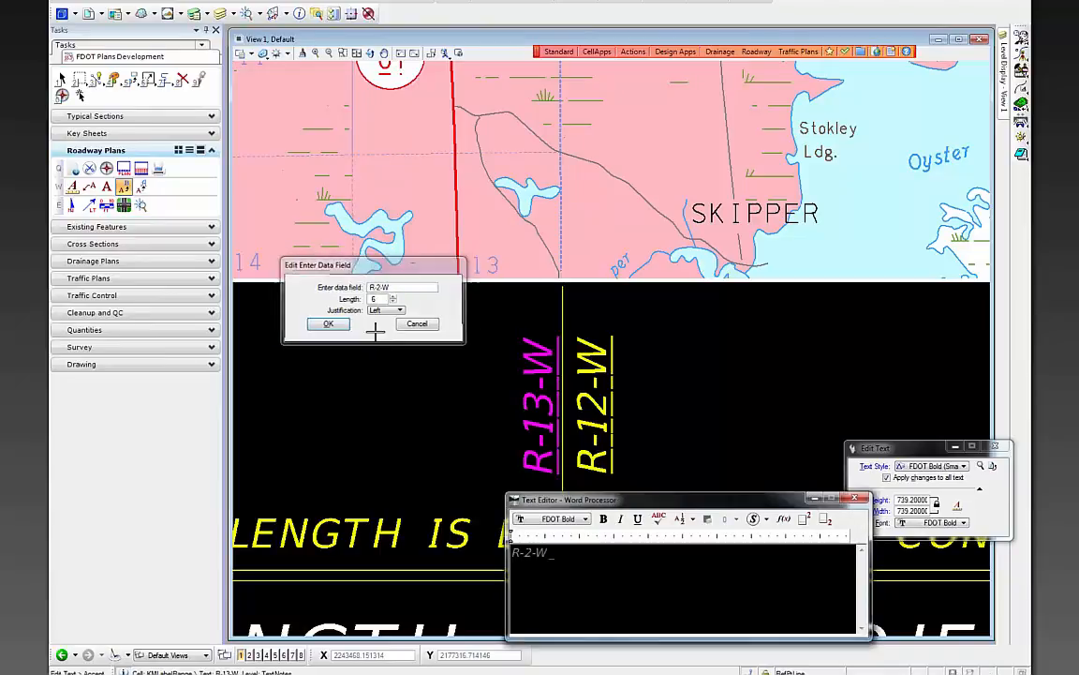
{"action": "left_click", "coordinate": [328, 323]}
{"action": "left_click", "coordinate": [482, 397]}
- Change the new label's R-12-W field to R-1-W
{"action": "left_click", "coordinate": [595, 405]}
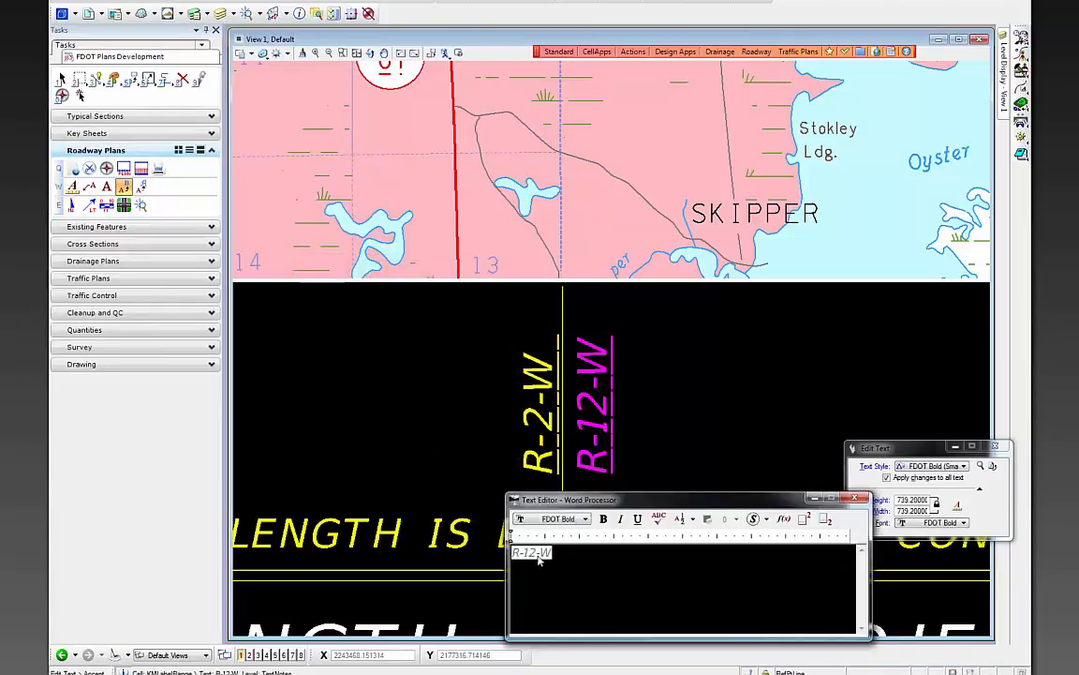
{"action": "double_click", "coordinate": [539, 553]}
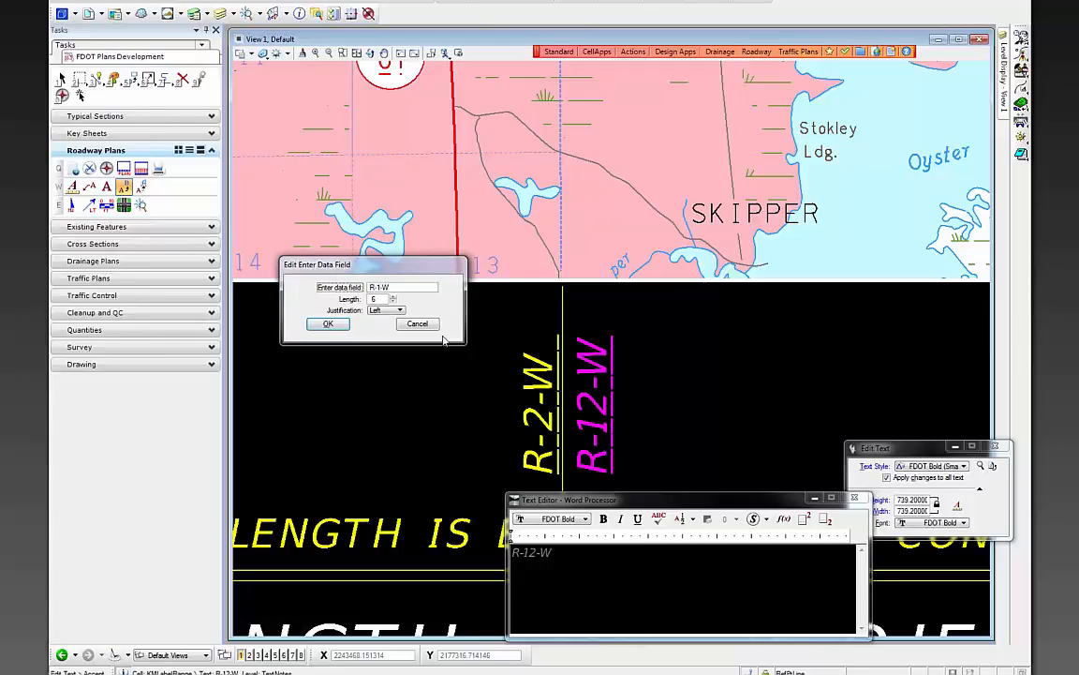
{"action": "left_click", "coordinate": [328, 324]}
{"action": "left_click", "coordinate": [379, 365]}
{"action": "scroll", "coordinate": [726, 423], "scroll_direction": "down", "scroll_amount": 3}
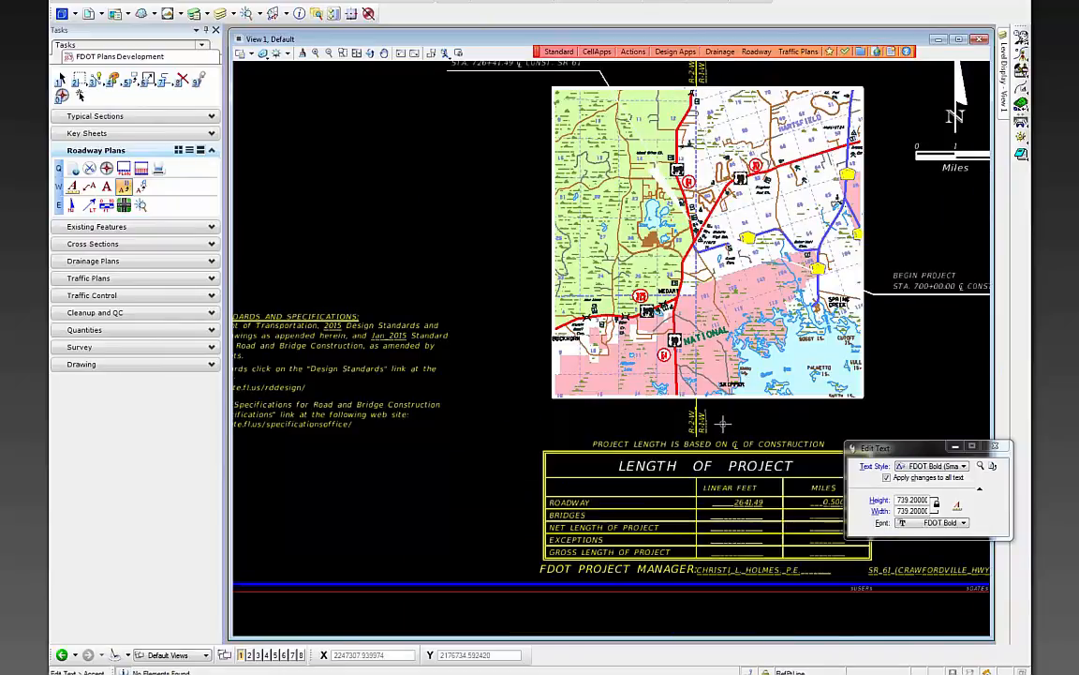
- Place a township map label just left of the location map near Buckhorn
{"action": "scroll", "coordinate": [740, 429], "scroll_direction": "down", "scroll_amount": 2}
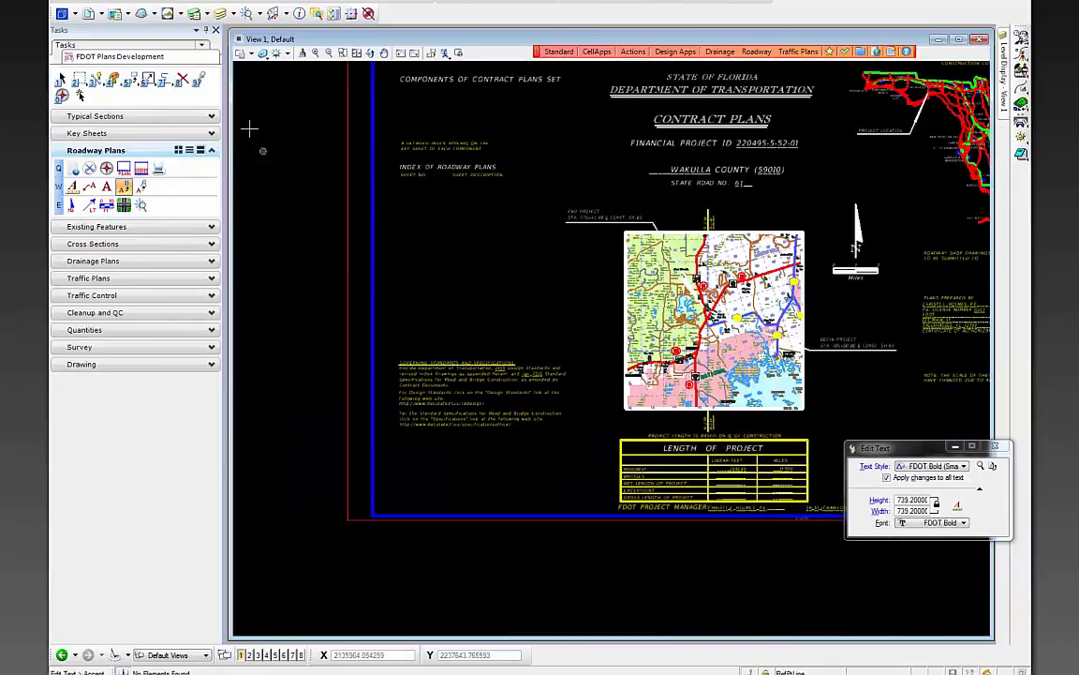
{"action": "left_click", "coordinate": [140, 133]}
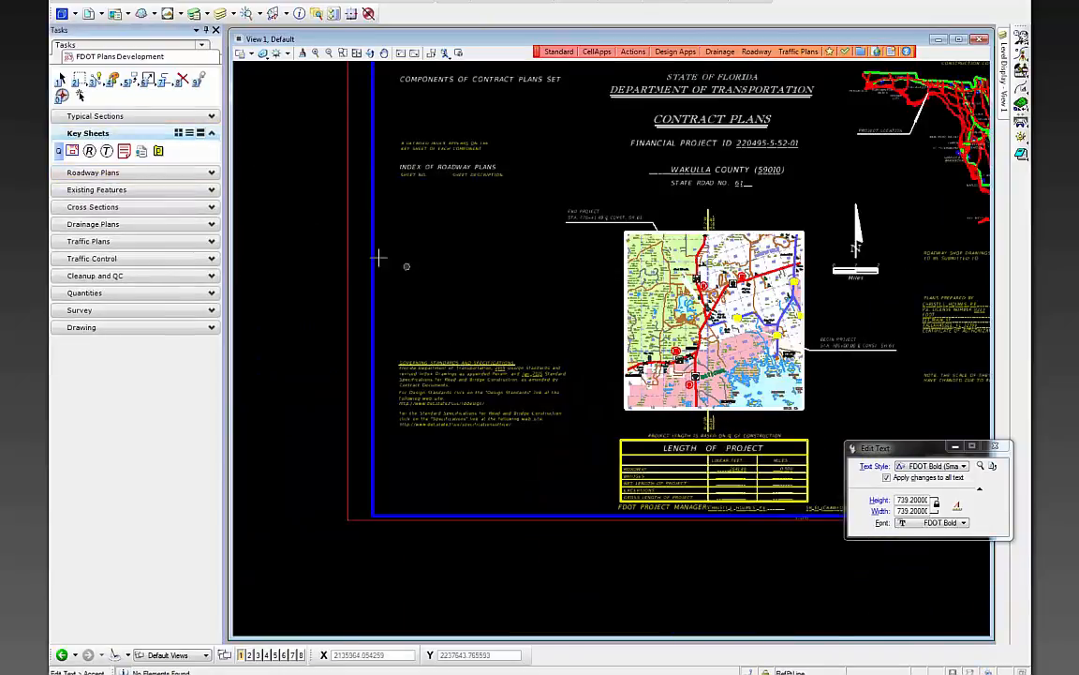
{"action": "left_click", "coordinate": [106, 151]}
{"action": "scroll", "coordinate": [620, 338], "scroll_direction": "up", "scroll_amount": 10}
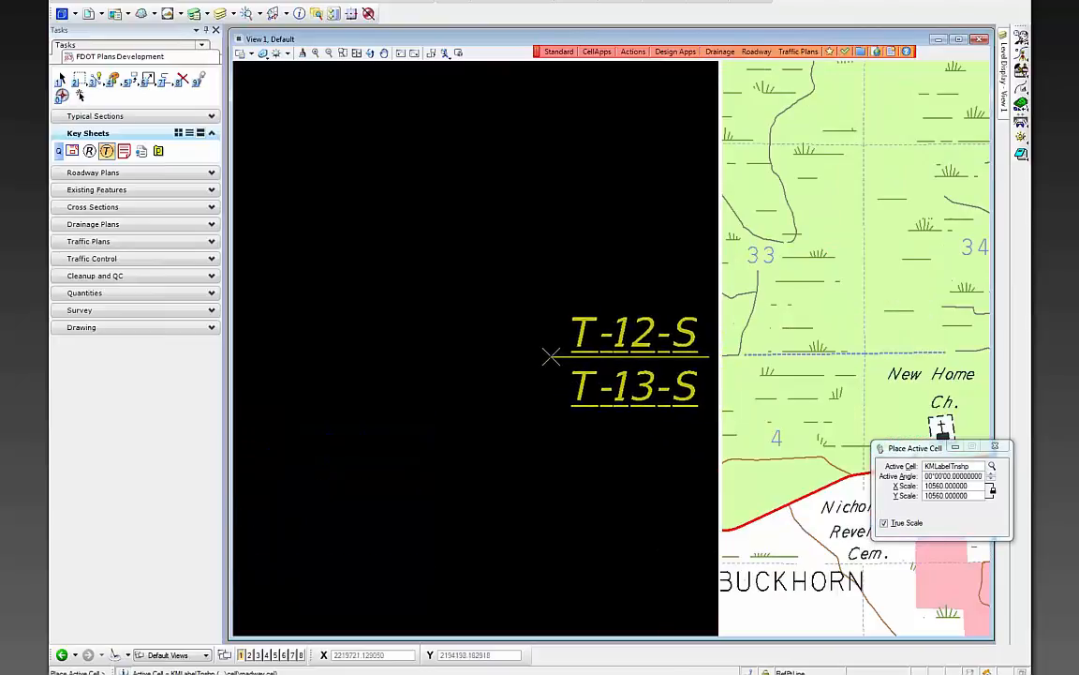
{"action": "left_click", "coordinate": [551, 357]}
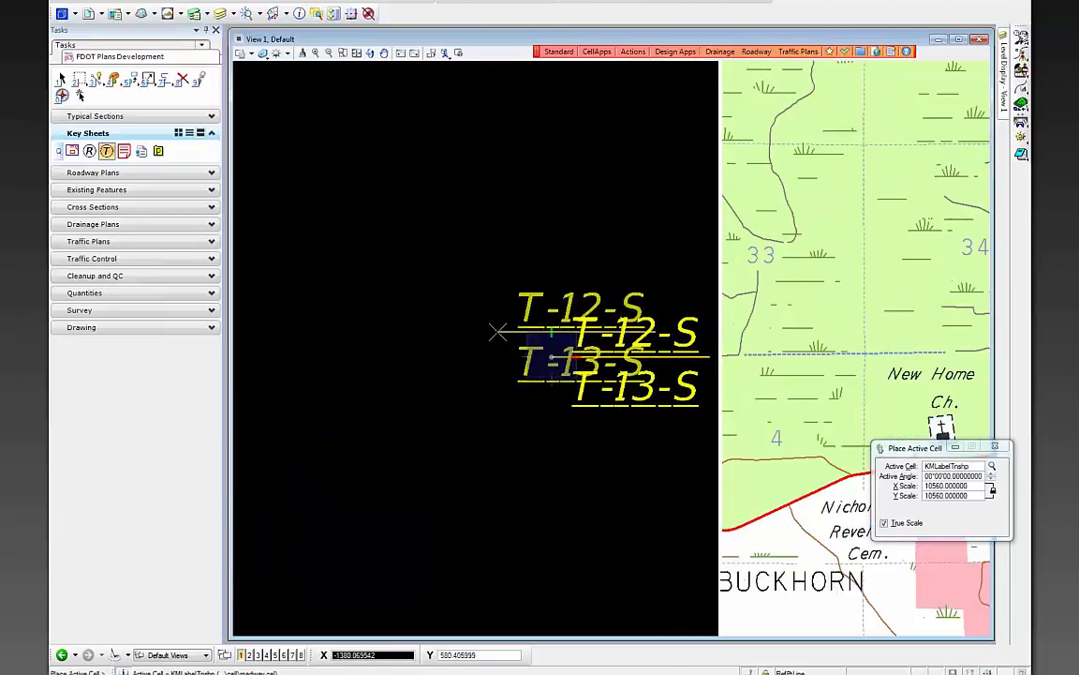
{"action": "right_click", "coordinate": [506, 330]}
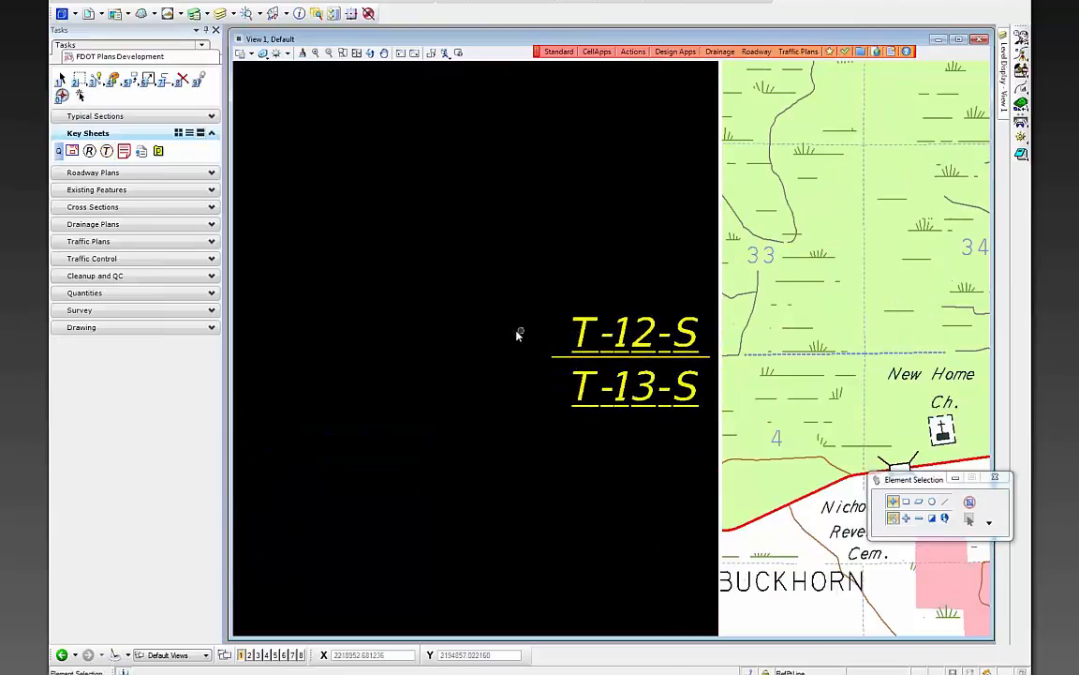
- Edit the township label's upper field from T-12-S to T-4-S
{"action": "left_click", "coordinate": [122, 172]}
{"action": "left_click", "coordinate": [123, 187]}
{"action": "left_click", "coordinate": [600, 333]}
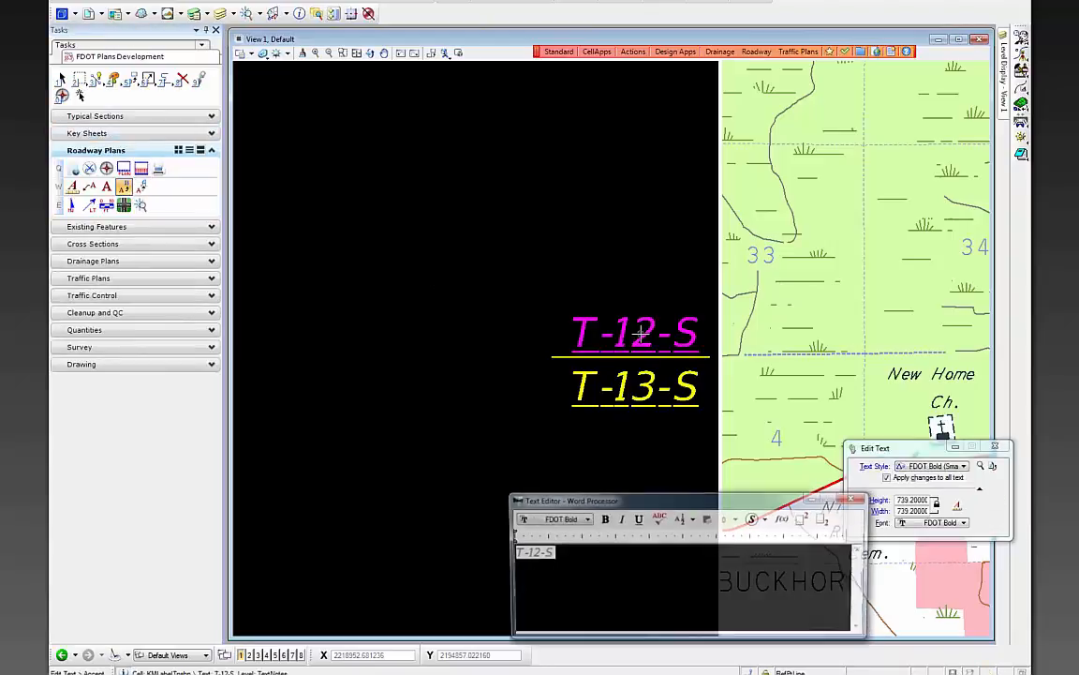
{"action": "double_click", "coordinate": [532, 553]}
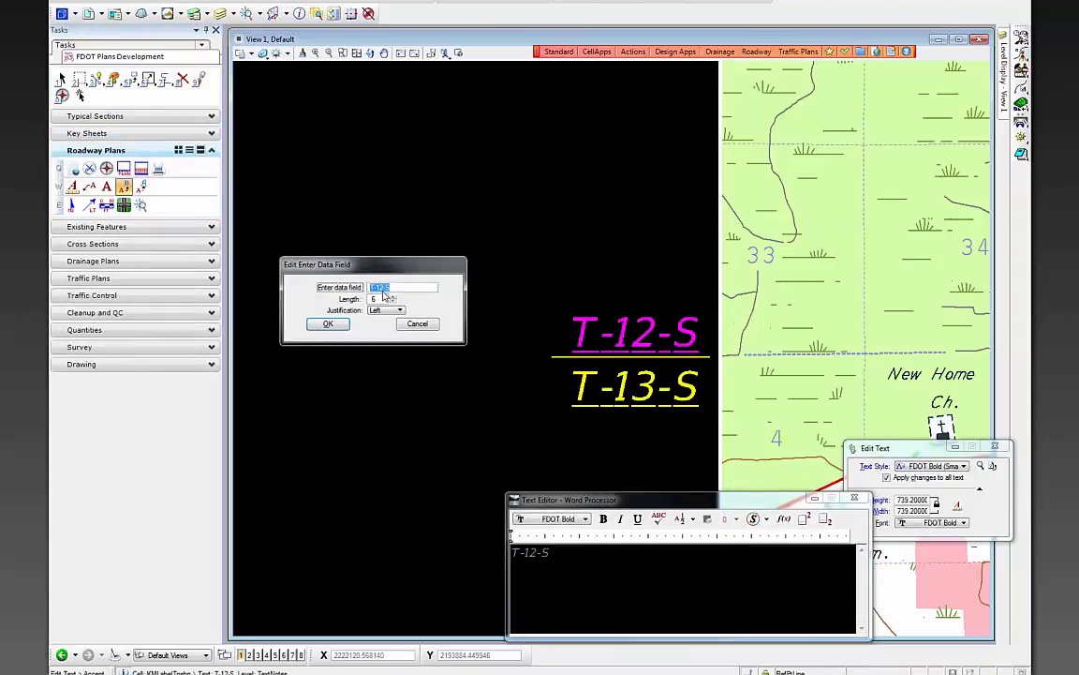
{"action": "key", "text": "BackSpace"}
{"action": "key", "text": "BackSpace"}
{"action": "left_click", "coordinate": [327, 325]}
{"action": "left_click", "coordinate": [595, 448]}
- Change the township label's lower field from T-13-S to T-5-S
{"action": "left_click", "coordinate": [637, 399]}
{"action": "double_click", "coordinate": [530, 552]}
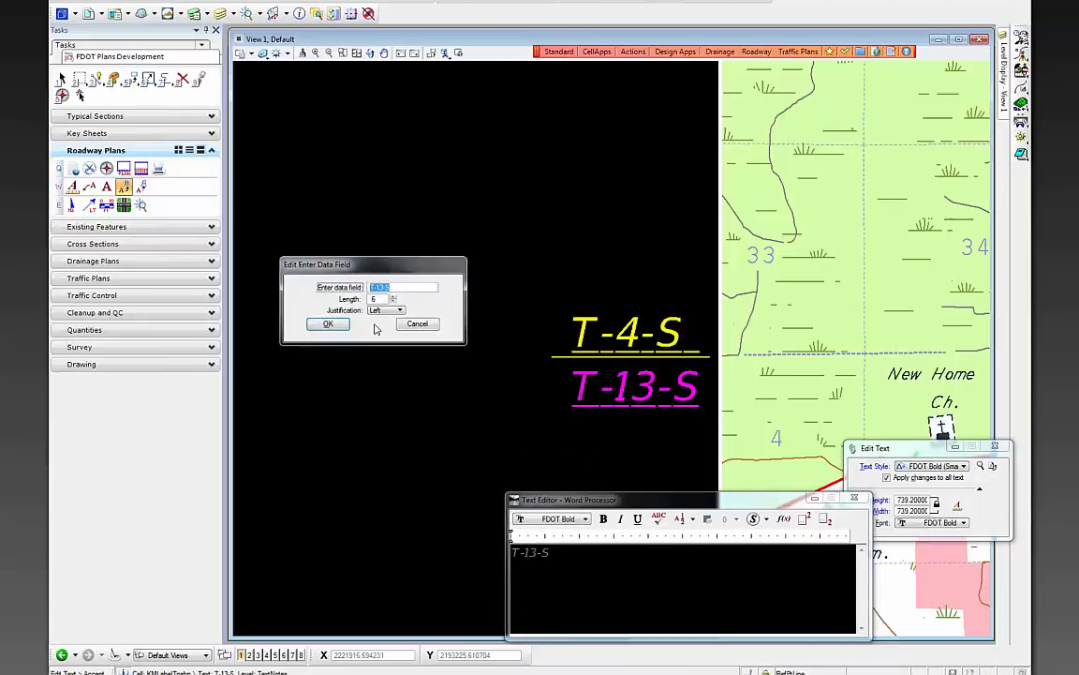
{"action": "left_click", "coordinate": [378, 287]}
{"action": "key", "text": "Delete"}
{"action": "key", "text": "Delete"}
{"action": "type", "text": "5"}
{"action": "left_click", "coordinate": [327, 323]}
{"action": "left_click", "coordinate": [493, 427]}
{"action": "scroll", "coordinate": [488, 421], "scroll_direction": "down", "scroll_amount": 6}
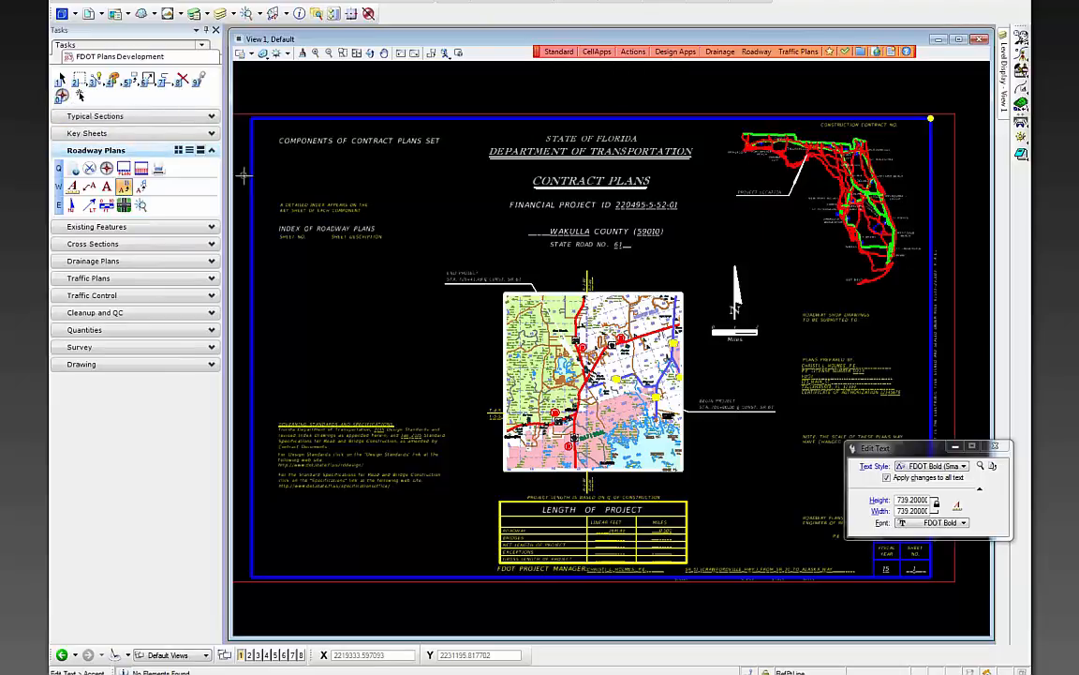
- Create a new project sheet index in Sheet Navigator, processing only new or modified files
{"action": "left_click", "coordinate": [106, 168]}
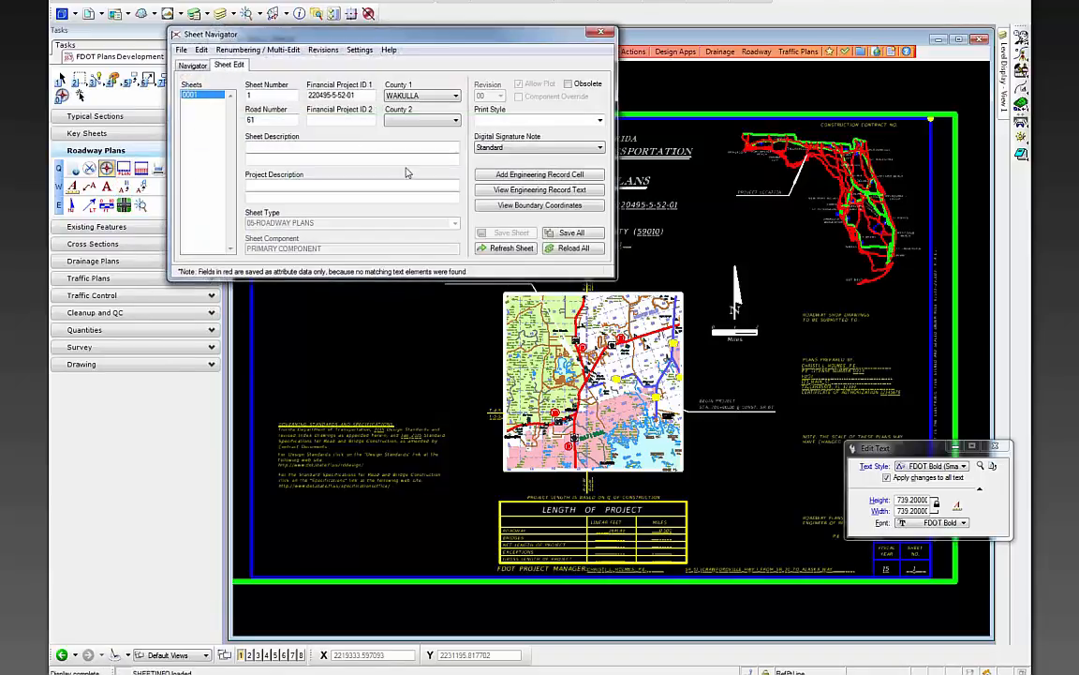
{"action": "left_click", "coordinate": [182, 49]}
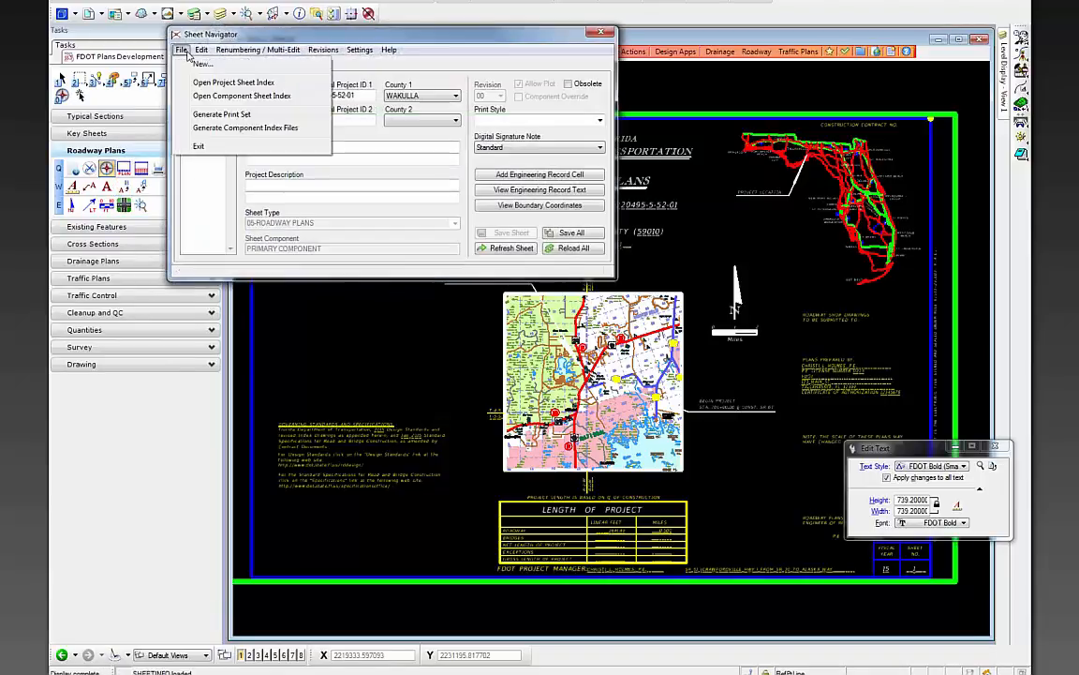
{"action": "left_click", "coordinate": [199, 63]}
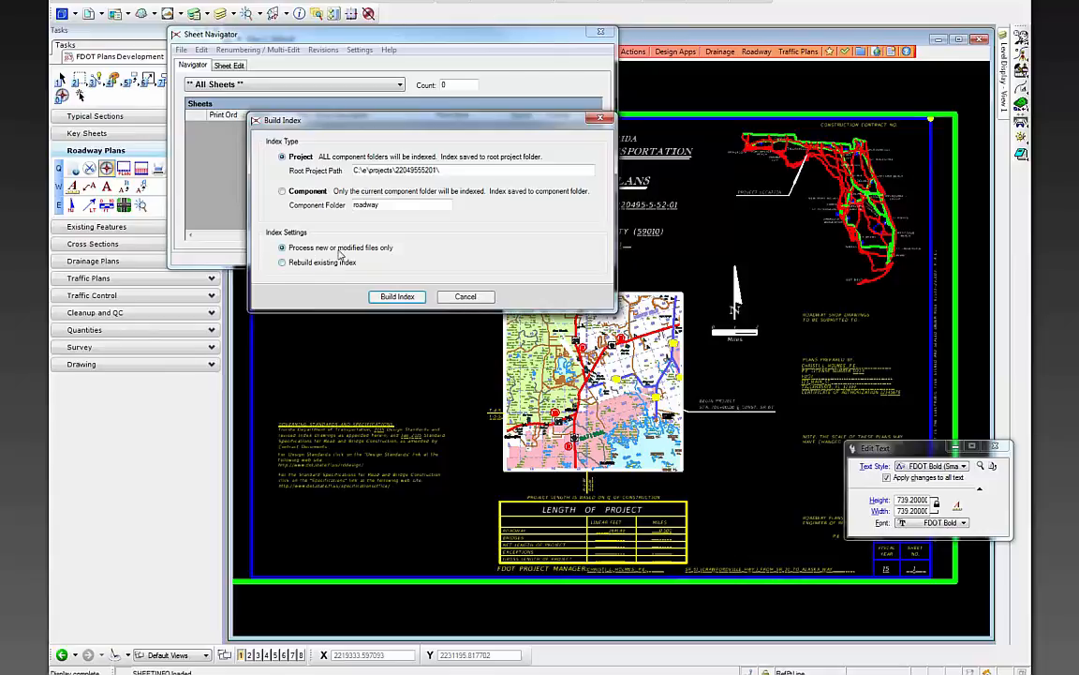
{"action": "left_click", "coordinate": [397, 297]}
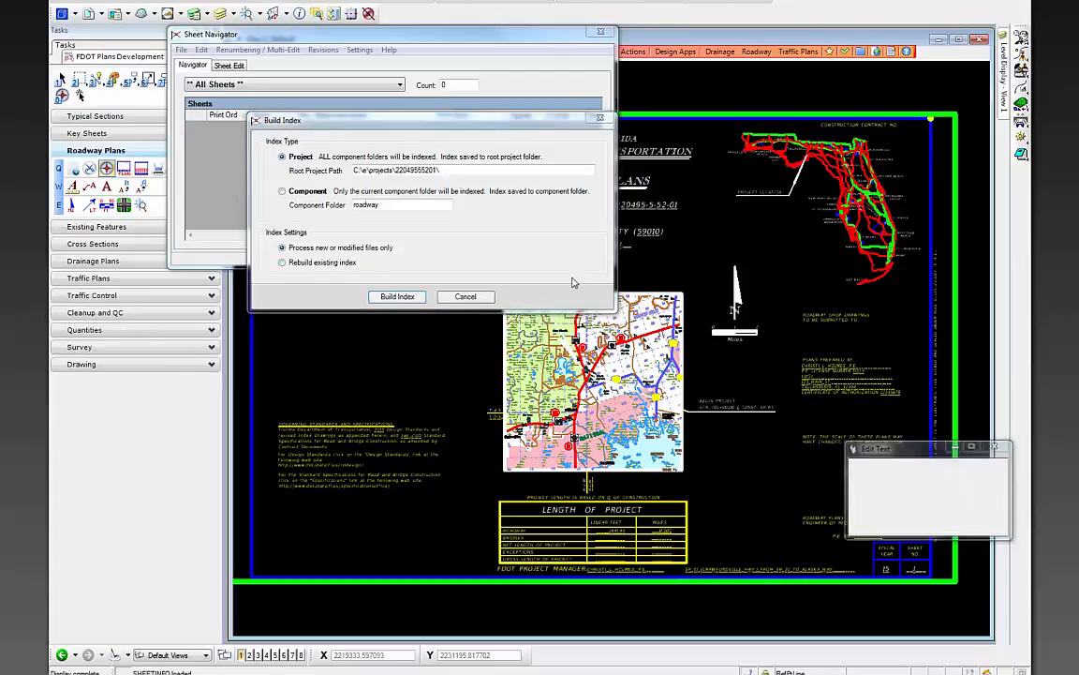
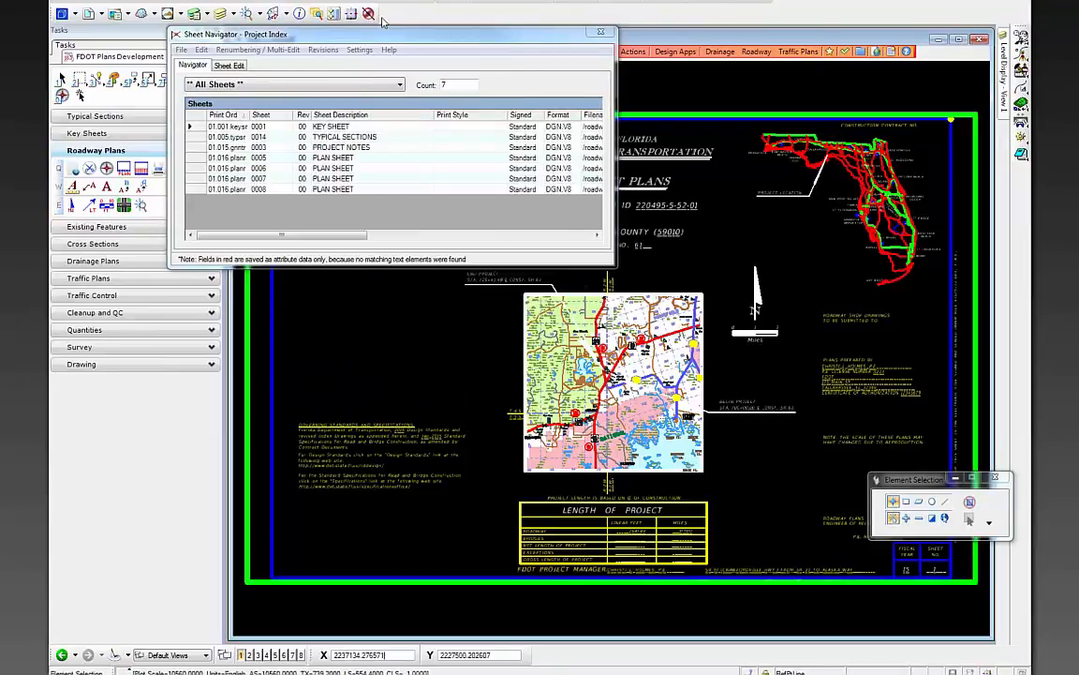
- Generate the roadway ComponentIndex.xlsx component index file, then close Sheet Navigator
{"action": "left_click_drag", "start_coordinate": [378, 35], "coordinate": [393, 39]}
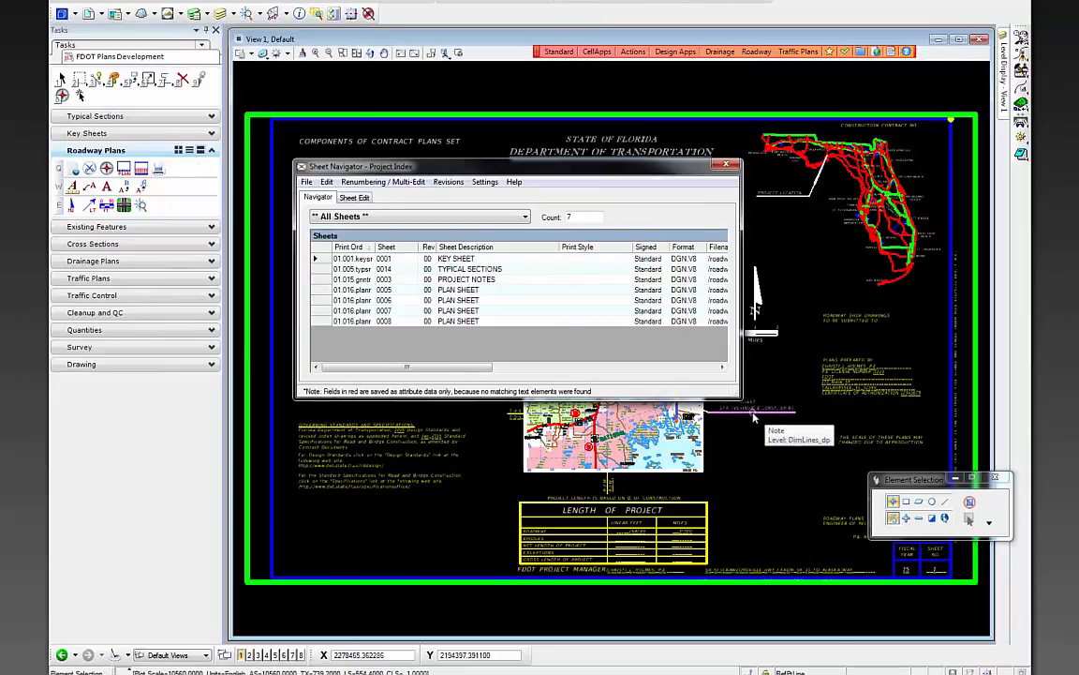
{"action": "left_click", "coordinate": [307, 182]}
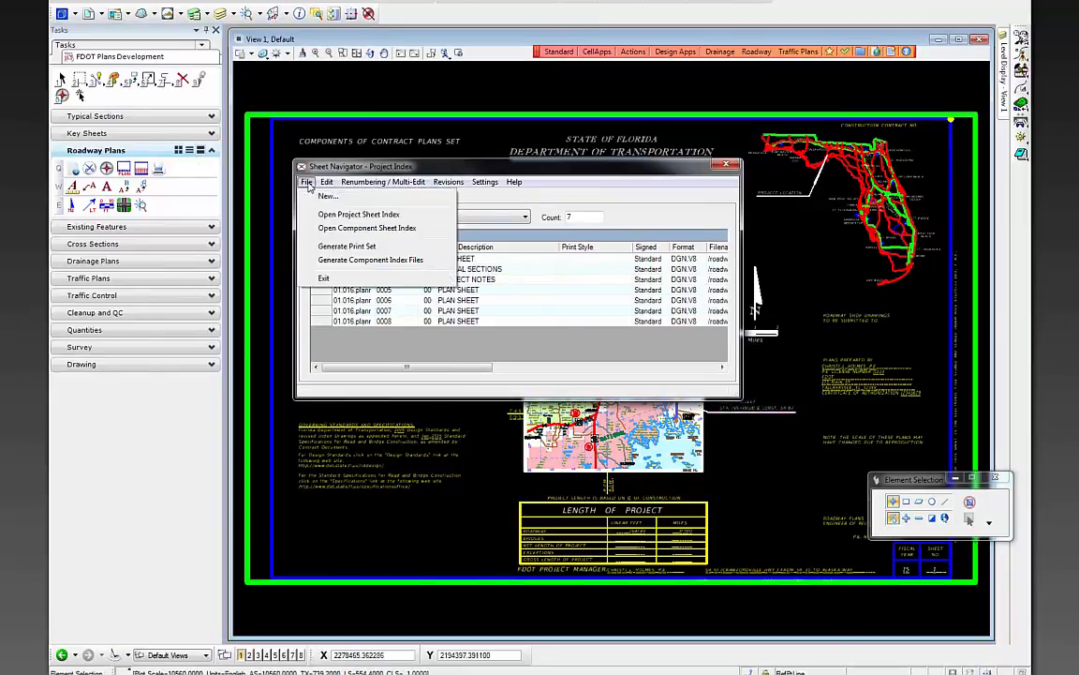
{"action": "left_click", "coordinate": [388, 262]}
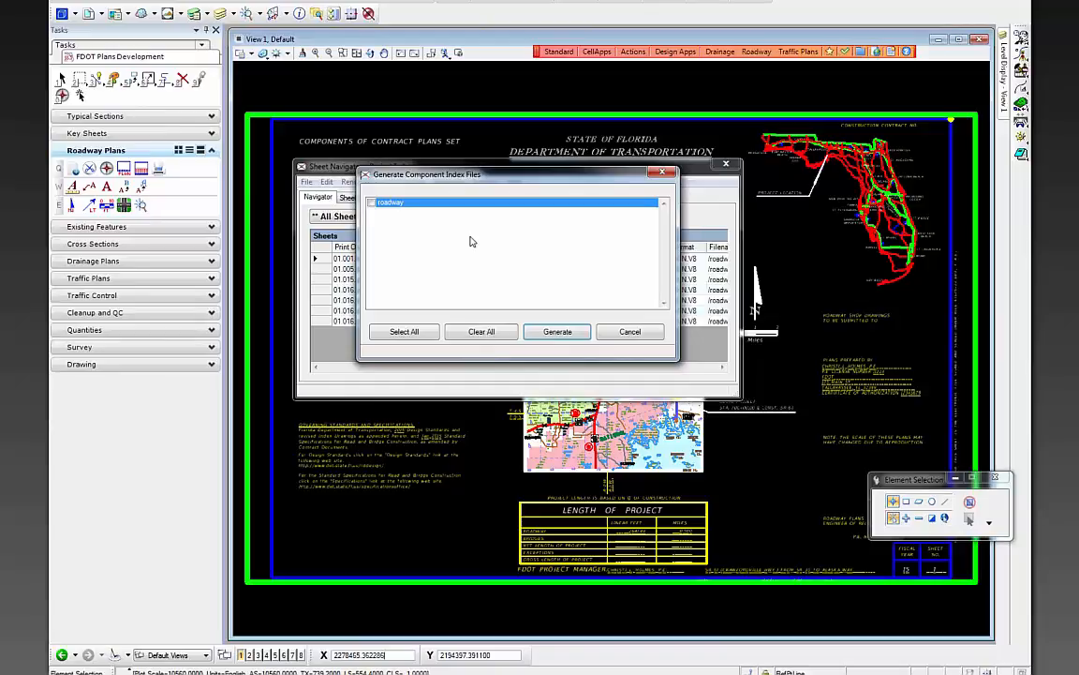
{"action": "left_click", "coordinate": [372, 204]}
{"action": "left_click", "coordinate": [568, 332]}
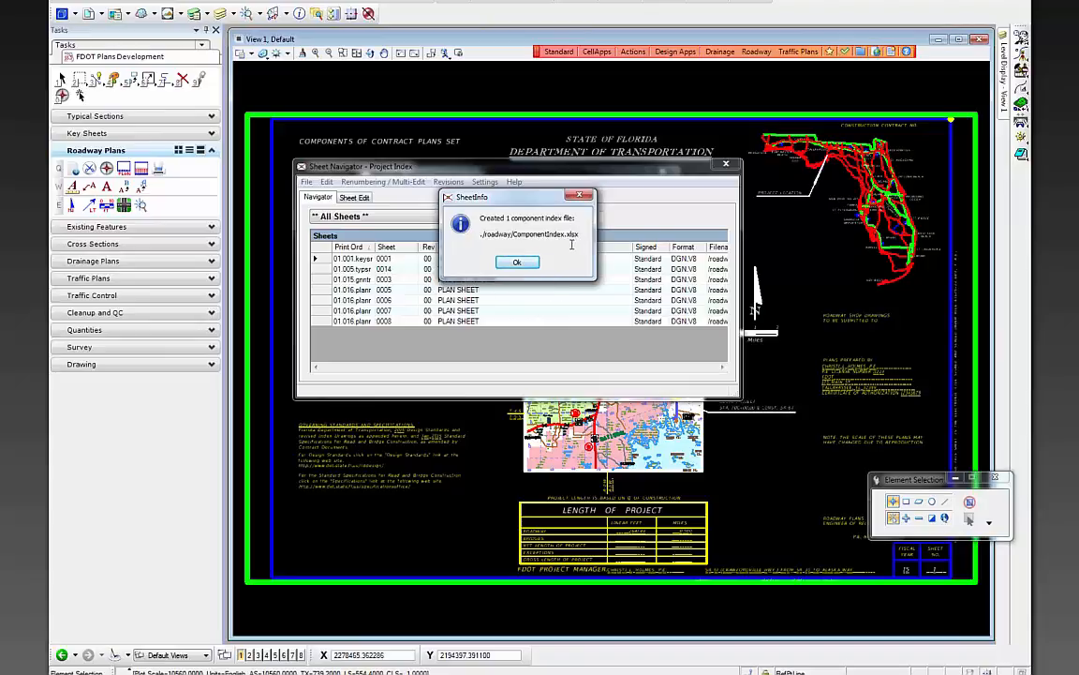
{"action": "left_click", "coordinate": [516, 261]}
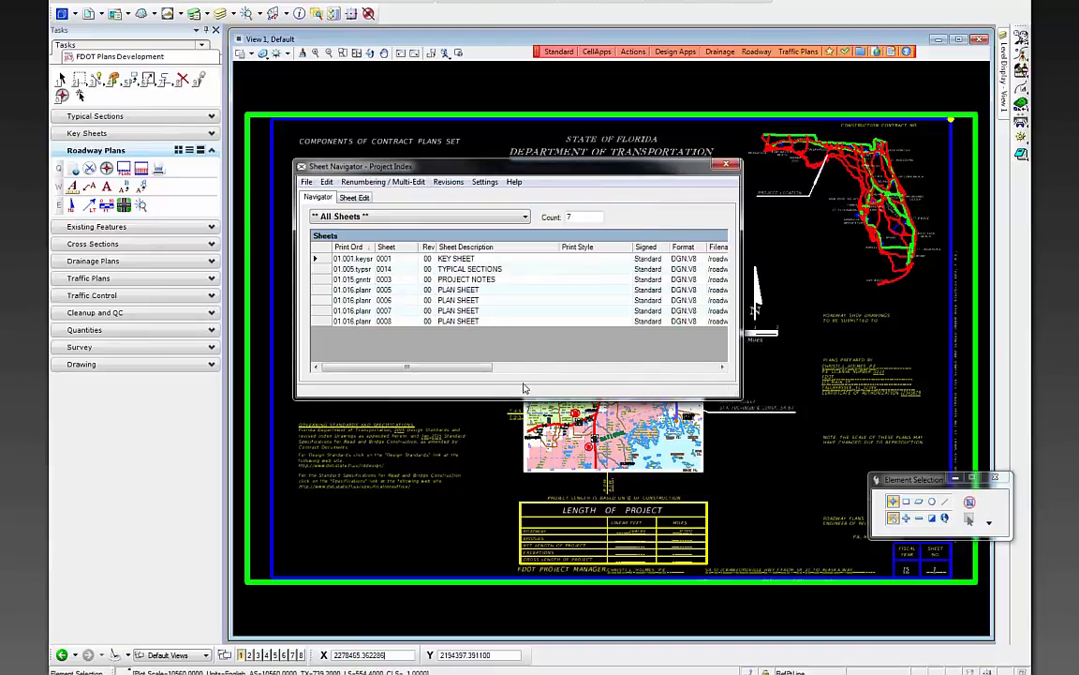
{"action": "left_click", "coordinate": [726, 165]}
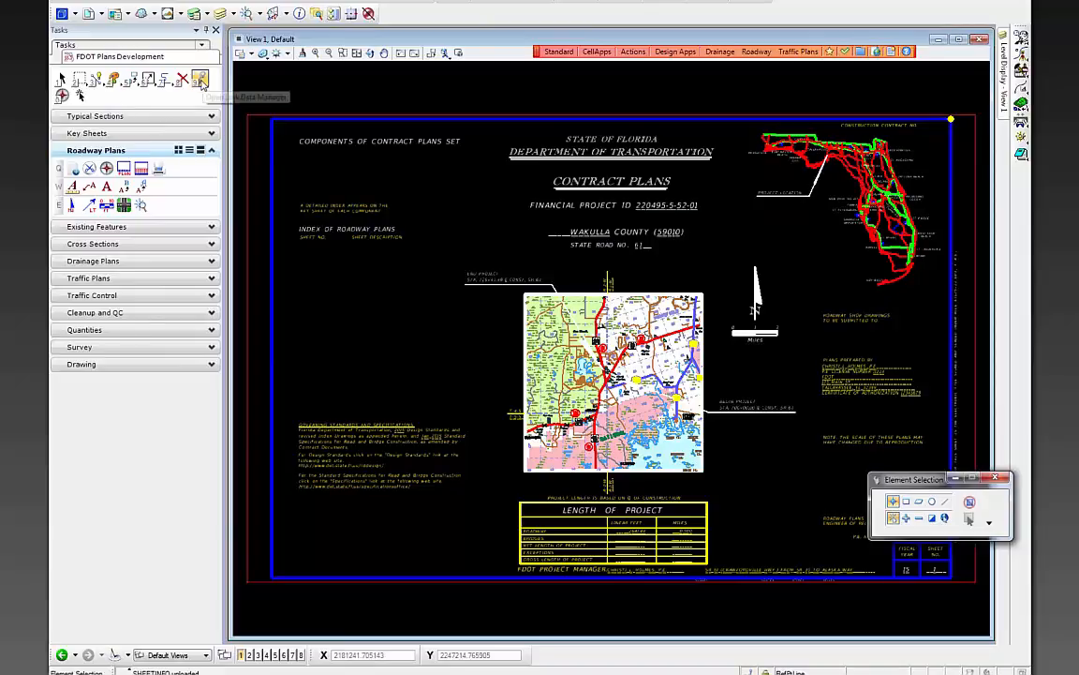
- In the Linked Data Manager, link ComponentIndex.xlsx on Sheet1 with Use Drawing Scale on
{"action": "left_click", "coordinate": [645, 57]}
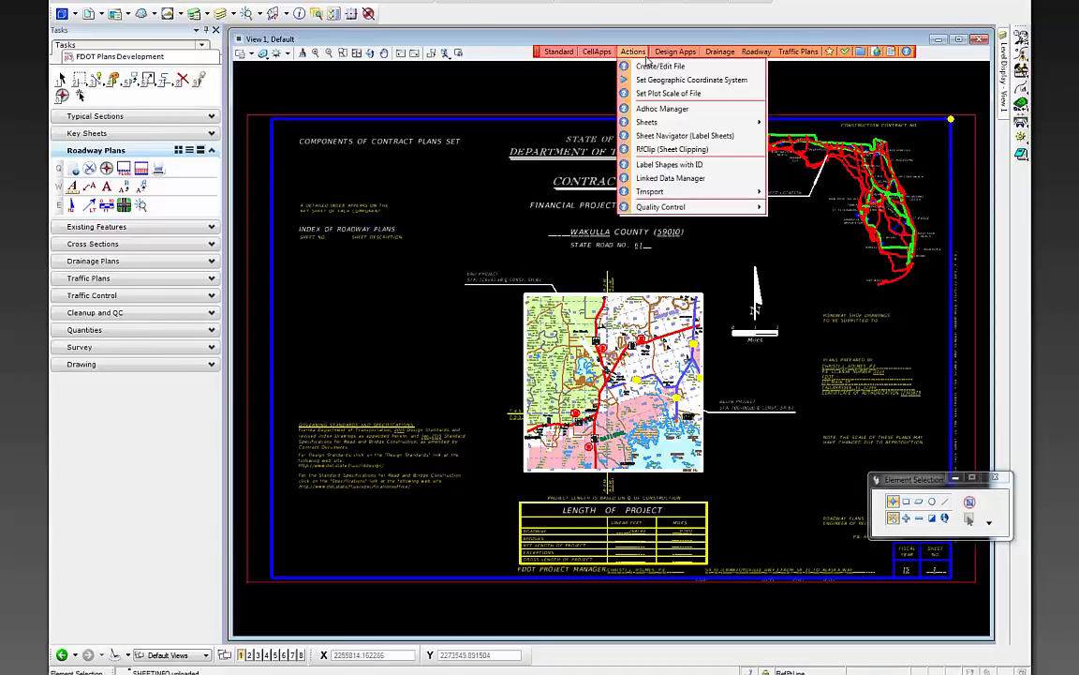
{"action": "mouse_move", "coordinate": [723, 191]}
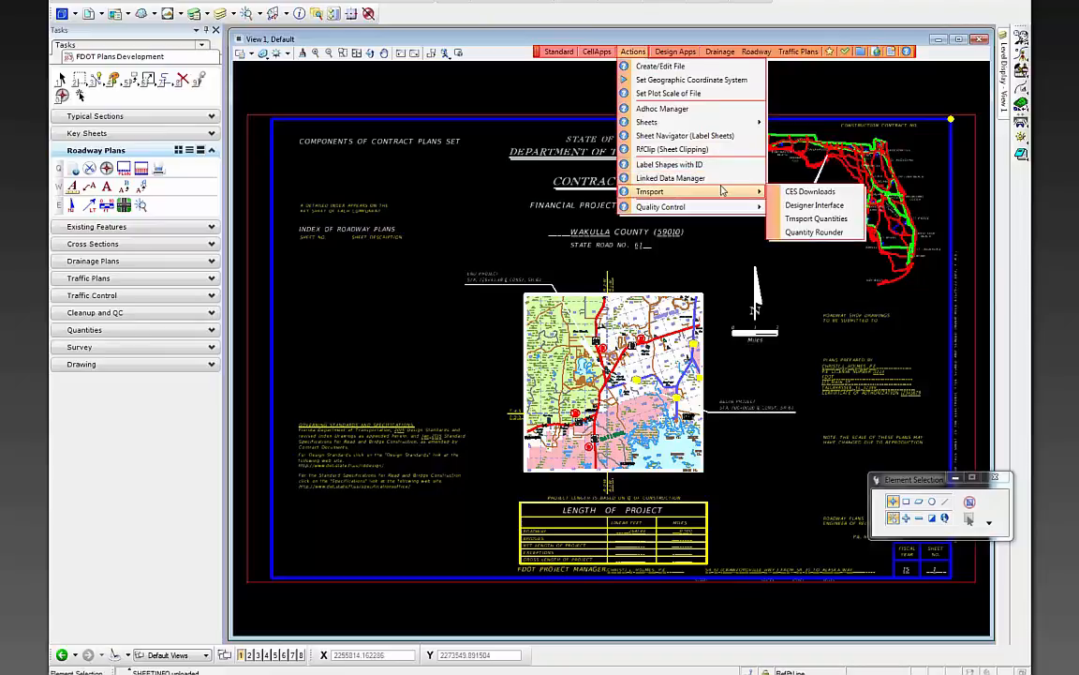
{"action": "left_click", "coordinate": [670, 178]}
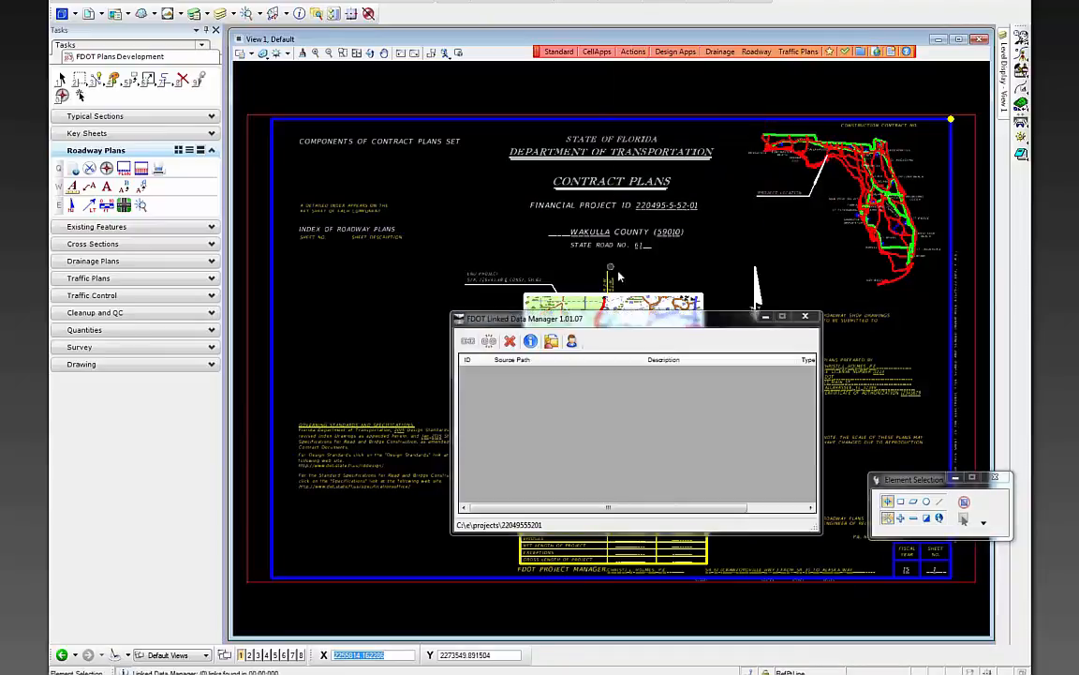
{"action": "left_click_drag", "start_coordinate": [631, 328], "coordinate": [514, 194]}
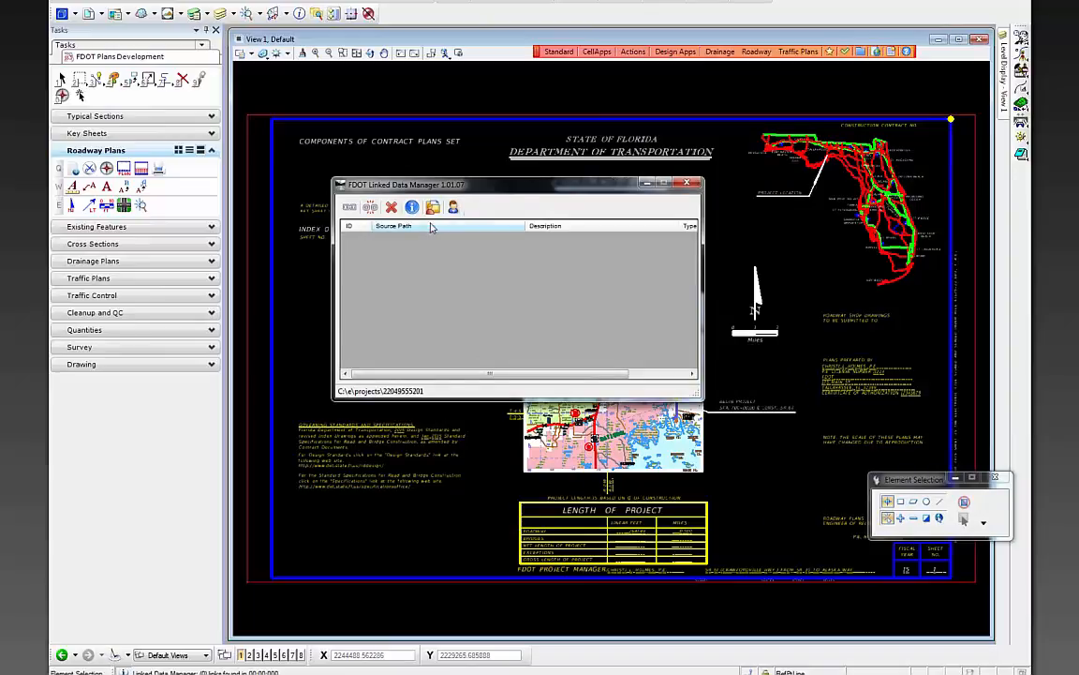
{"action": "left_click", "coordinate": [349, 207]}
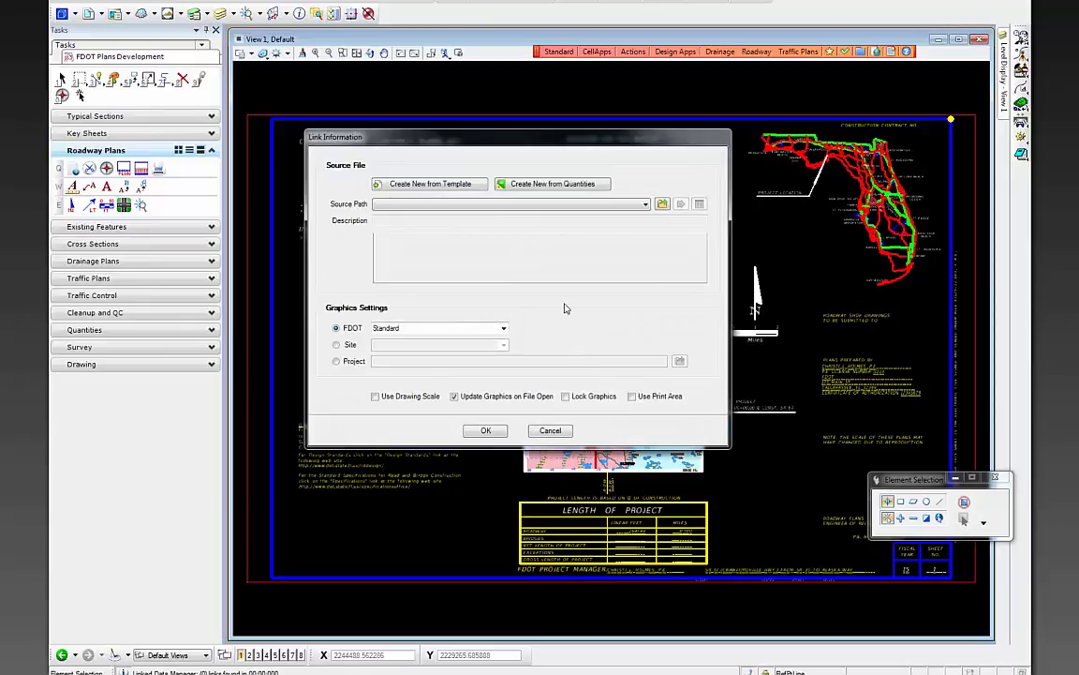
{"action": "left_click", "coordinate": [662, 204]}
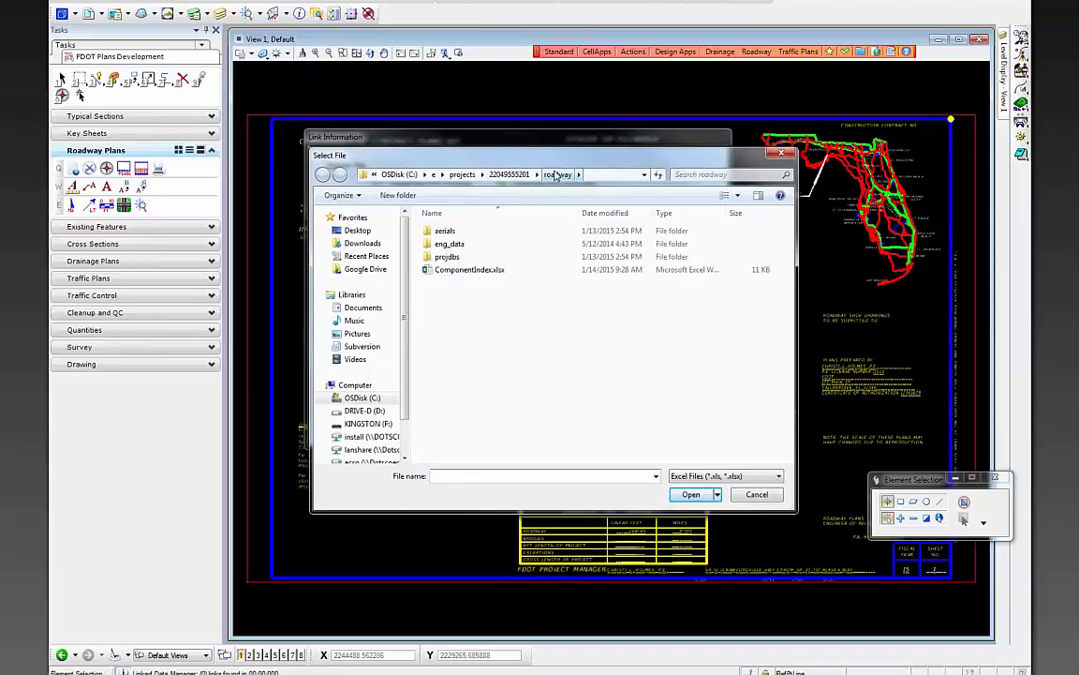
{"action": "double_click", "coordinate": [469, 270]}
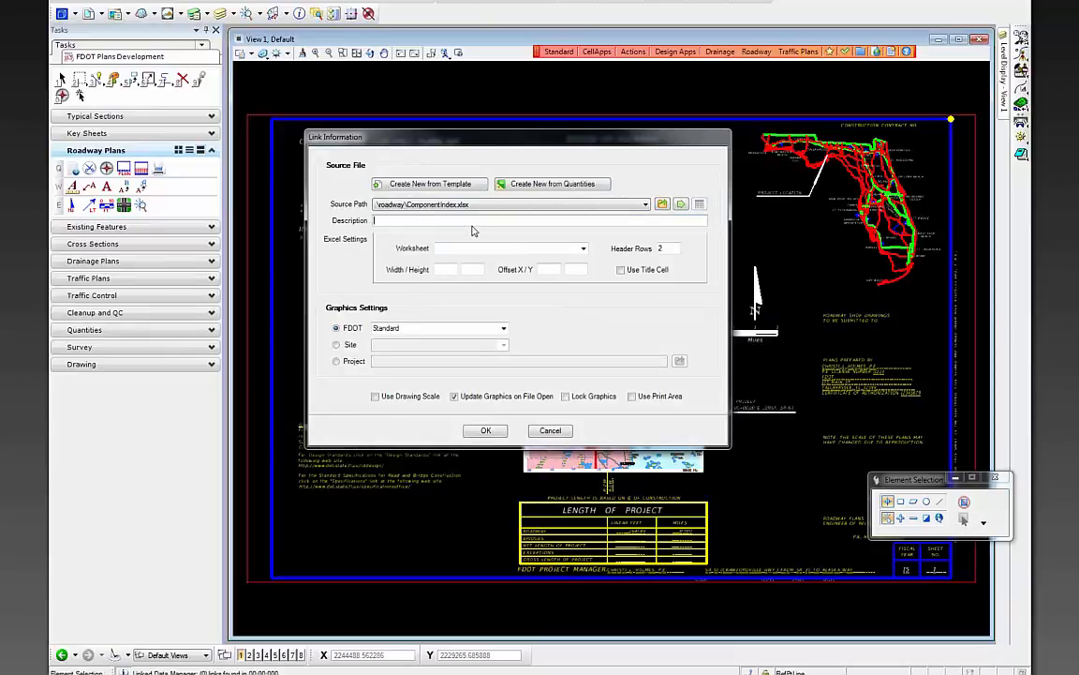
{"action": "left_click", "coordinate": [548, 249]}
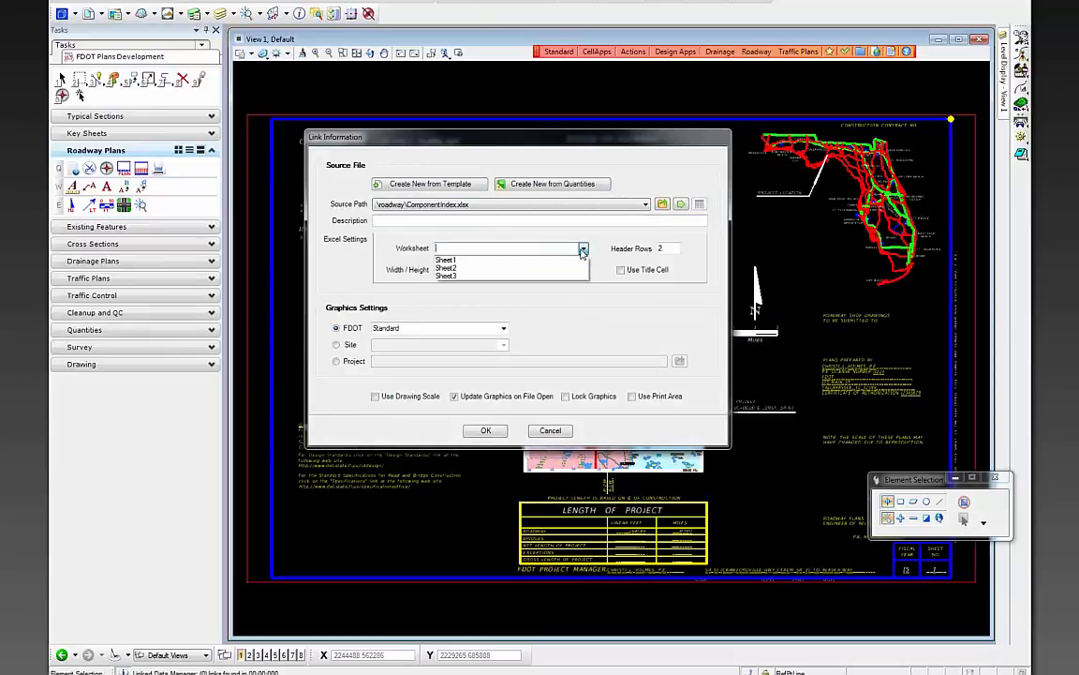
{"action": "left_click", "coordinate": [488, 258]}
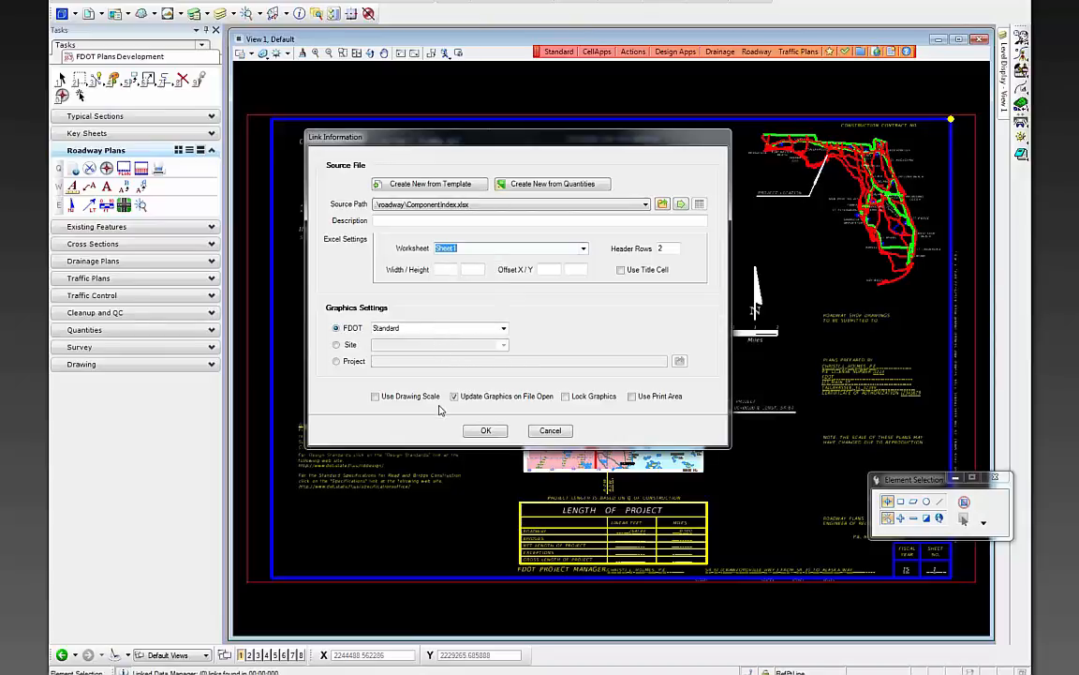
{"action": "left_click", "coordinate": [376, 396]}
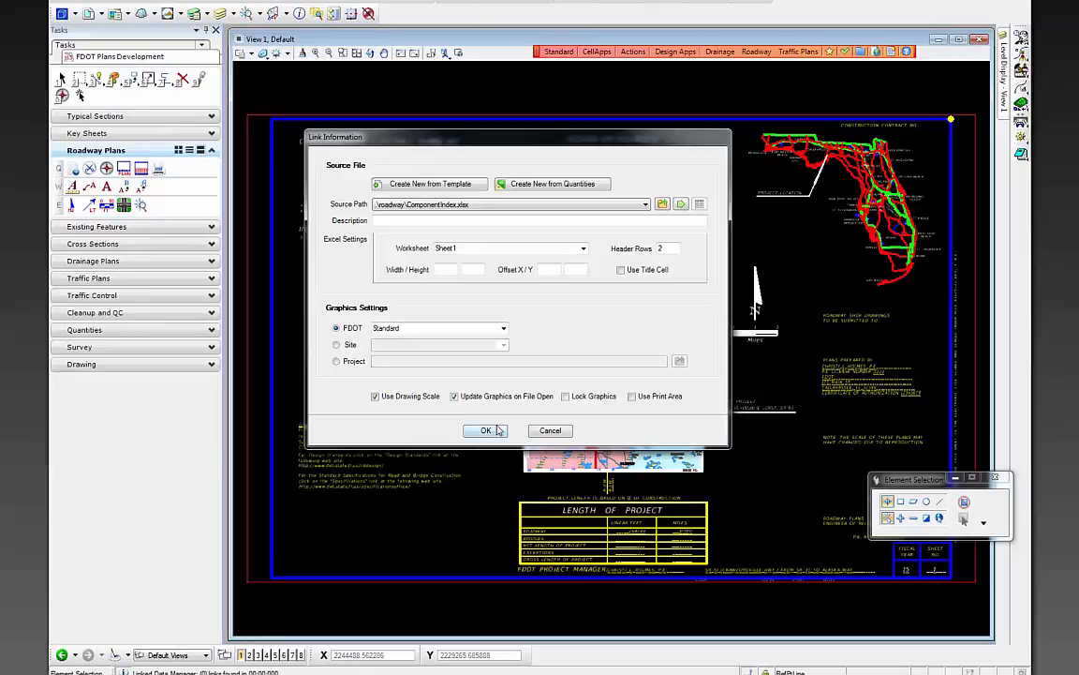
{"action": "left_click", "coordinate": [490, 431]}
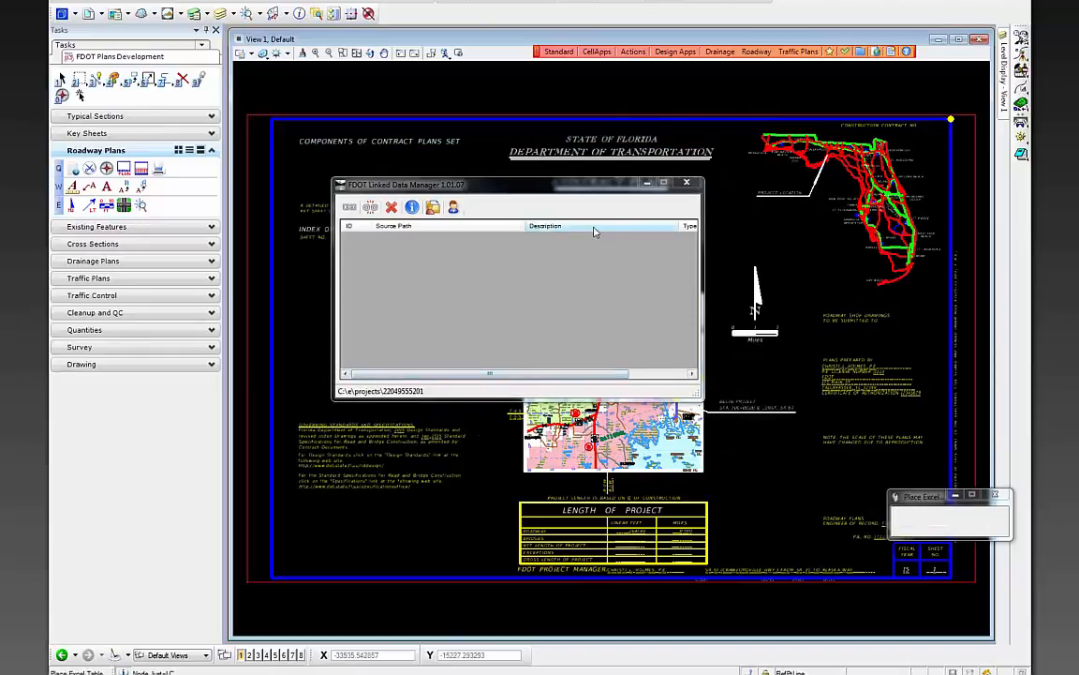
- Place the ComponentIndex.xlsx table under SHEET NO. in the Index of Roadway Plans
{"action": "mouse_move", "coordinate": [553, 185]}
{"action": "left_mouse_down"}
{"action": "mouse_move", "coordinate": [738, 186]}
{"action": "mouse_move", "coordinate": [843, 218]}
{"action": "left_mouse_up"}
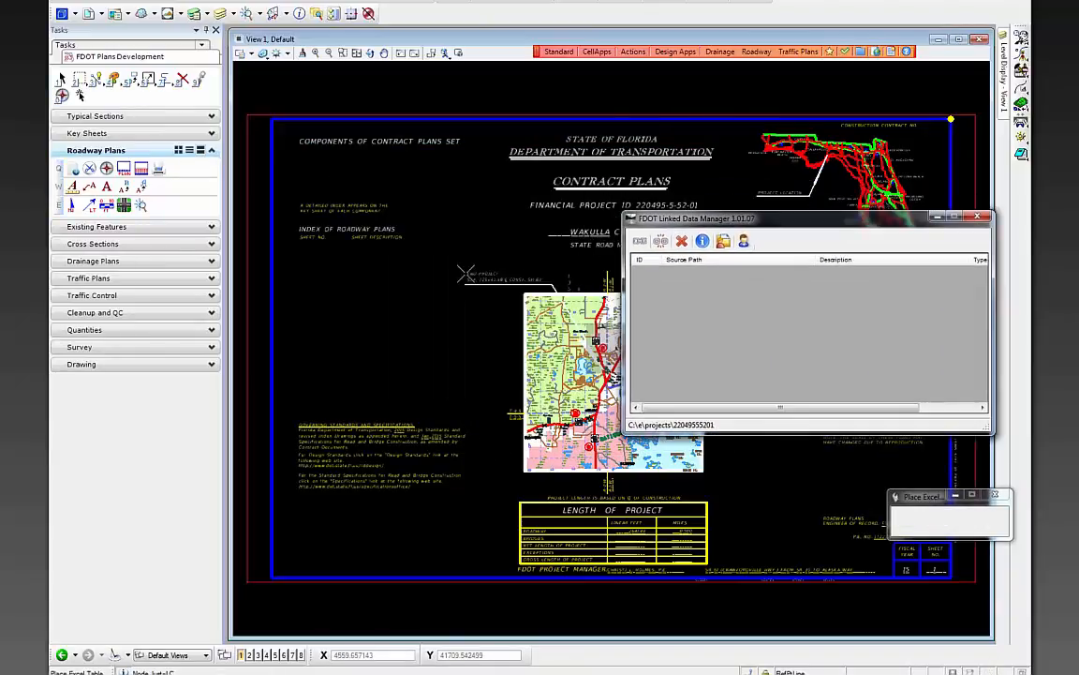
{"action": "scroll", "coordinate": [303, 255], "scroll_direction": "up", "scroll_amount": 1}
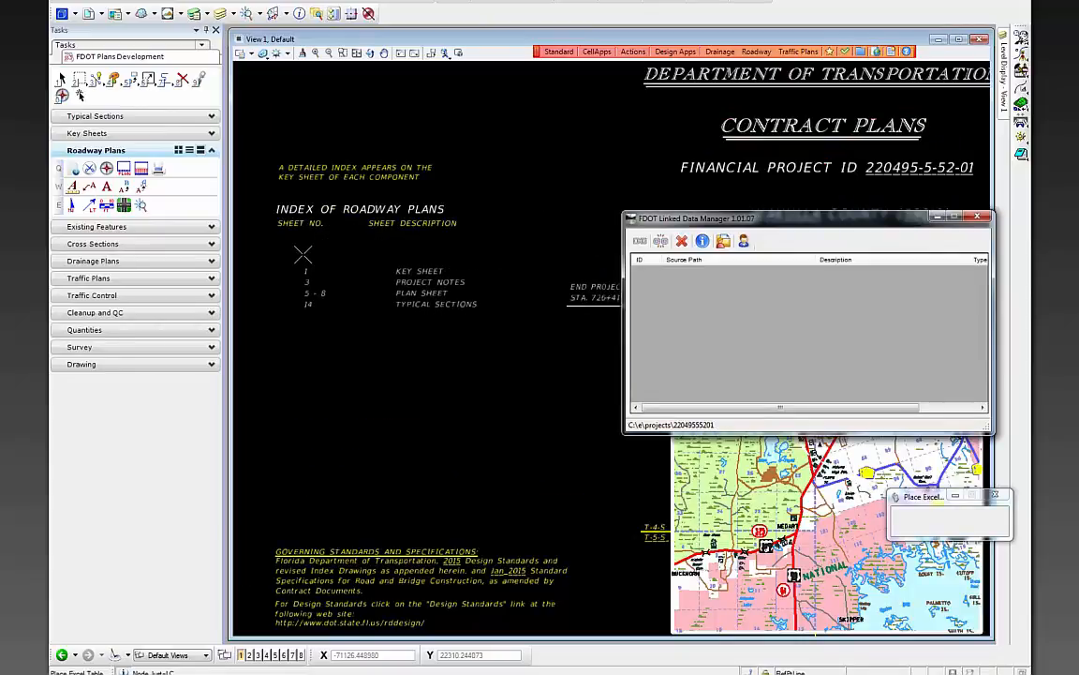
{"action": "scroll", "coordinate": [267, 223], "scroll_direction": "up", "scroll_amount": 2}
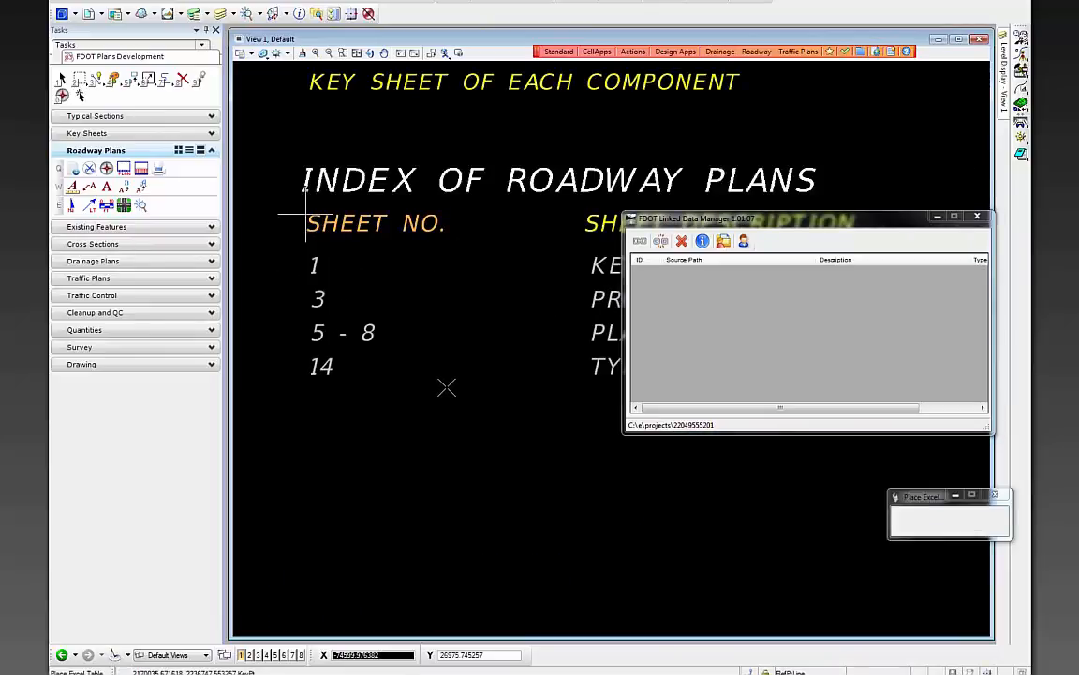
{"action": "left_click", "coordinate": [446, 386]}
{"action": "left_click_drag", "start_coordinate": [757, 220], "coordinate": [591, 407]}
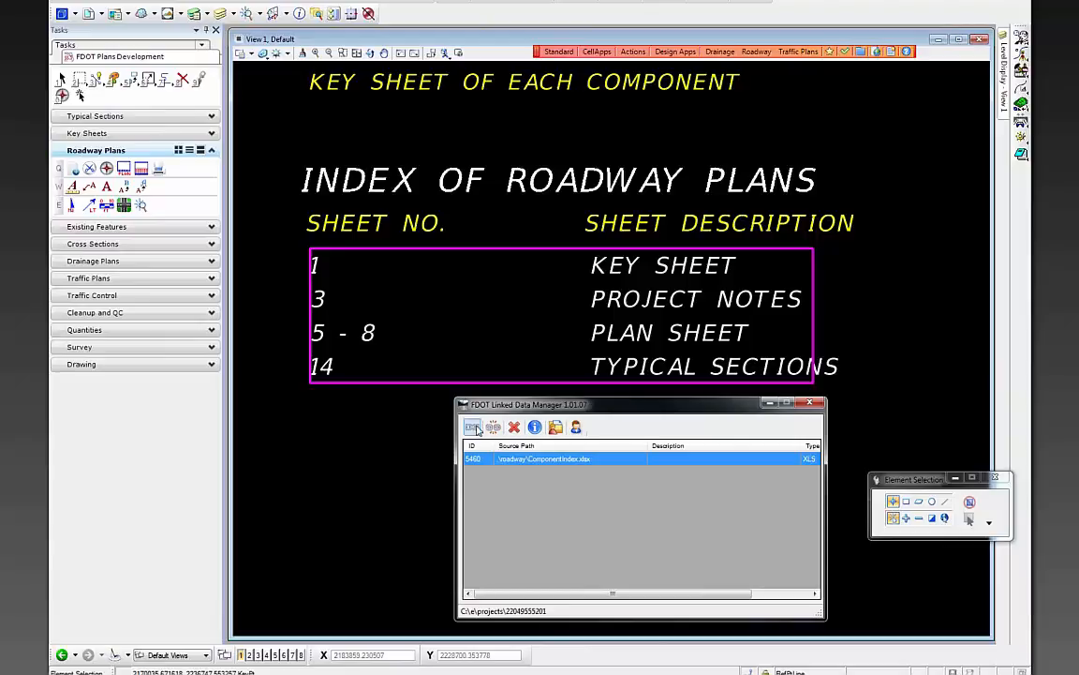
- Review the new link's properties without changes, then zoom back out over the sheet
{"action": "right_click", "coordinate": [536, 461]}
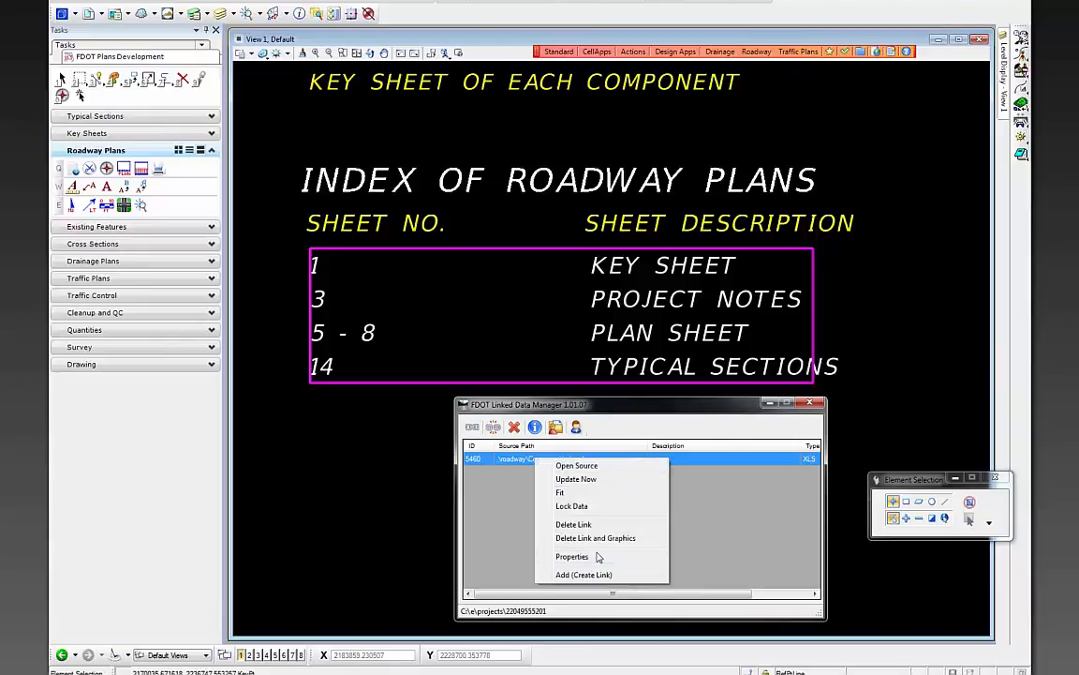
{"action": "left_click", "coordinate": [563, 553]}
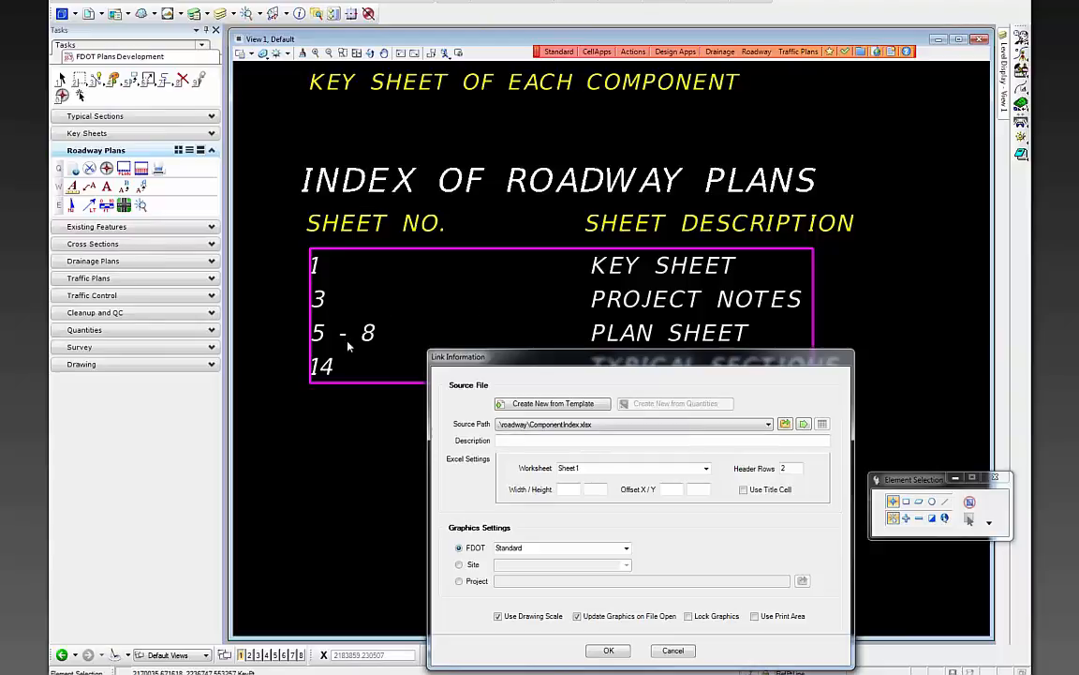
{"action": "left_click", "coordinate": [608, 650]}
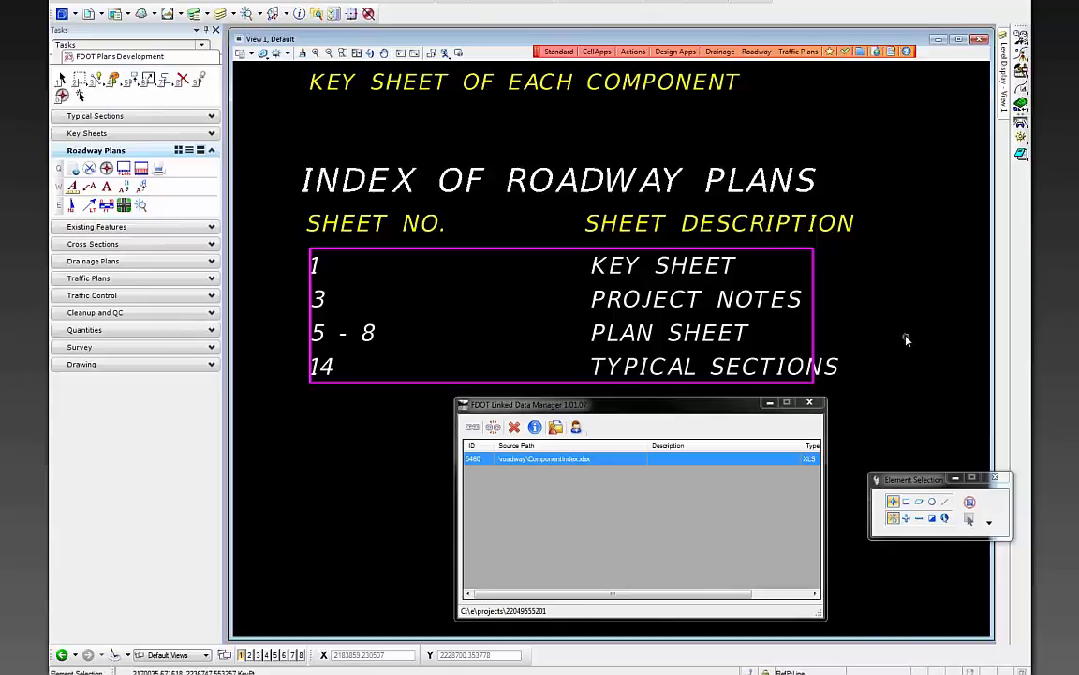
{"action": "scroll", "coordinate": [820, 303], "scroll_direction": "down", "scroll_amount": 4}
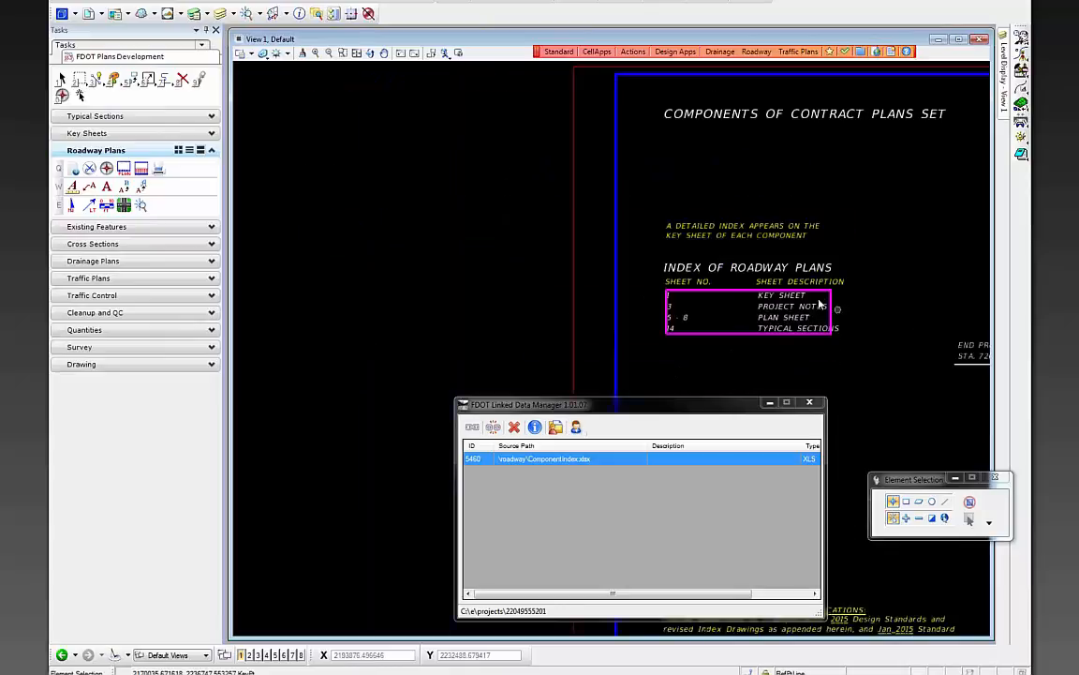
{"action": "scroll", "coordinate": [463, 159], "scroll_direction": "down", "scroll_amount": 2}
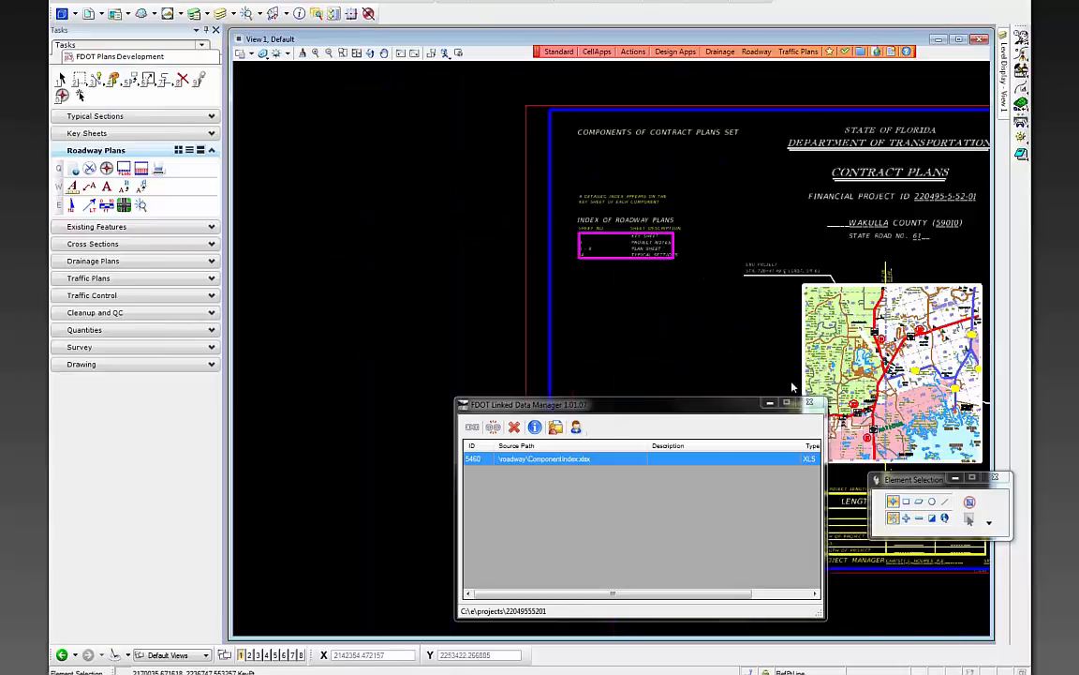
{"action": "left_click_drag", "start_coordinate": [694, 404], "coordinate": [525, 335]}
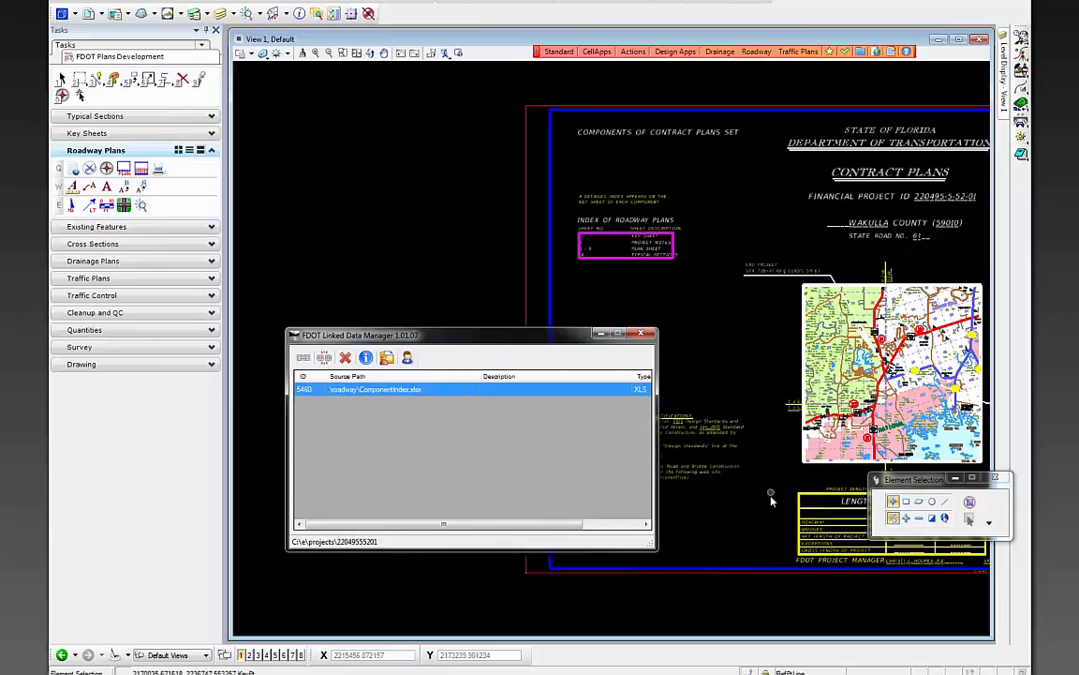
{"action": "scroll", "coordinate": [937, 600], "scroll_direction": "up", "scroll_amount": 2}
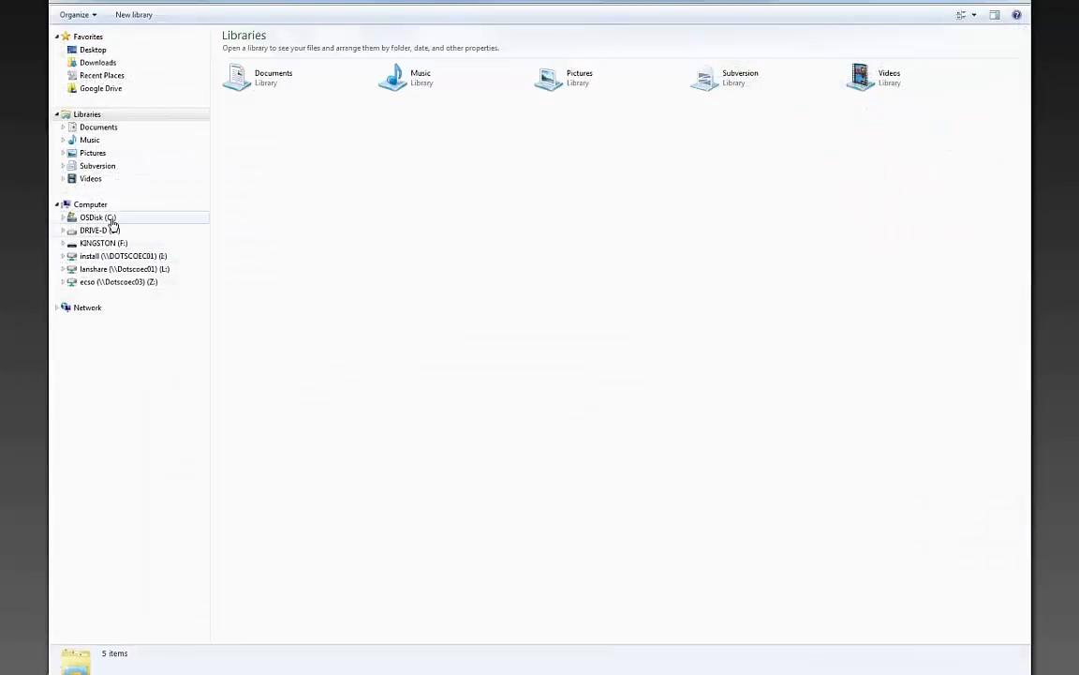
- Open ComponentIndex.xlsx in Excel from the project's roadway folder on the C drive
{"action": "left_click", "coordinate": [111, 219]}
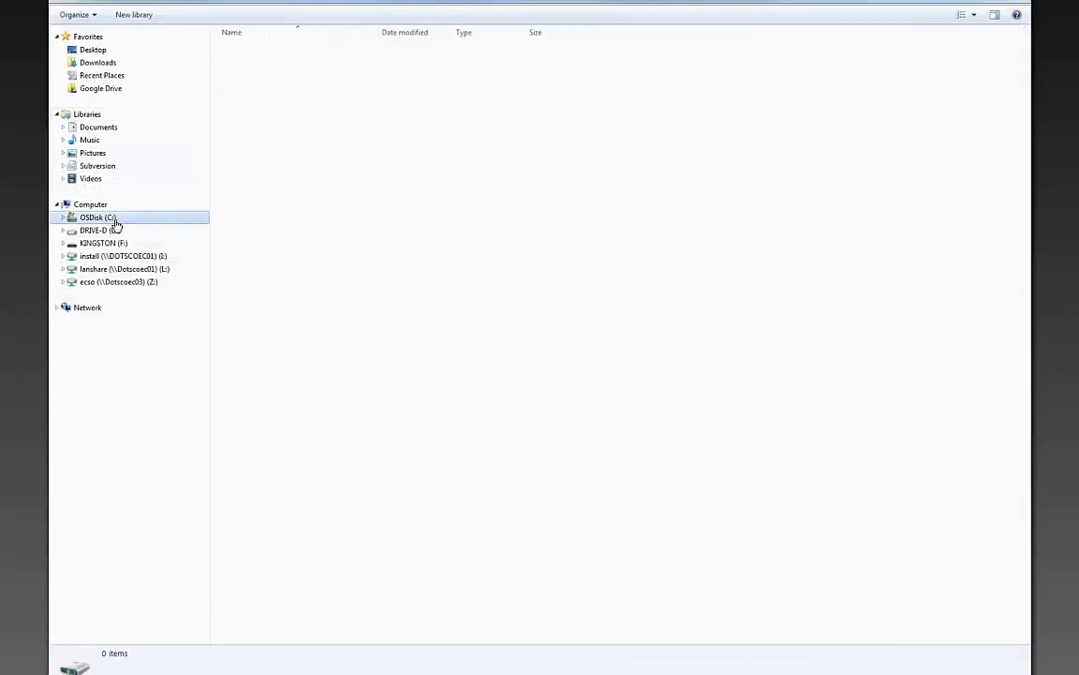
{"action": "double_click", "coordinate": [253, 73]}
{"action": "double_click", "coordinate": [253, 52]}
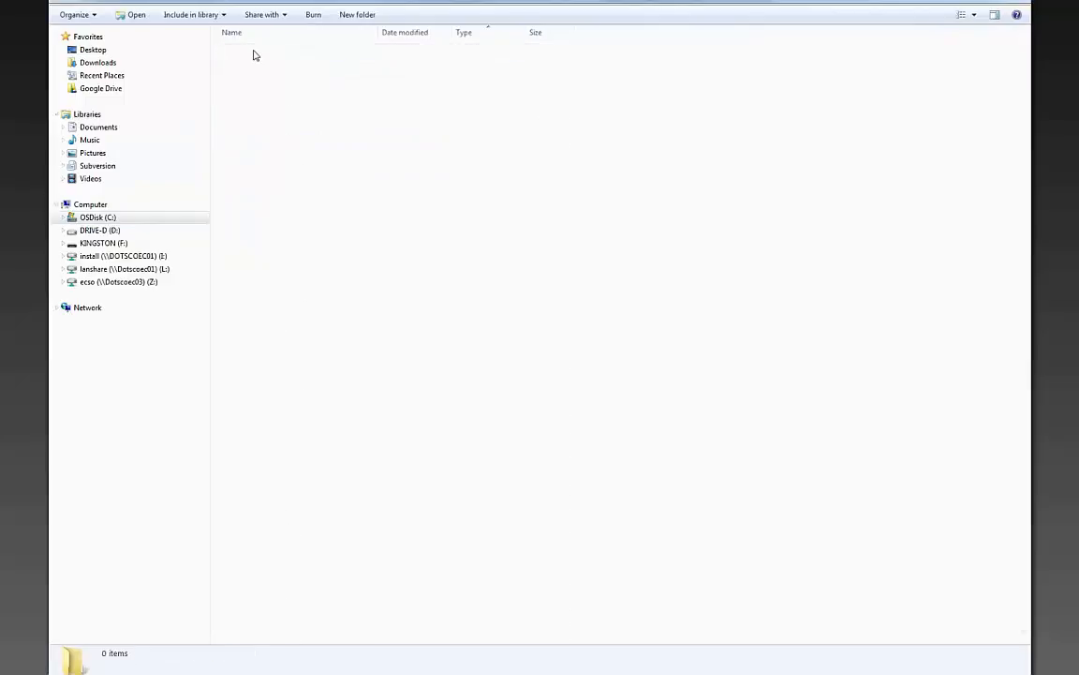
{"action": "double_click", "coordinate": [280, 156]}
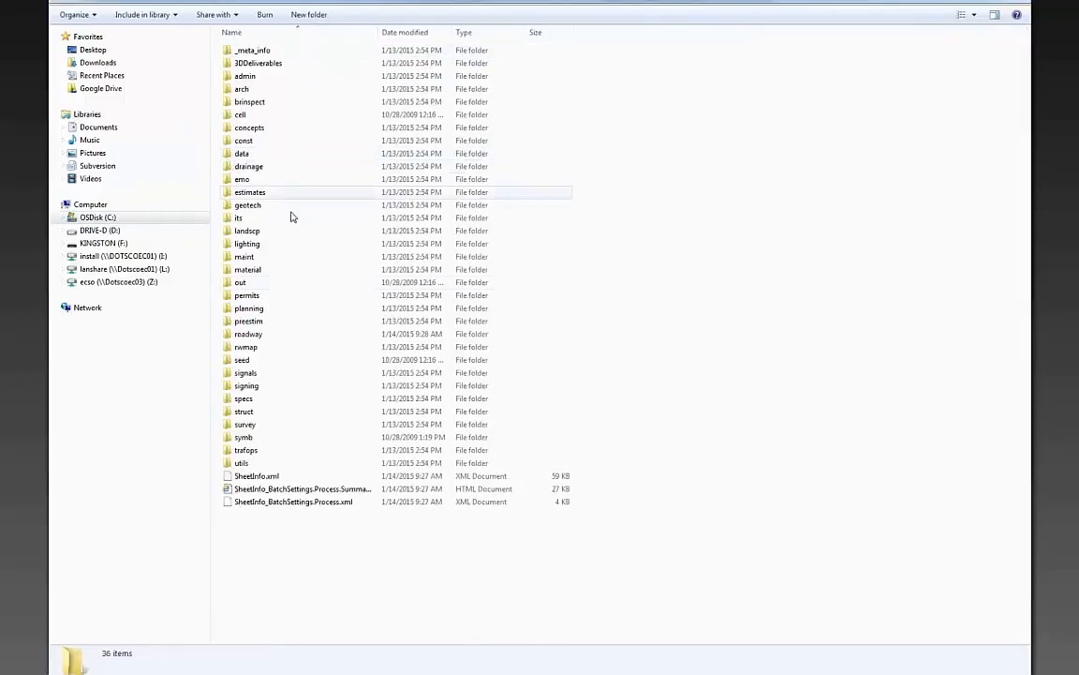
{"action": "double_click", "coordinate": [270, 334]}
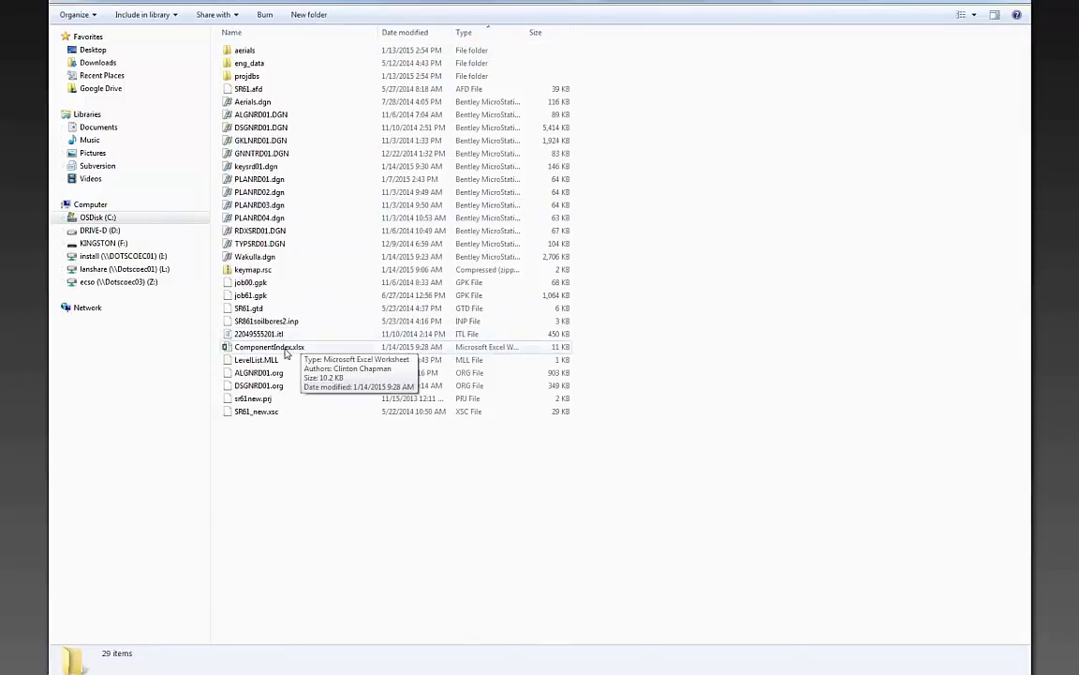
{"action": "left_click", "coordinate": [282, 347]}
{"action": "double_click", "coordinate": [281, 347]}
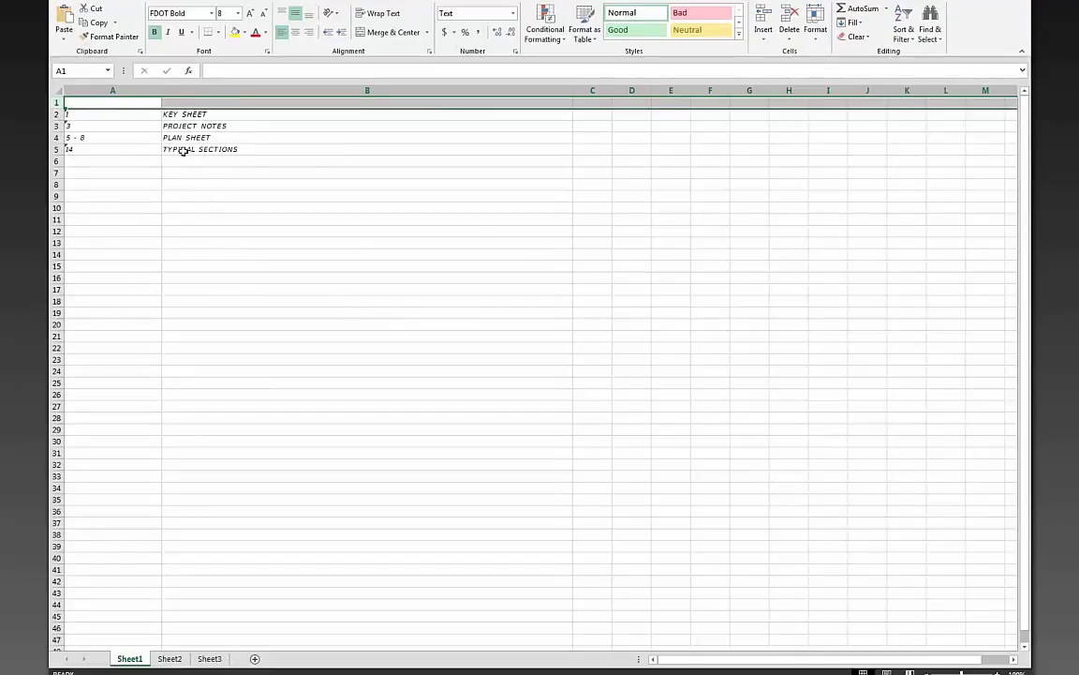
- Check the sheet number in cell A3, then close the ComponentIndex workbook
{"action": "left_click", "coordinate": [118, 124]}
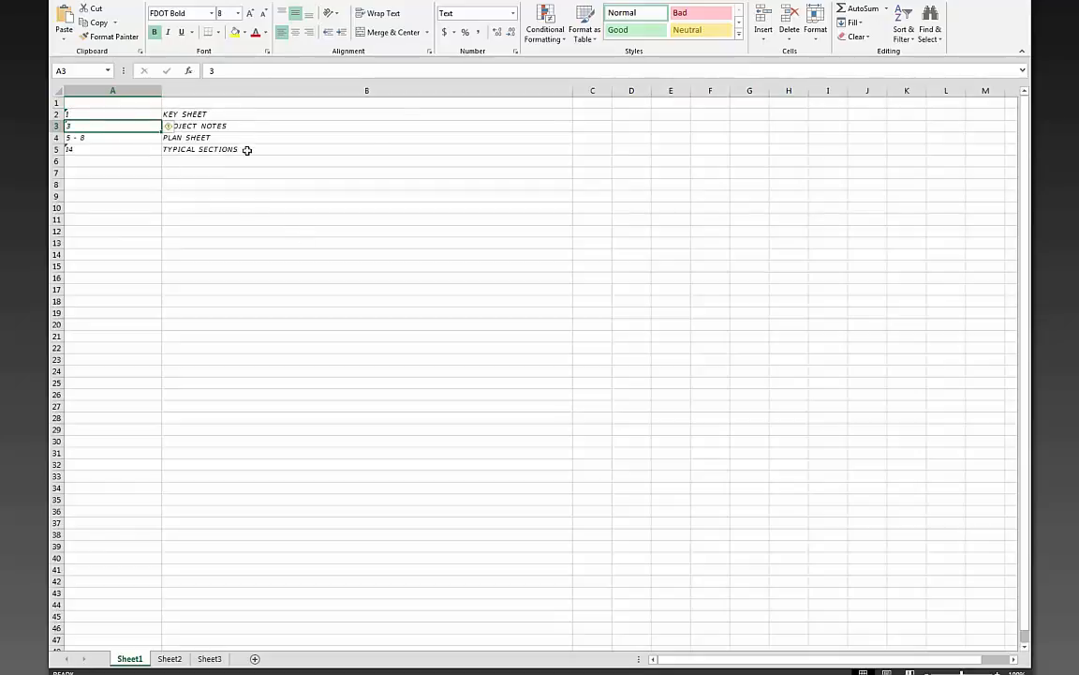
{"action": "left_click", "coordinate": [1018, 0]}
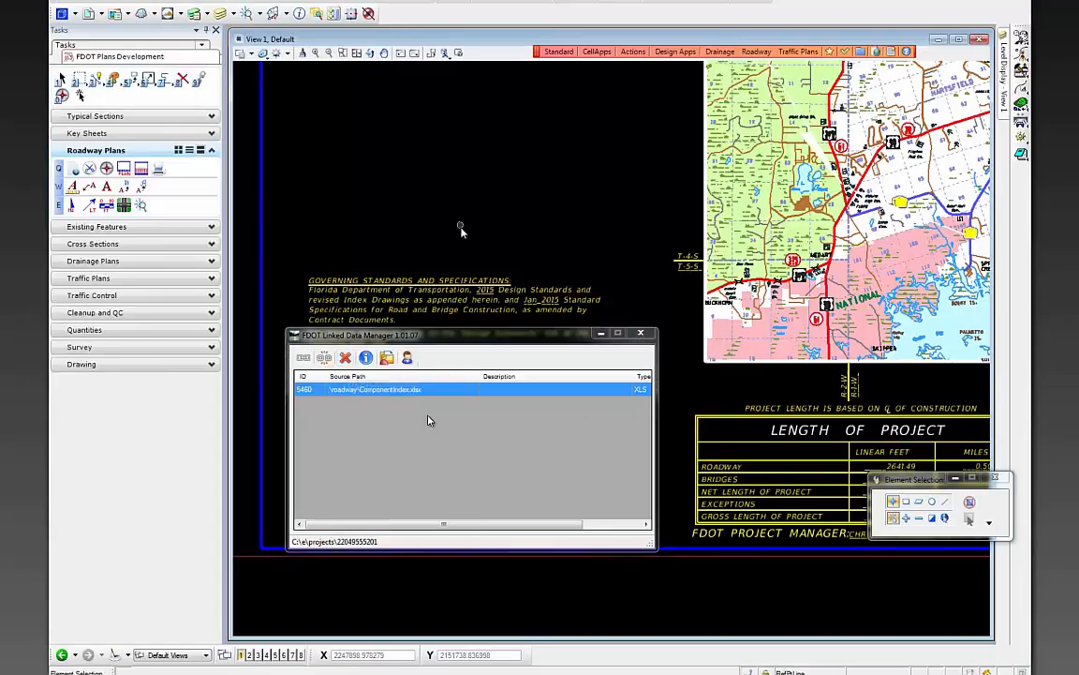
- Start a new data link from the Key Sheet Note - Plan Components template
{"action": "scroll", "coordinate": [461, 229], "scroll_direction": "down", "scroll_amount": 2}
{"action": "scroll", "coordinate": [427, 102], "scroll_direction": "up", "scroll_amount": 2}
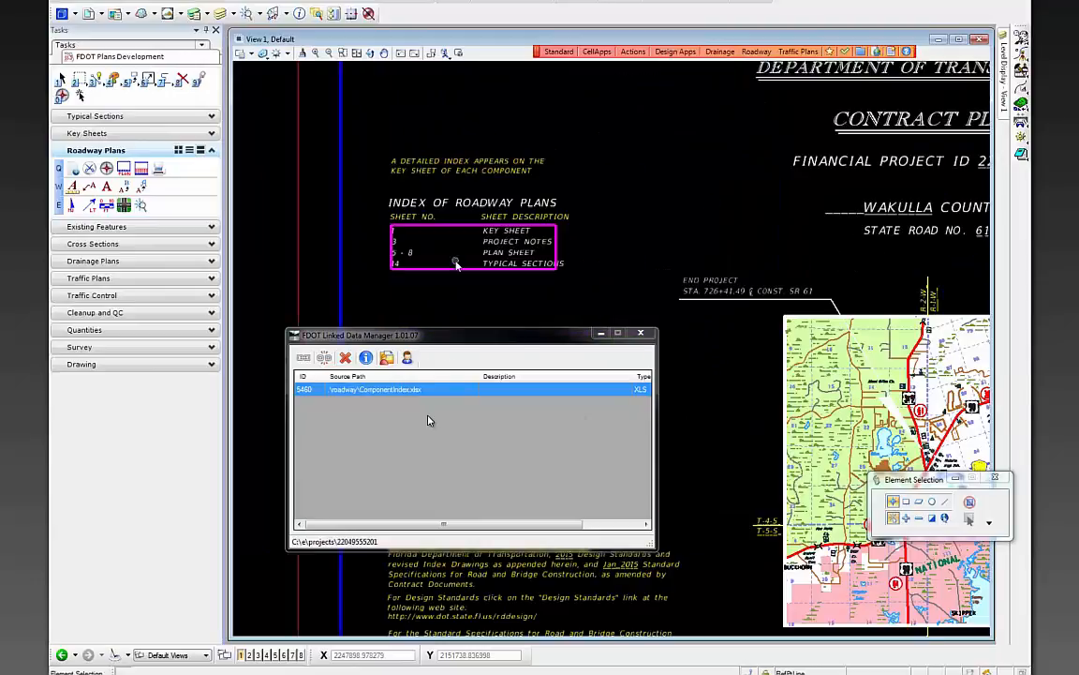
{"action": "scroll", "coordinate": [456, 265], "scroll_direction": "down", "scroll_amount": 3}
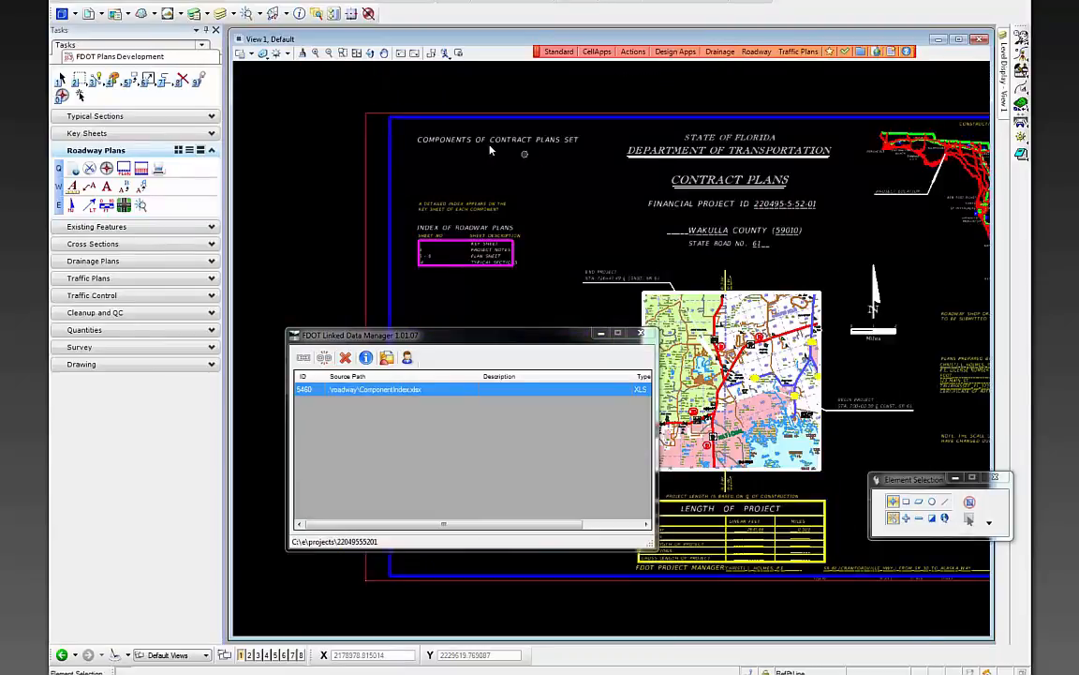
{"action": "scroll", "coordinate": [423, 140], "scroll_direction": "up", "scroll_amount": 1}
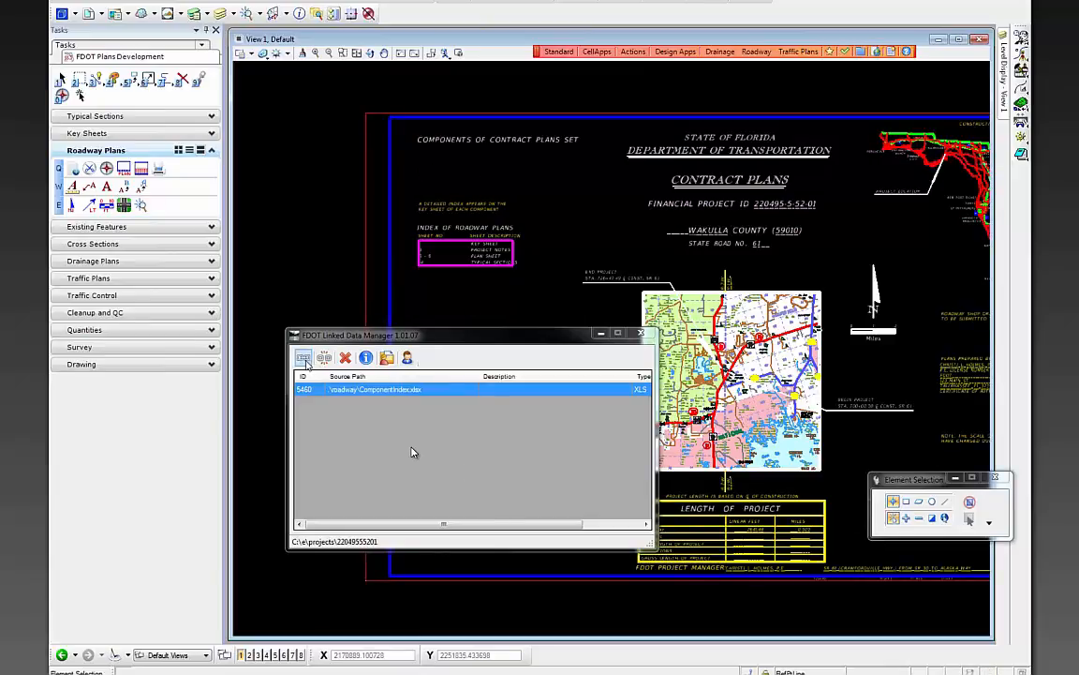
{"action": "left_click", "coordinate": [307, 363]}
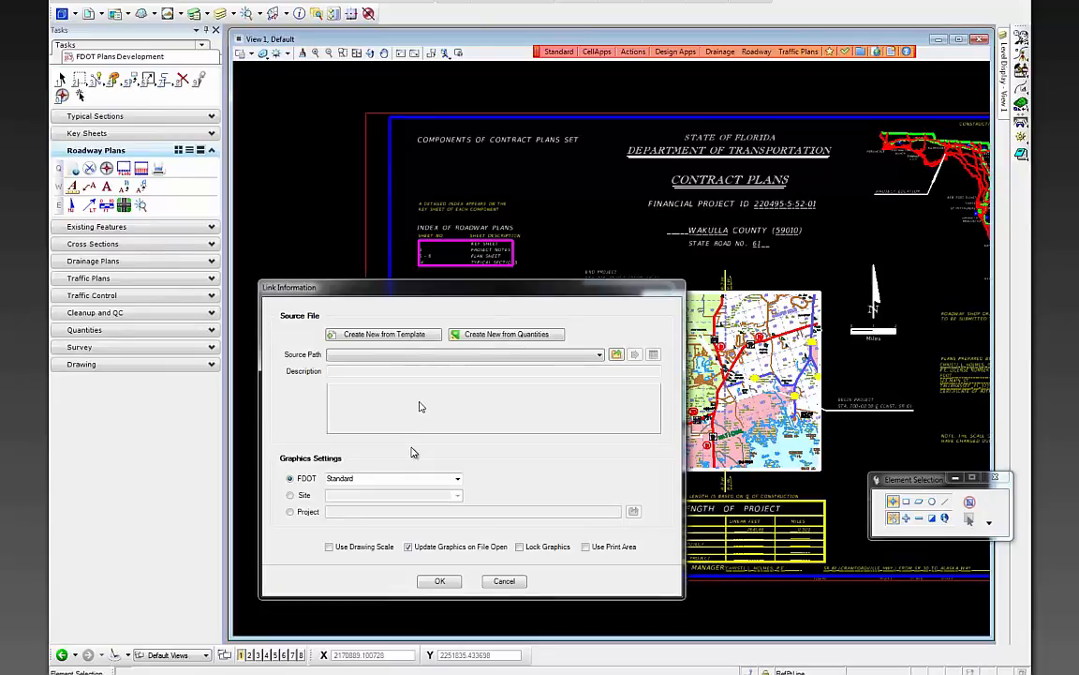
{"action": "left_click", "coordinate": [393, 335]}
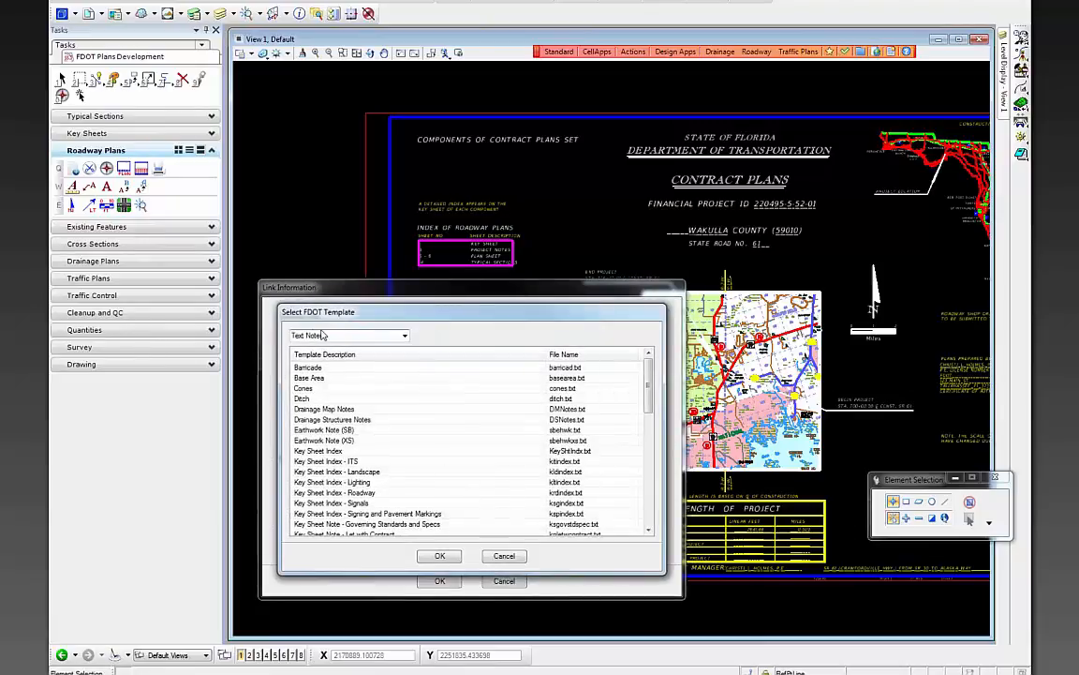
{"action": "left_click", "coordinate": [417, 503]}
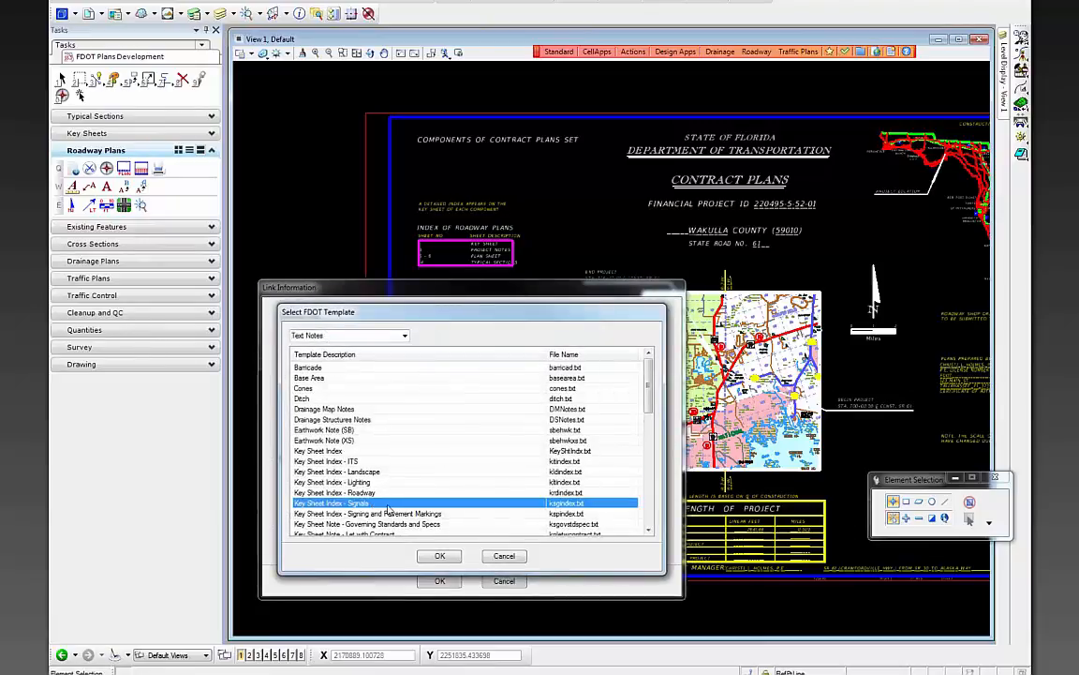
{"action": "scroll", "coordinate": [417, 516], "scroll_direction": "down", "scroll_amount": 1}
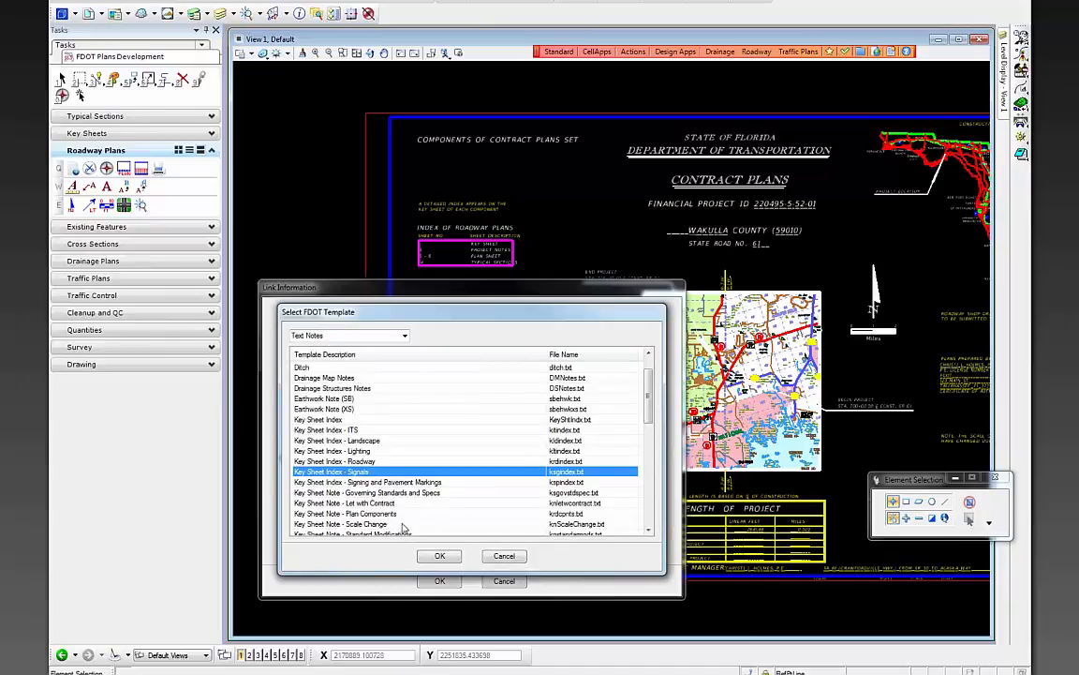
{"action": "scroll", "coordinate": [402, 520], "scroll_direction": "down", "scroll_amount": 1}
{"action": "left_click", "coordinate": [394, 482]}
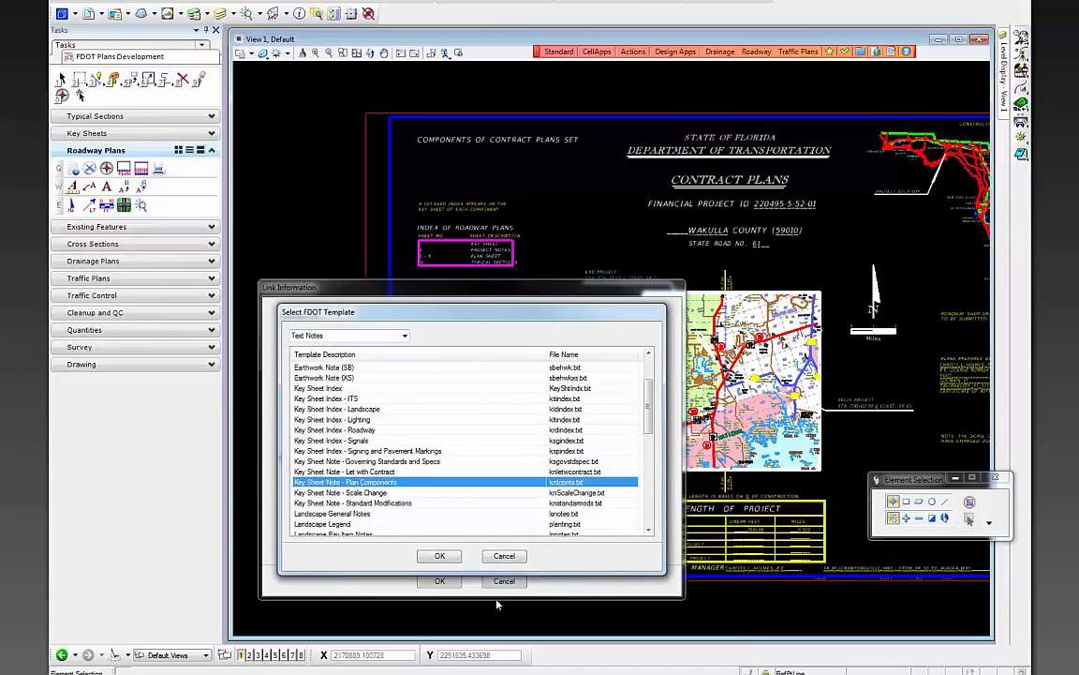
{"action": "left_click", "coordinate": [439, 555]}
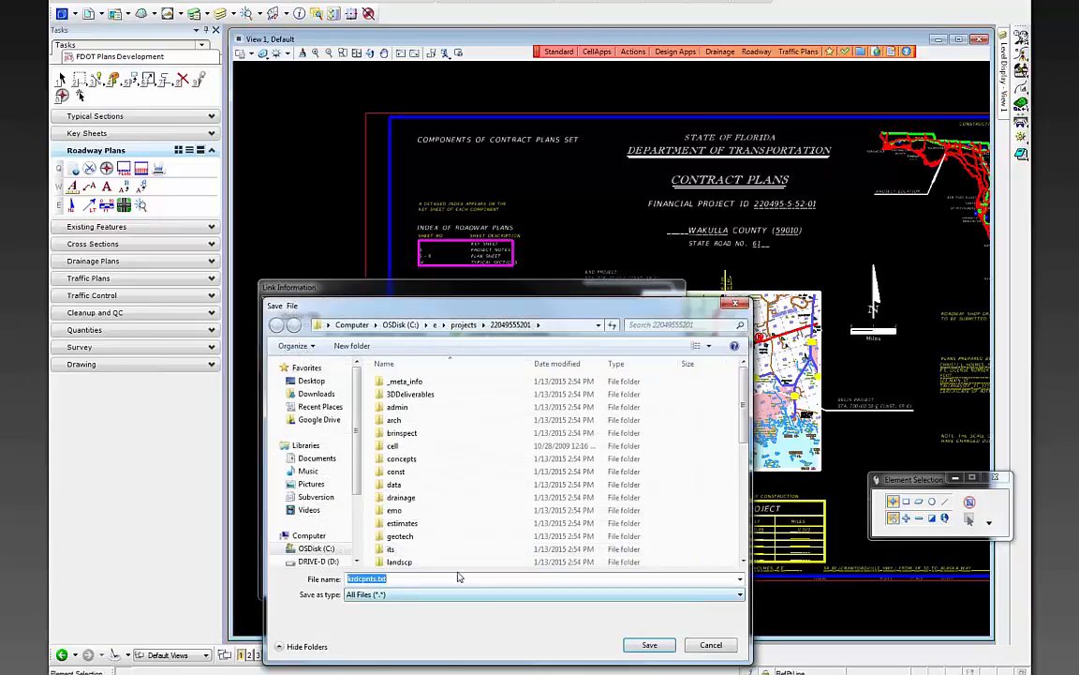
- Save the linked file as krdcpnts.txt in the roadway folder with Use Drawing Scale on
{"action": "left_click", "coordinate": [395, 510]}
{"action": "scroll", "coordinate": [422, 525], "scroll_direction": "down", "scroll_amount": 3}
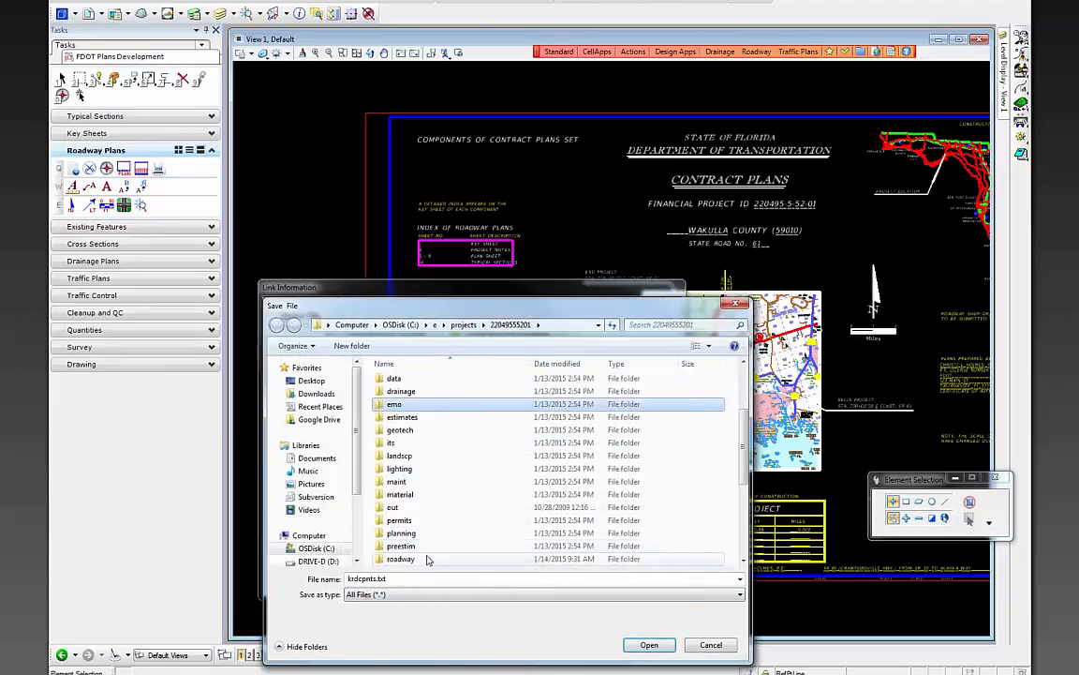
{"action": "double_click", "coordinate": [426, 560]}
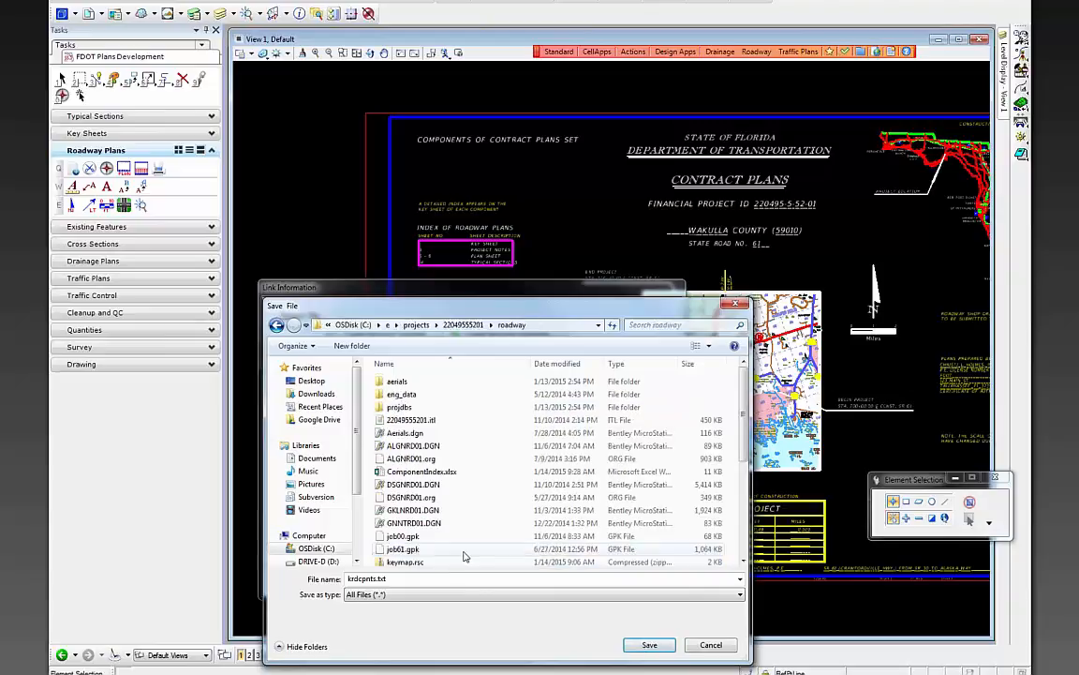
{"action": "left_click", "coordinate": [646, 645]}
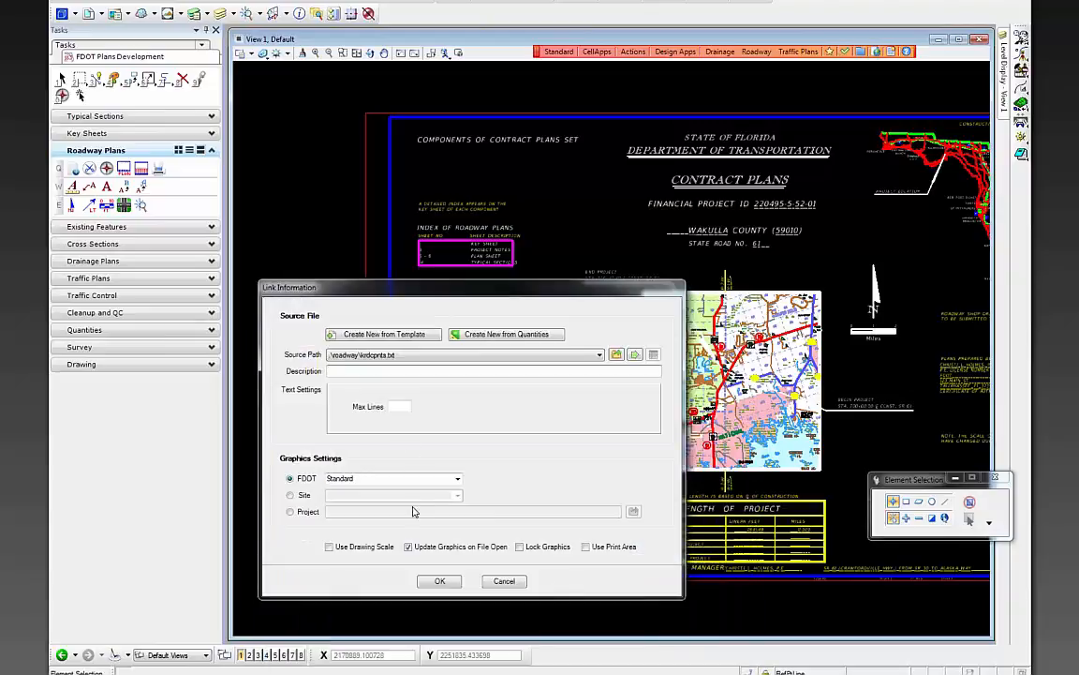
{"action": "left_click", "coordinate": [329, 546]}
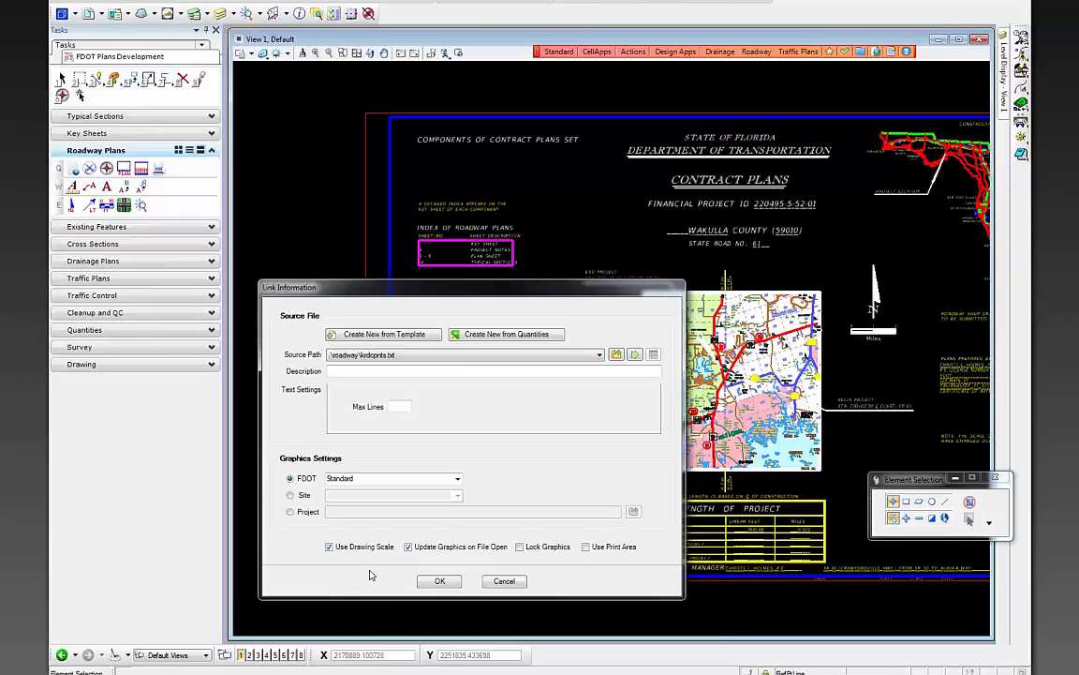
{"action": "left_click", "coordinate": [440, 581]}
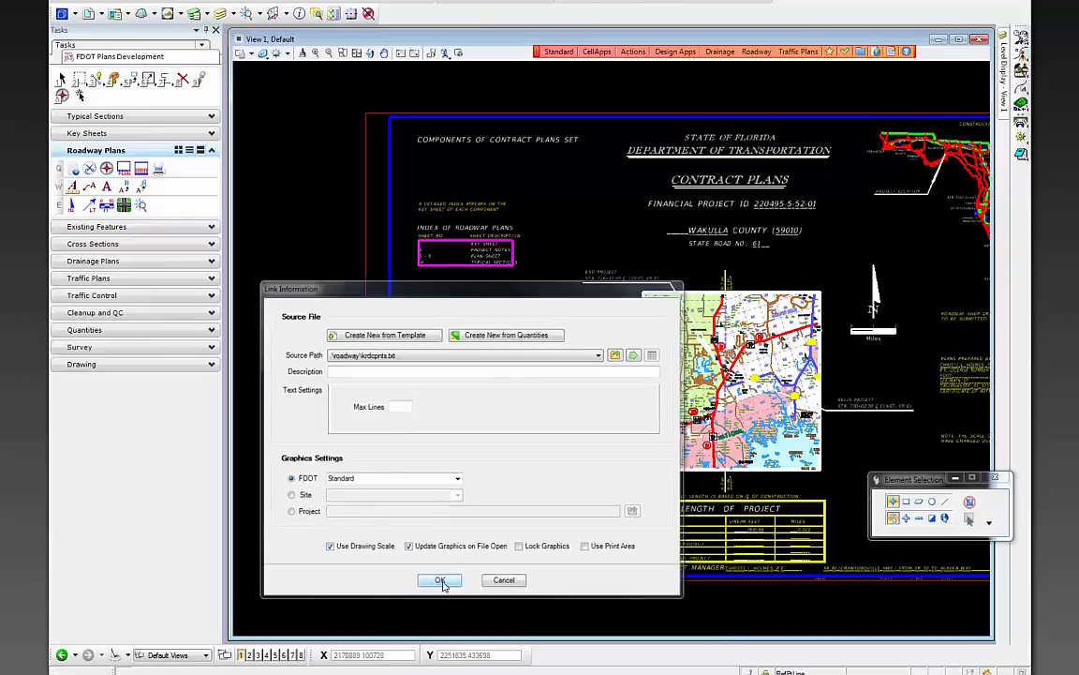
- Place the plan components list under the Components of Contract Plans Set heading
{"action": "scroll", "coordinate": [427, 137], "scroll_direction": "up", "scroll_amount": 3}
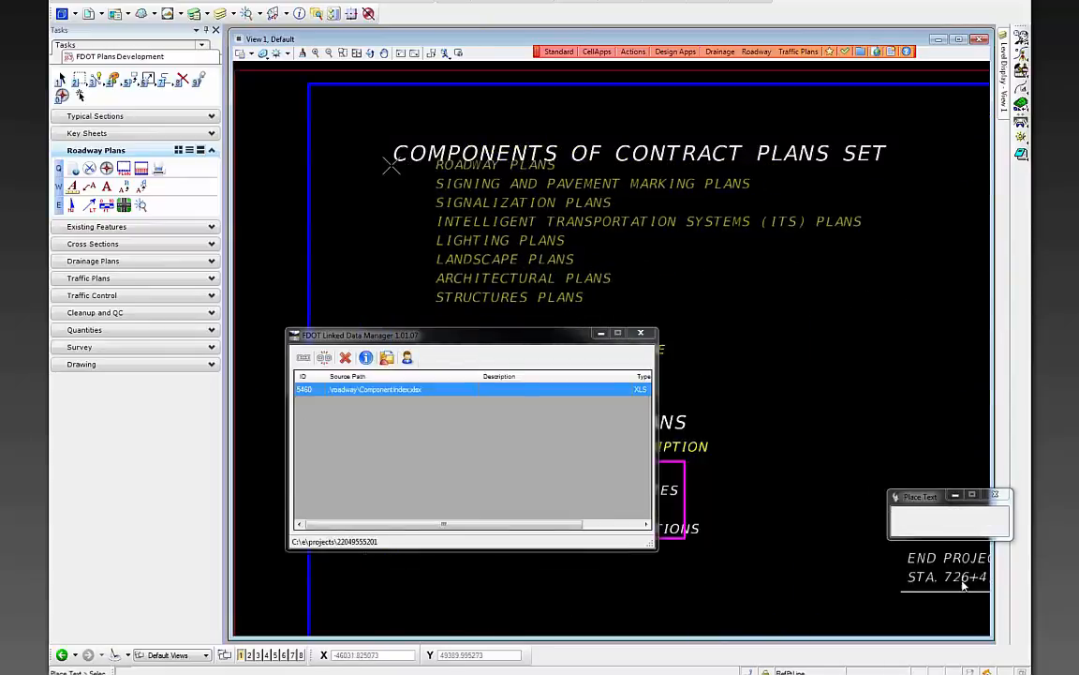
{"action": "left_click", "coordinate": [378, 397]}
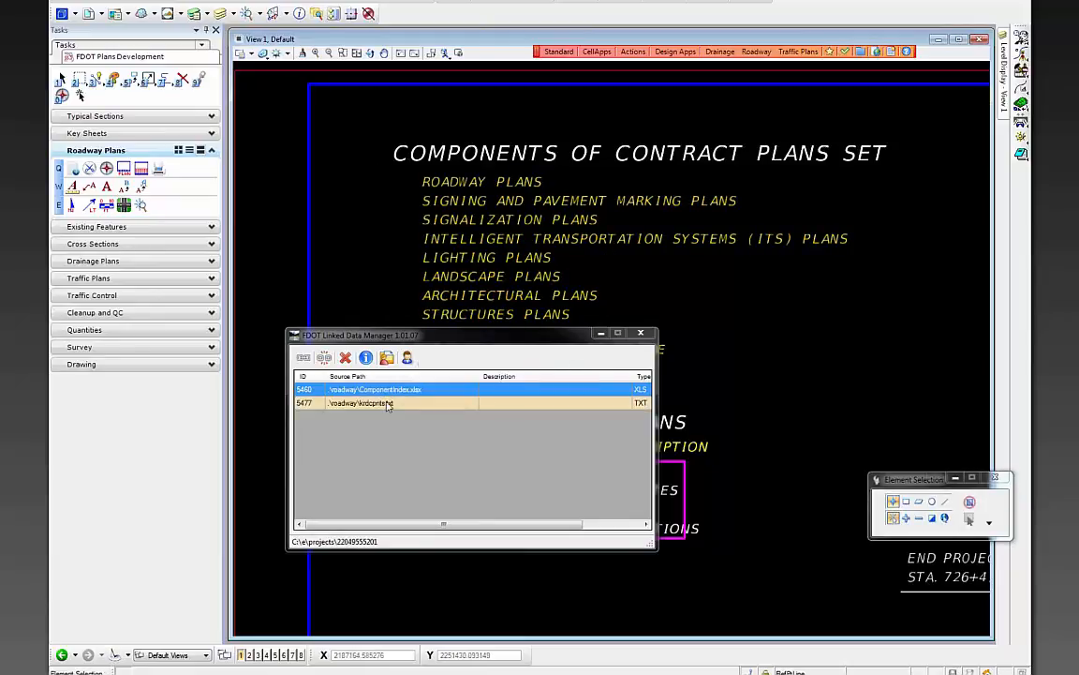
{"action": "left_click", "coordinate": [384, 403]}
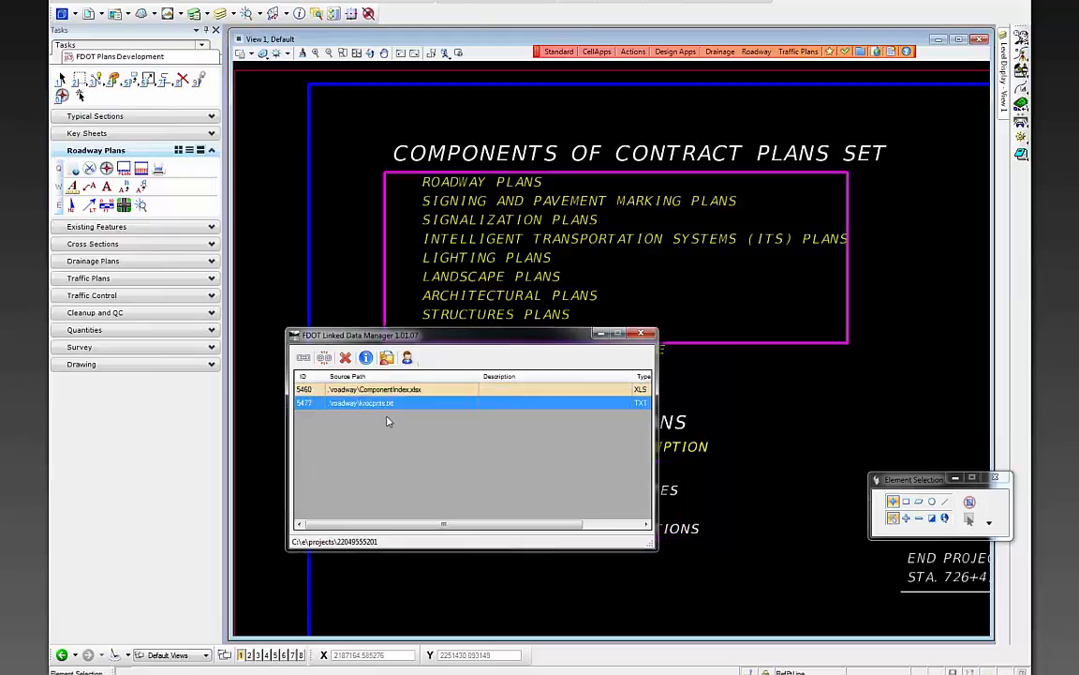
{"action": "right_click", "coordinate": [392, 404]}
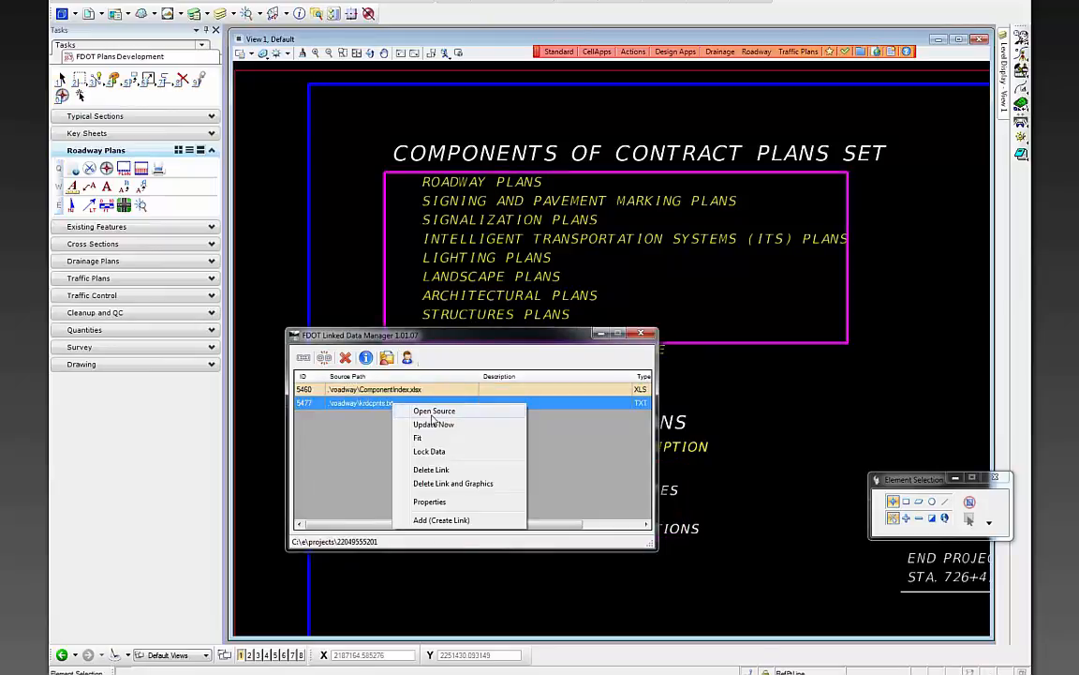
- Delete the last five lines of krdcpnts.txt and save it, keeping Roadway, Signing and Pavement Marking, and Signalization Plans
{"action": "left_click", "coordinate": [433, 412]}
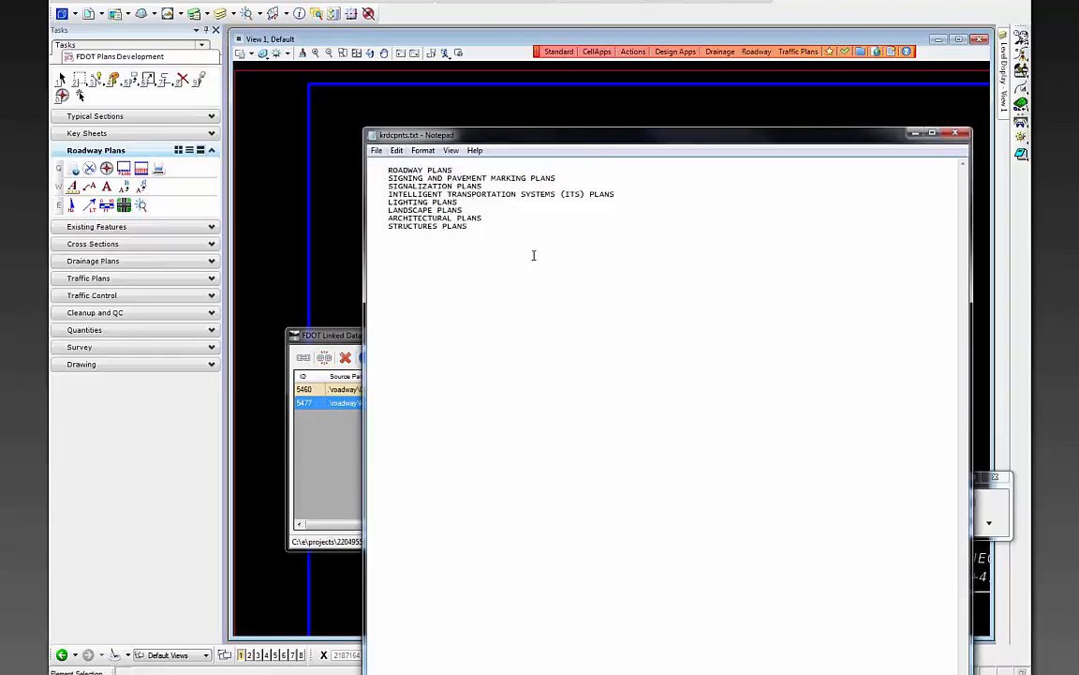
{"action": "left_click_drag", "start_coordinate": [503, 223], "coordinate": [374, 193]}
{"action": "key", "text": "Delete"}
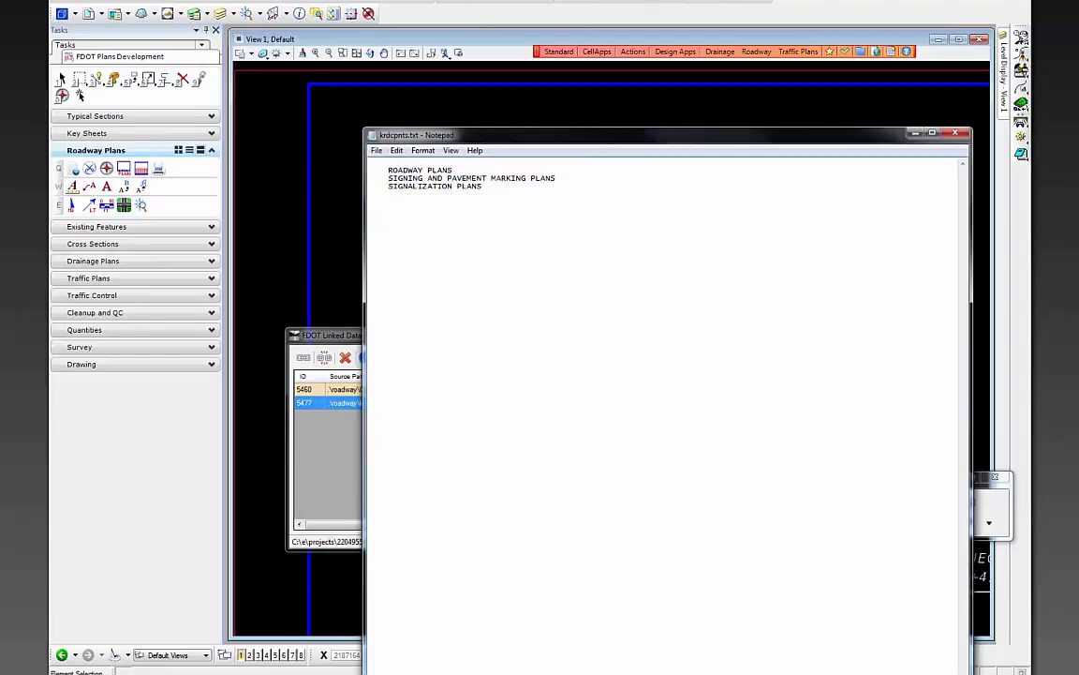
{"action": "left_click", "coordinate": [375, 150]}
{"action": "left_click", "coordinate": [406, 195]}
- Close Notepad and refresh the krdcpnts.txt link so the key sheet shows the shortened list
{"action": "left_click", "coordinate": [957, 134]}
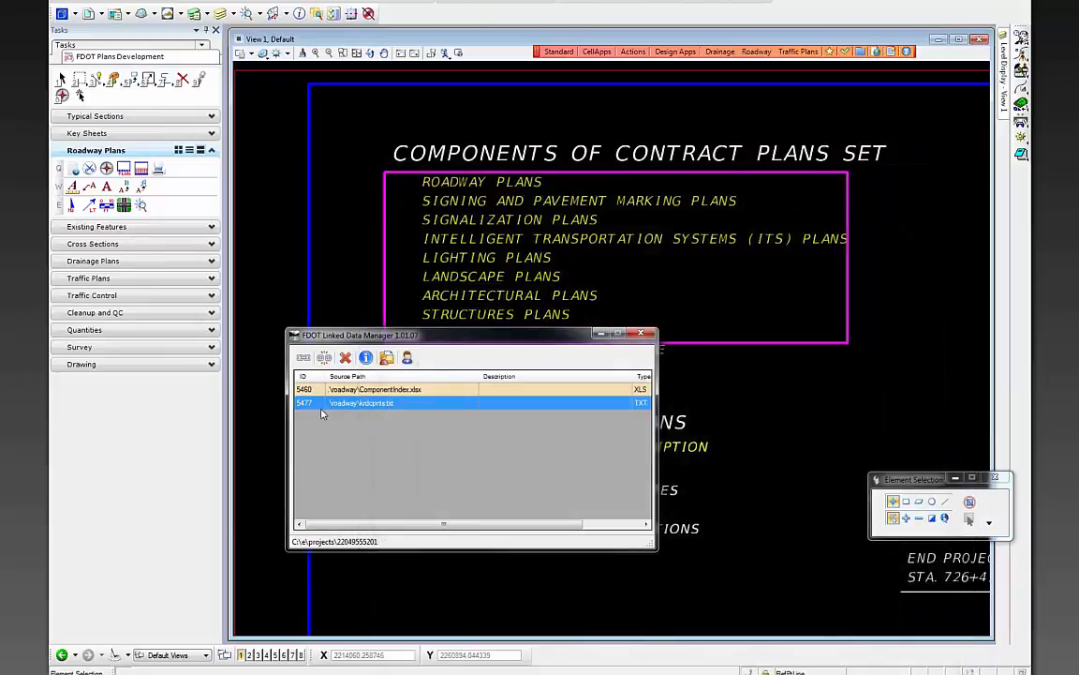
{"action": "right_click", "coordinate": [381, 404]}
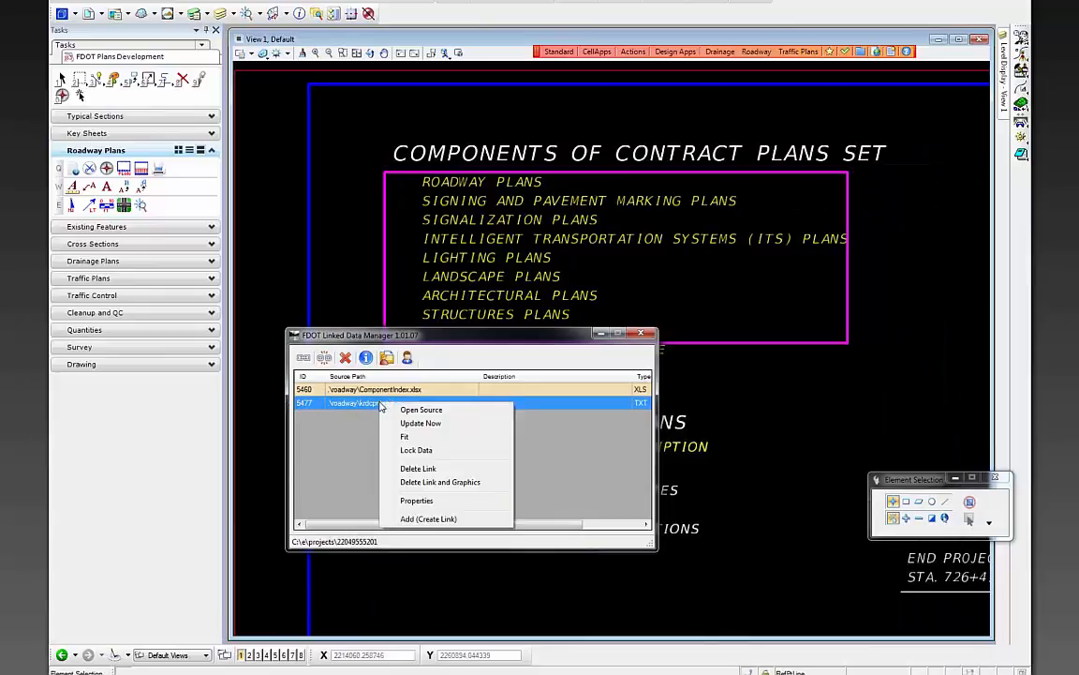
{"action": "left_click", "coordinate": [421, 423]}
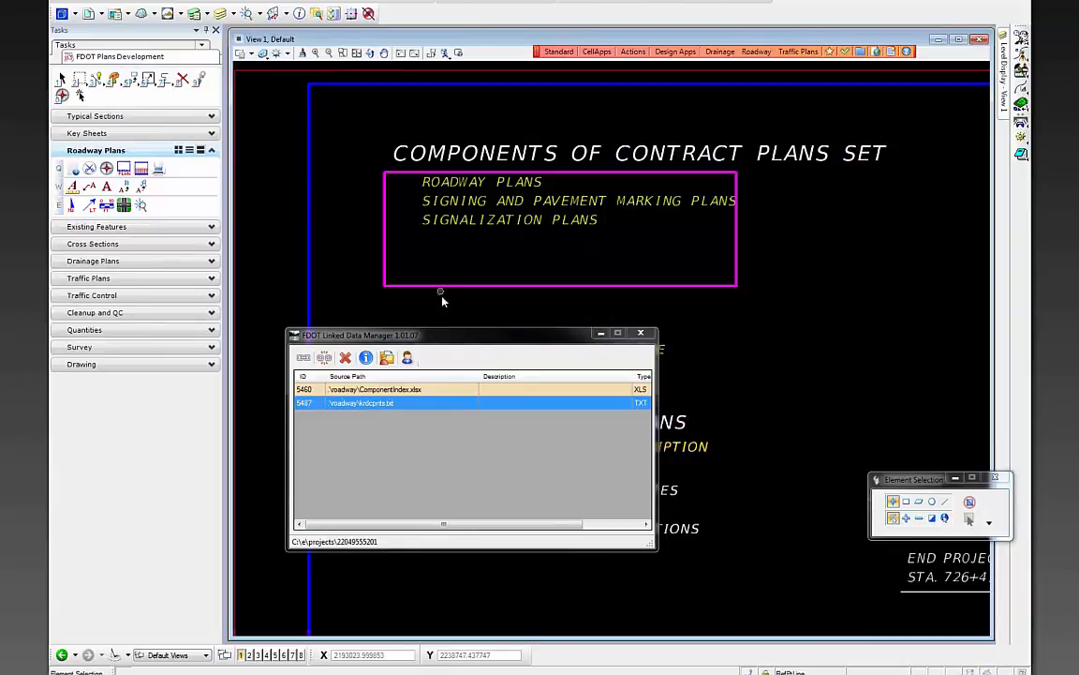
- Check the Index of Roadway Plans table, then close the Linked Data Manager
{"action": "left_click_drag", "start_coordinate": [459, 336], "coordinate": [464, 191]}
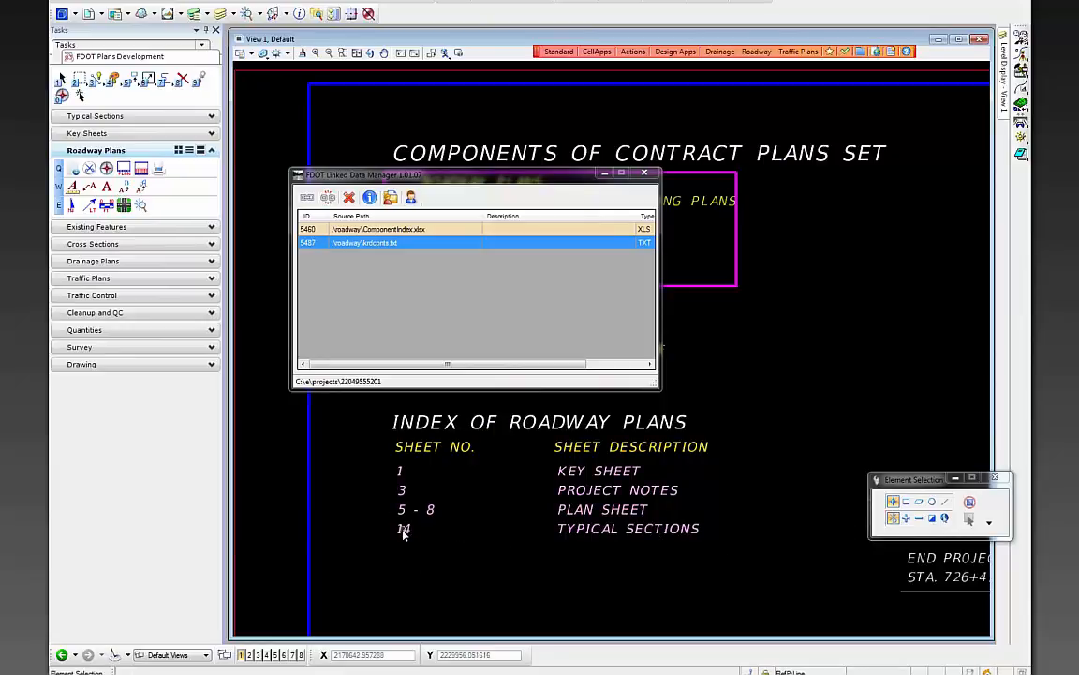
{"action": "scroll", "coordinate": [725, 517], "scroll_direction": "down", "scroll_amount": 3}
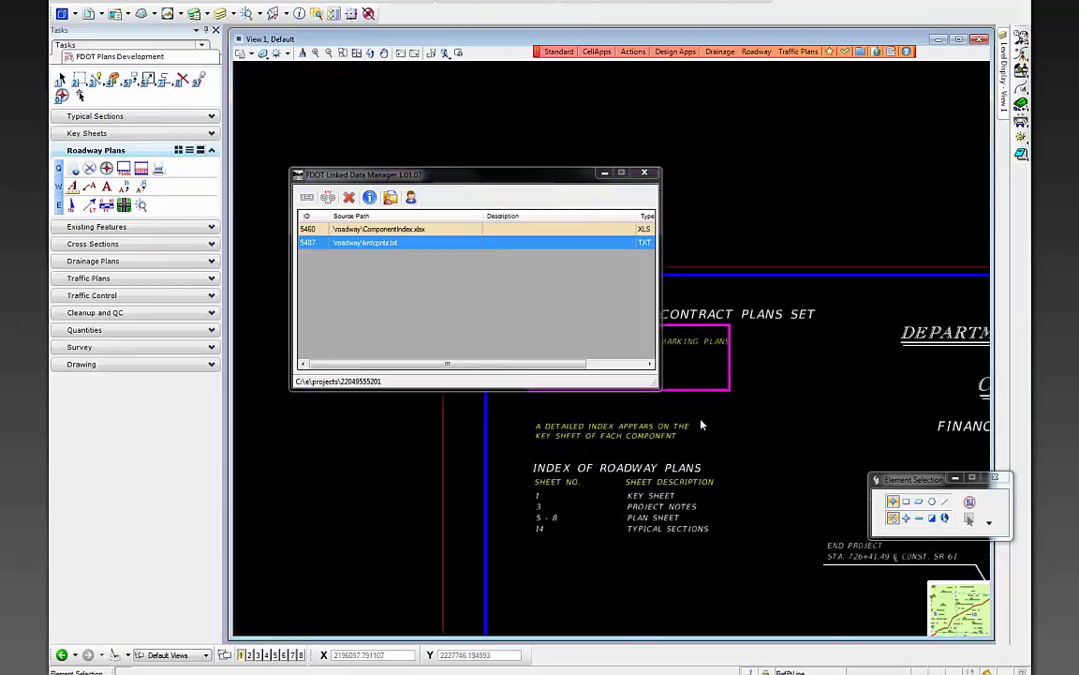
{"action": "scroll", "coordinate": [799, 492], "scroll_direction": "up", "scroll_amount": 1}
{"action": "scroll", "coordinate": [738, 284], "scroll_direction": "down", "scroll_amount": 2}
{"action": "scroll", "coordinate": [798, 345], "scroll_direction": "up", "scroll_amount": 2}
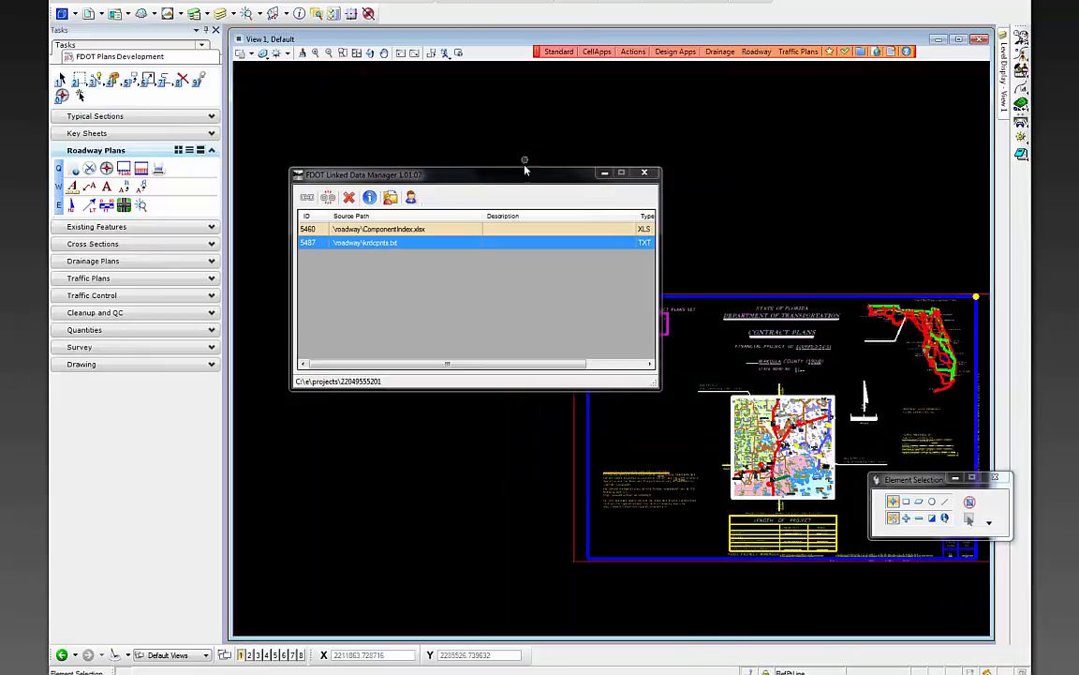
{"action": "mouse_move", "coordinate": [520, 177]}
{"action": "left_mouse_down"}
{"action": "mouse_move", "coordinate": [486, 81]}
{"action": "mouse_move", "coordinate": [446, 74]}
{"action": "left_mouse_up"}
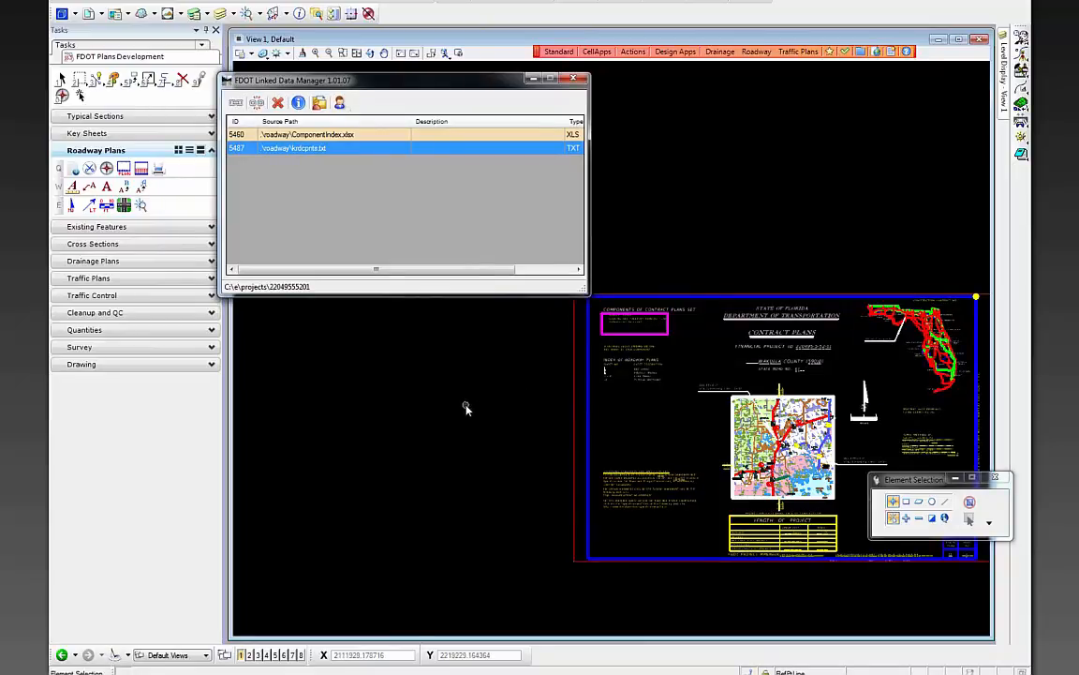
{"action": "left_click", "coordinate": [573, 79]}
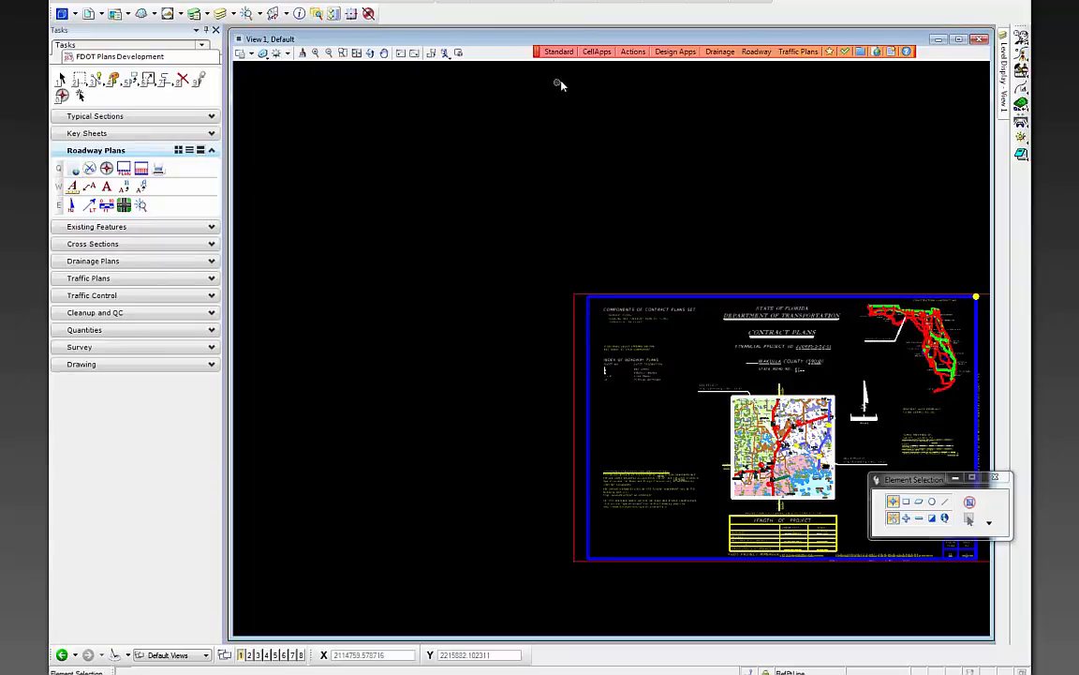
- Create the KEYSSP01 KEY SHEET file in the Signing & Pavement Marking file group
{"action": "left_click", "coordinate": [624, 53]}
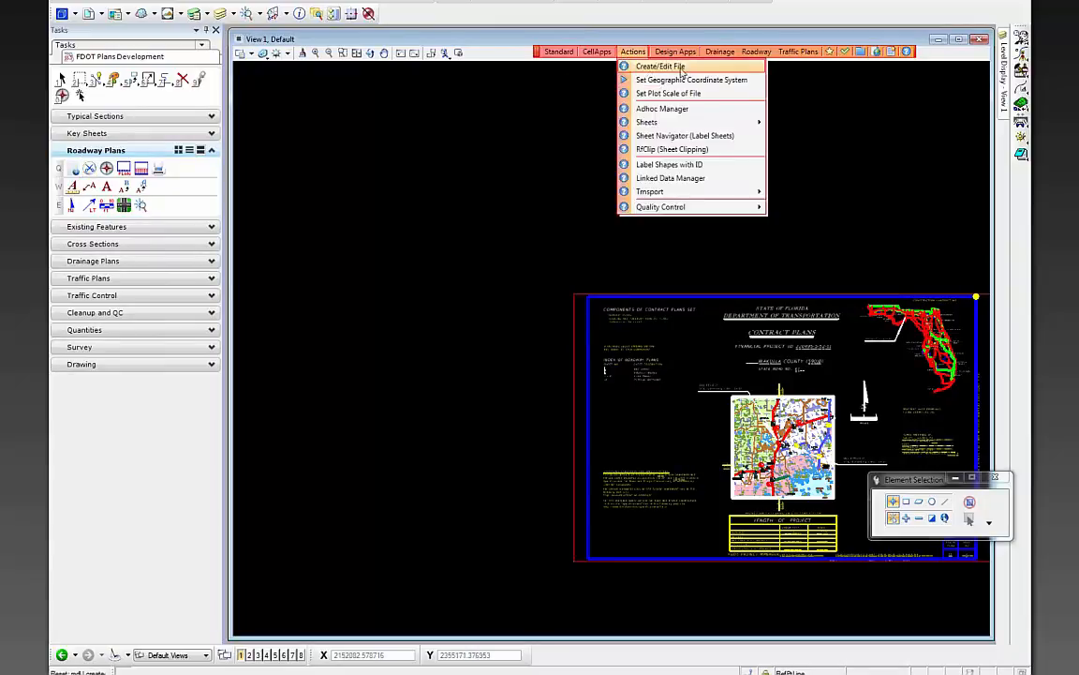
{"action": "left_click", "coordinate": [688, 65]}
{"action": "left_click_drag", "start_coordinate": [465, 116], "coordinate": [375, 106]}
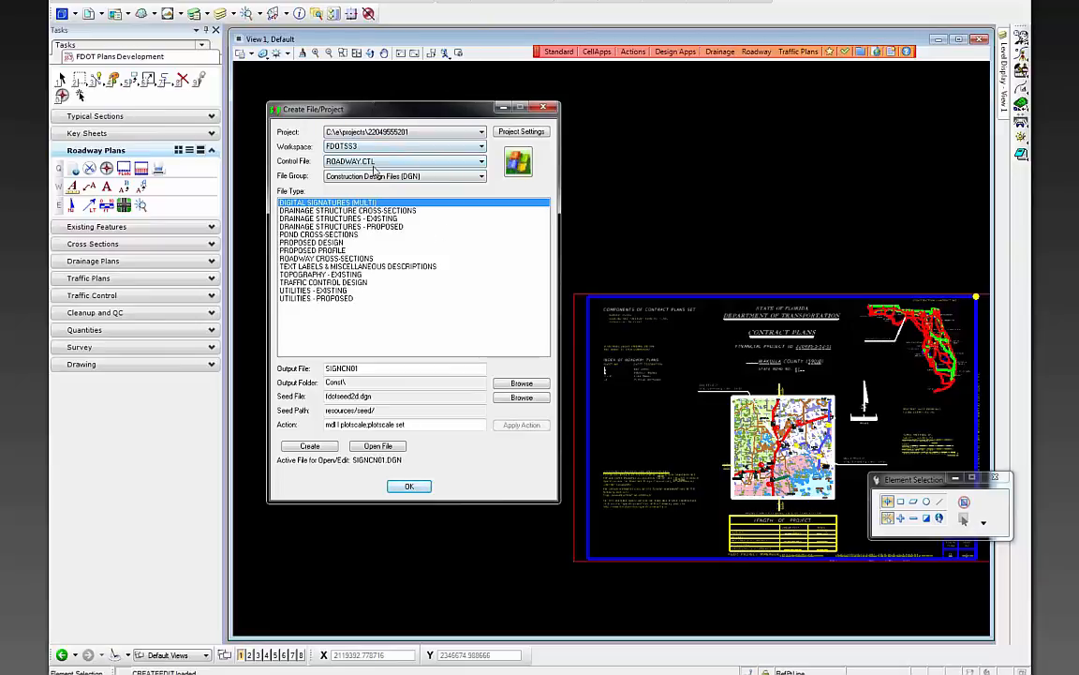
{"action": "left_click", "coordinate": [323, 177]}
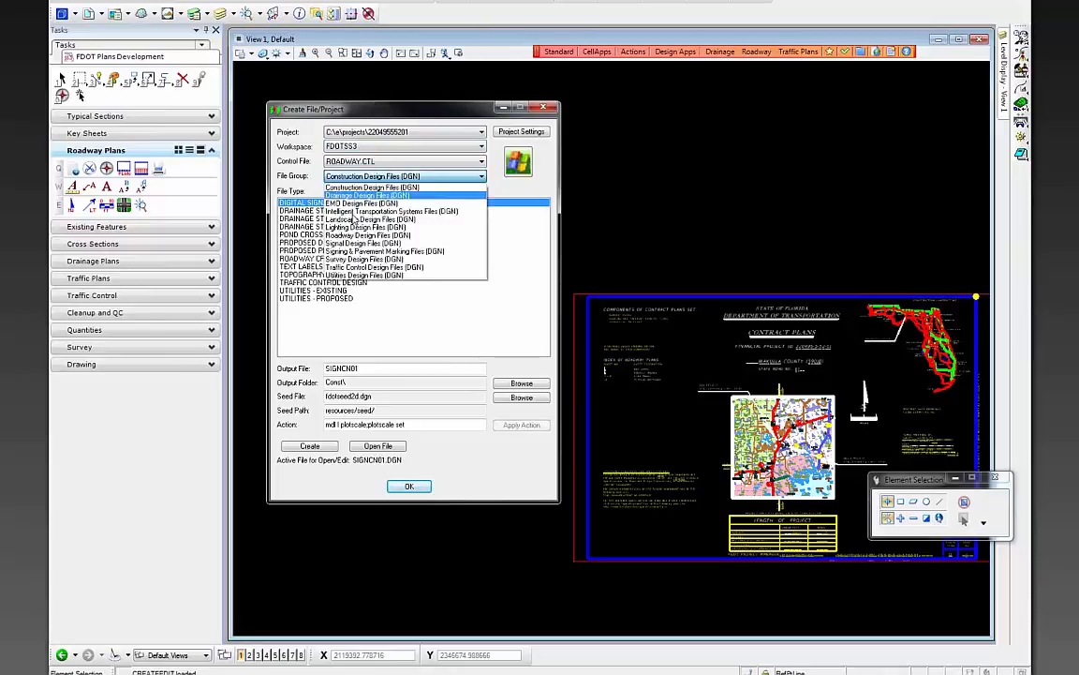
{"action": "left_click", "coordinate": [374, 236]}
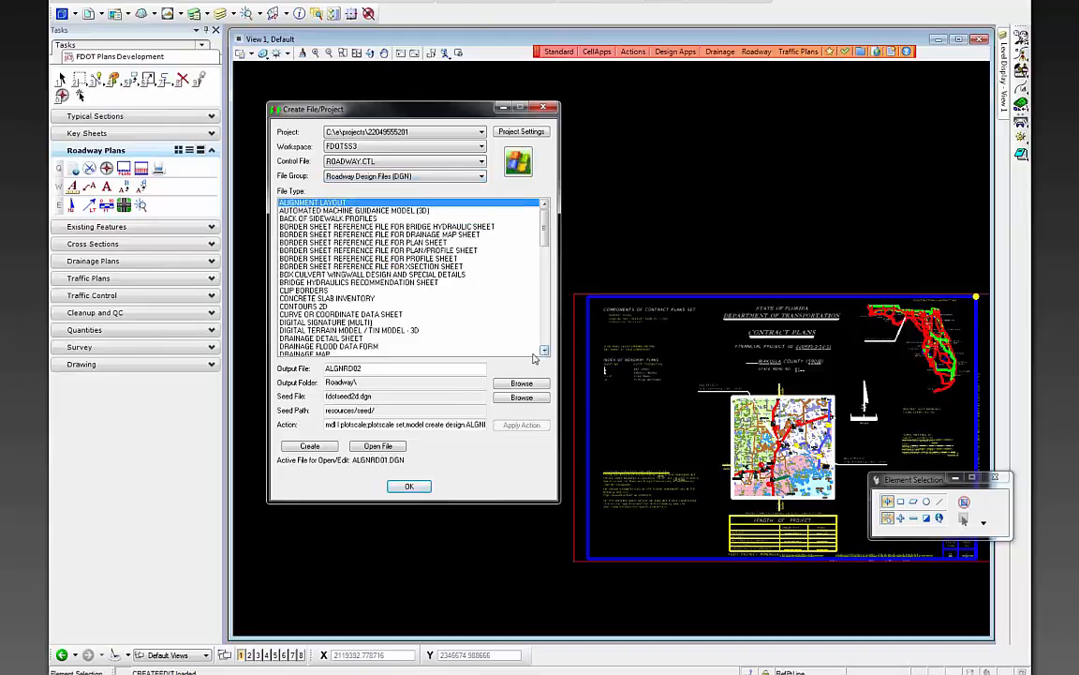
{"action": "left_click", "coordinate": [342, 175]}
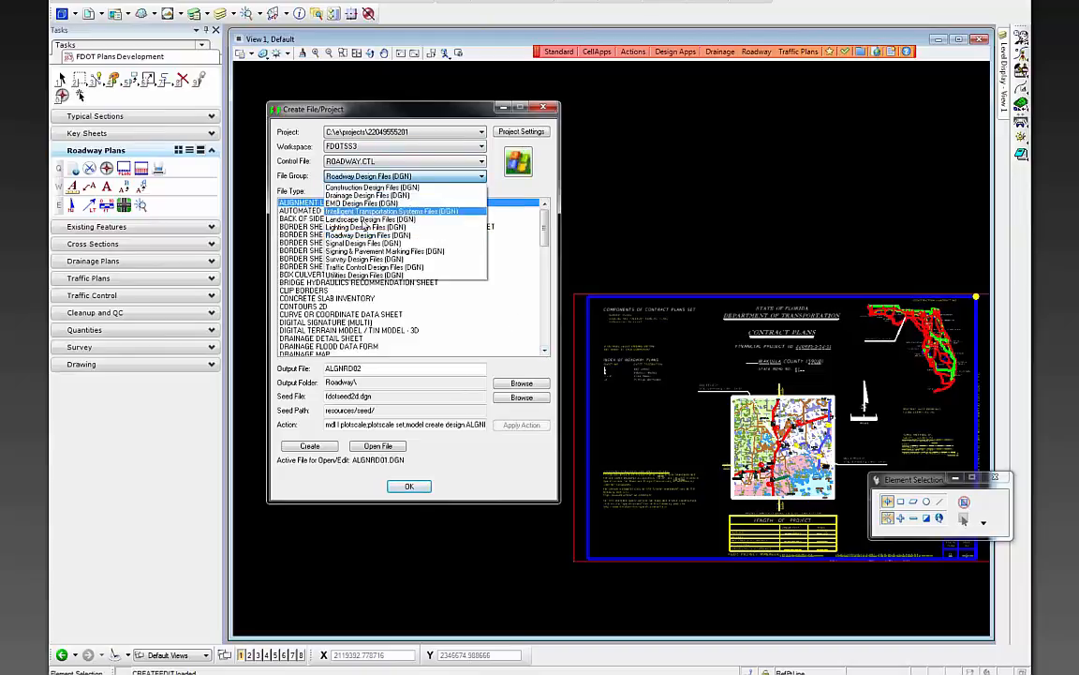
{"action": "left_click", "coordinate": [367, 251]}
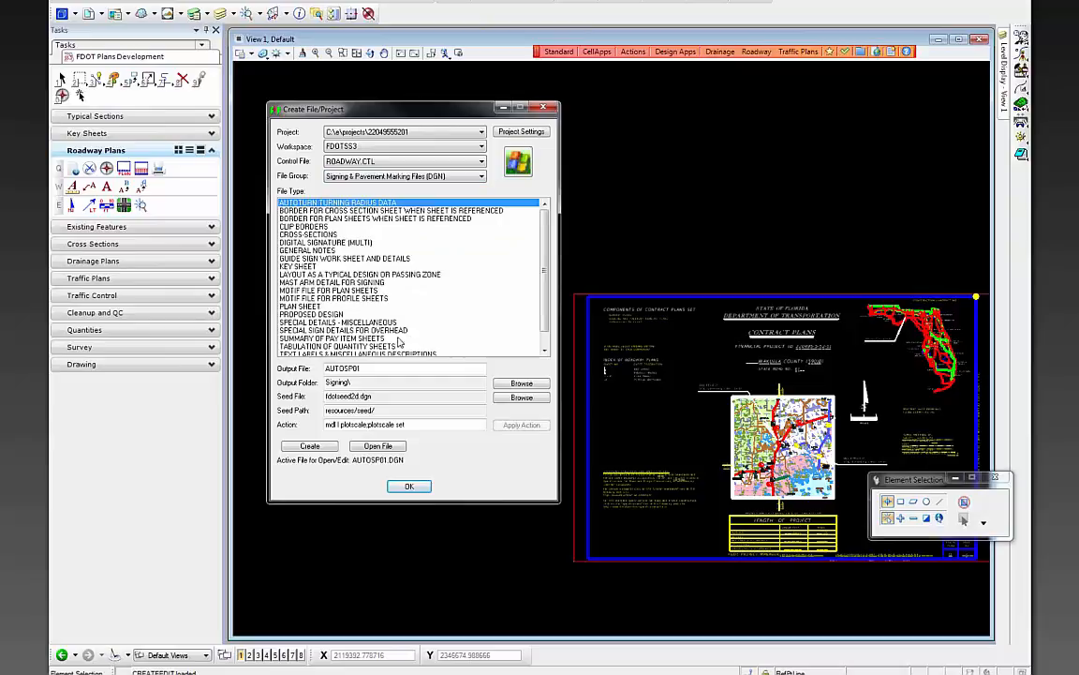
{"action": "left_click", "coordinate": [310, 267]}
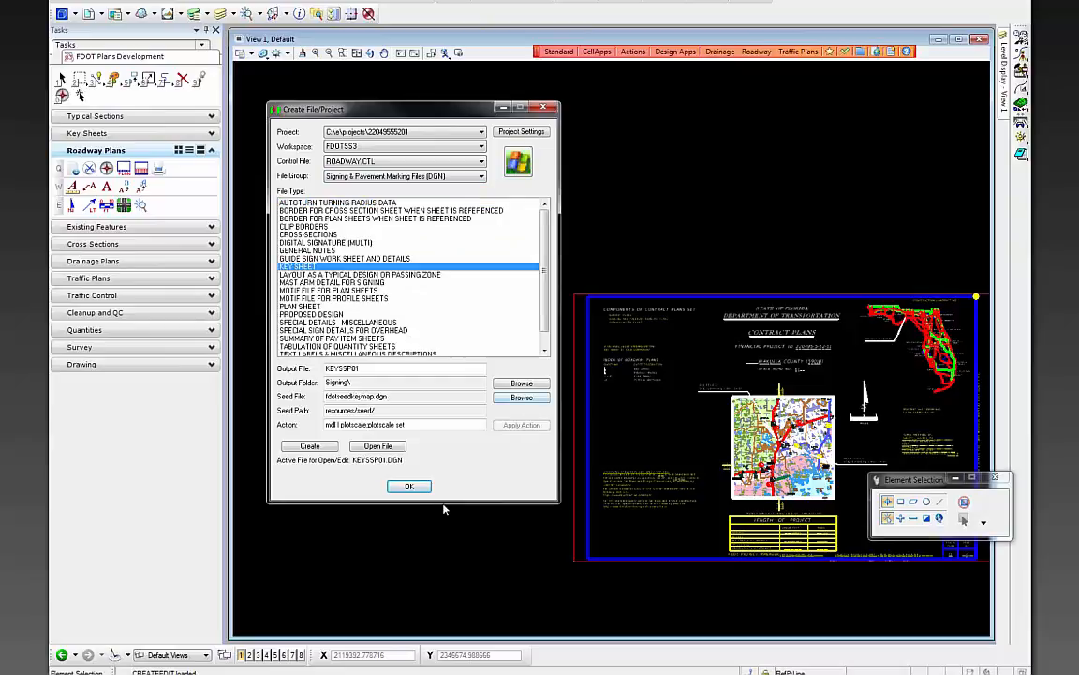
{"action": "left_click", "coordinate": [310, 446]}
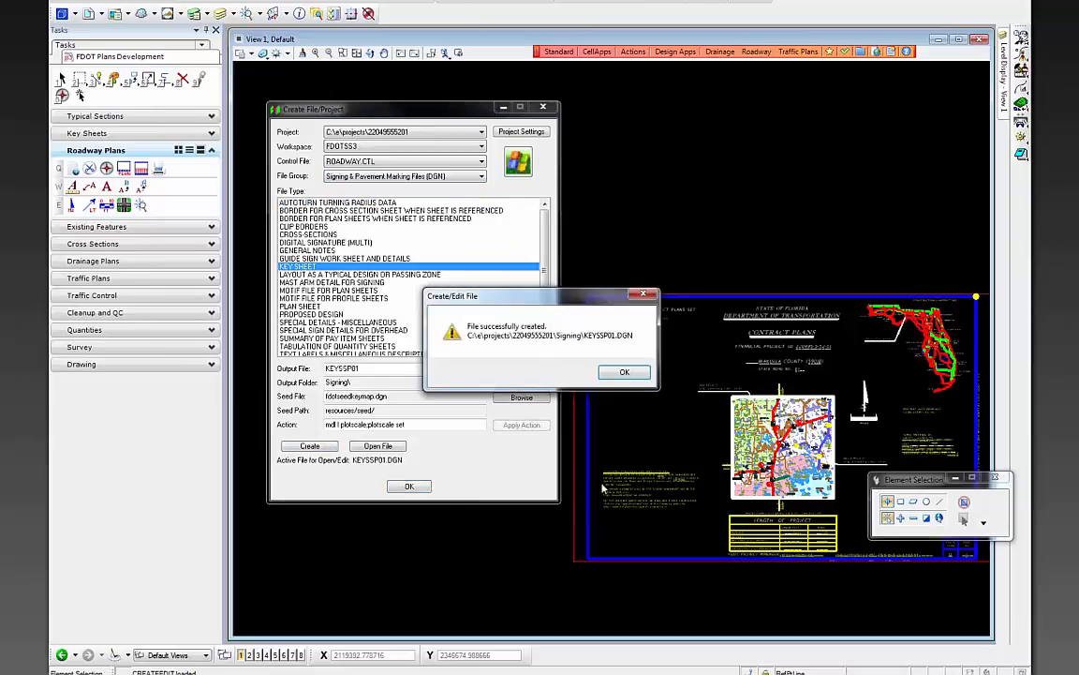
{"action": "left_click", "coordinate": [624, 372]}
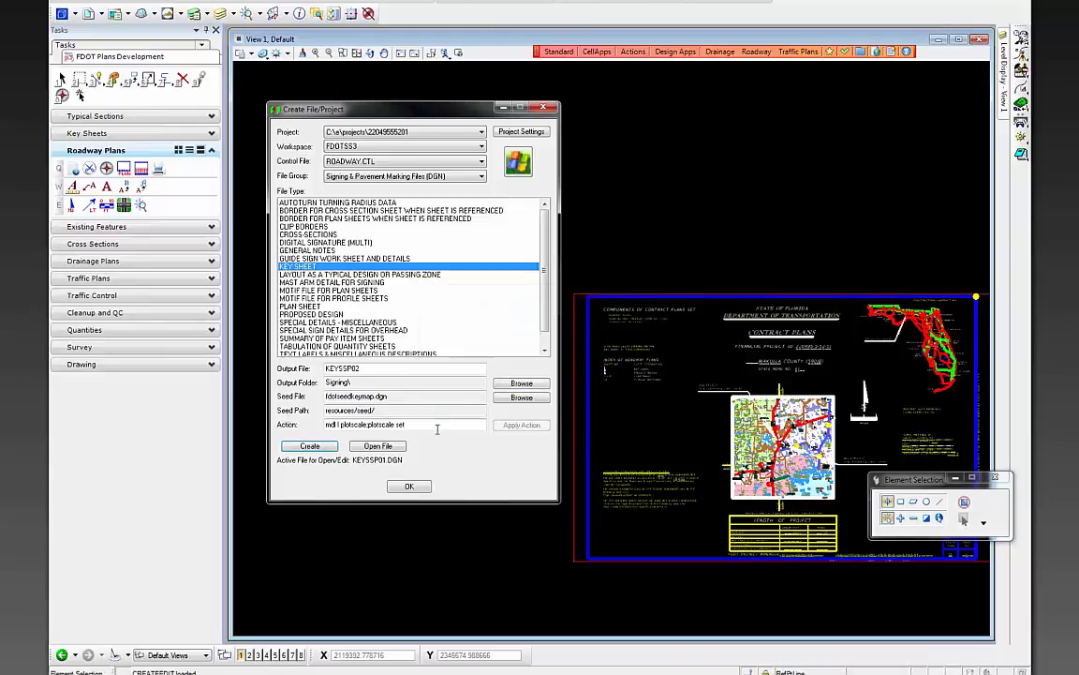
- Open KEYSSP01.DGN at plot scale 50
{"action": "left_click", "coordinate": [377, 446]}
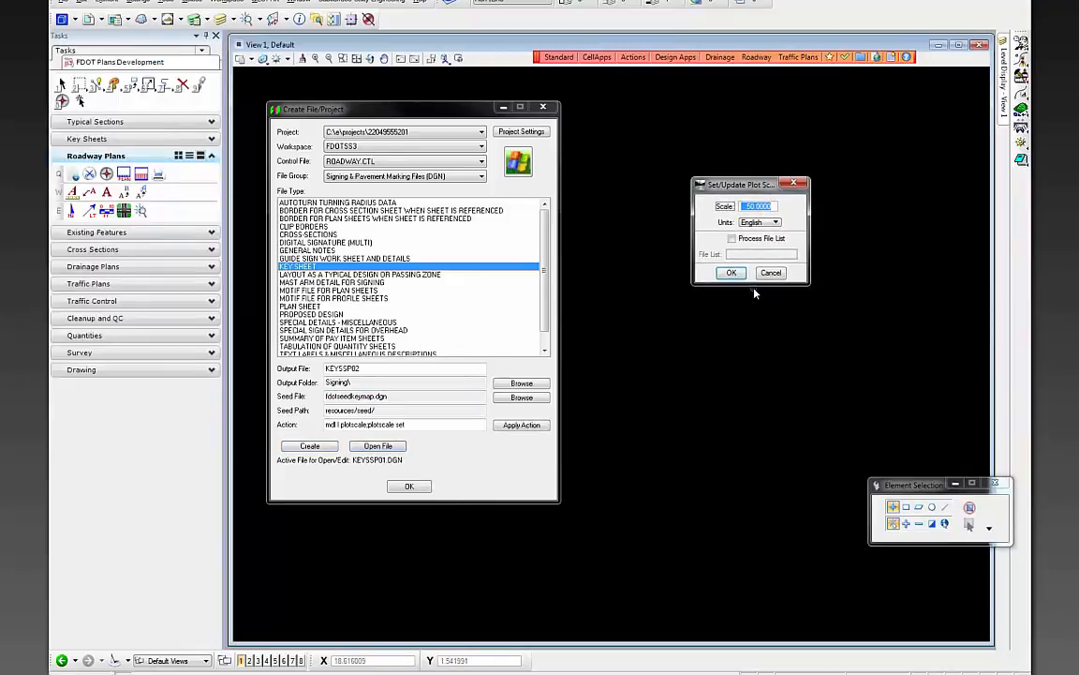
{"action": "left_click", "coordinate": [743, 278]}
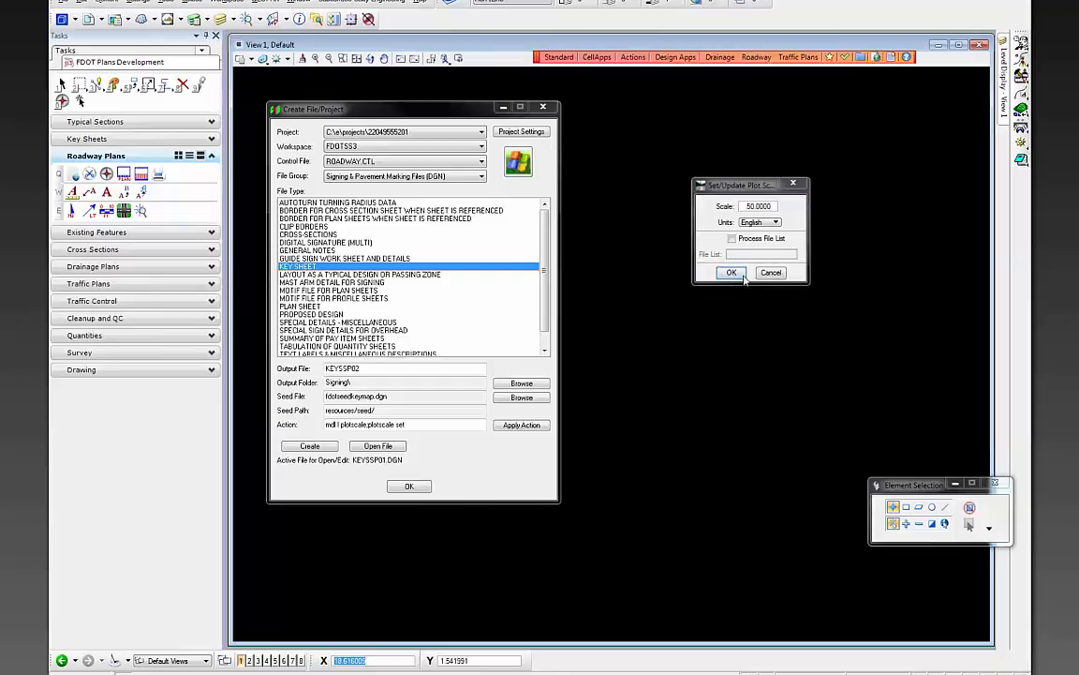
{"action": "left_click", "coordinate": [412, 489]}
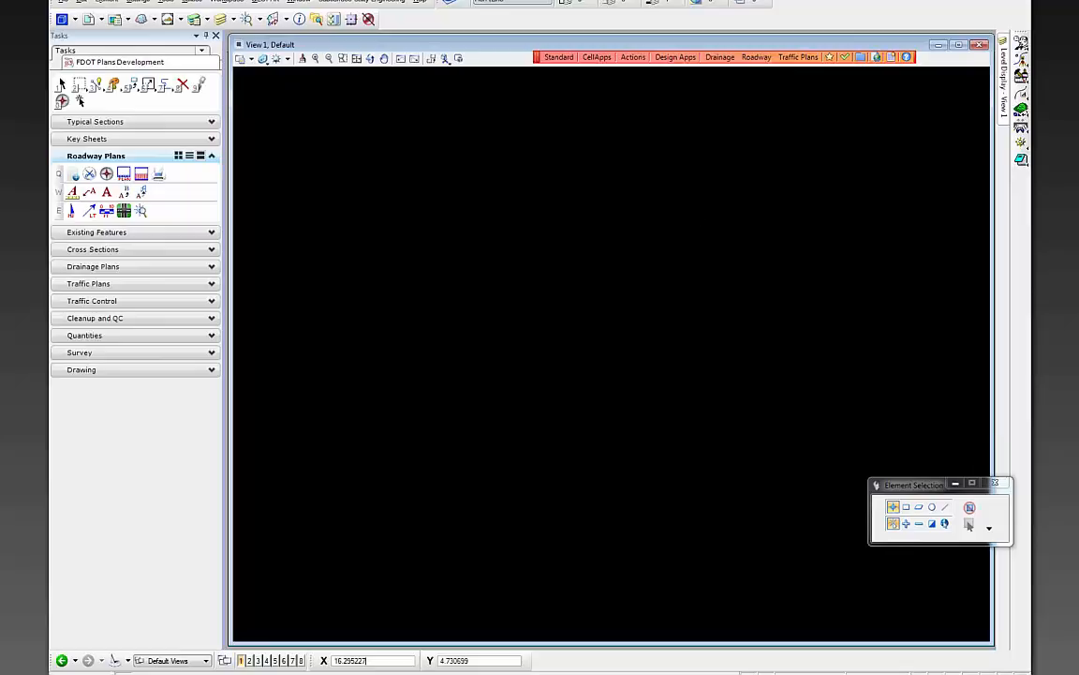
- Attach the Roadway.cel cell library and preview its KS key sheet cells, such as KSLighting
{"action": "left_click", "coordinate": [105, 3]}
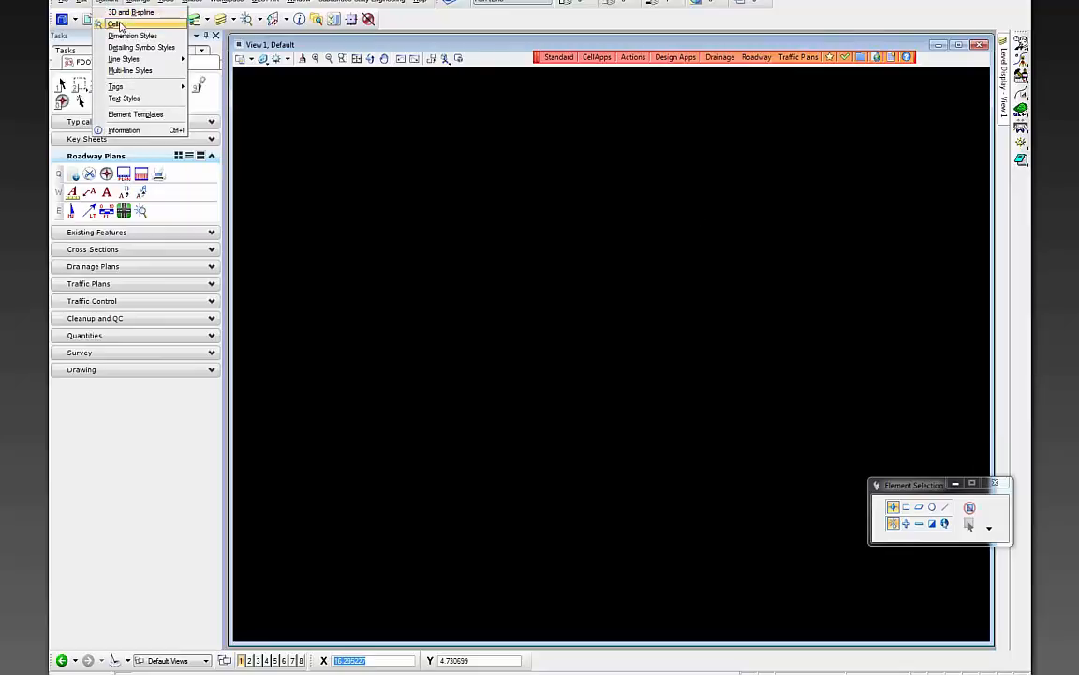
{"action": "left_click", "coordinate": [114, 23]}
{"action": "left_click", "coordinate": [512, 357]}
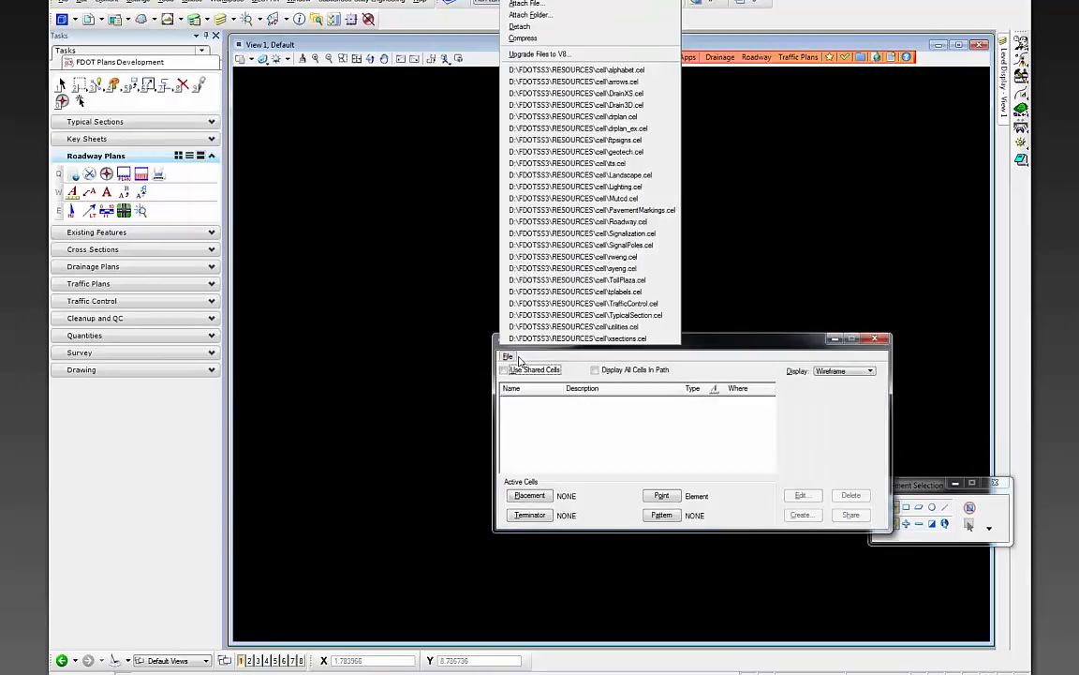
{"action": "left_click", "coordinate": [656, 226]}
{"action": "left_click_drag", "start_coordinate": [656, 339], "coordinate": [501, 202]}
{"action": "left_click", "coordinate": [414, 318]}
{"action": "key", "text": "k"}
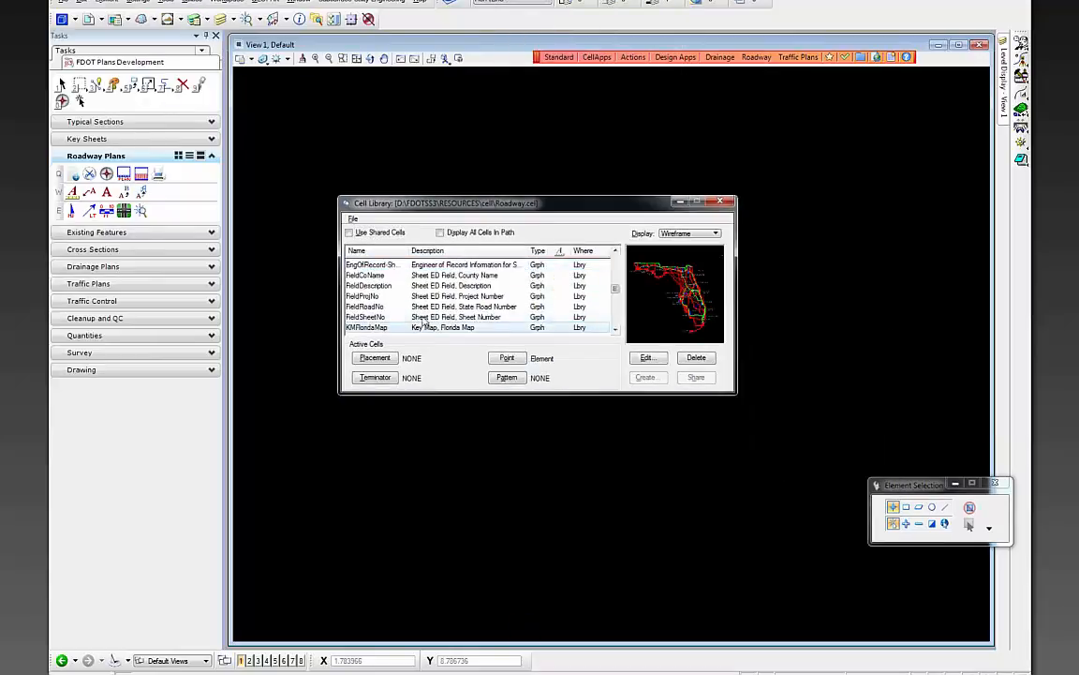
{"action": "scroll", "coordinate": [412, 328], "scroll_direction": "down", "scroll_amount": 4}
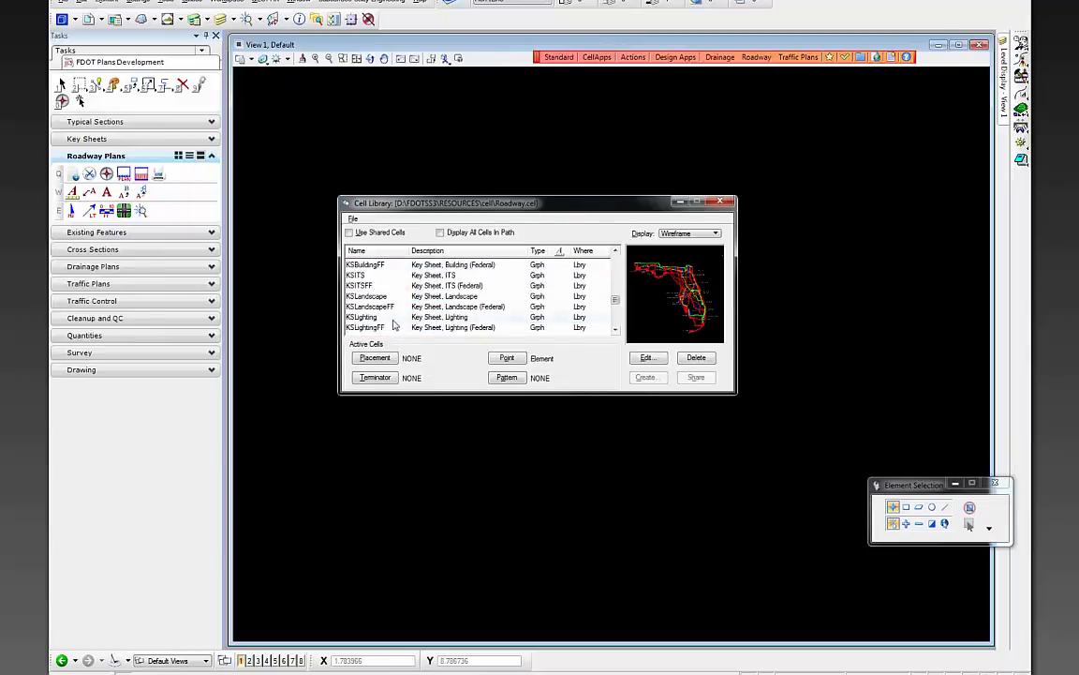
{"action": "left_click", "coordinate": [393, 319]}
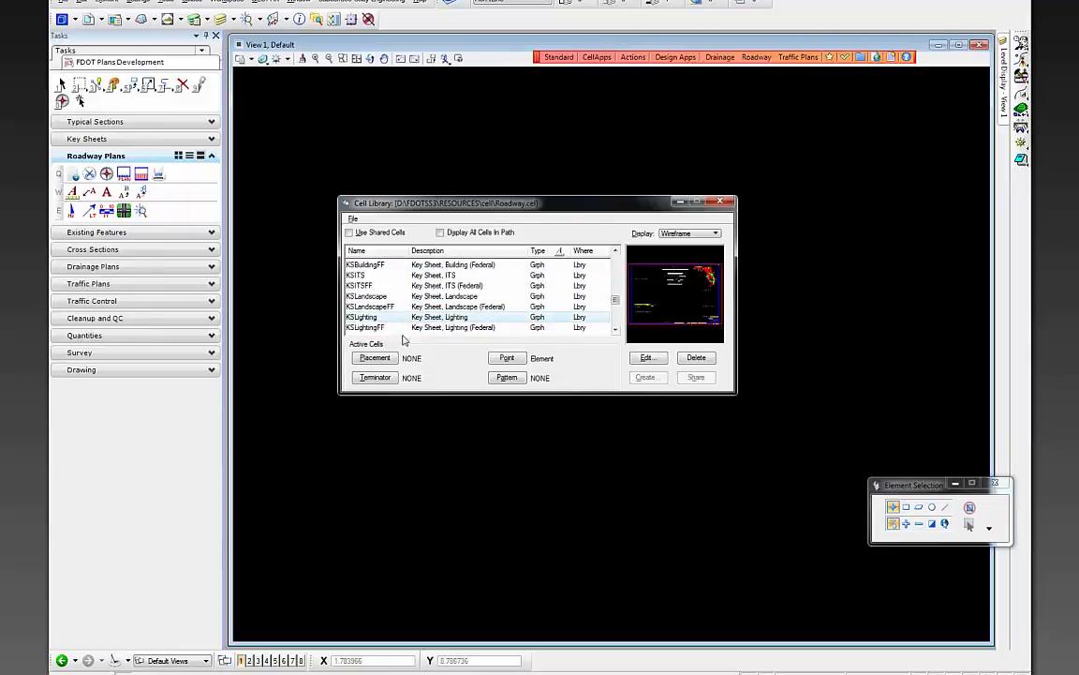
{"action": "left_click", "coordinate": [719, 202]}
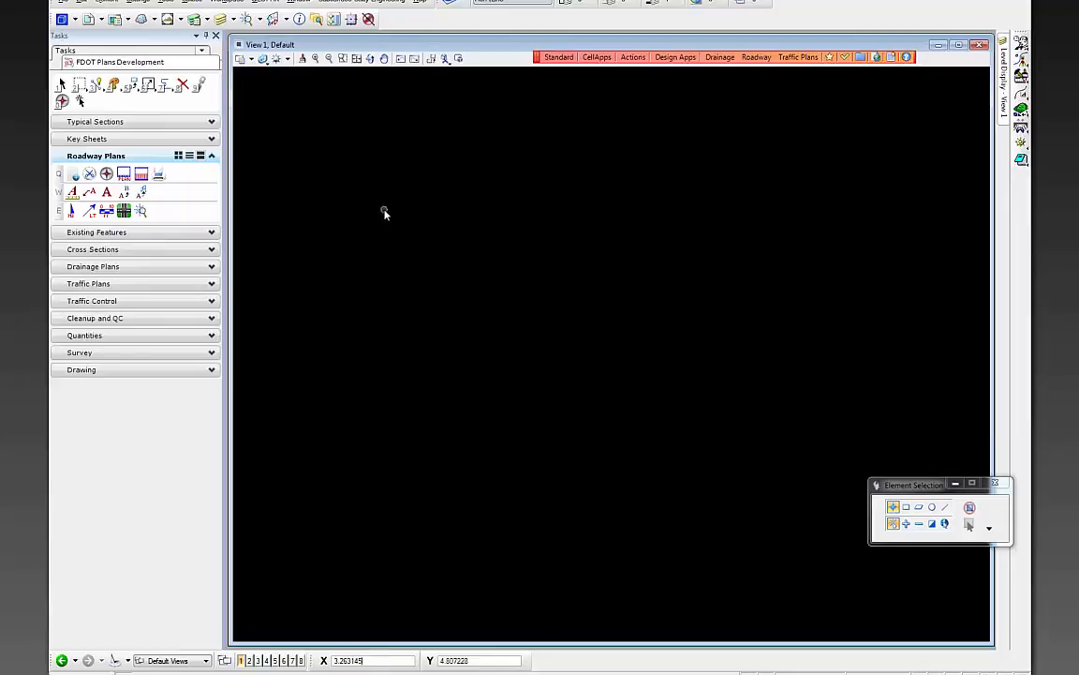
{"action": "right_click", "coordinate": [384, 214]}
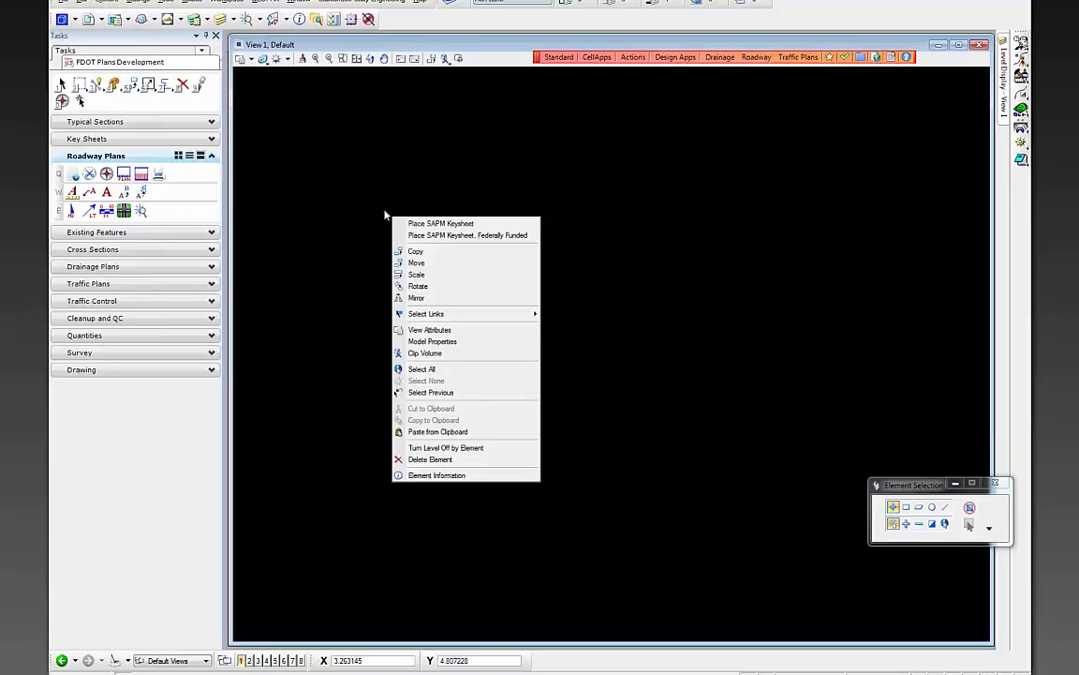
- Place the KSSigning SAPM key sheet cell in KEYSSP01.DGN after checking its X scale
{"action": "left_click", "coordinate": [494, 224]}
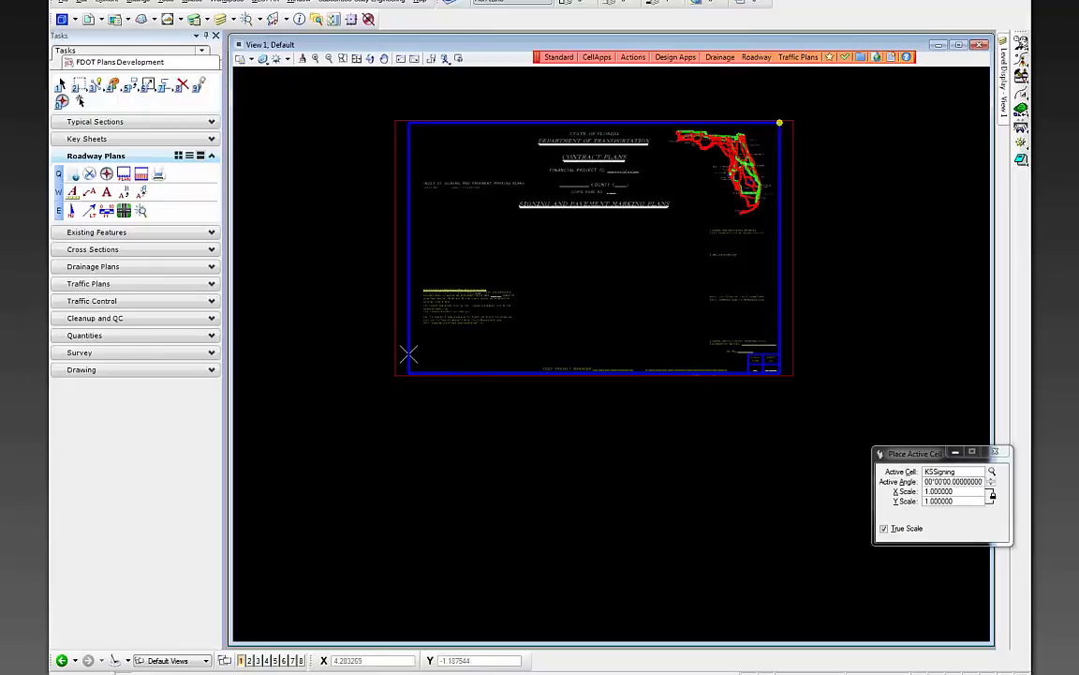
{"action": "double_click", "coordinate": [961, 492]}
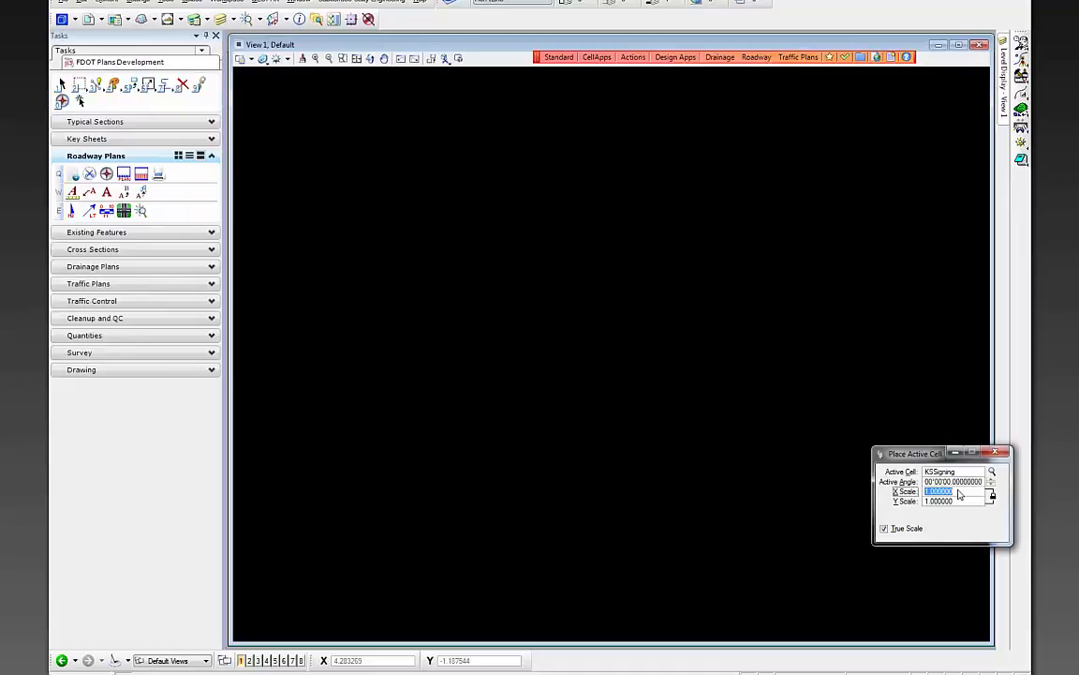
{"action": "left_click", "coordinate": [393, 387]}
{"action": "key", "text": "Escape"}
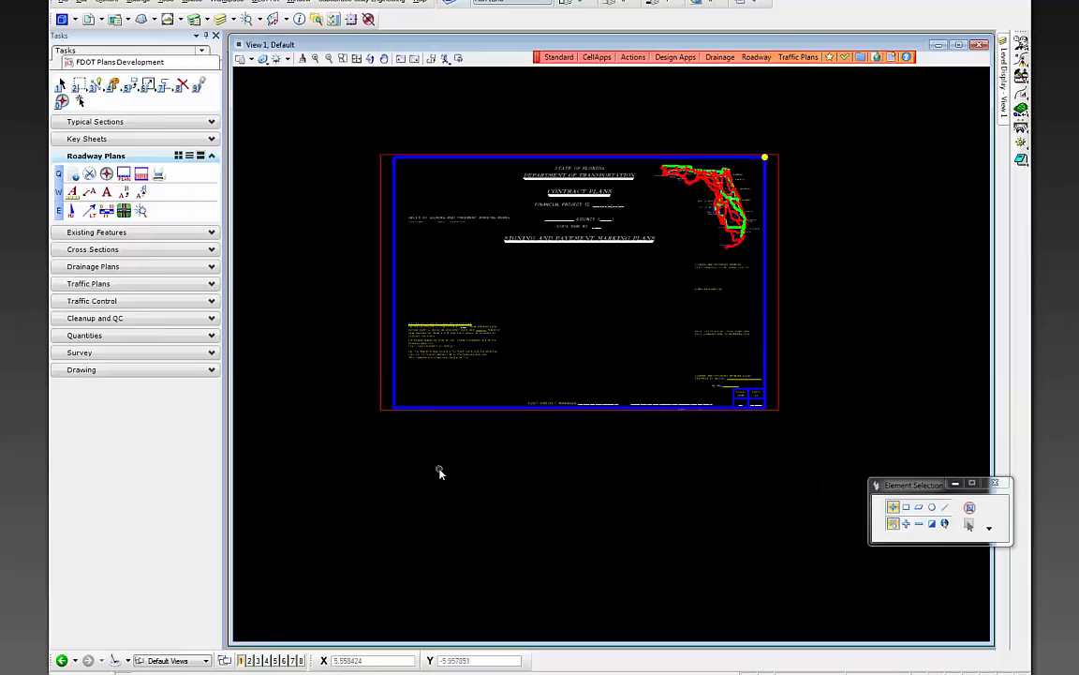
- Look through the project key sheets menu without choosing anything, then zoom in on the sheet
{"action": "left_click", "coordinate": [634, 58]}
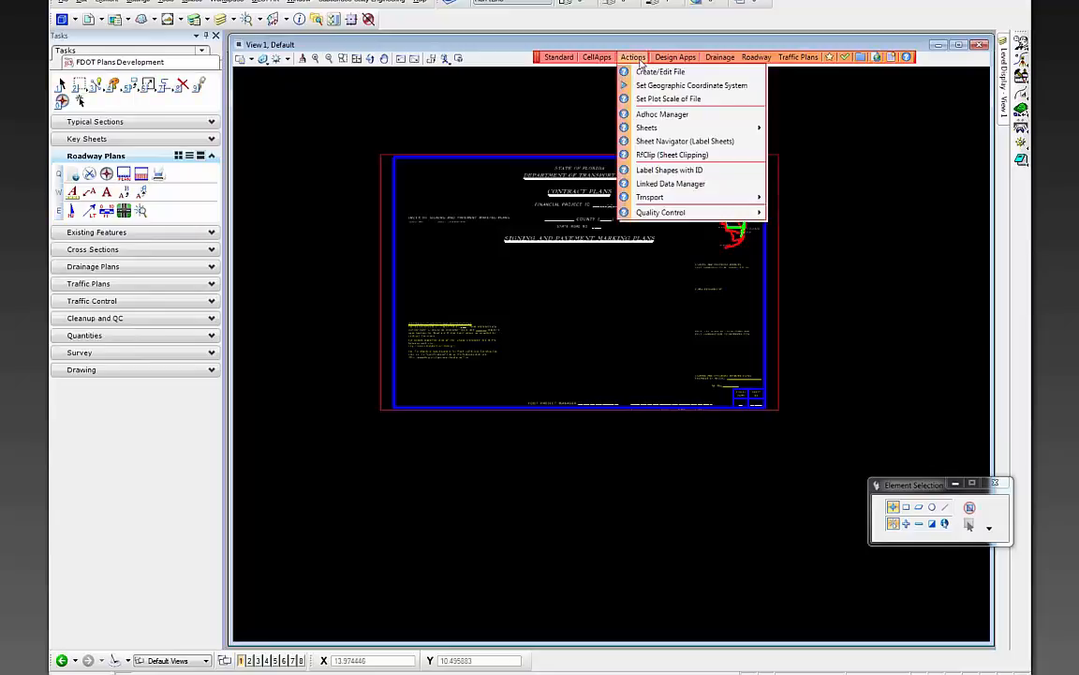
{"action": "mouse_move", "coordinate": [704, 136]}
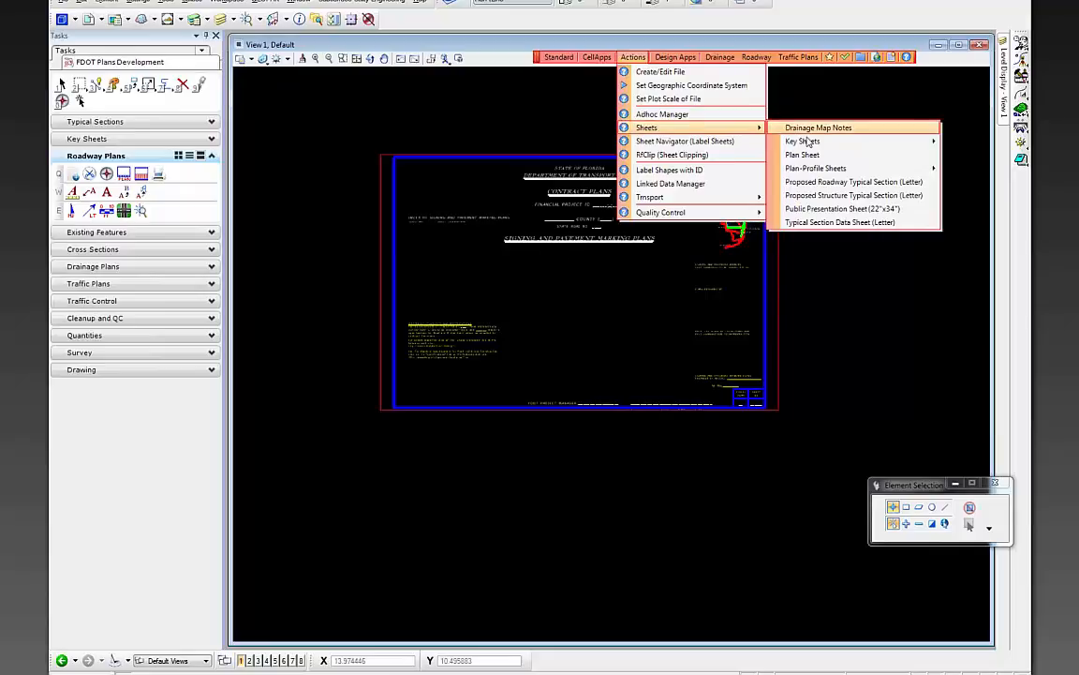
{"action": "mouse_move", "coordinate": [808, 140]}
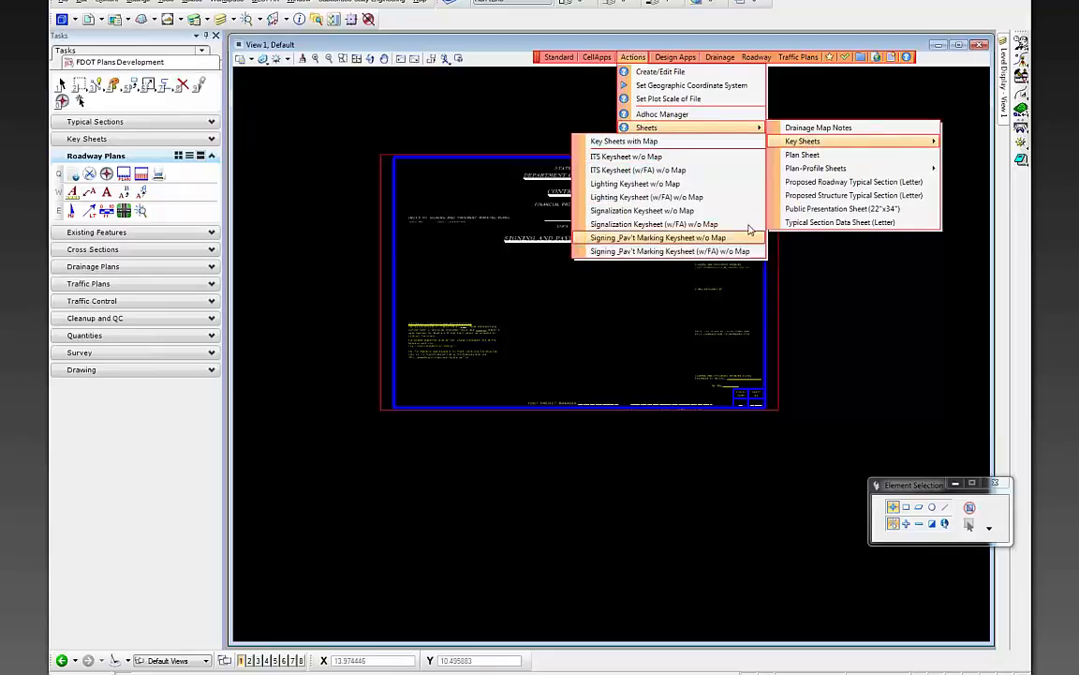
{"action": "left_click", "coordinate": [514, 143]}
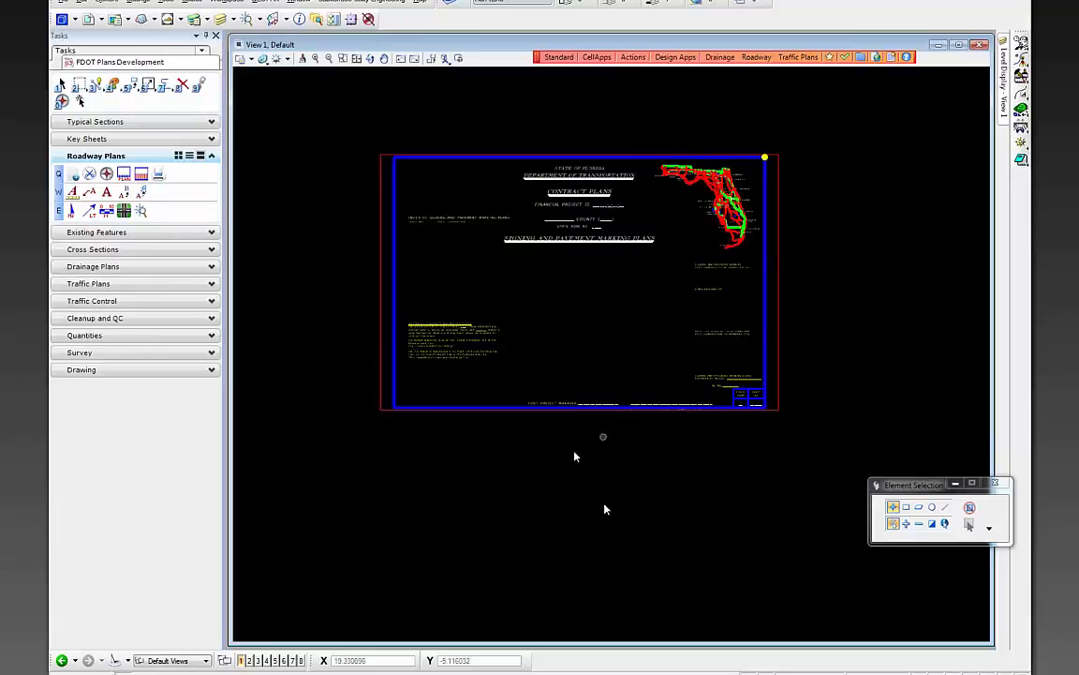
{"action": "scroll", "coordinate": [579, 474], "scroll_direction": "up", "scroll_amount": 2}
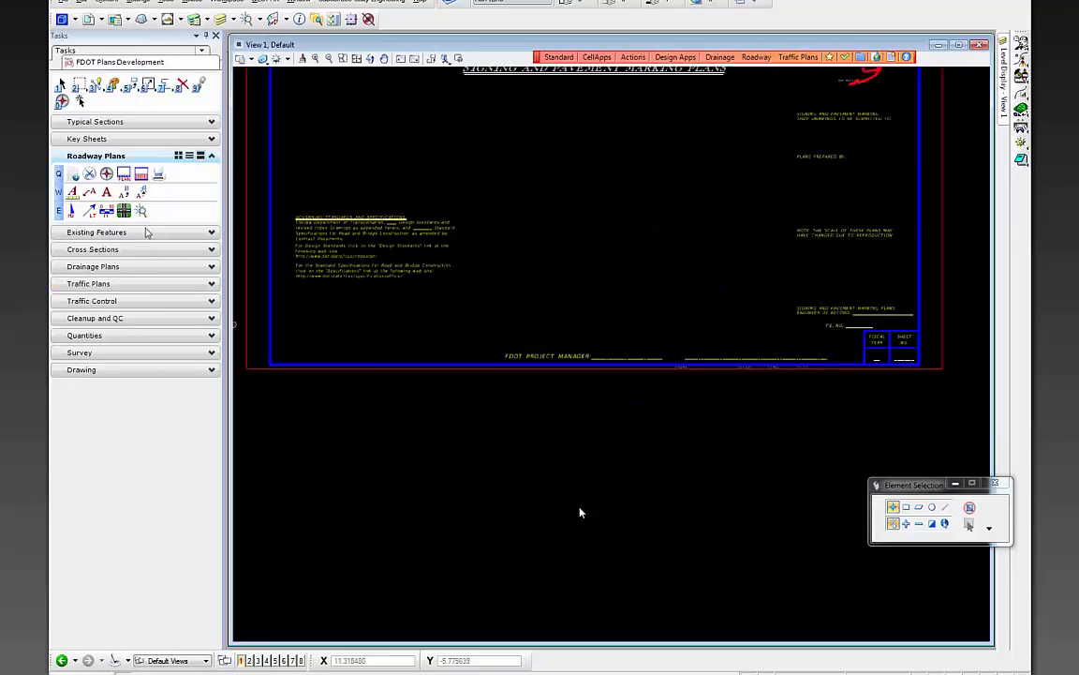
{"action": "left_click", "coordinate": [124, 192]}
- Fill the governing standards note's blank year field with 2015
{"action": "scroll", "coordinate": [534, 330], "scroll_direction": "down", "scroll_amount": 1}
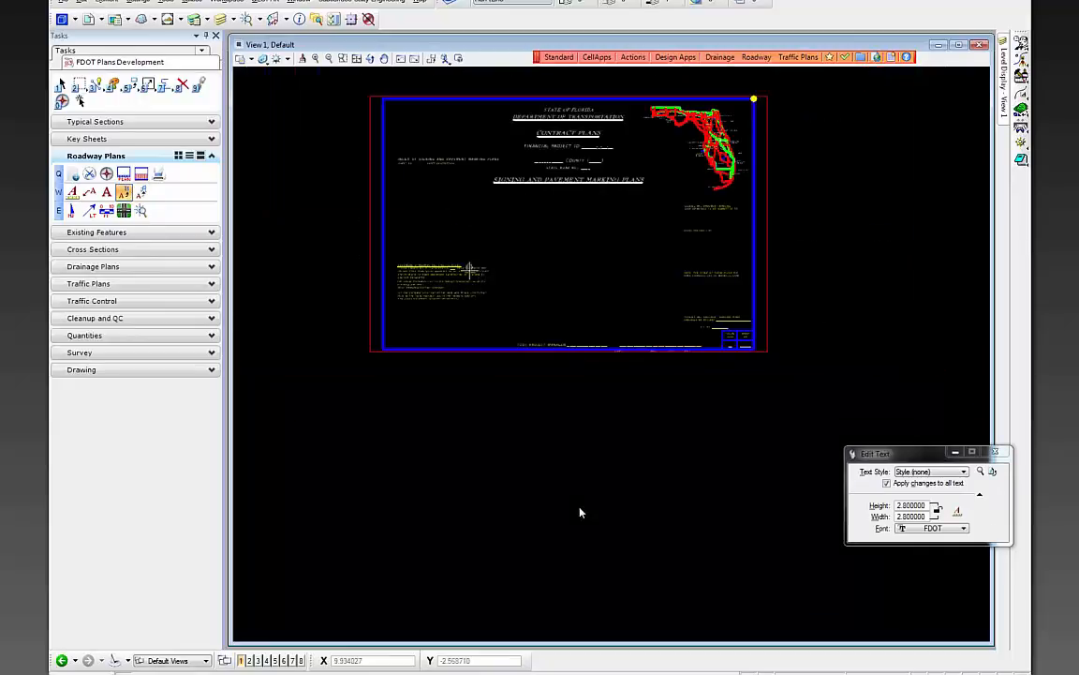
{"action": "scroll", "coordinate": [470, 269], "scroll_direction": "up", "scroll_amount": 2}
{"action": "left_click", "coordinate": [420, 268]}
{"action": "double_click", "coordinate": [794, 563]}
{"action": "type", "text": "2015"}
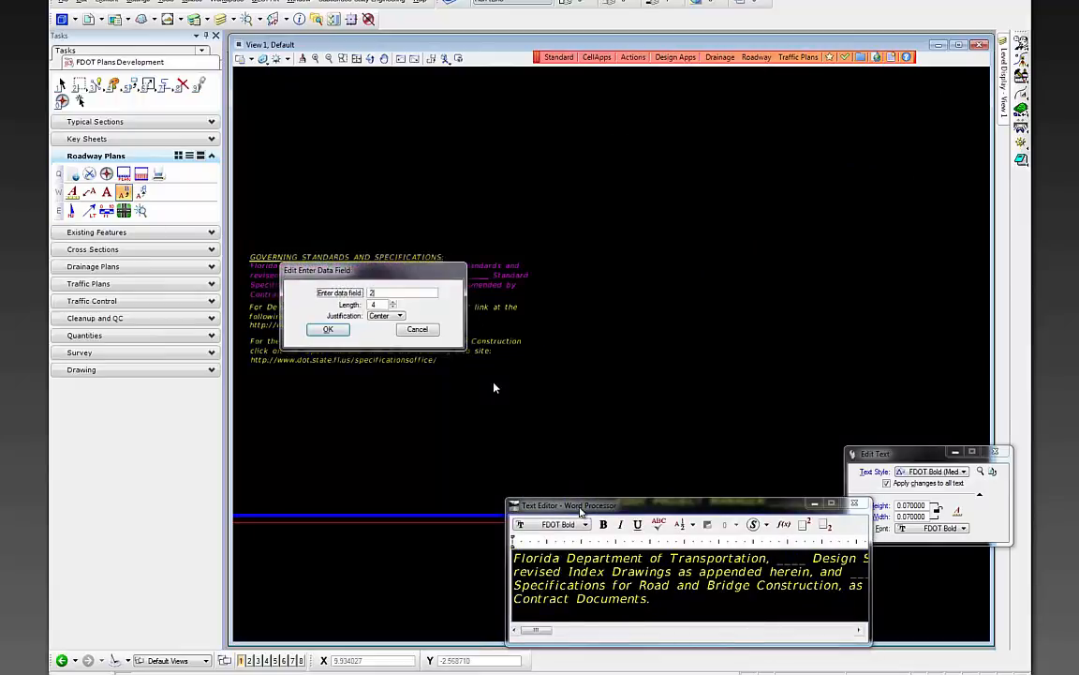
{"action": "left_click", "coordinate": [321, 330]}
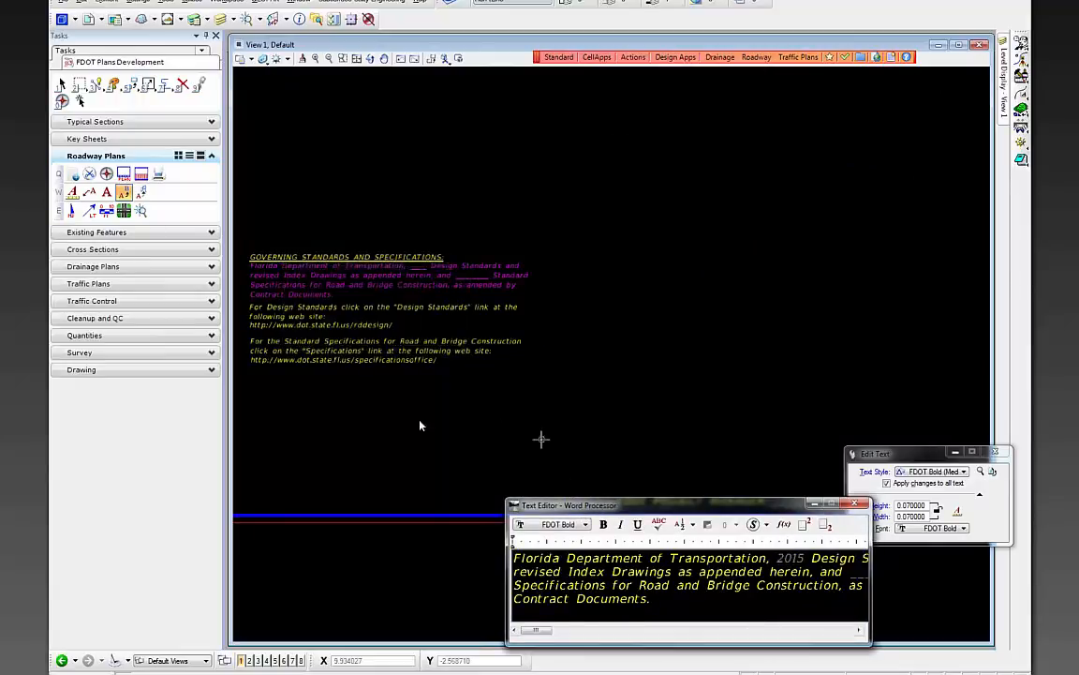
{"action": "left_click", "coordinate": [540, 439]}
{"action": "scroll", "coordinate": [487, 369], "scroll_direction": "down", "scroll_amount": 2}
{"action": "left_click", "coordinate": [665, 444]}
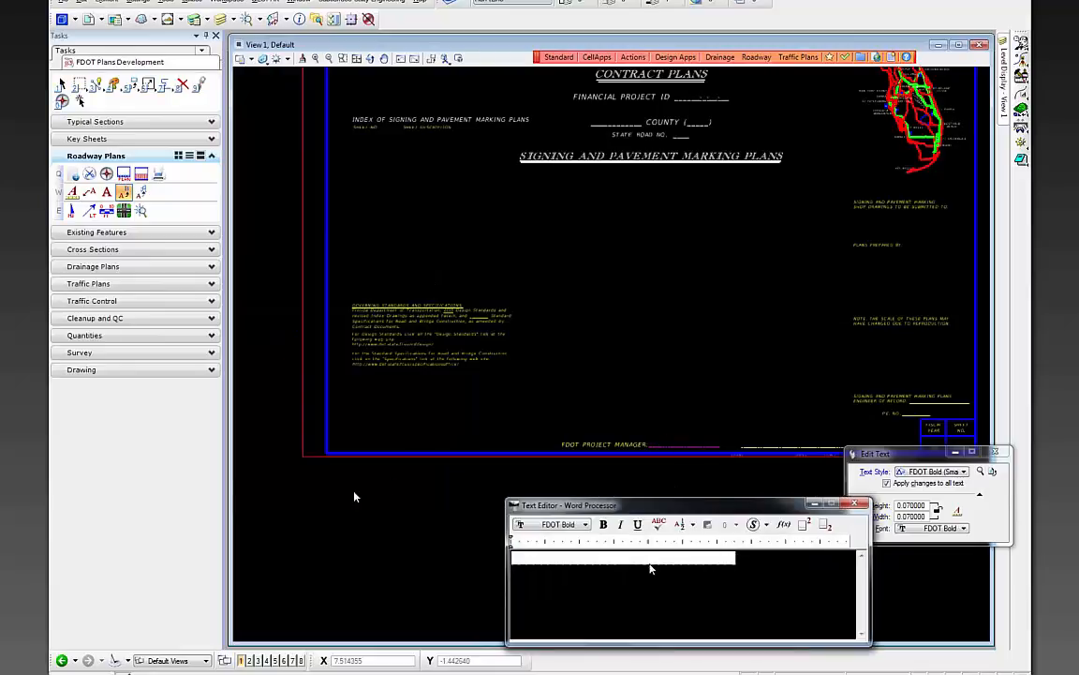
- Enter the project manager's name in the FDOT Project Manager field and accept it
{"action": "double_click", "coordinate": [651, 564]}
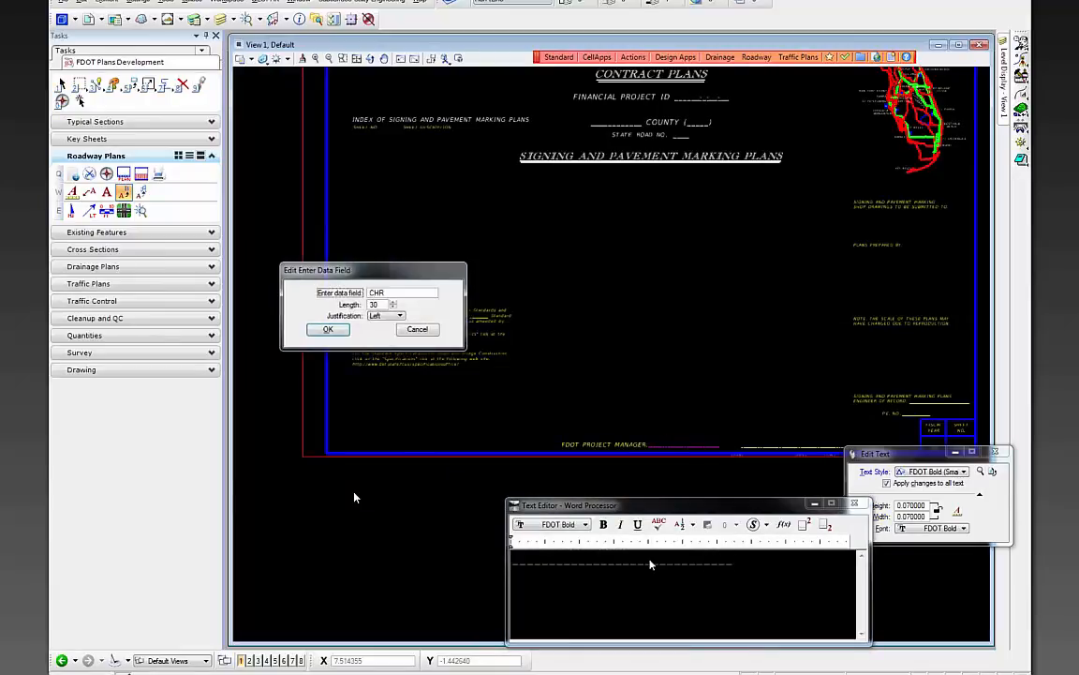
{"action": "type", "text": "CHRISTI L"}
{"action": "left_click", "coordinate": [328, 329]}
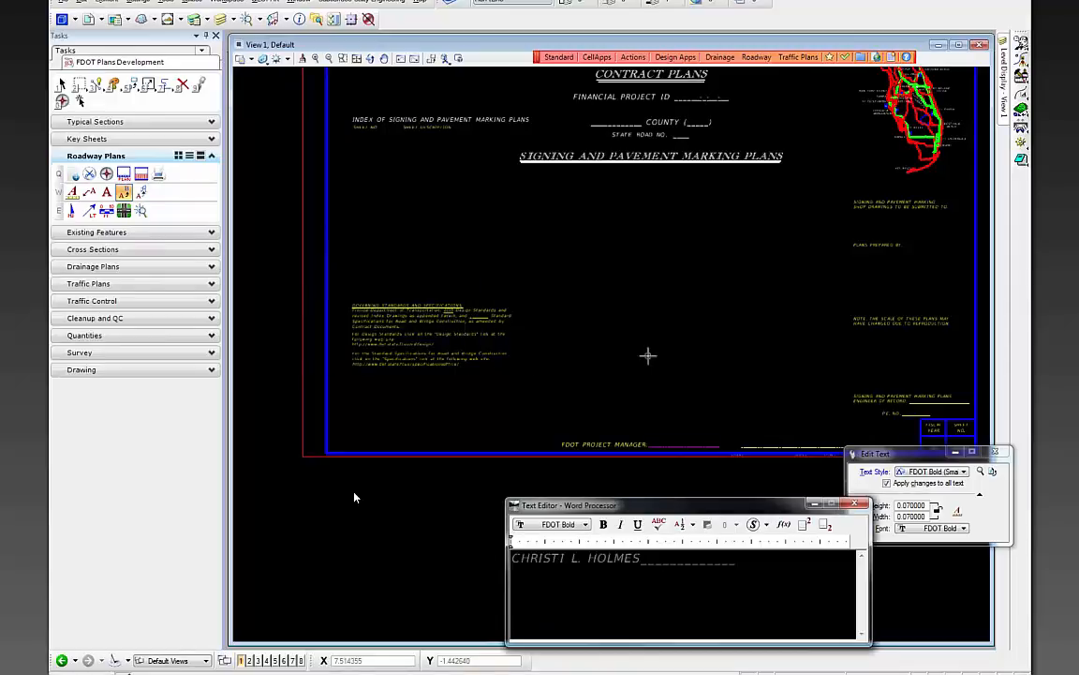
{"action": "left_click", "coordinate": [721, 467]}
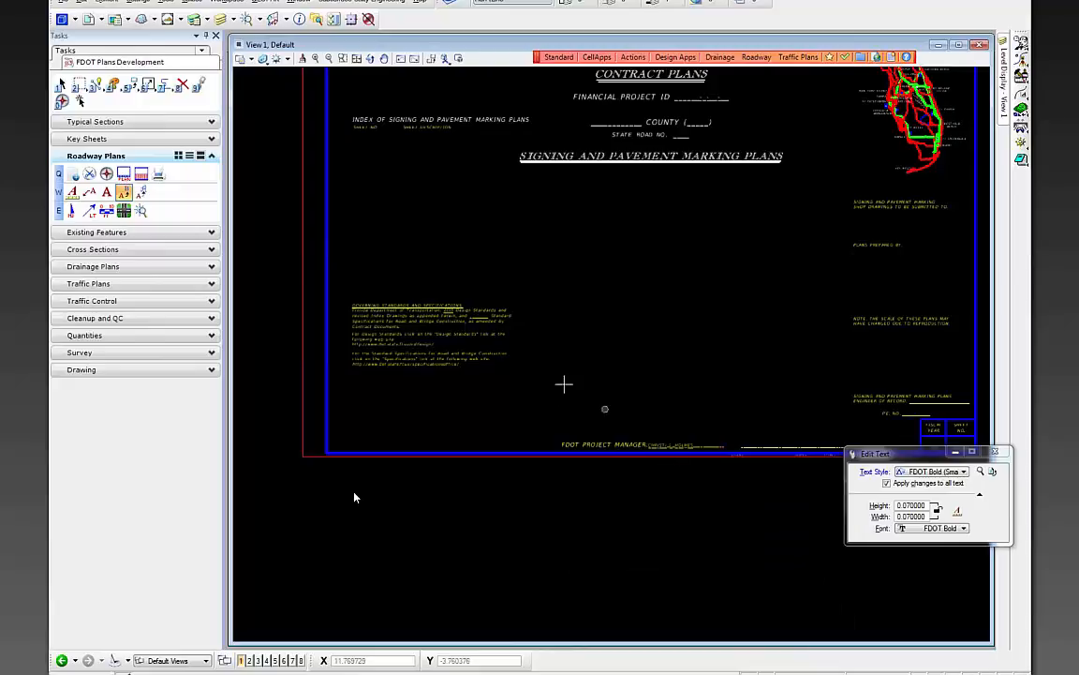
{"action": "scroll", "coordinate": [609, 410], "scroll_direction": "down", "scroll_amount": 2}
{"action": "scroll", "coordinate": [534, 290], "scroll_direction": "up", "scroll_amount": 2}
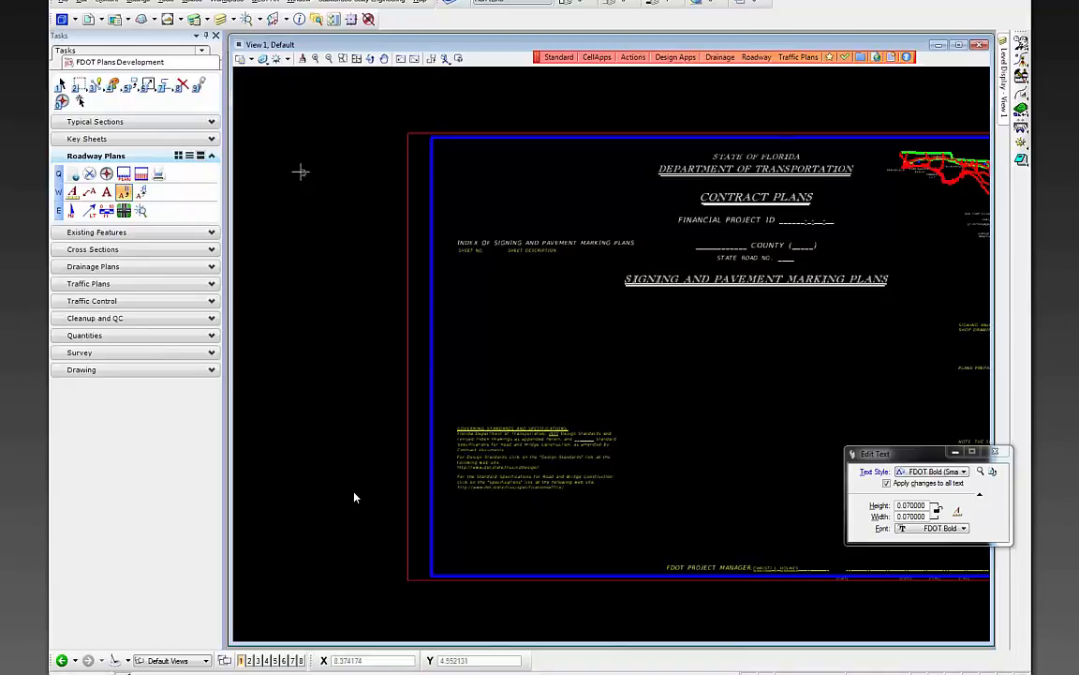
{"action": "left_click", "coordinate": [106, 174]}
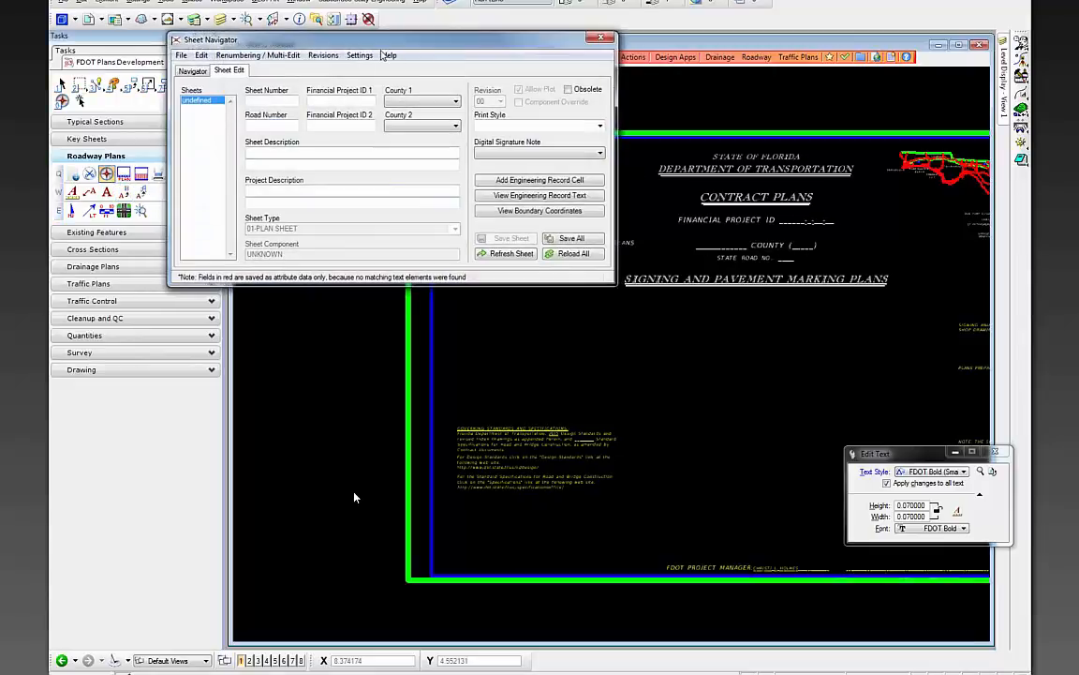
{"action": "left_click_drag", "start_coordinate": [344, 41], "coordinate": [382, 136]}
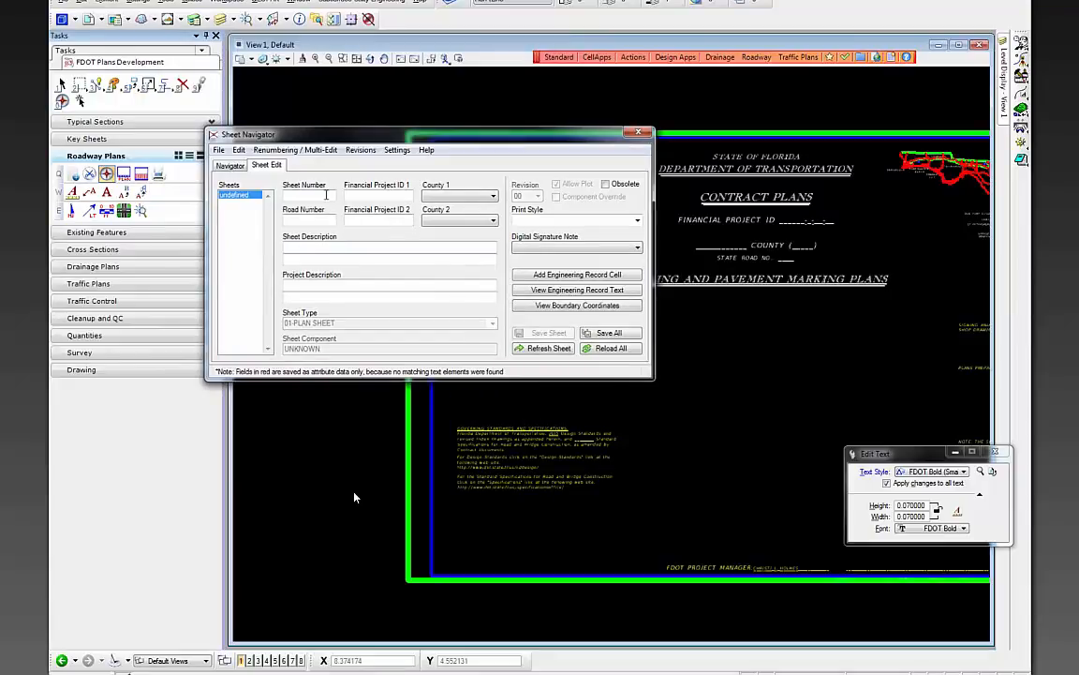
{"action": "left_click", "coordinate": [327, 194]}
{"action": "type", "text": "S-1"}
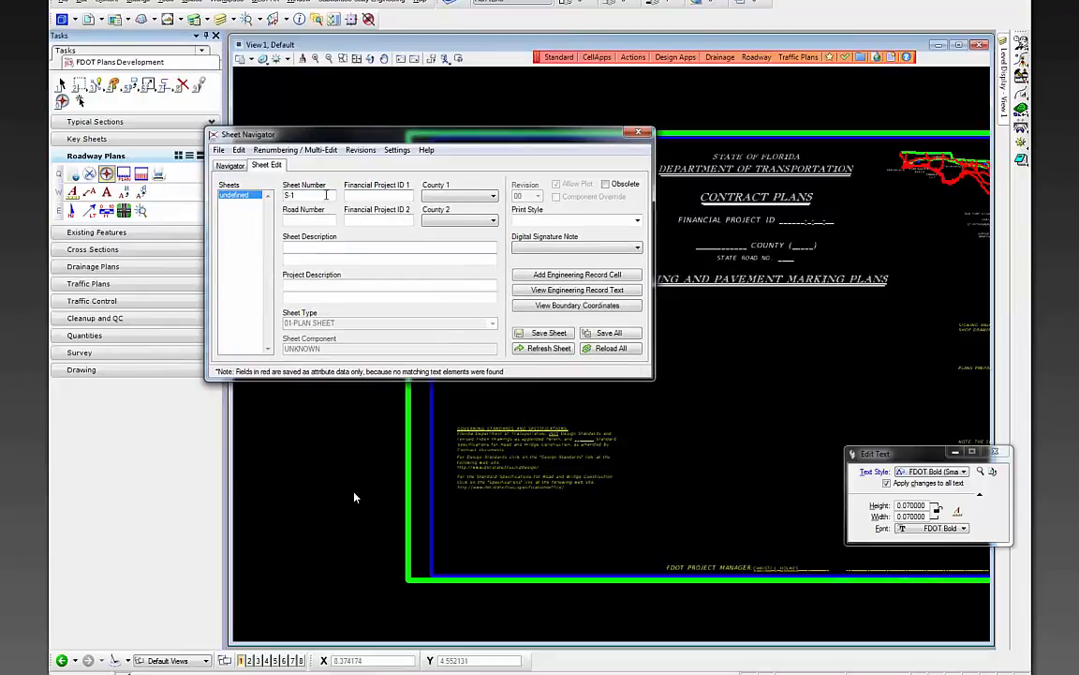
{"action": "key", "text": "Tab"}
{"action": "type", "text": "22"}
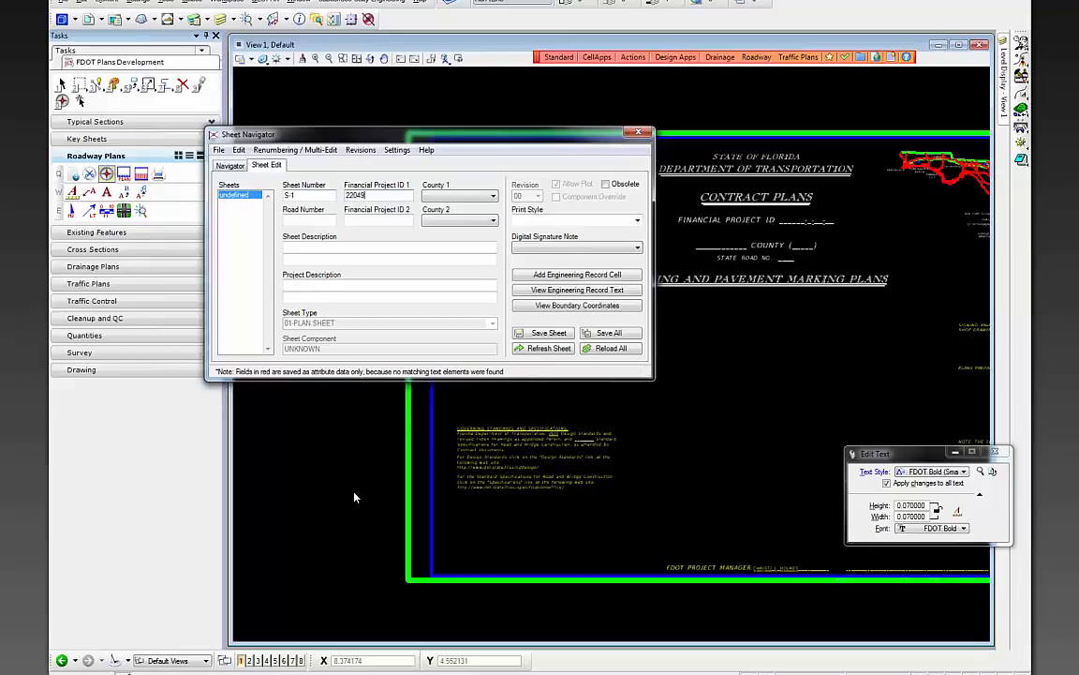
{"action": "key", "text": "Tab"}
{"action": "type", "text": "W"}
{"action": "key", "text": "Tab"}
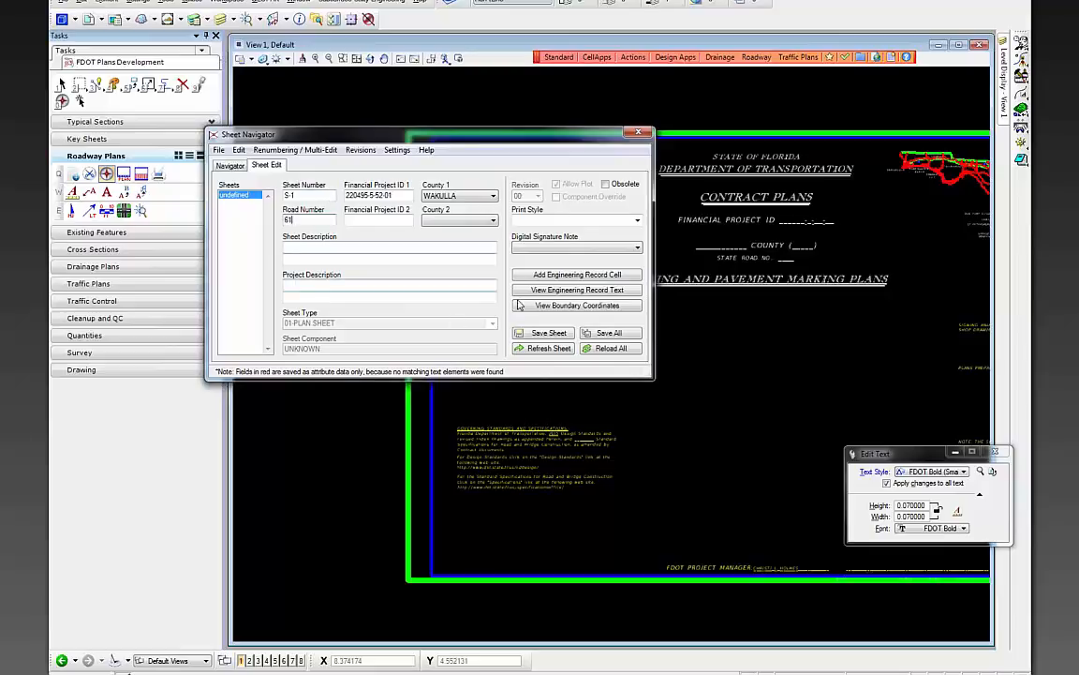
{"action": "left_click", "coordinate": [637, 247]}
{"action": "left_click", "coordinate": [544, 279]}
{"action": "left_click", "coordinate": [541, 332]}
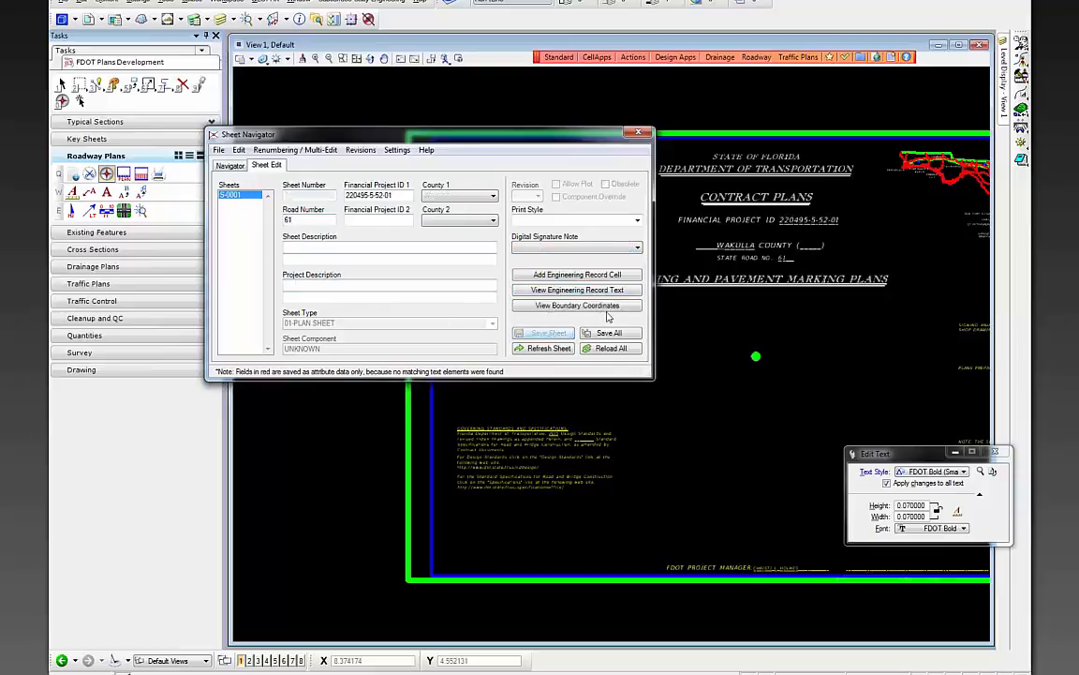
{"action": "left_click", "coordinate": [639, 133]}
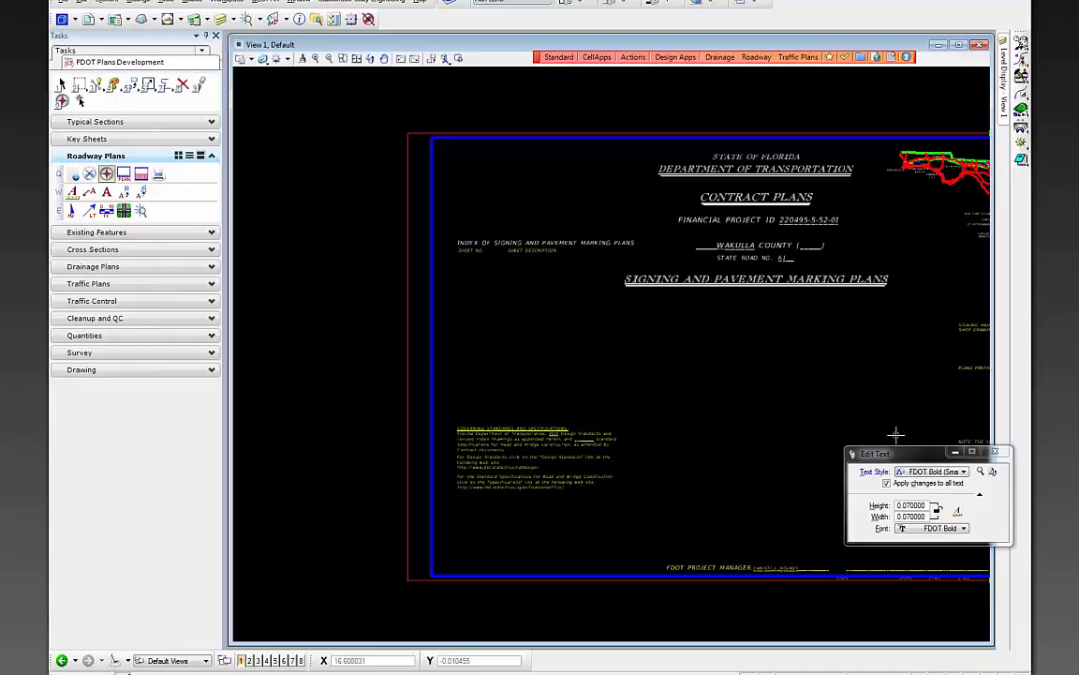
- Open the roadway key sheet file keysrd01.dgn
{"action": "left_click", "coordinate": [63, 2]}
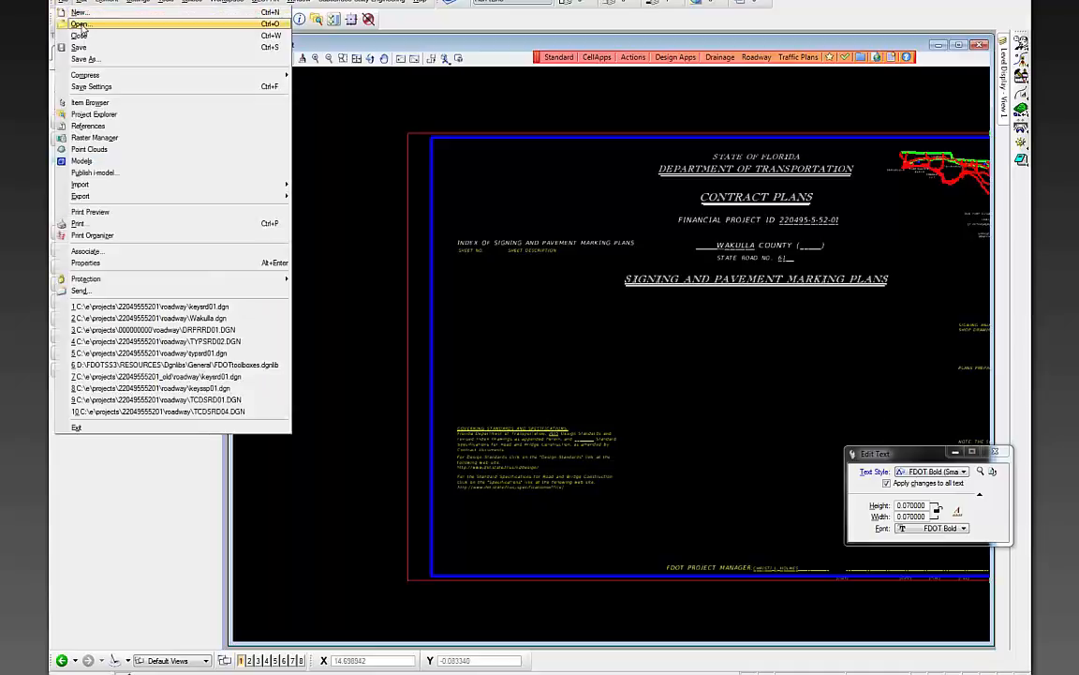
{"action": "left_click", "coordinate": [81, 26]}
{"action": "left_click", "coordinate": [504, 277]}
{"action": "double_click", "coordinate": [504, 277]}
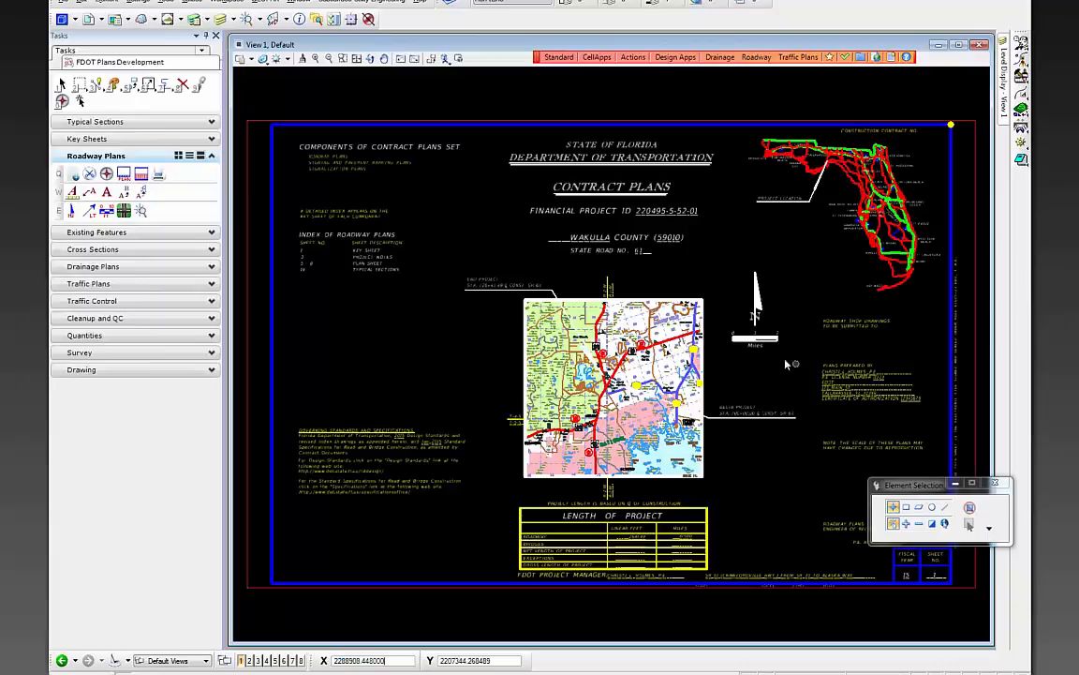
- Place a block fence enclosing the whole key sheet from corner to corner
{"action": "left_click", "coordinate": [80, 85]}
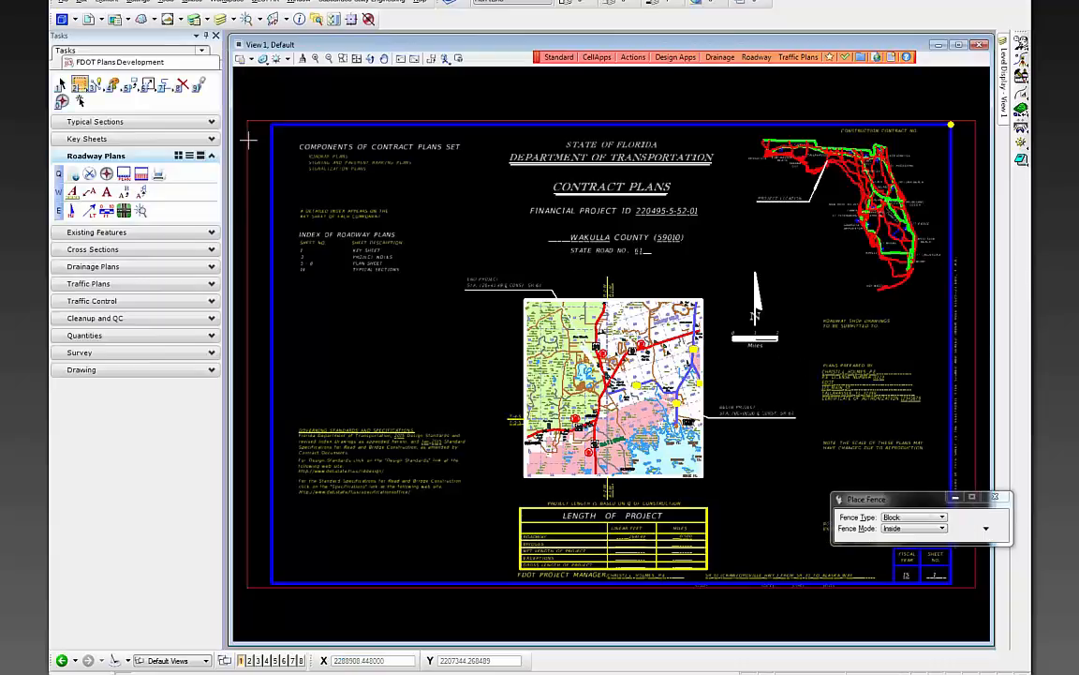
{"action": "left_click", "coordinate": [247, 121]}
{"action": "left_click", "coordinate": [974, 586]}
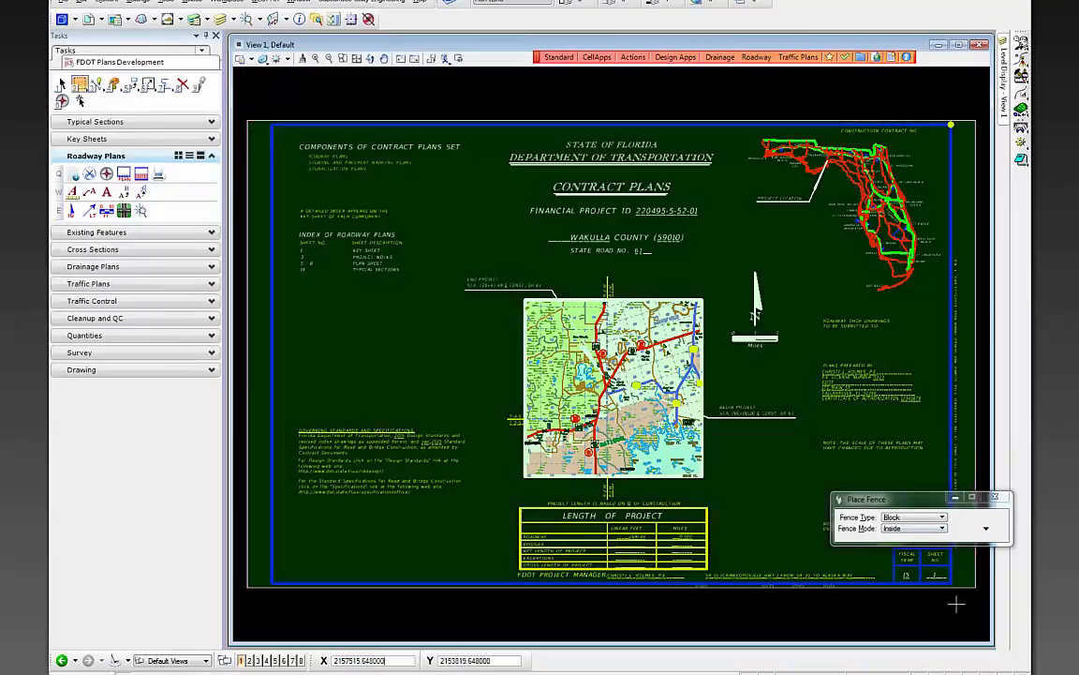
- Dismiss the printer driver prompt and cancel the Print Organizer
{"action": "left_click", "coordinate": [159, 175]}
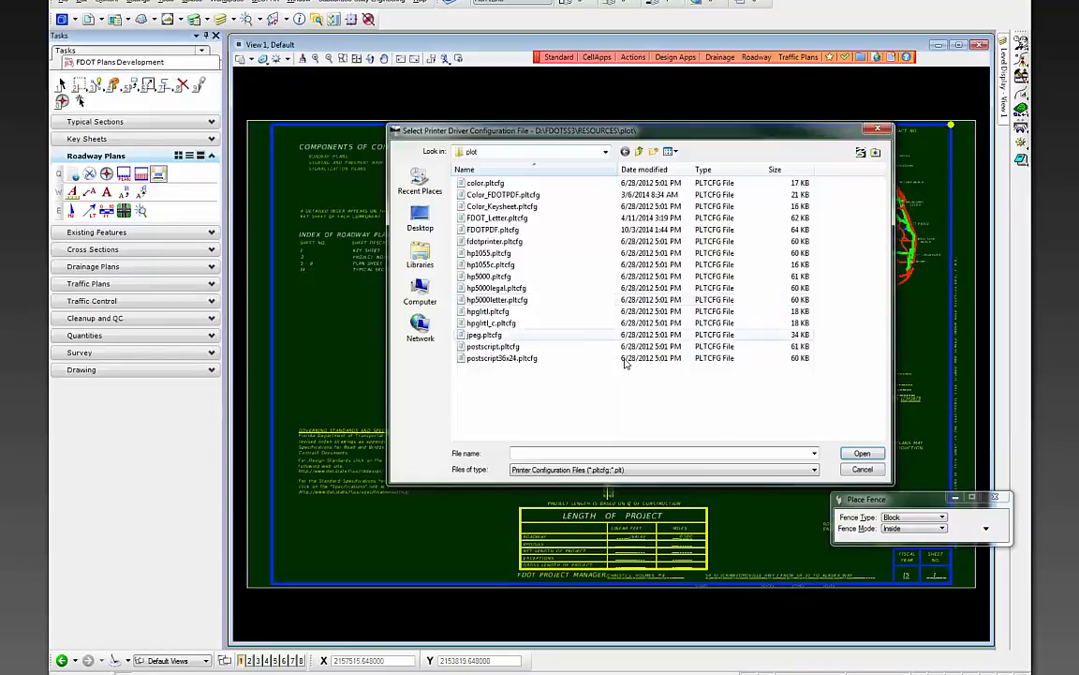
{"action": "left_click", "coordinate": [862, 470]}
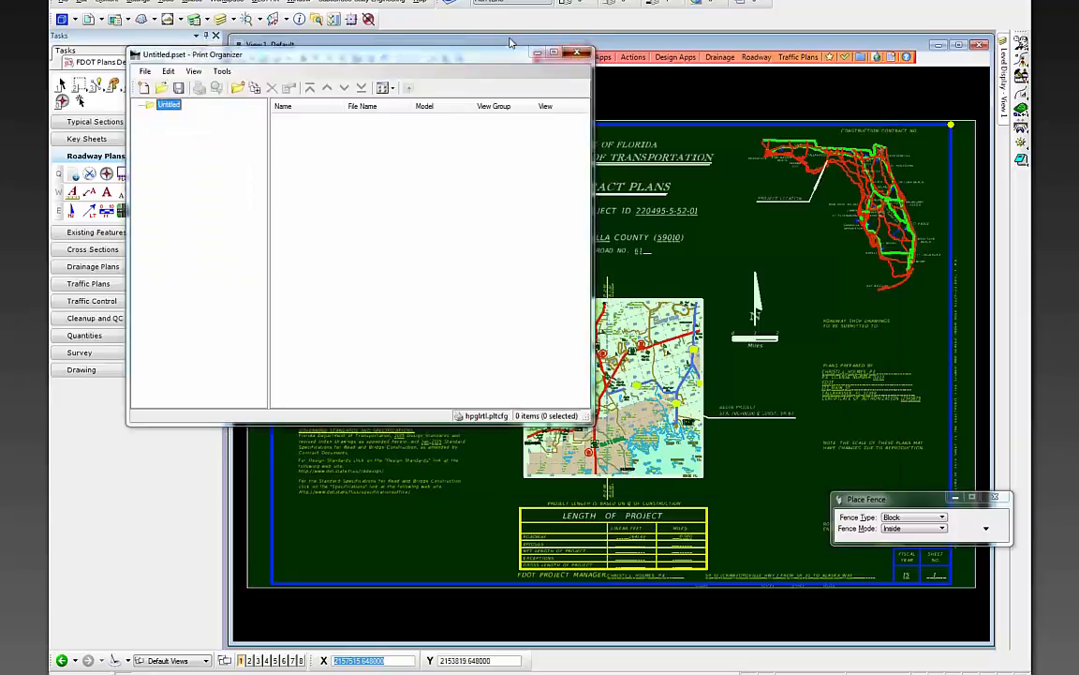
{"action": "left_click", "coordinate": [577, 53]}
- Set the print pen table to FDOT_Keysheet.tbl, close Print, and clear the fence
{"action": "left_click", "coordinate": [63, 2]}
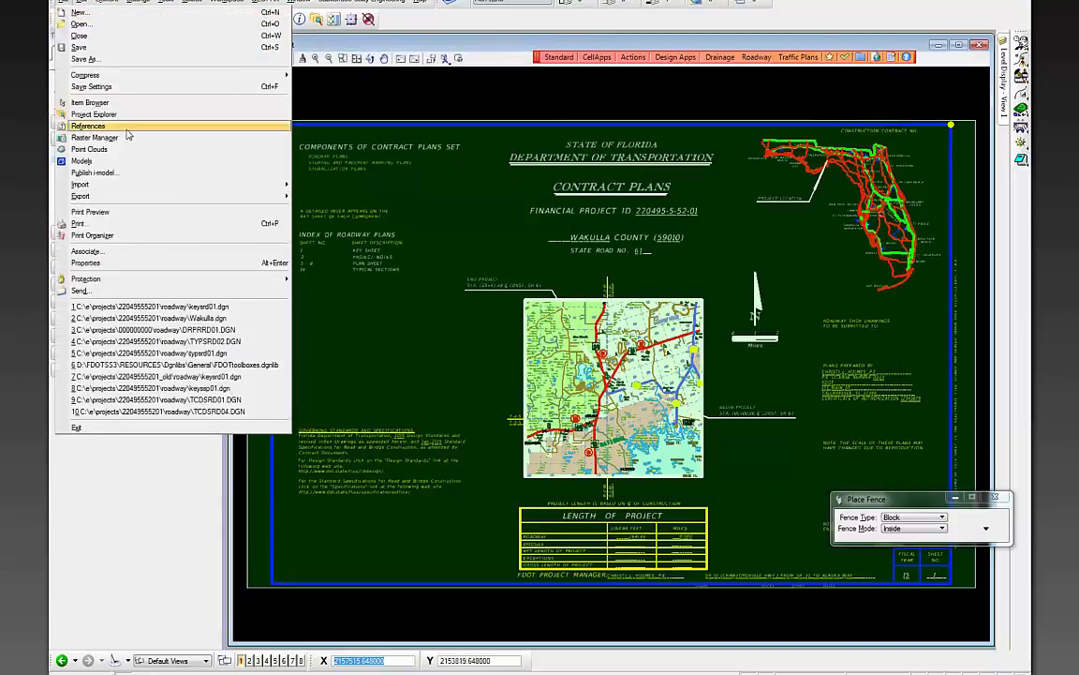
{"action": "left_click", "coordinate": [90, 212]}
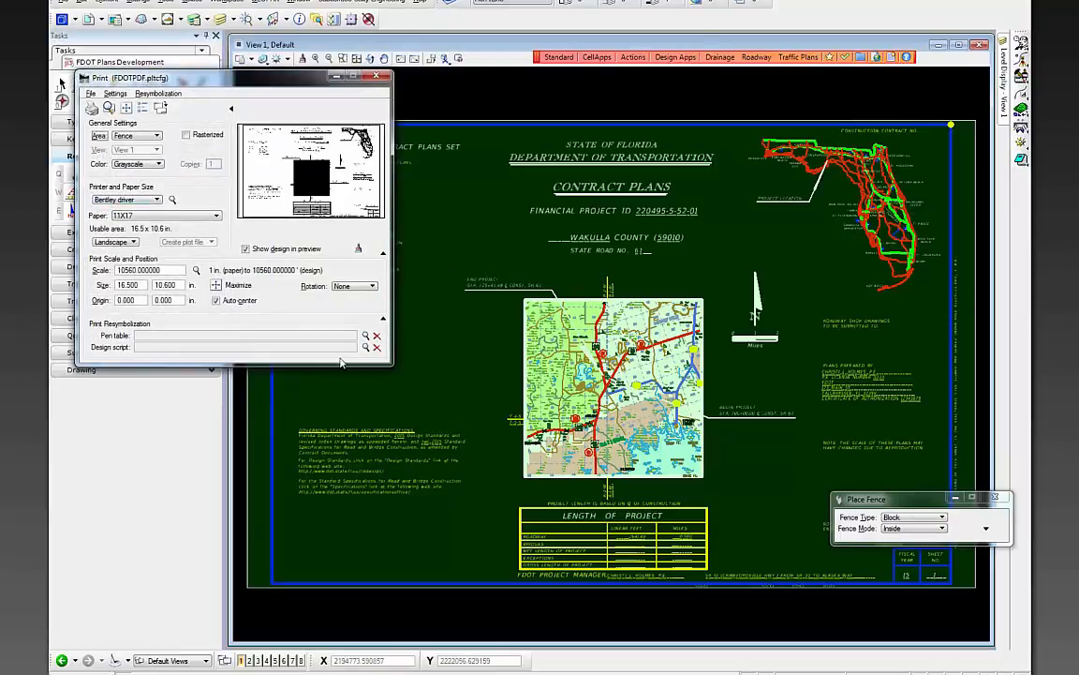
{"action": "left_click", "coordinate": [366, 334]}
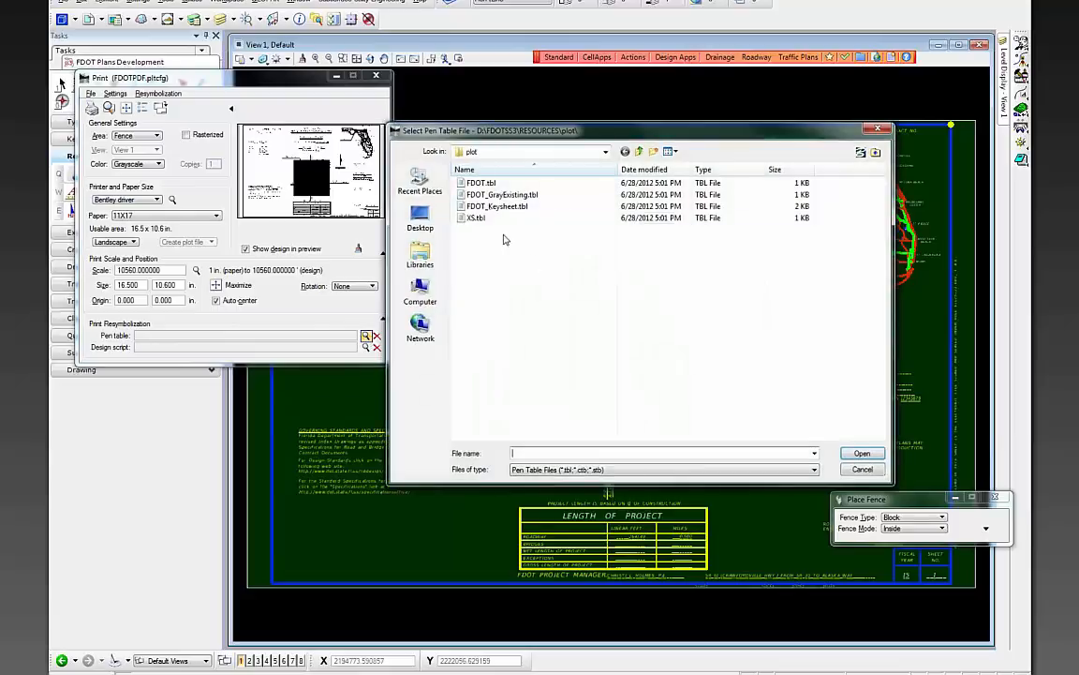
{"action": "left_click", "coordinate": [496, 206]}
{"action": "double_click", "coordinate": [497, 207]}
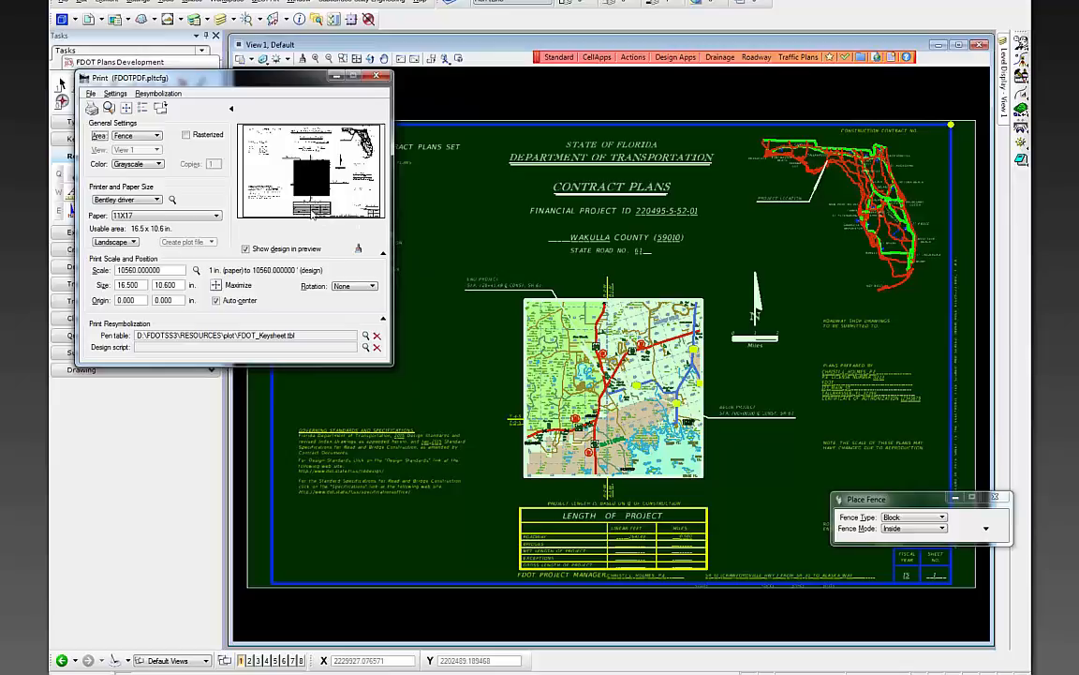
{"action": "left_click", "coordinate": [376, 76]}
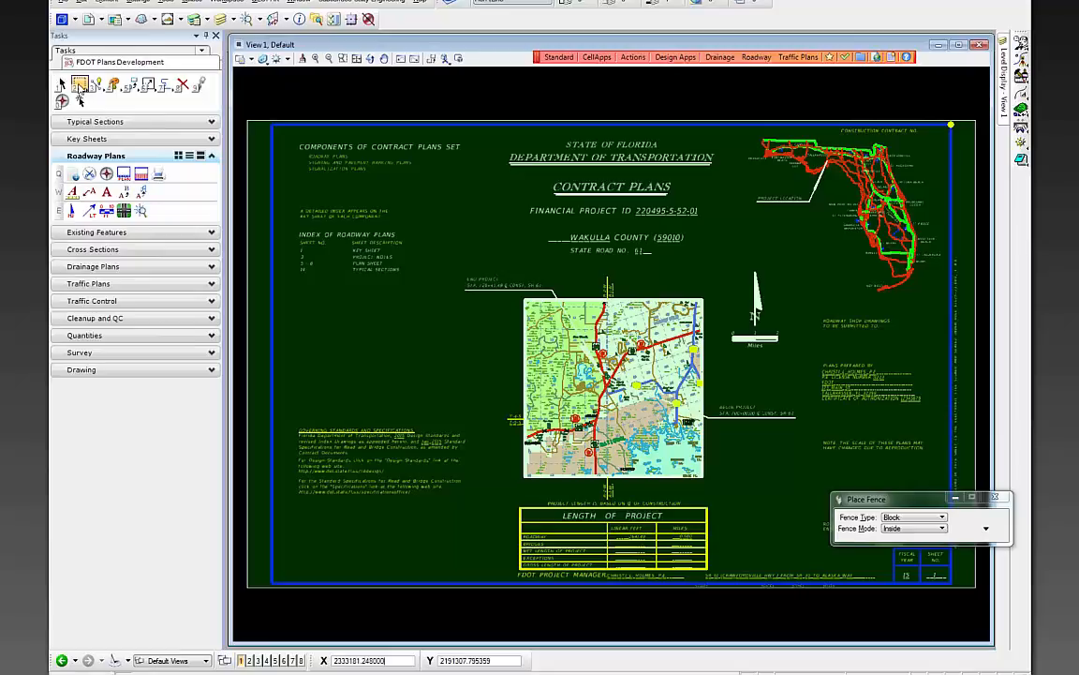
{"action": "left_click", "coordinate": [82, 87]}
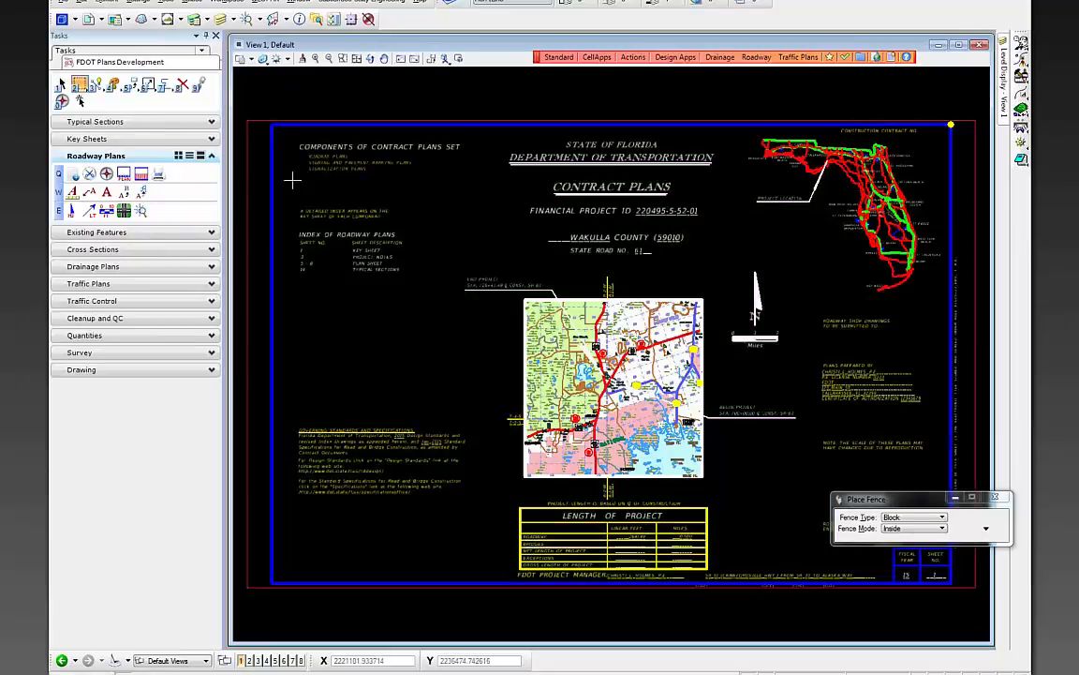
- Create TYPSRD02.DGN as a Roadway Design Files typical section sheets and details file
{"action": "left_click", "coordinate": [73, 176]}
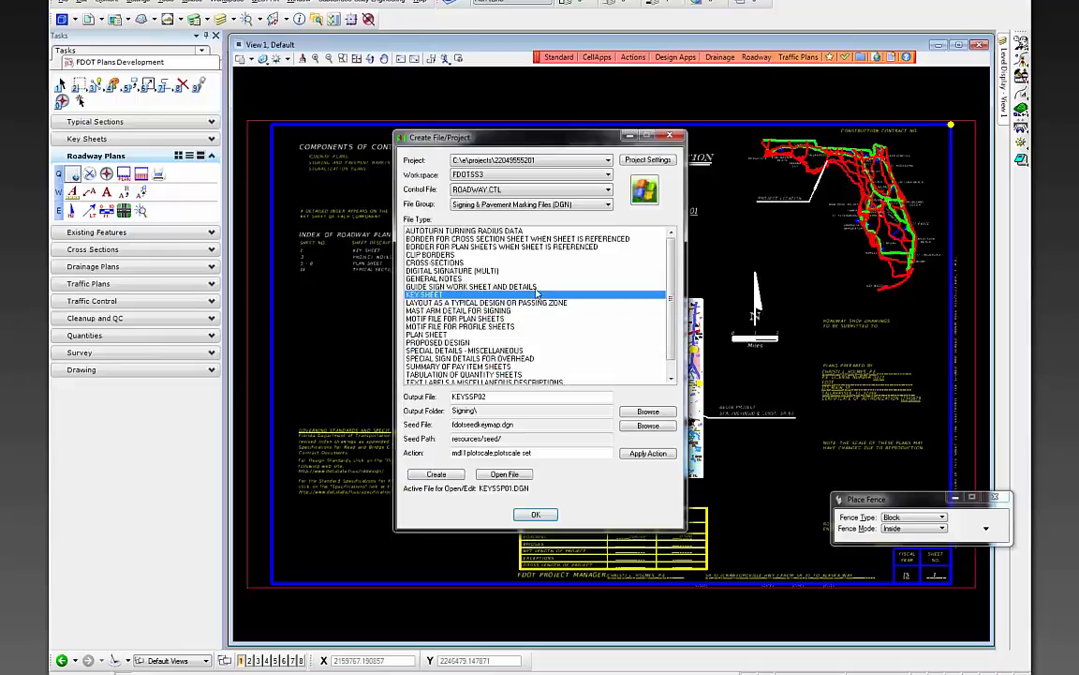
{"action": "left_click", "coordinate": [478, 205]}
{"action": "left_click", "coordinate": [502, 265]}
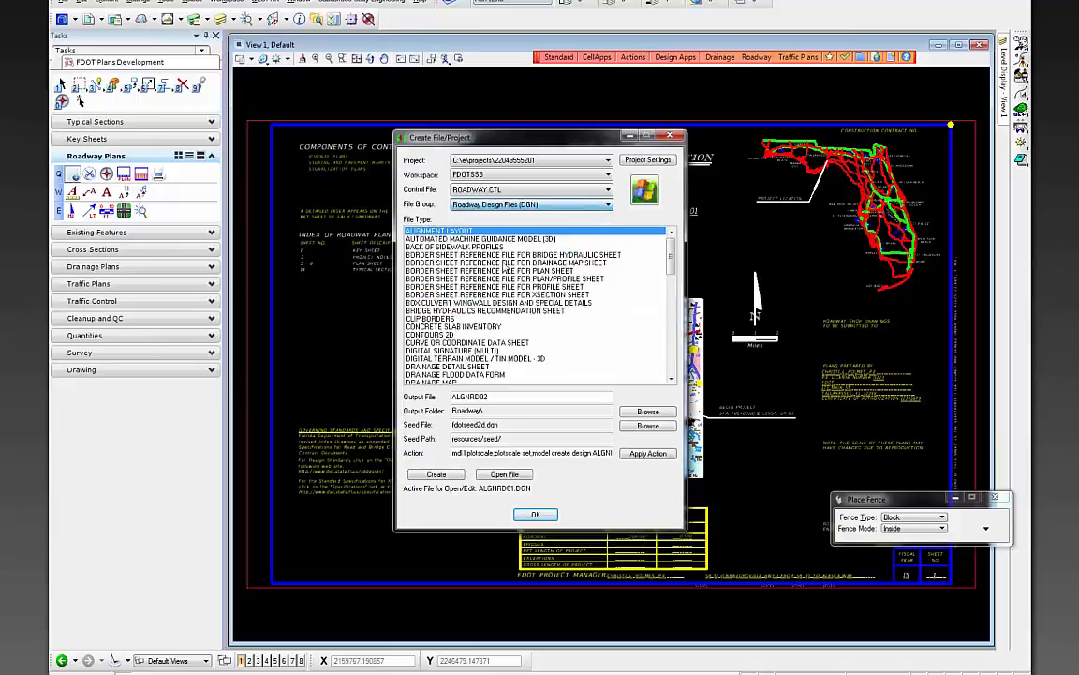
{"action": "scroll", "coordinate": [670, 351], "scroll_direction": "down", "scroll_amount": 10}
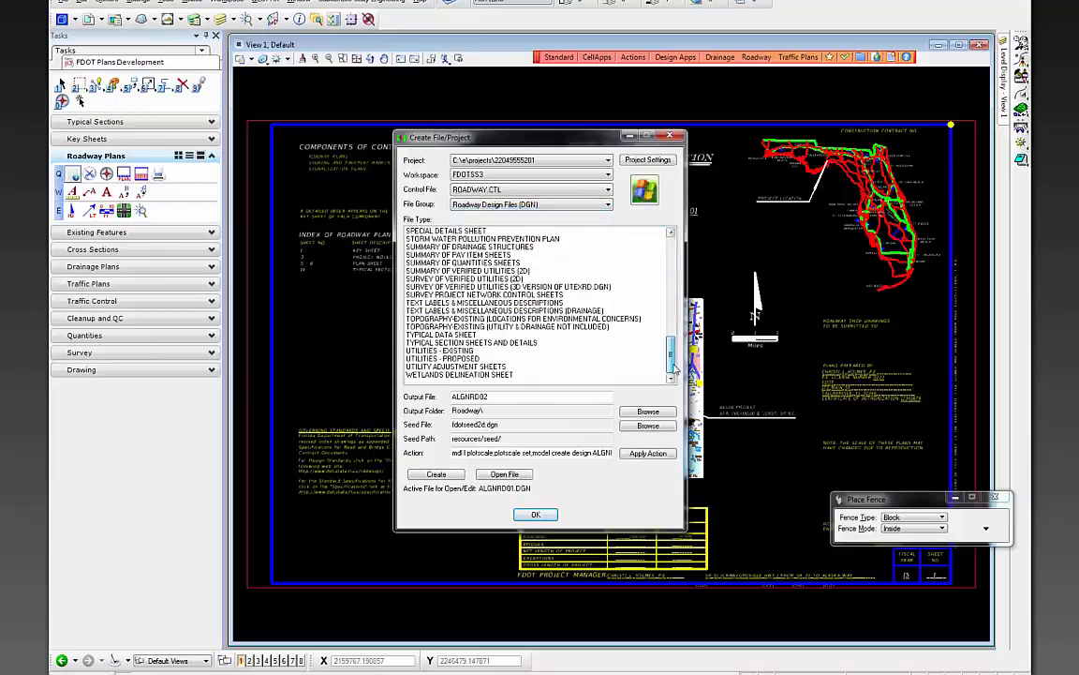
{"action": "left_click", "coordinate": [478, 343]}
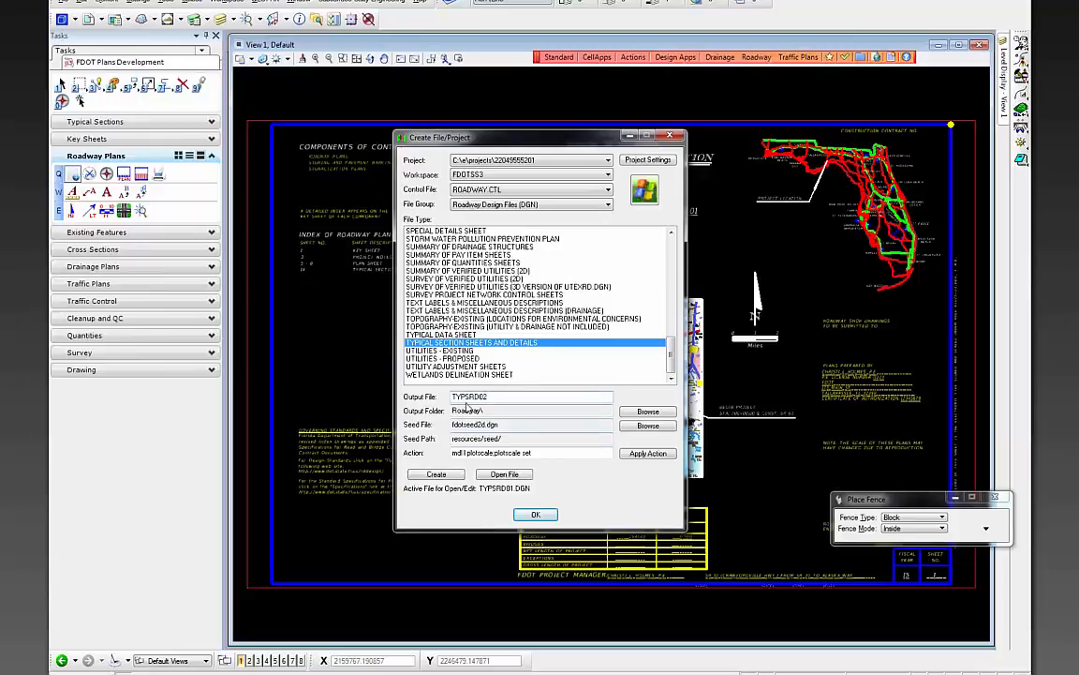
{"action": "left_click", "coordinate": [455, 475]}
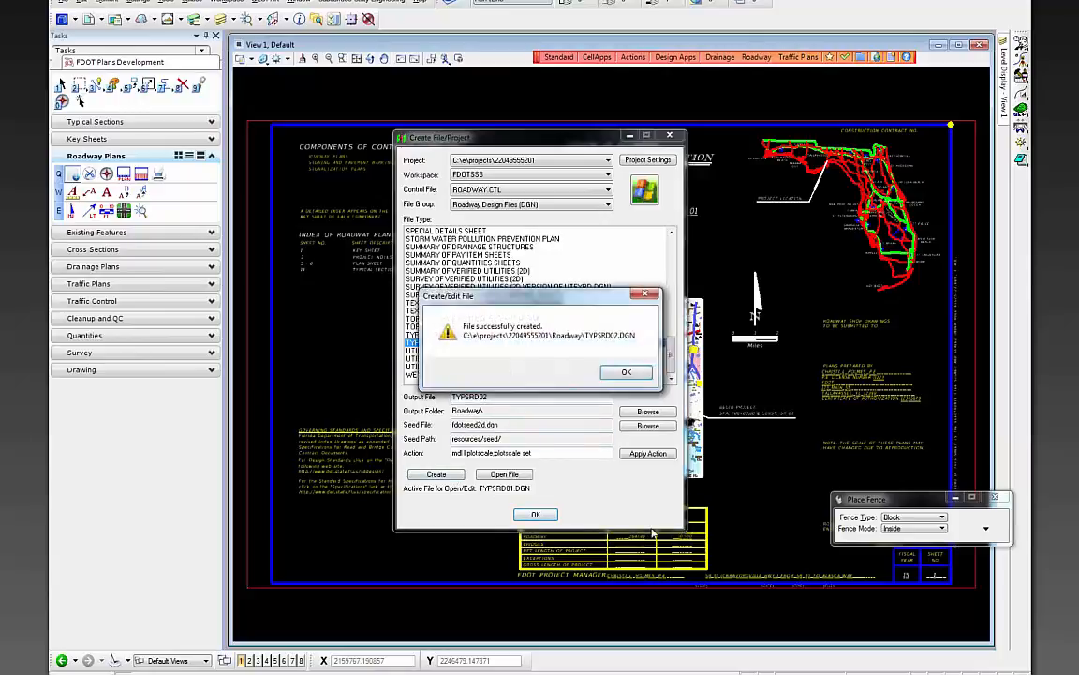
{"action": "left_click", "coordinate": [622, 373]}
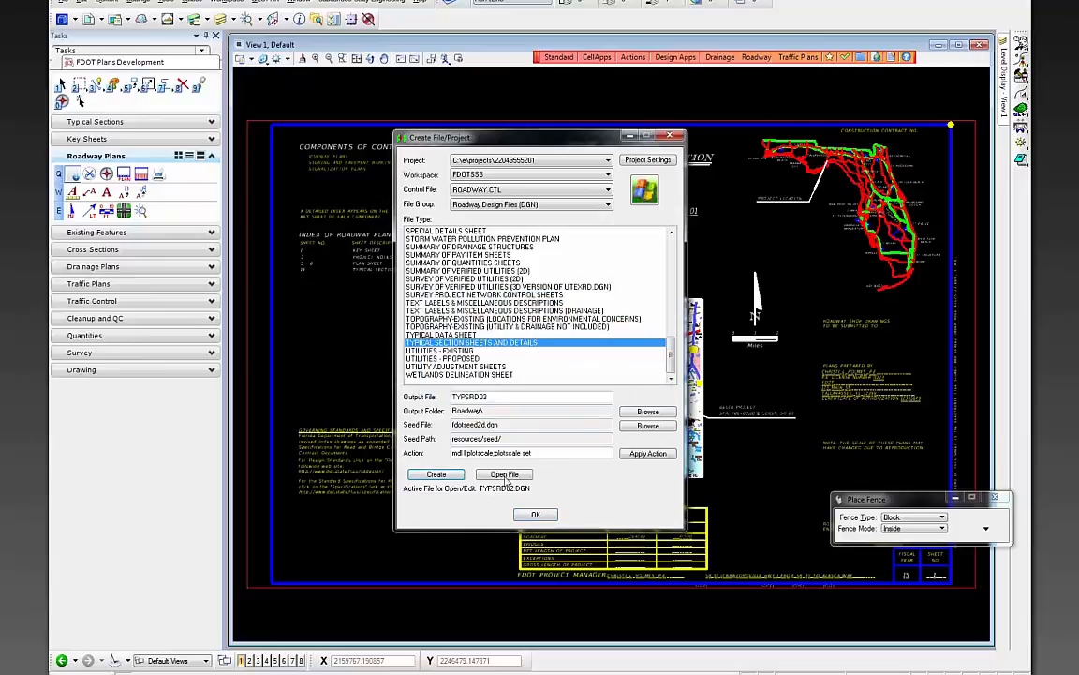
- Open TYPSRD02.DGN, confirm plot scale 50, and close the file creation window
{"action": "left_click", "coordinate": [511, 476]}
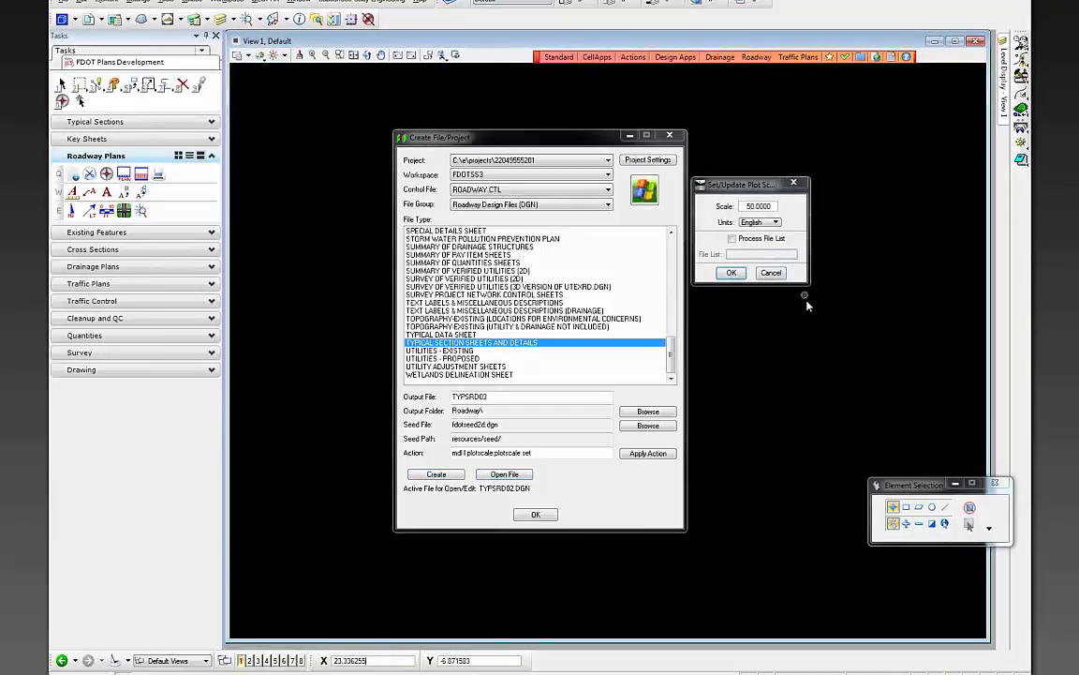
{"action": "left_click", "coordinate": [734, 272]}
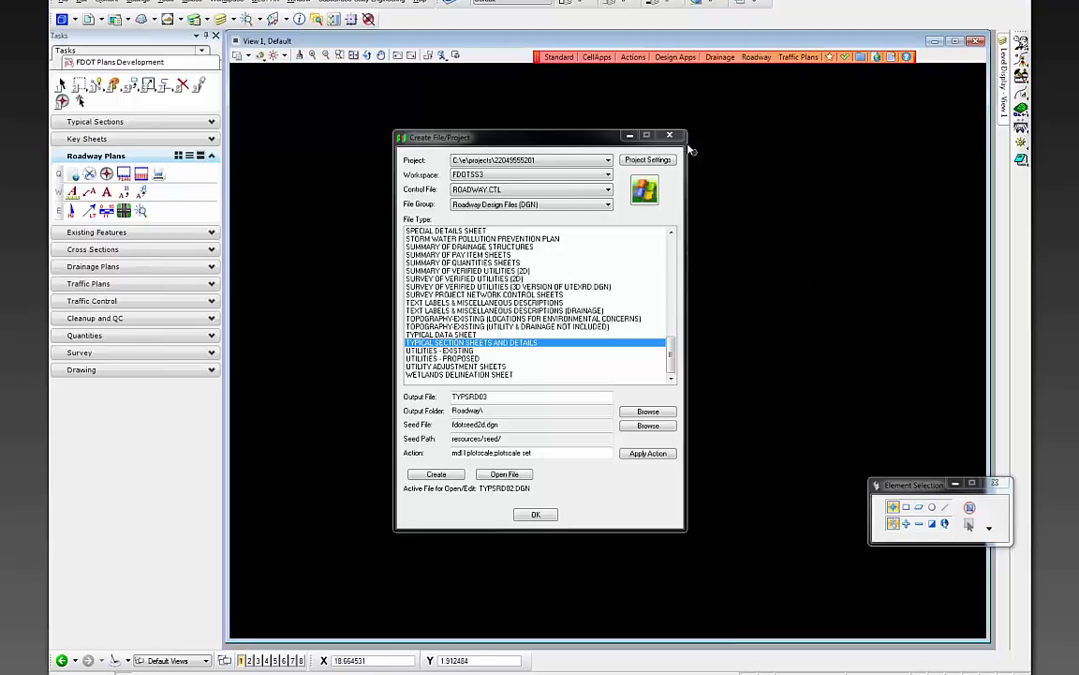
{"action": "left_click", "coordinate": [539, 515]}
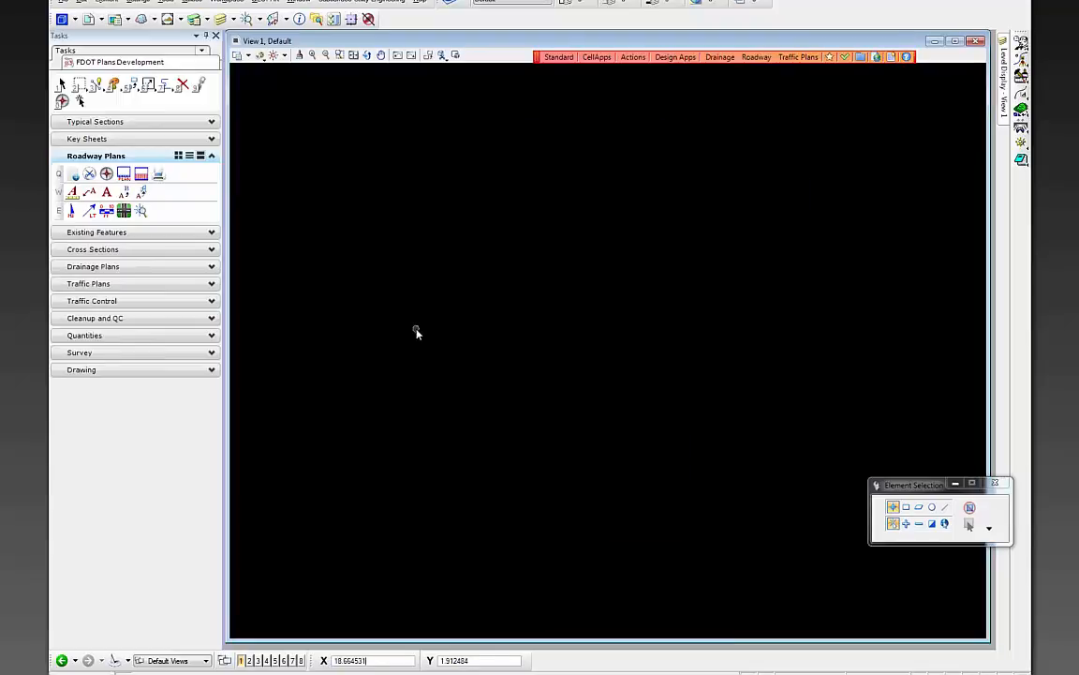
- Expand the Typical Sections tools and start Place Plan Sheet for the shplan border cell
{"action": "left_click", "coordinate": [169, 121]}
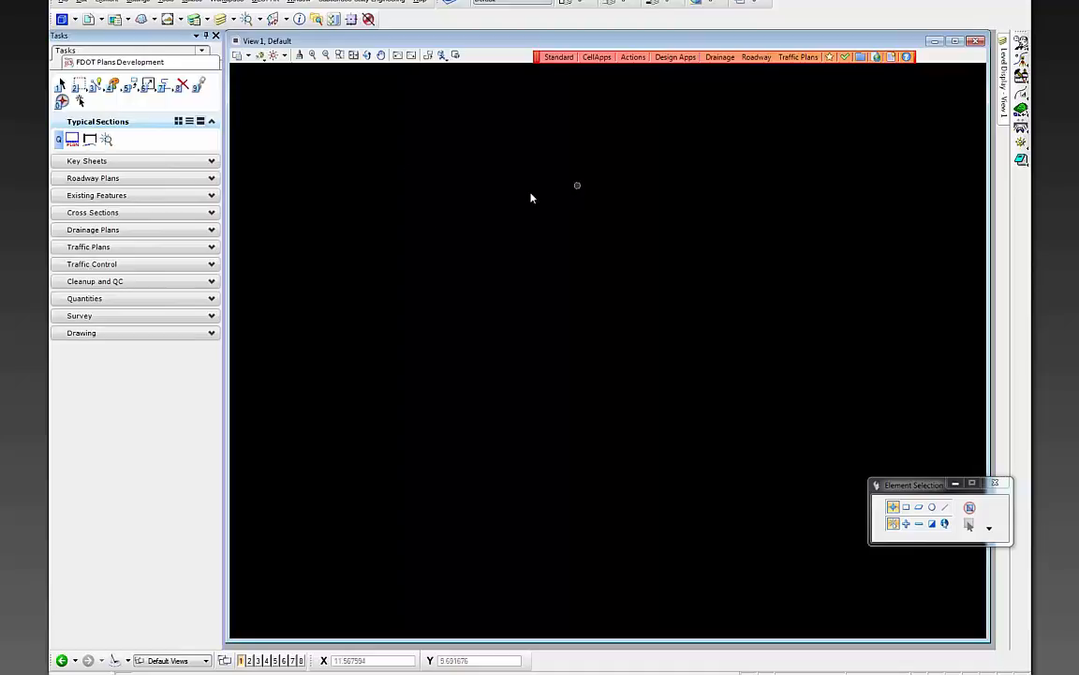
{"action": "right_click", "coordinate": [379, 183]}
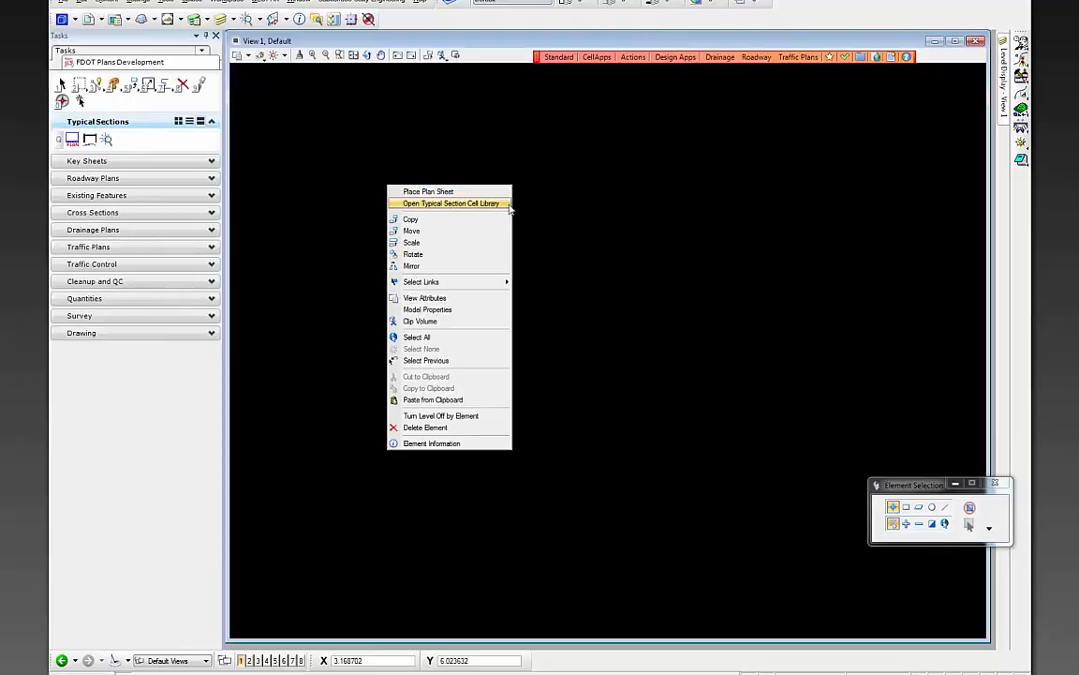
{"action": "left_click", "coordinate": [364, 160]}
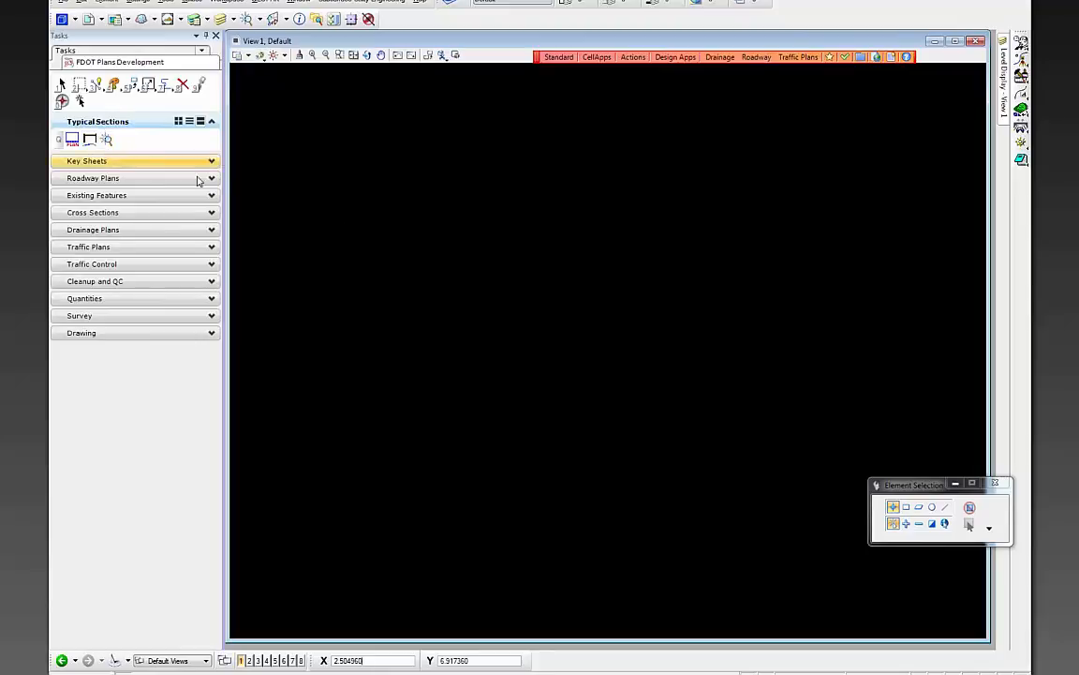
{"action": "left_click", "coordinate": [72, 141]}
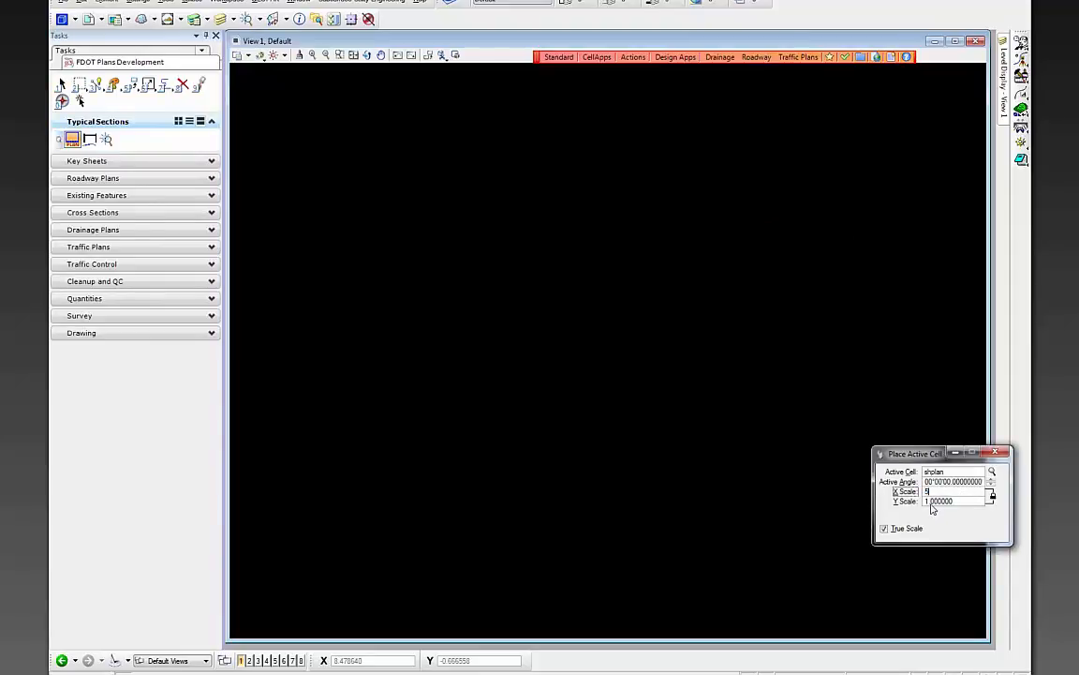
- Place the shplan sheet border at X scale 50 and fit it in the view
{"action": "type", "text": "50"}
{"action": "key", "text": "Return"}
{"action": "scroll", "coordinate": [345, 477], "scroll_direction": "down", "scroll_amount": 3}
{"action": "left_click", "coordinate": [365, 481]}
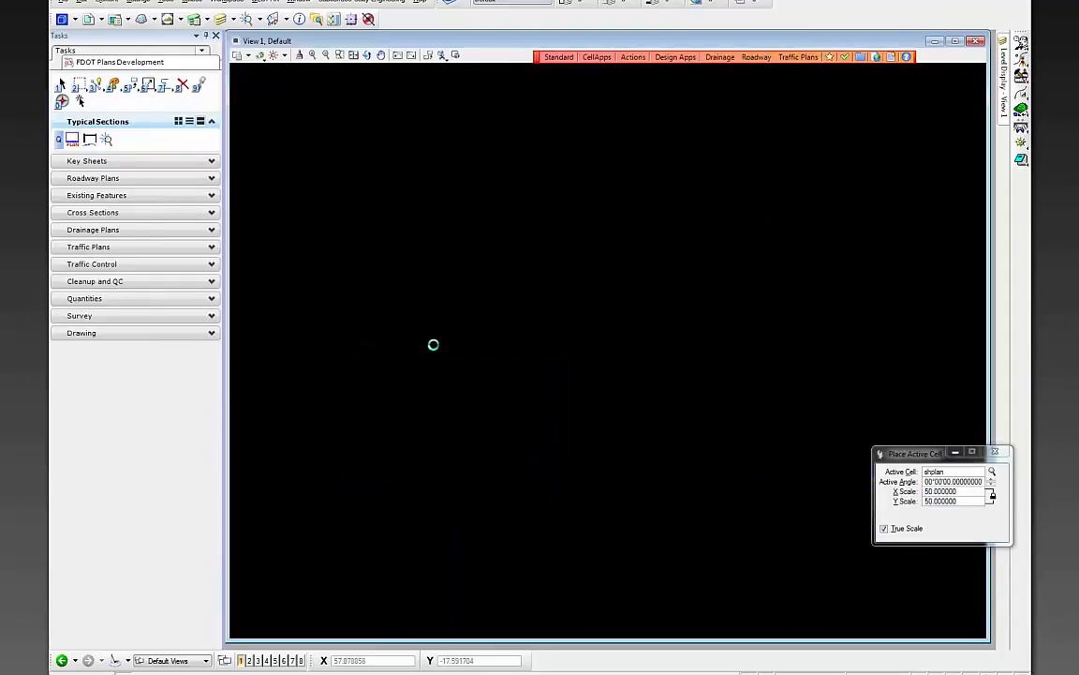
{"action": "key", "text": "Escape"}
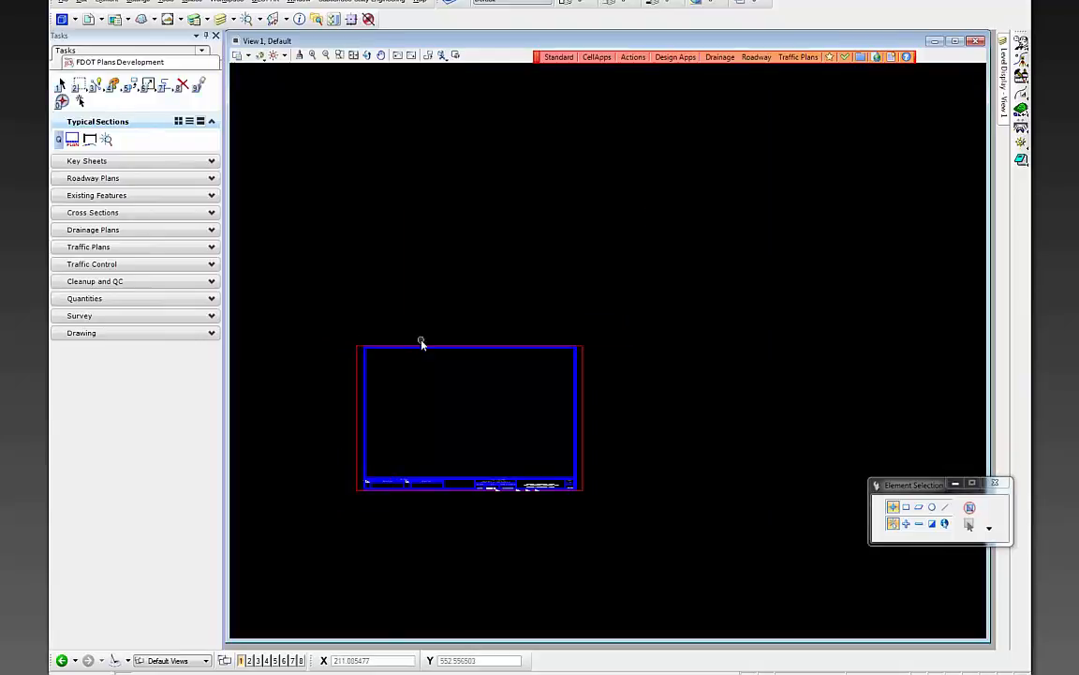
{"action": "left_click", "coordinate": [354, 55]}
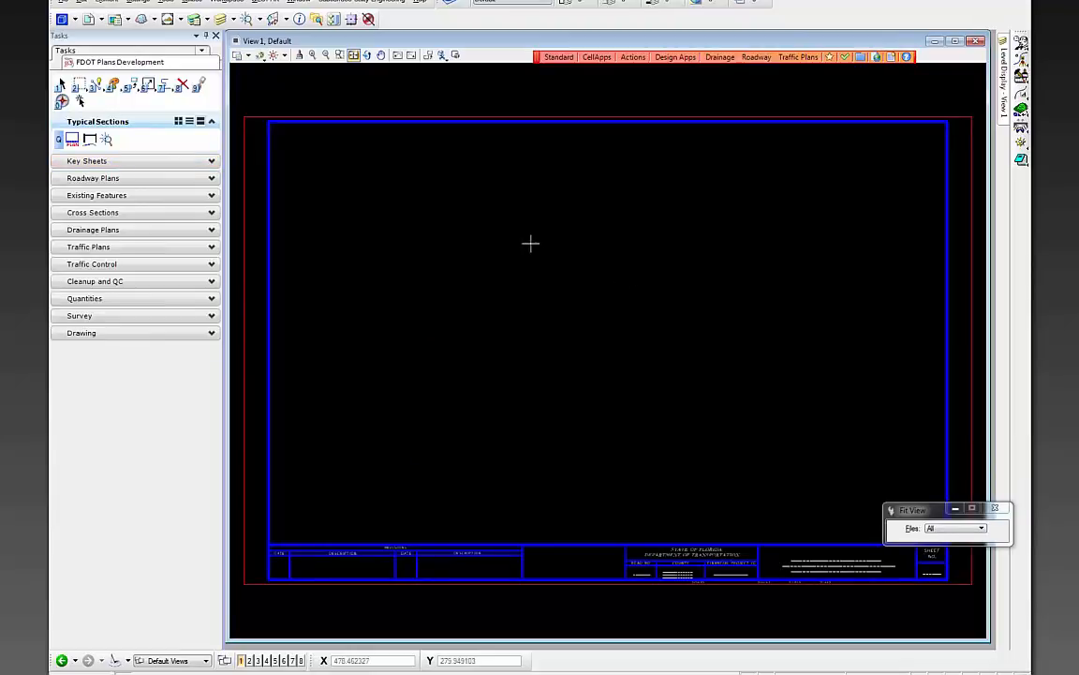
{"action": "right_click", "coordinate": [543, 214]}
- Place the New4LnDvUrb cell from TypicalSection.cel inside the sheet border above the title block
{"action": "left_click", "coordinate": [596, 232]}
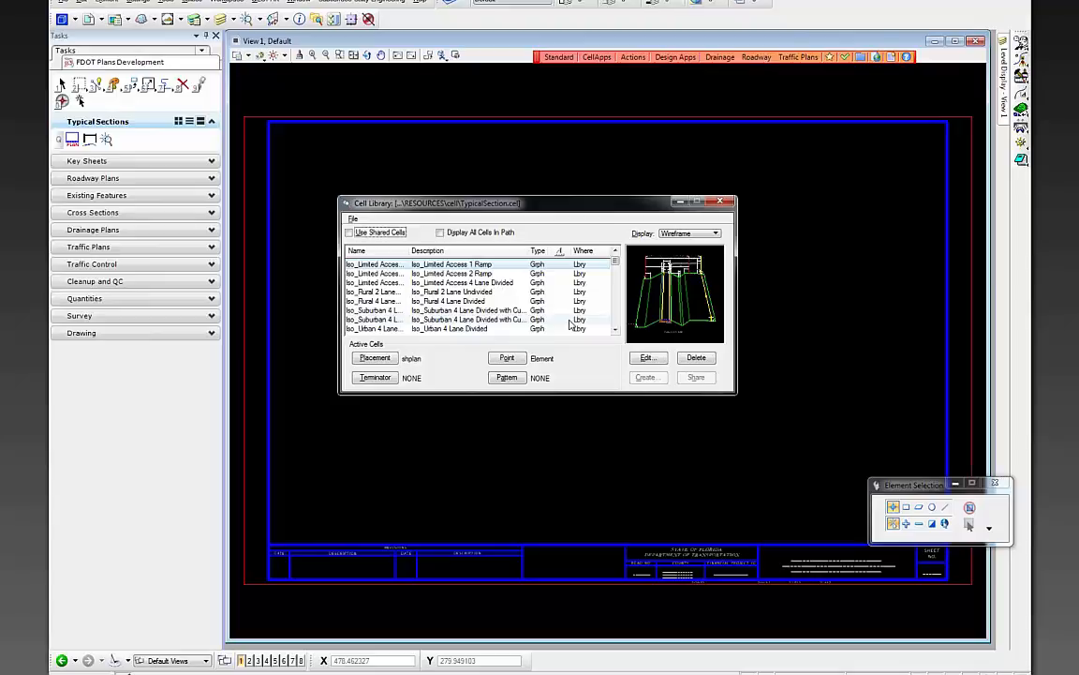
{"action": "left_click", "coordinate": [404, 302]}
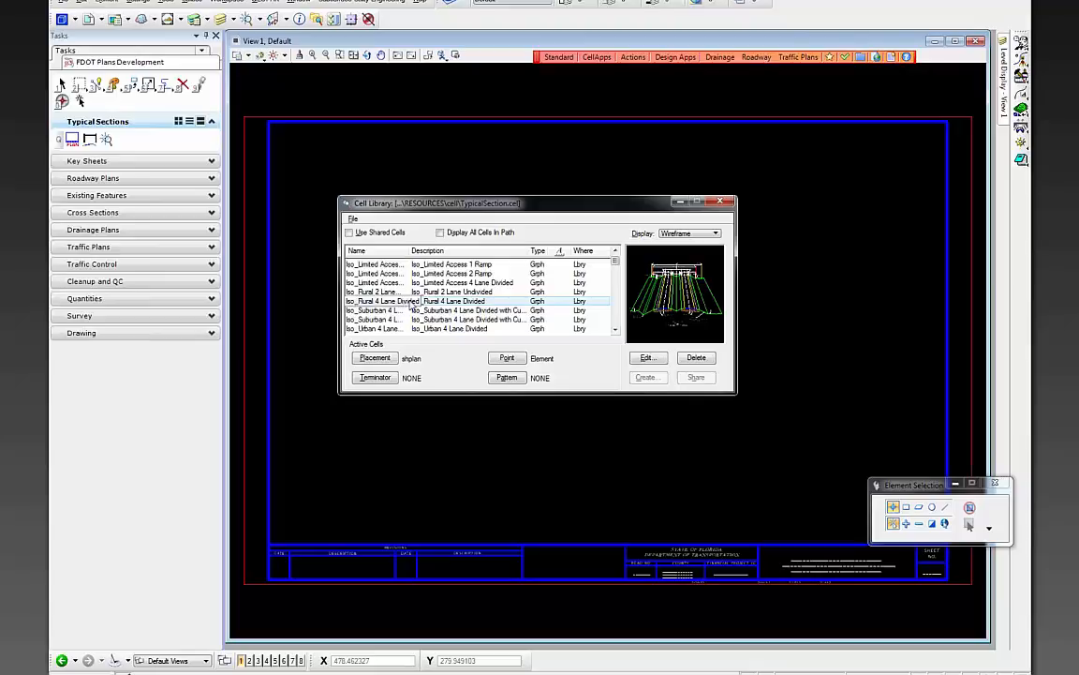
{"action": "scroll", "coordinate": [405, 306], "scroll_direction": "down", "scroll_amount": 10}
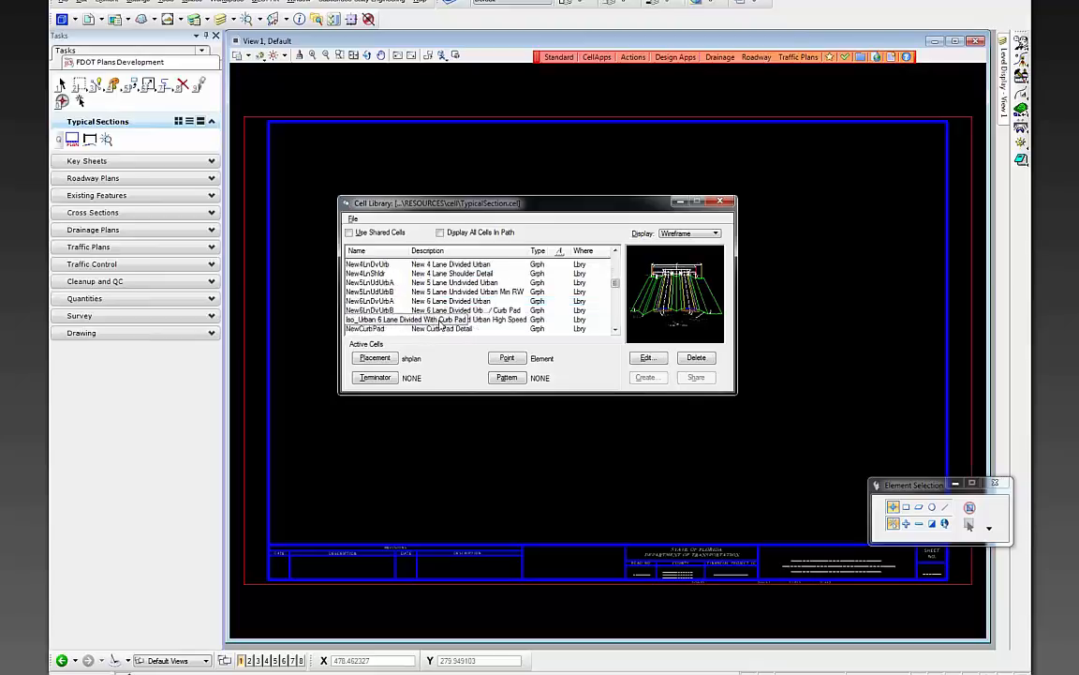
{"action": "scroll", "coordinate": [439, 292], "scroll_direction": "down", "scroll_amount": 3}
{"action": "scroll", "coordinate": [413, 281], "scroll_direction": "up", "scroll_amount": 3}
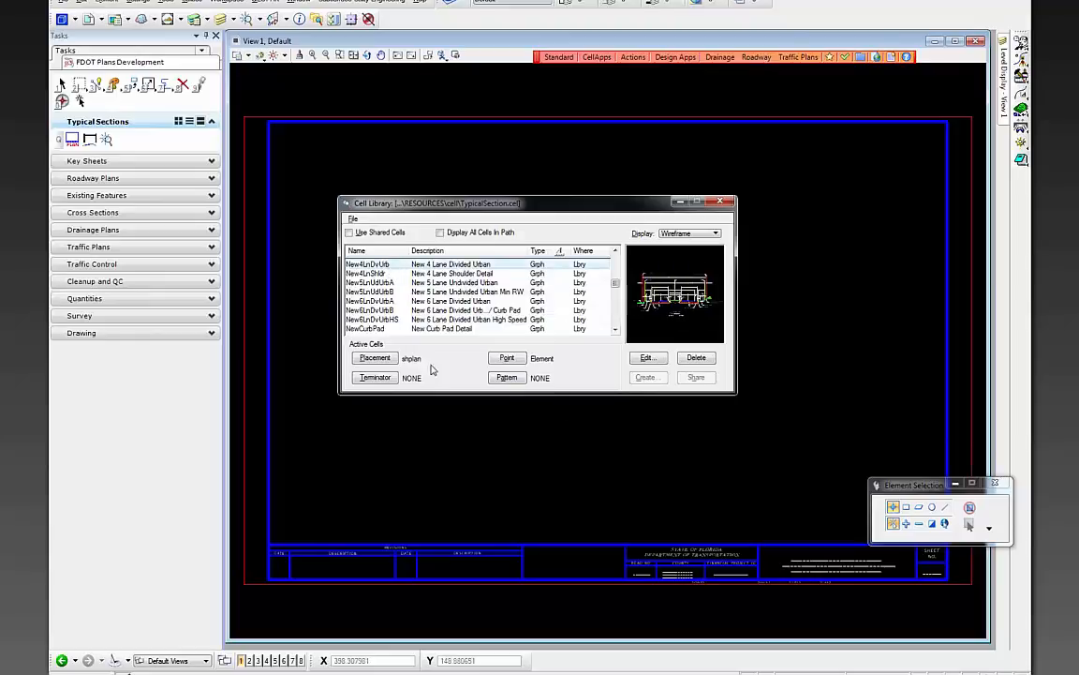
{"action": "left_click", "coordinate": [392, 359]}
{"action": "double_click", "coordinate": [394, 267]}
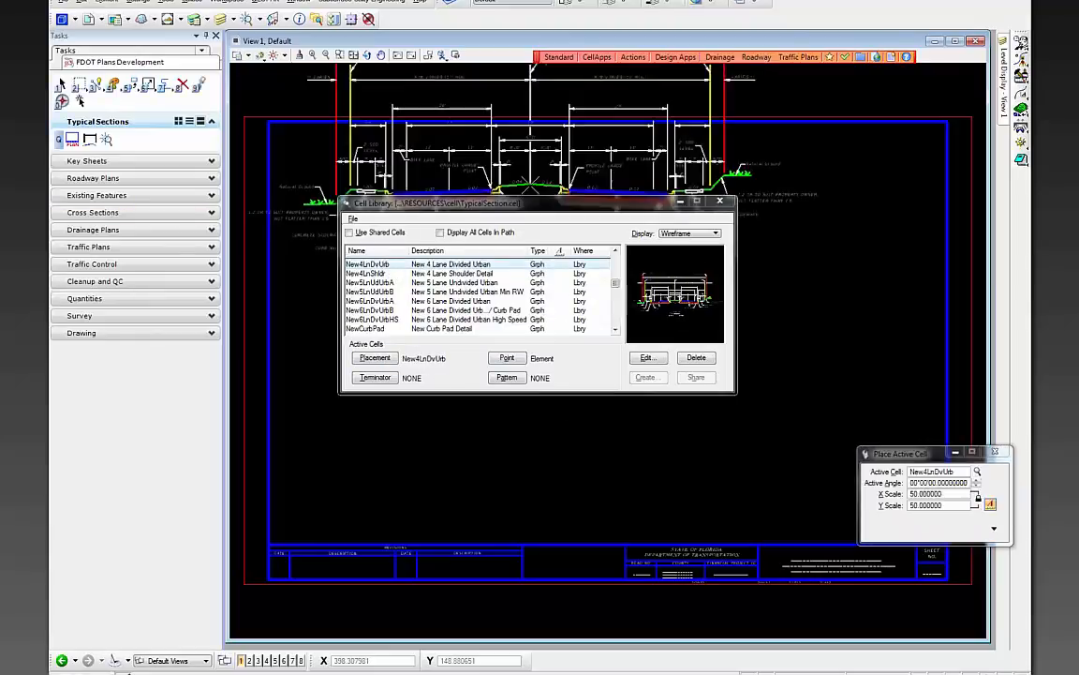
{"action": "left_click_drag", "start_coordinate": [525, 202], "coordinate": [740, 412]}
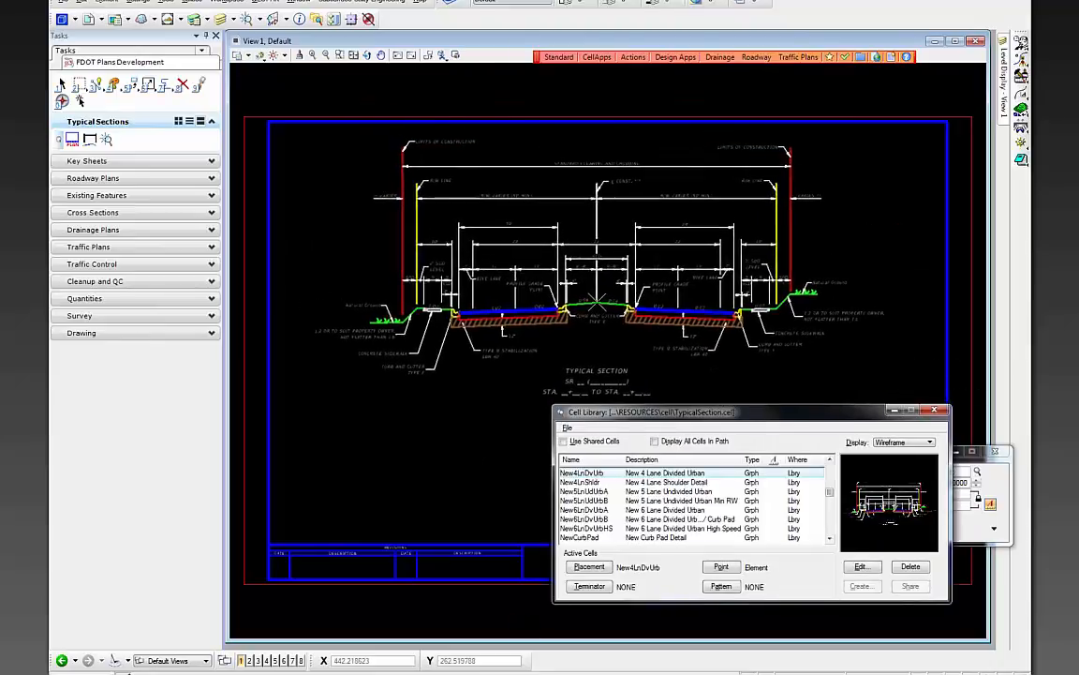
{"action": "left_click", "coordinate": [599, 309]}
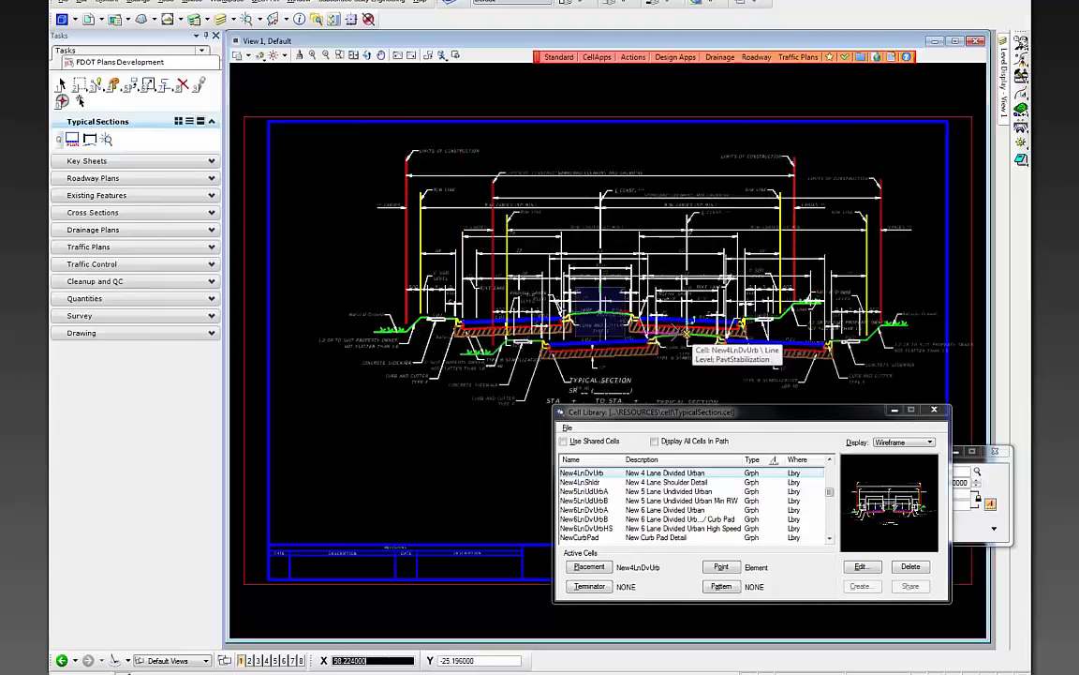
{"action": "left_click_drag", "start_coordinate": [656, 411], "coordinate": [706, 454]}
- Minimize the Cell Library, zoom into the typical section, and pick the Roadway Plans Edit Text tool
{"action": "left_click", "coordinate": [933, 451]}
{"action": "left_click", "coordinate": [597, 383]}
{"action": "scroll", "coordinate": [616, 381], "scroll_direction": "up", "scroll_amount": 2}
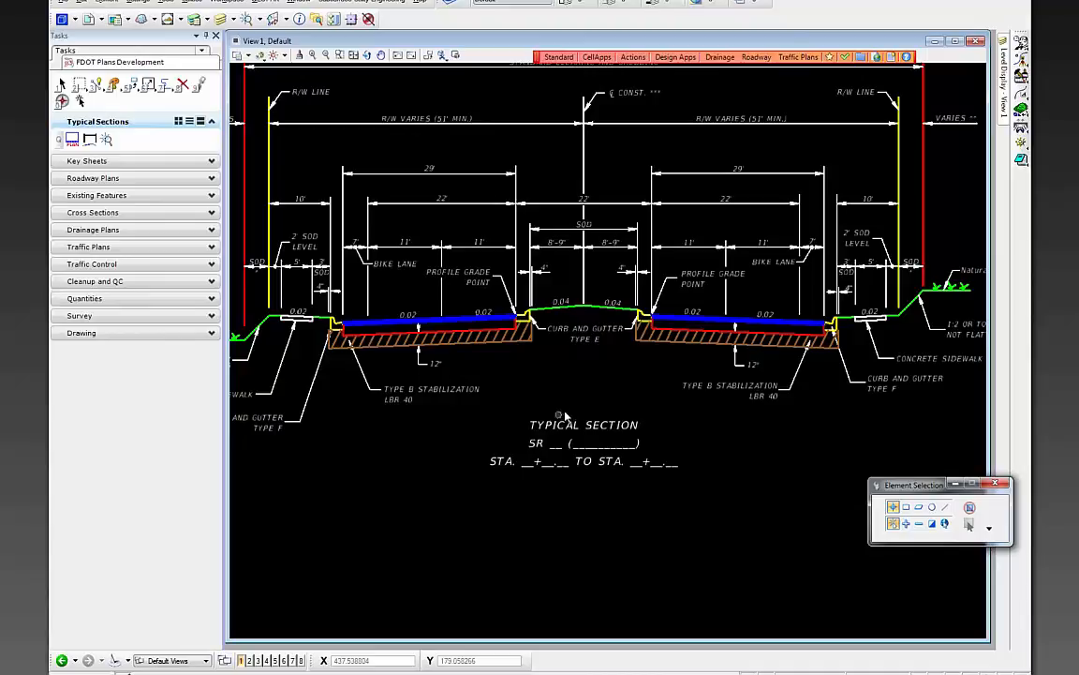
{"action": "scroll", "coordinate": [566, 413], "scroll_direction": "down", "scroll_amount": 3}
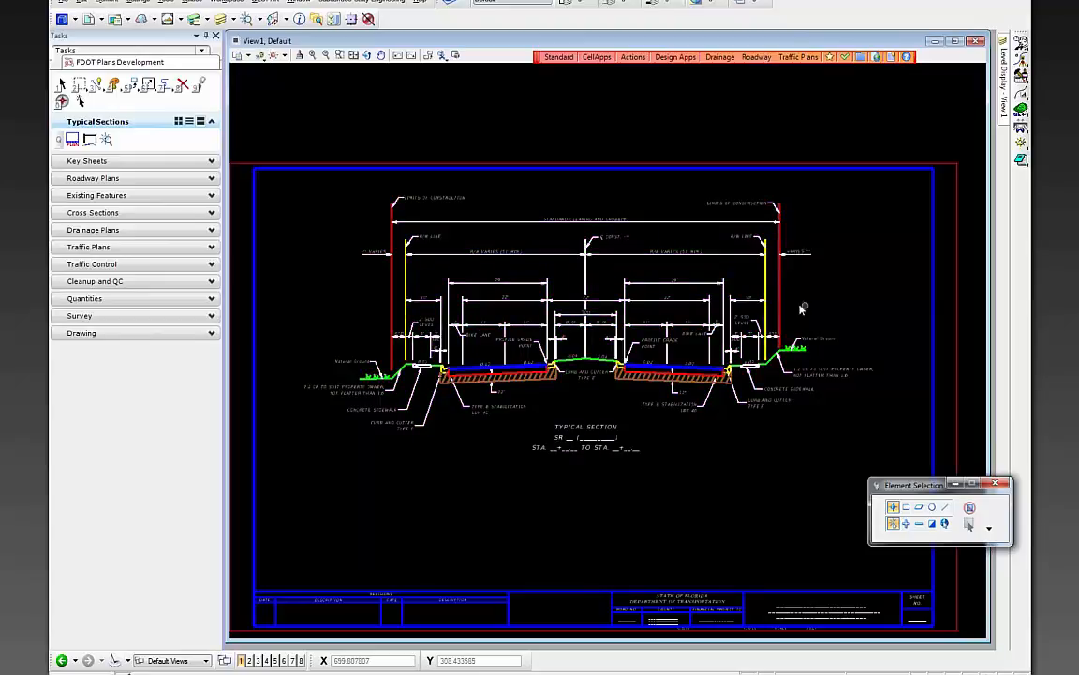
{"action": "scroll", "coordinate": [661, 257], "scroll_direction": "up", "scroll_amount": 2}
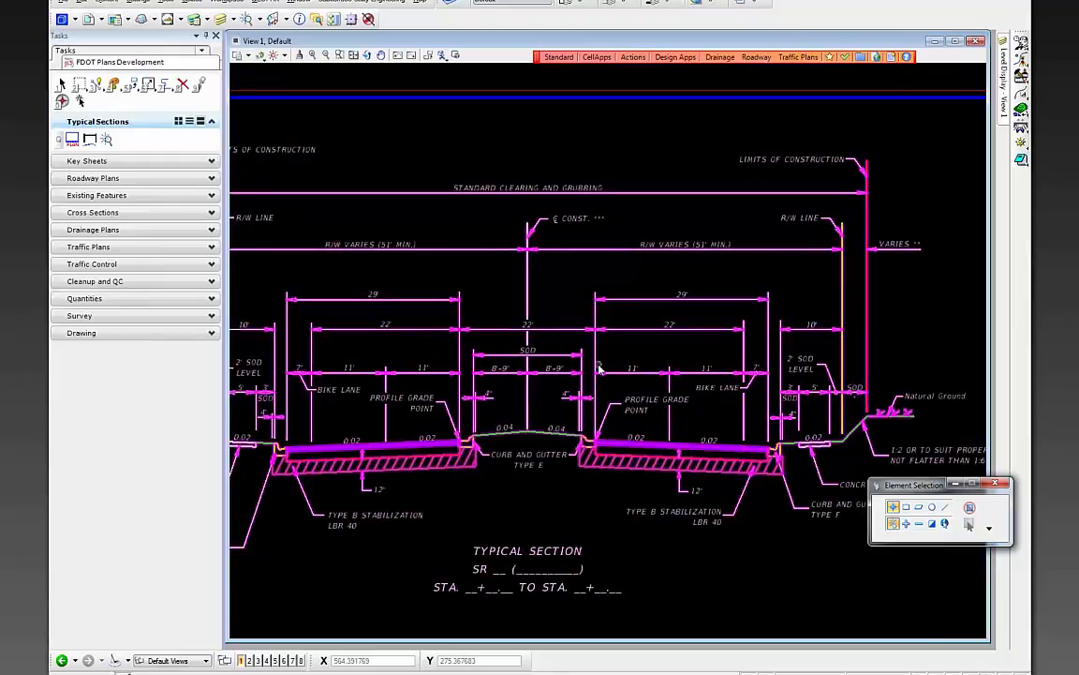
{"action": "left_click", "coordinate": [92, 180]}
{"action": "left_click", "coordinate": [123, 191]}
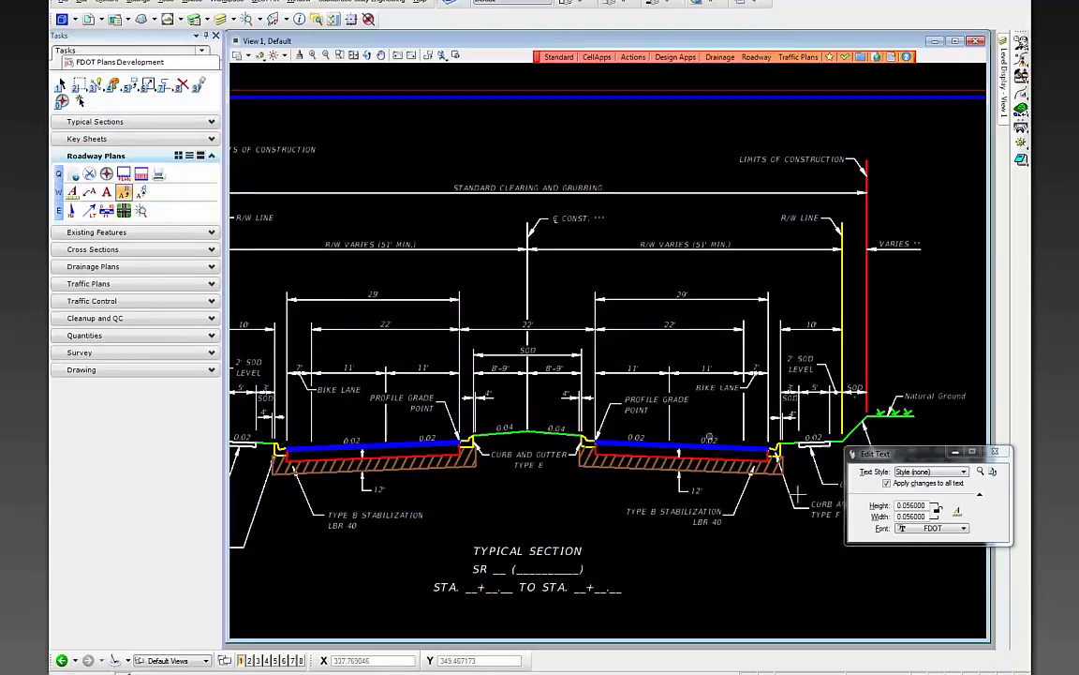
- Leave R/W VARIES unchanged and change the centreline label to CONST. SR 61
{"action": "left_click", "coordinate": [690, 249]}
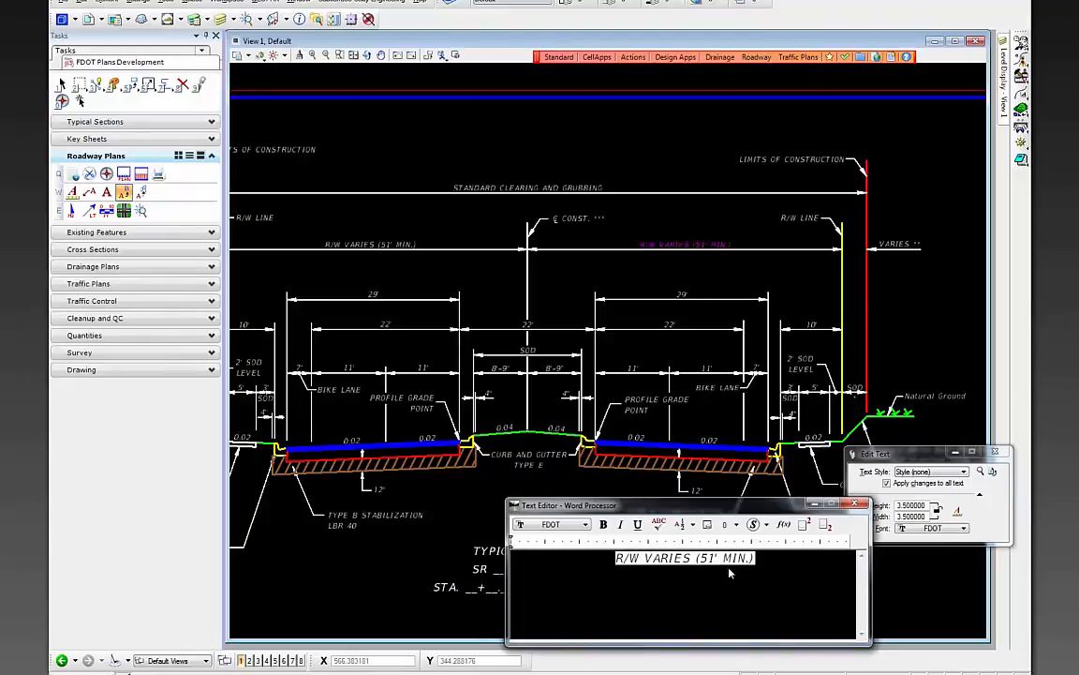
{"action": "left_click", "coordinate": [601, 200]}
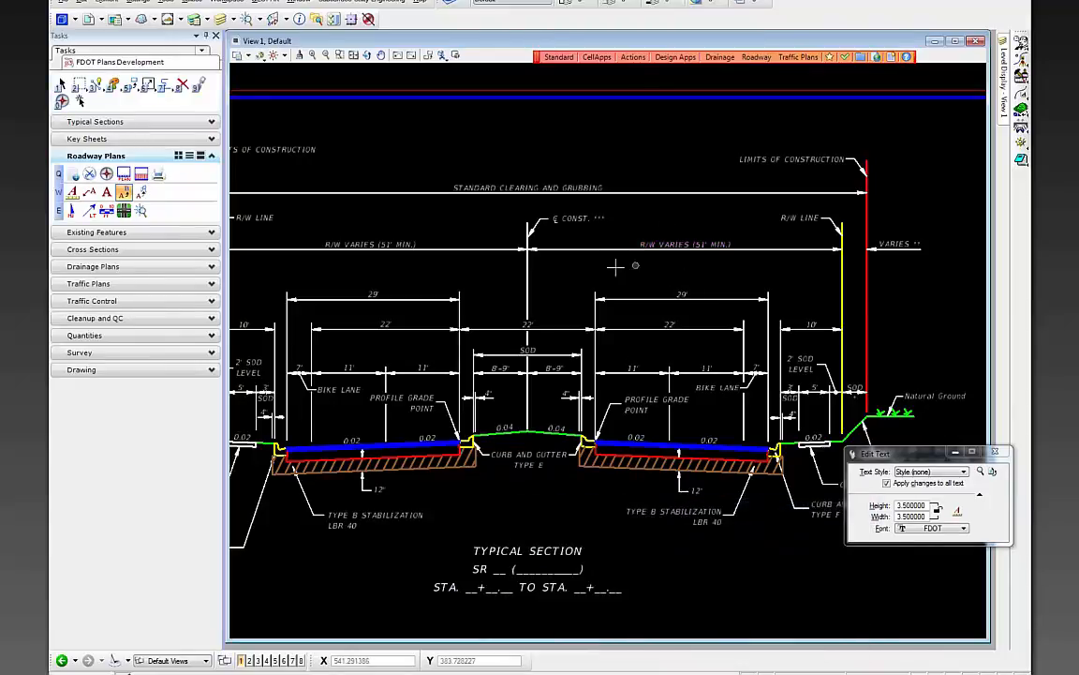
{"action": "left_click", "coordinate": [605, 219]}
{"action": "left_click", "coordinate": [608, 568]}
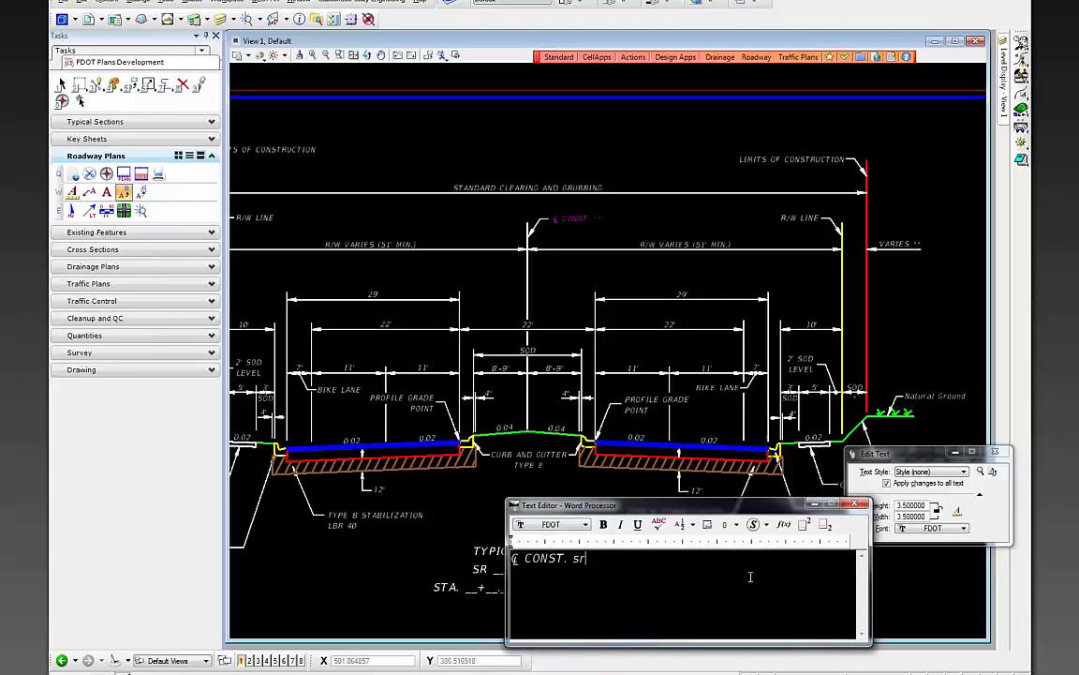
{"action": "type", "text": "SR 61"}
{"action": "left_click", "coordinate": [623, 403]}
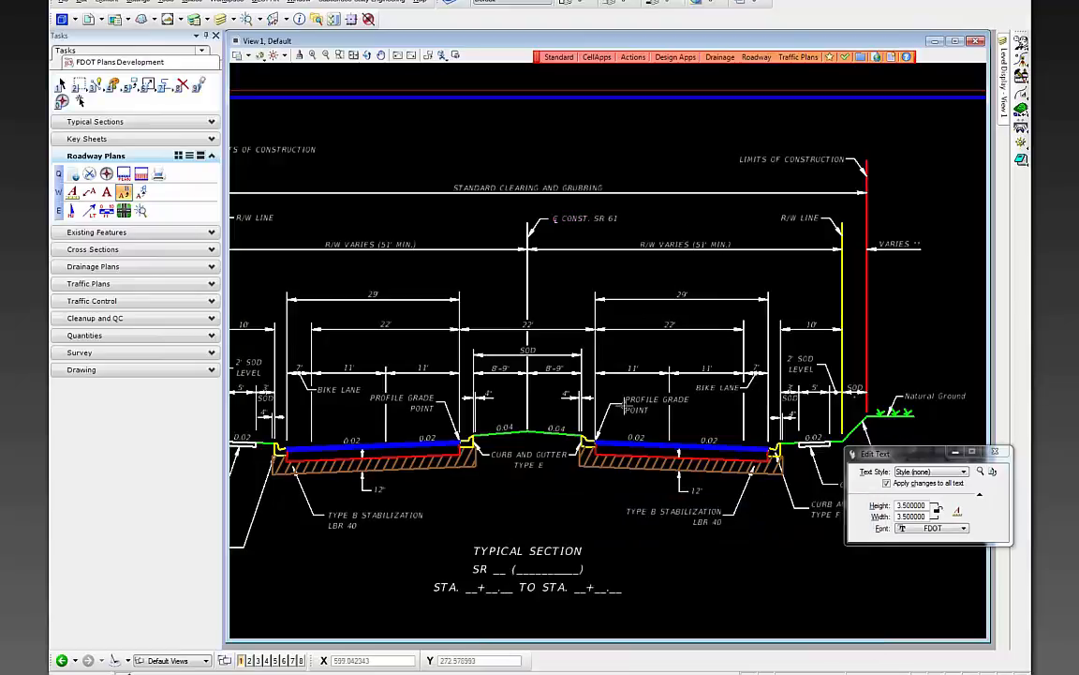
{"action": "left_click", "coordinate": [504, 572]}
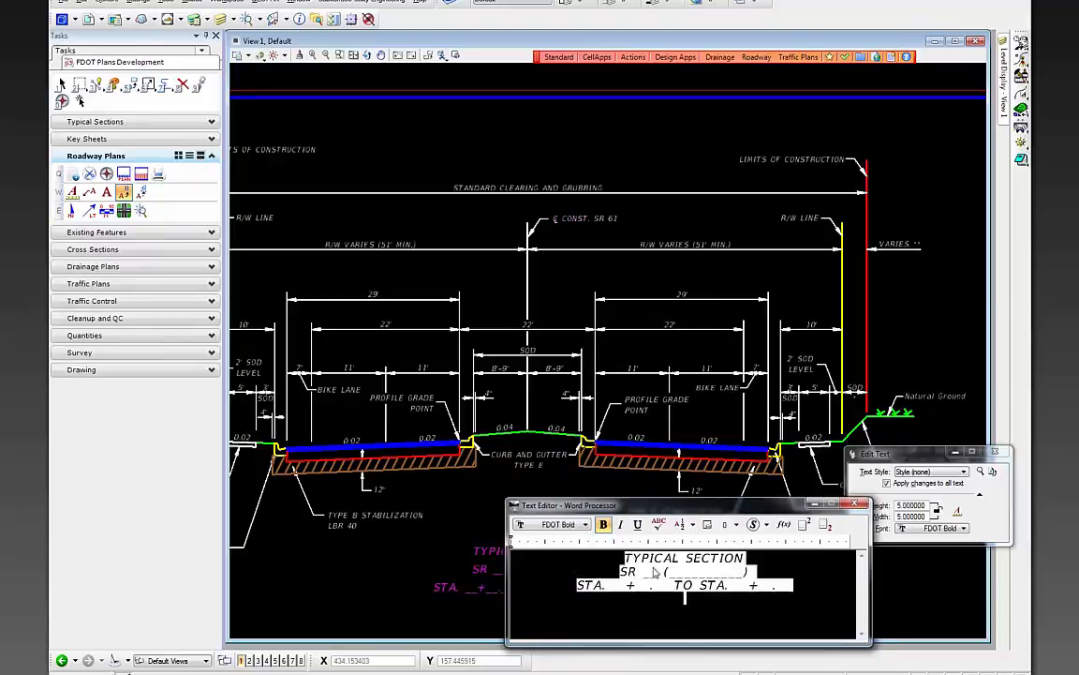
- Fill the title's road fields with SR 61 and CRAWFORDVILLE HWY, lengthening the name field
{"action": "double_click", "coordinate": [654, 581]}
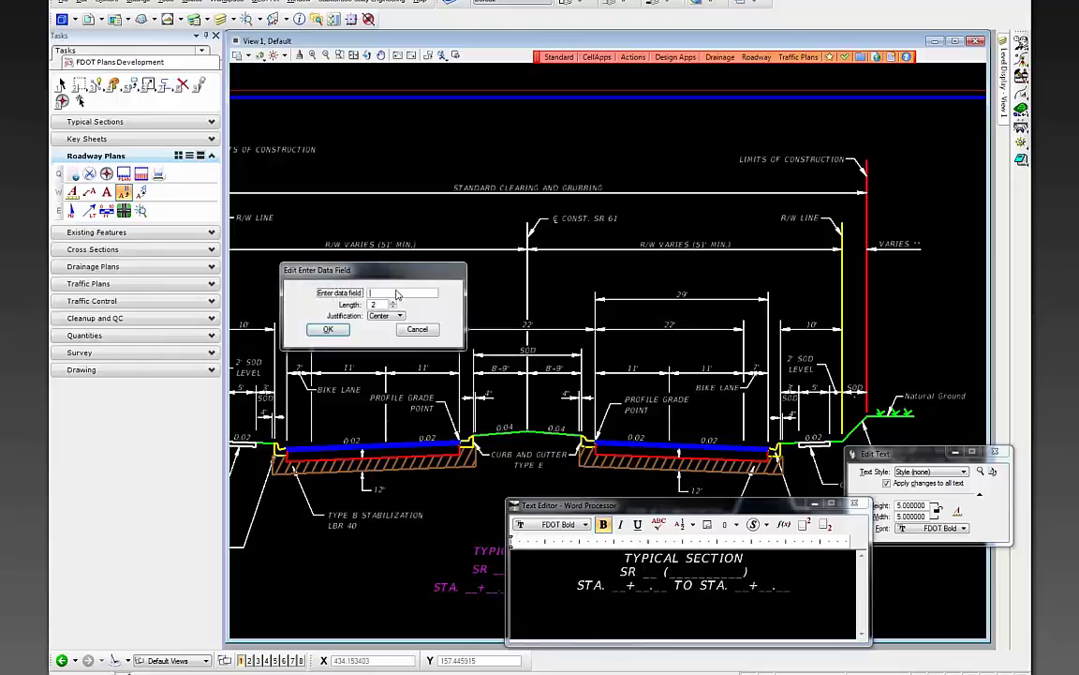
{"action": "type", "text": "61"}
{"action": "key", "text": "Return"}
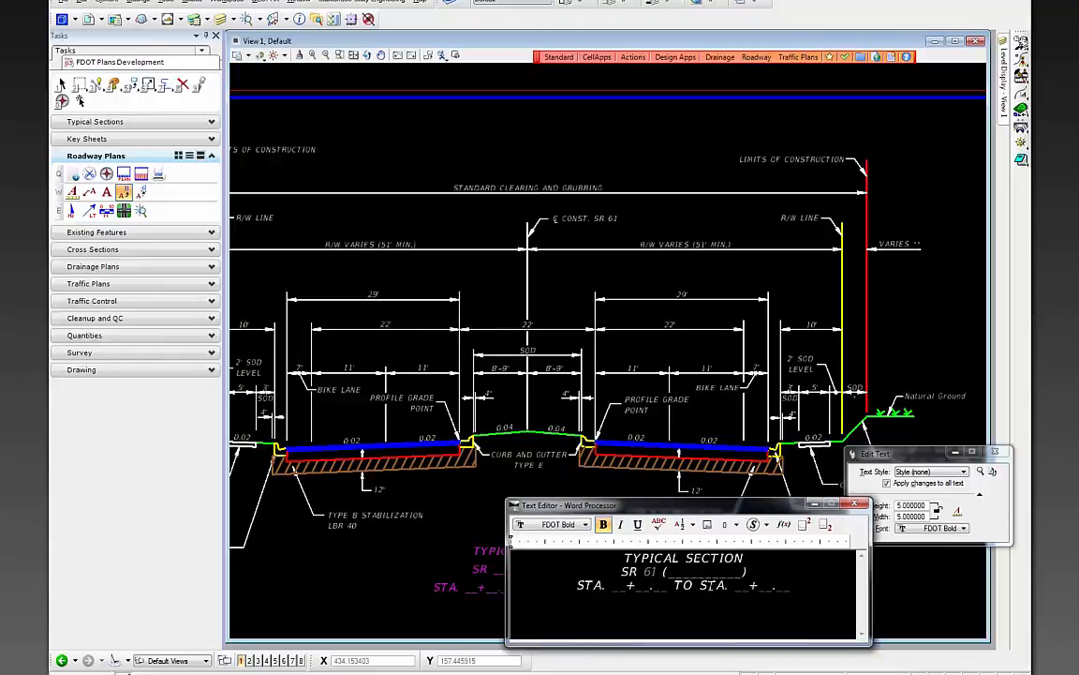
{"action": "double_click", "coordinate": [714, 572]}
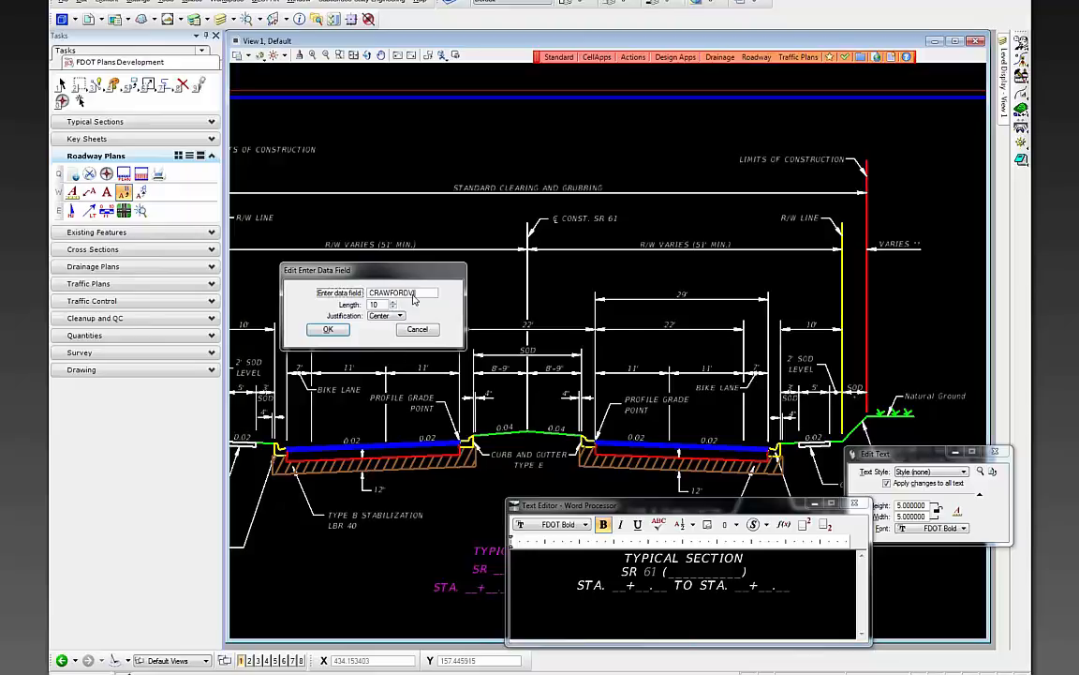
{"action": "left_click", "coordinate": [395, 304]}
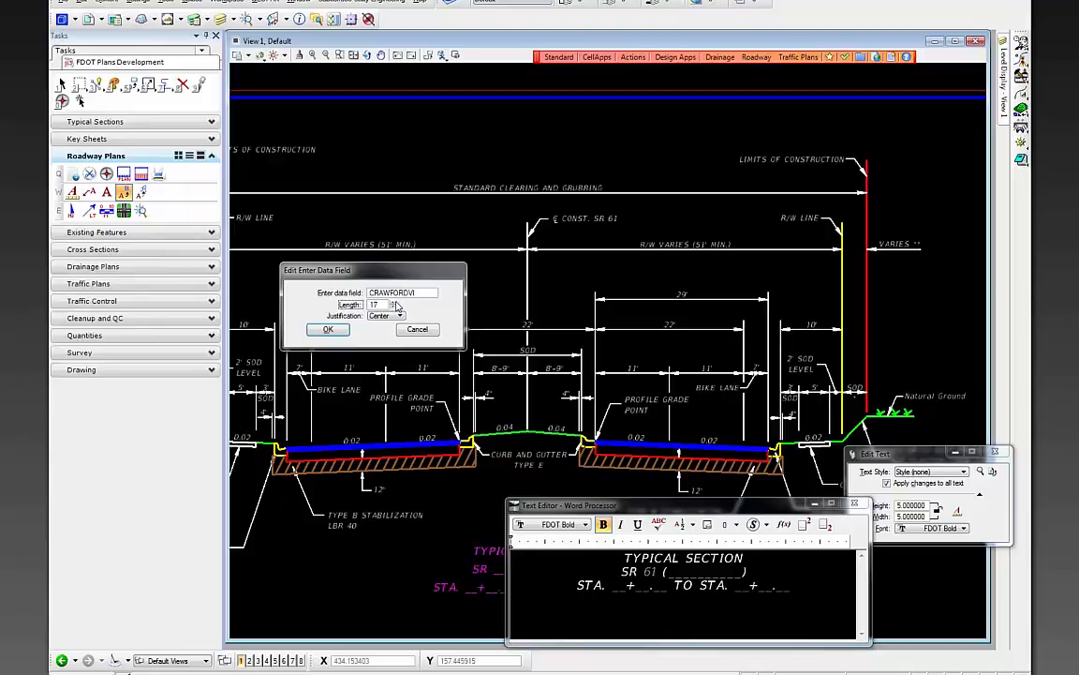
{"action": "left_click", "coordinate": [432, 293]}
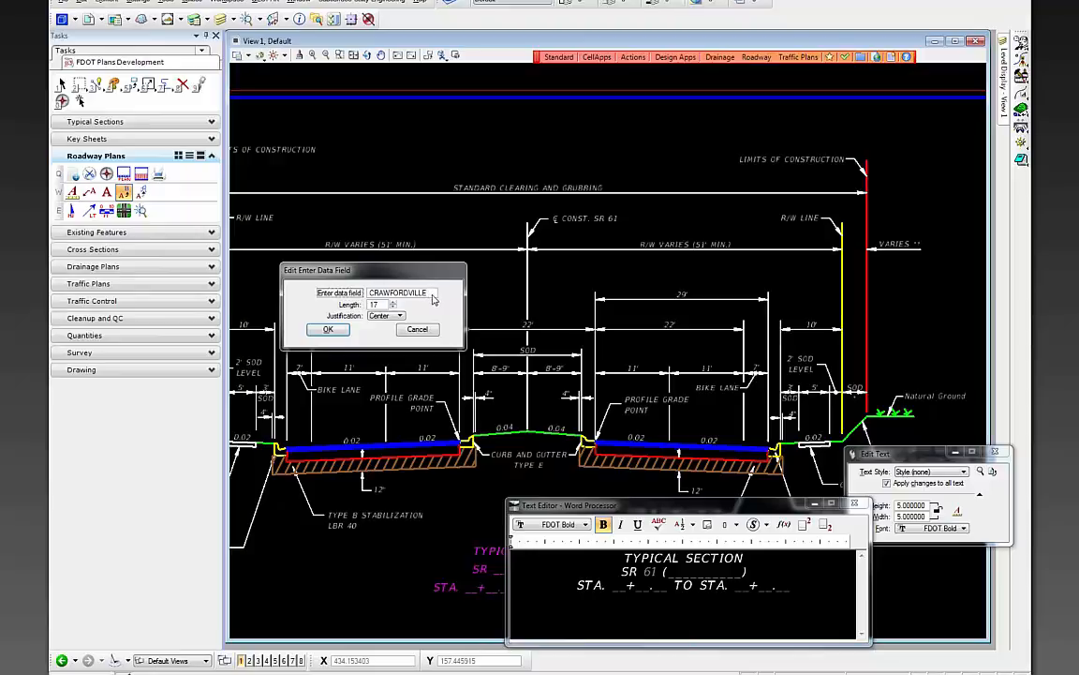
{"action": "type", "text": "HWY"}
{"action": "left_click", "coordinate": [330, 330]}
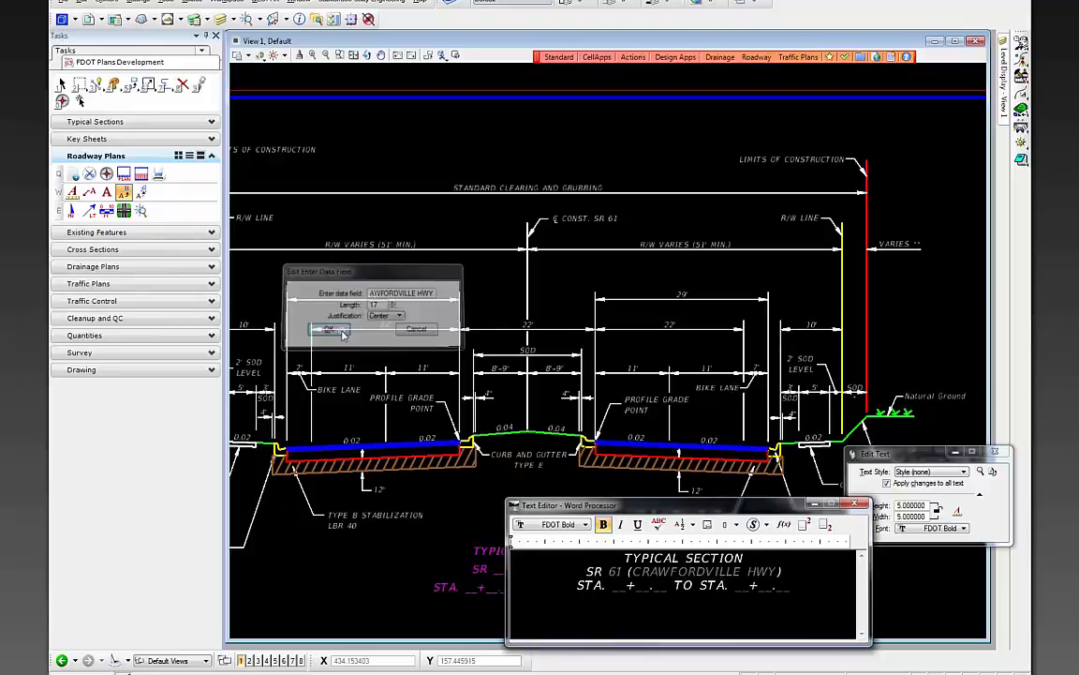
- Enter the starting station as STA. 700+00.00
{"action": "left_click", "coordinate": [617, 585]}
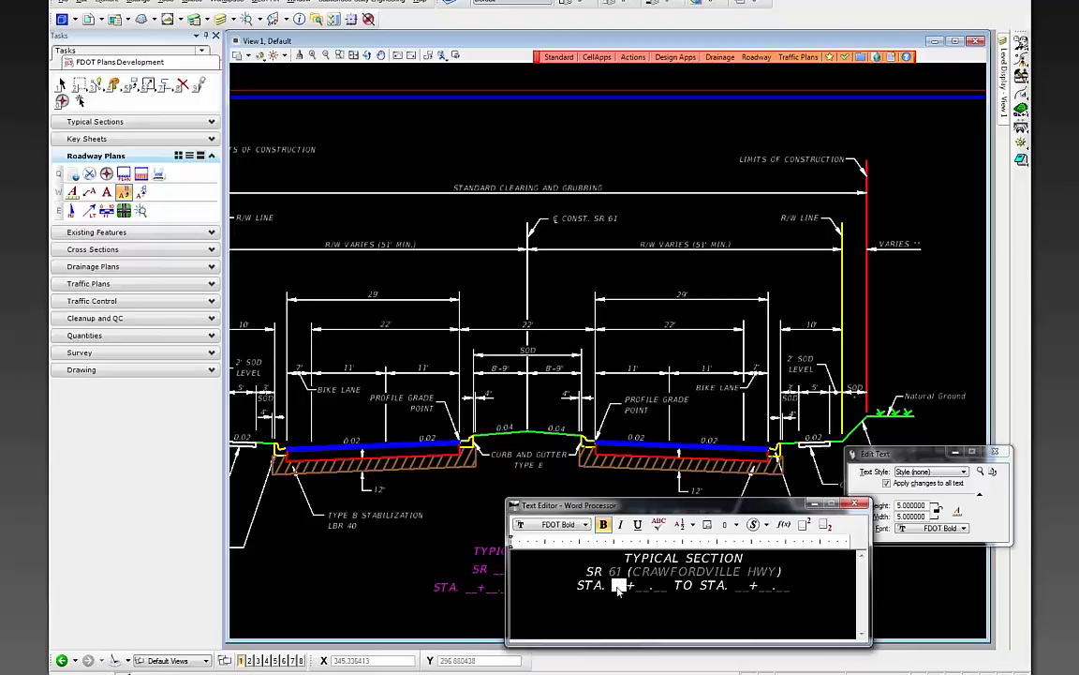
{"action": "double_click", "coordinate": [618, 585]}
{"action": "left_click", "coordinate": [381, 295]}
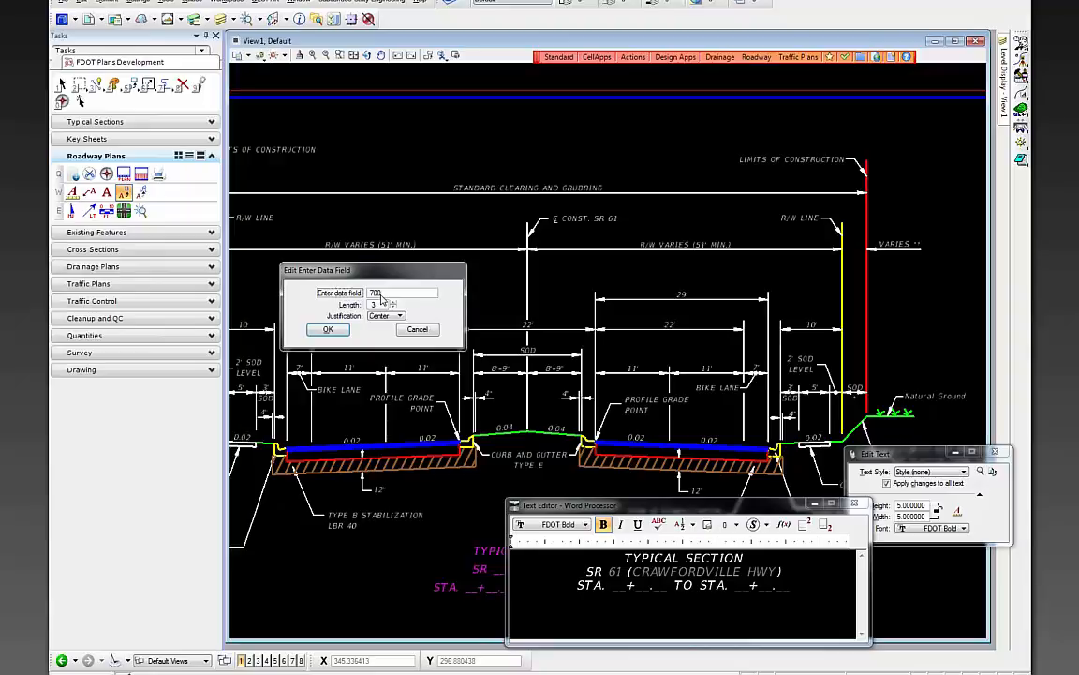
{"action": "left_click", "coordinate": [326, 329]}
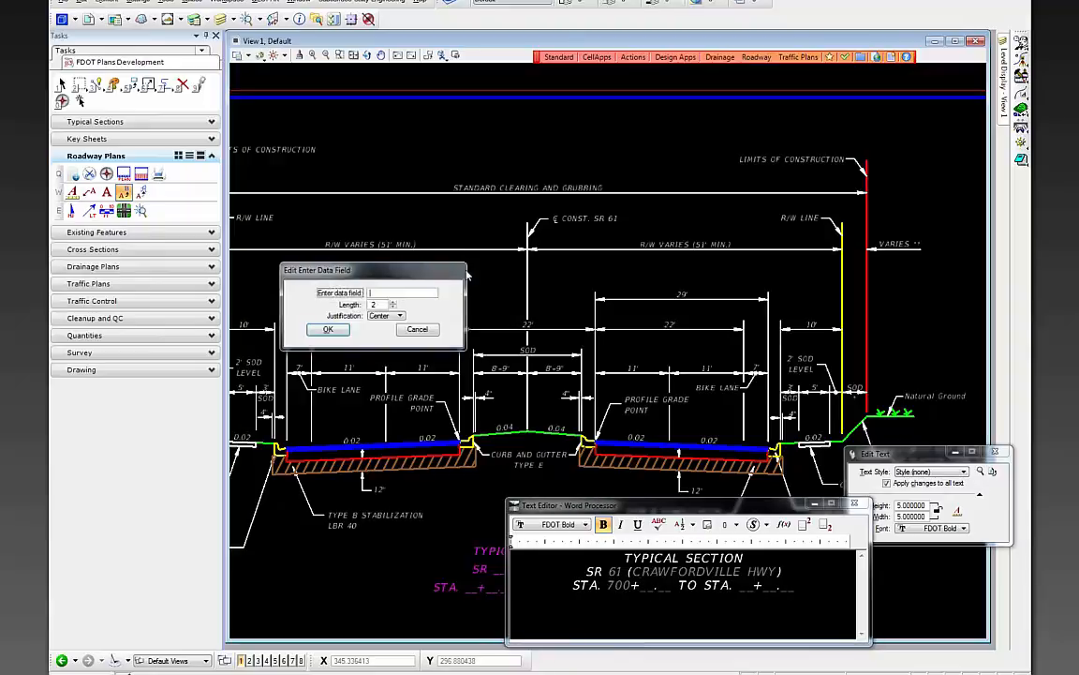
{"action": "type", "text": "00"}
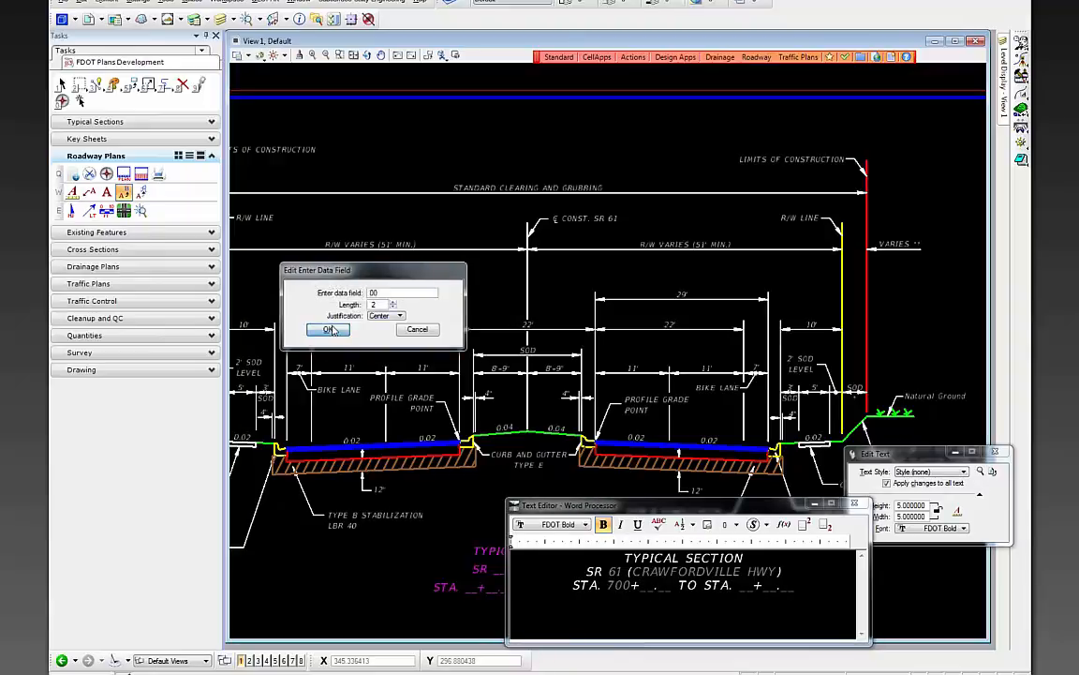
{"action": "left_click", "coordinate": [331, 329]}
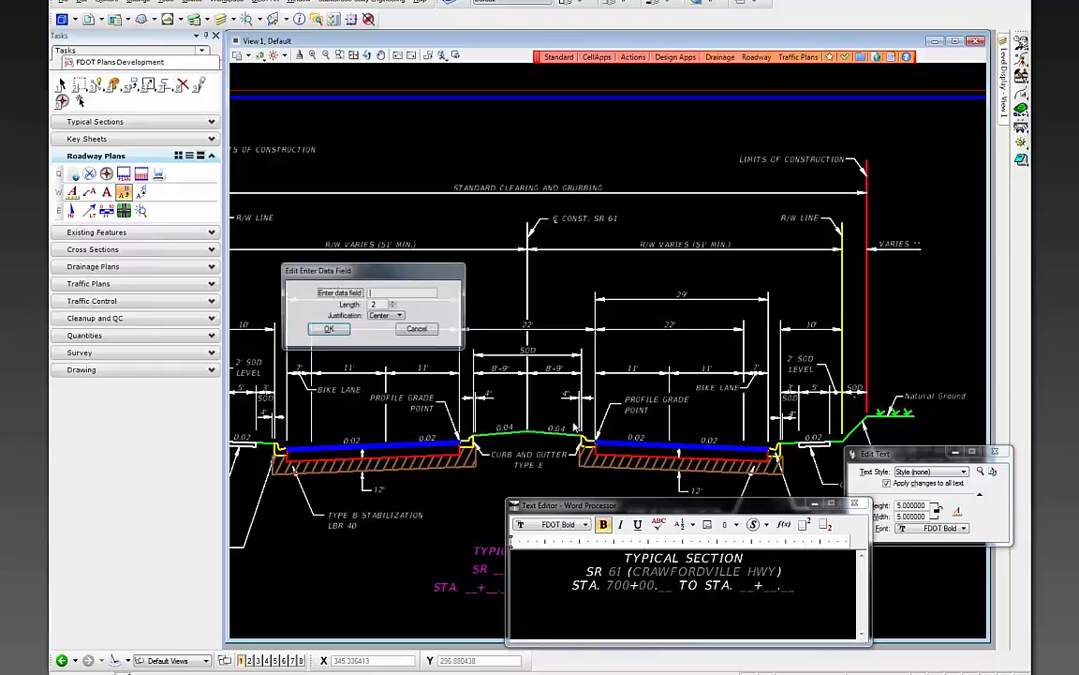
{"action": "type", "text": "00"}
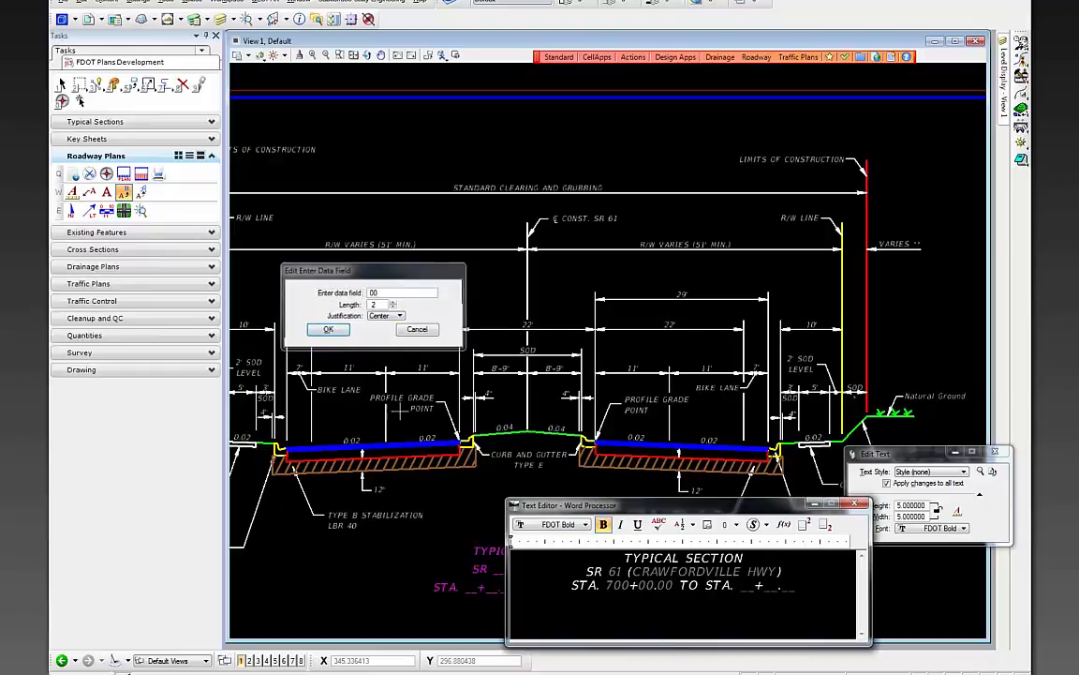
{"action": "left_click", "coordinate": [330, 328]}
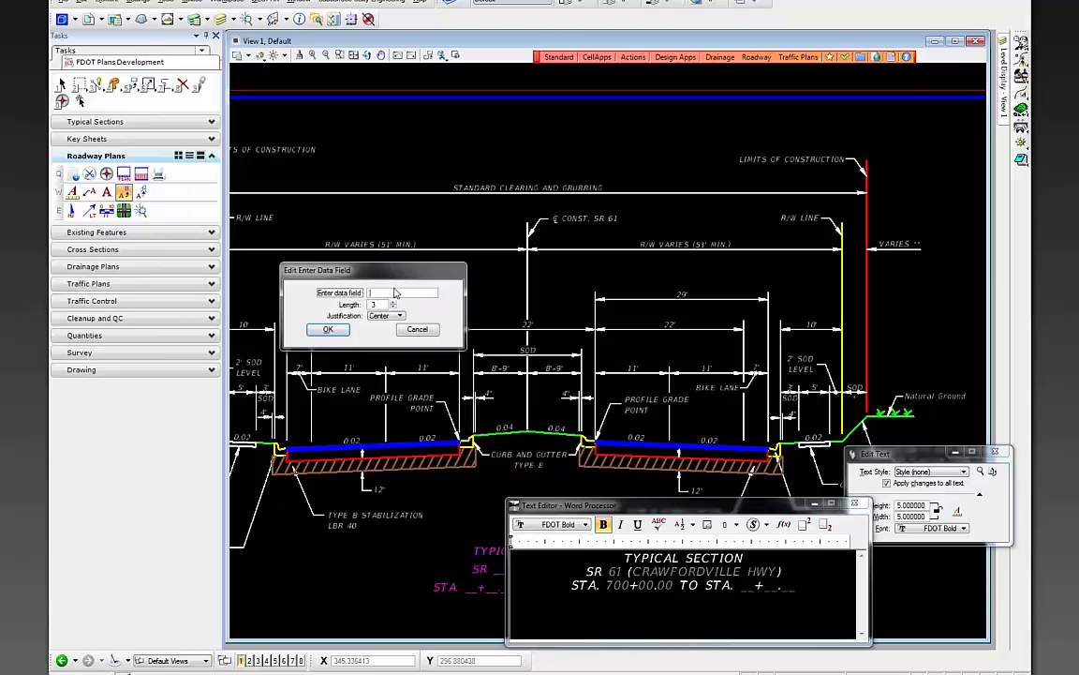
- Enter the ending station as STA. 726+41.49 and accept the title text
{"action": "type", "text": "726"}
{"action": "left_click", "coordinate": [328, 329]}
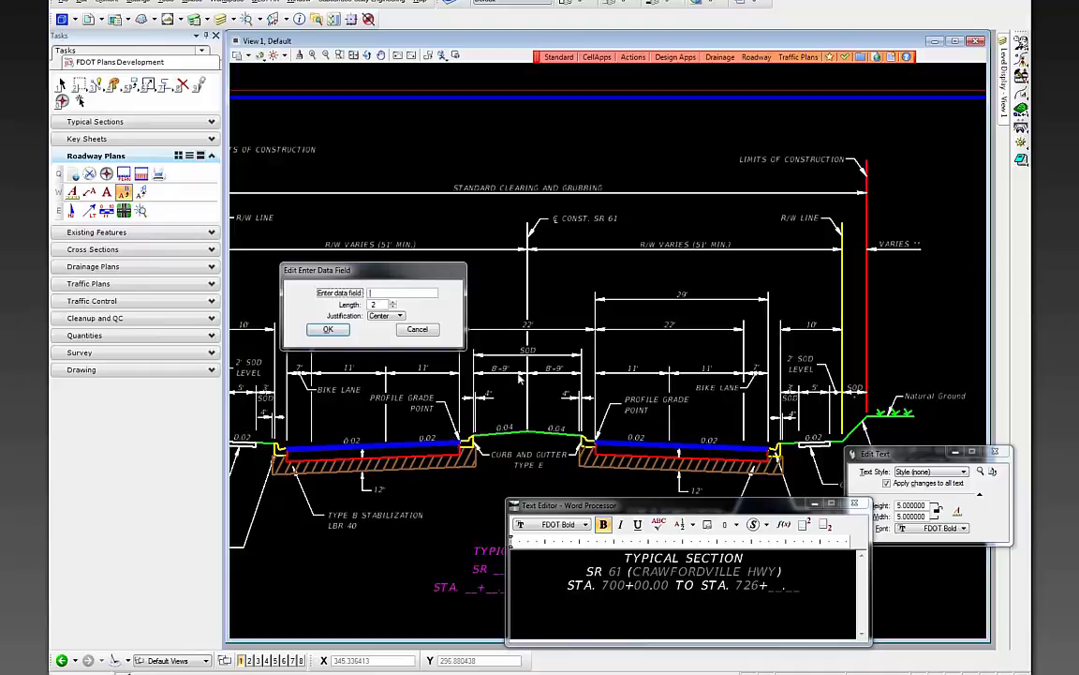
{"action": "type", "text": "41"}
{"action": "key", "text": "Return"}
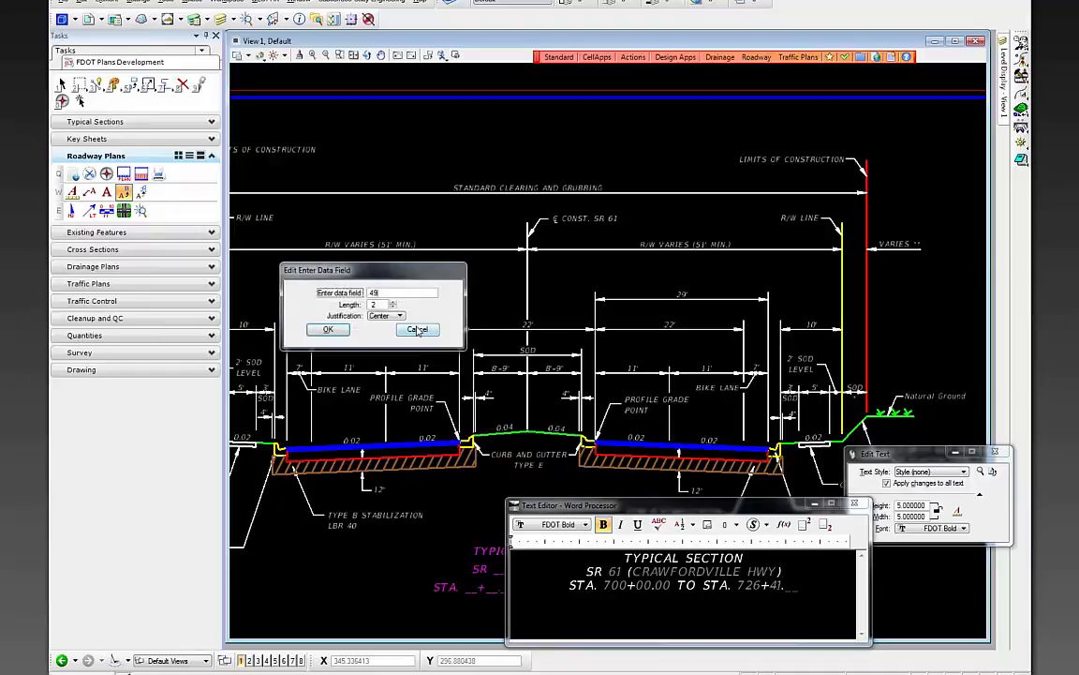
{"action": "left_click", "coordinate": [328, 329]}
{"action": "left_click", "coordinate": [487, 124]}
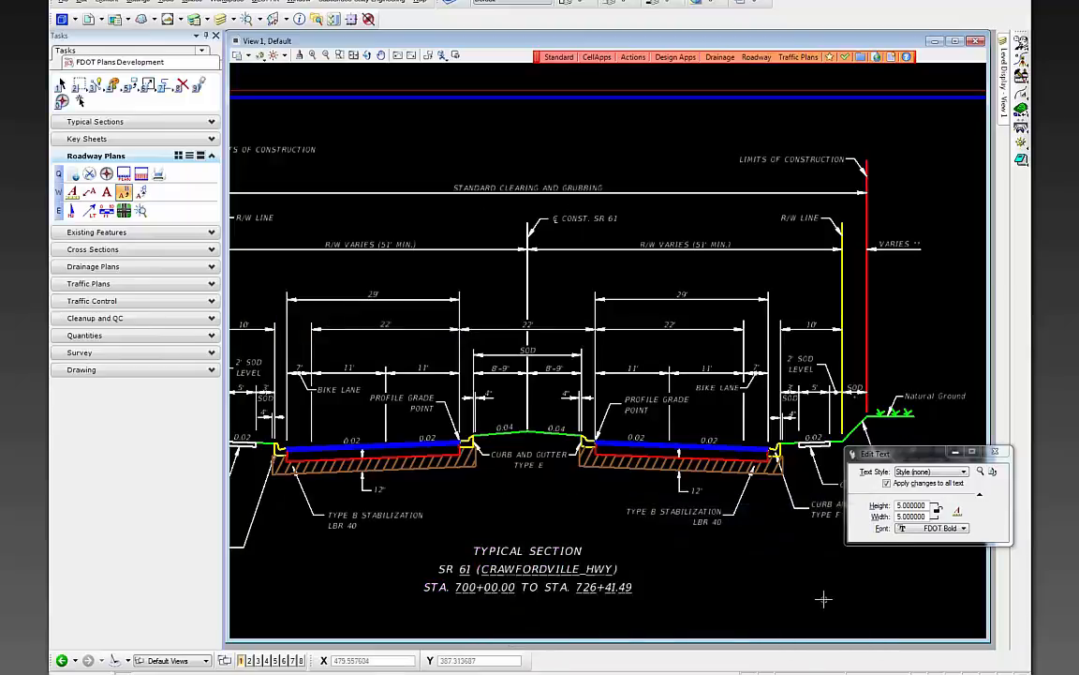
- Zoom to the sheet and bring up the FDOT Typical Sections library from the Tasks pane
{"action": "scroll", "coordinate": [691, 460], "scroll_direction": "down", "scroll_amount": 5}
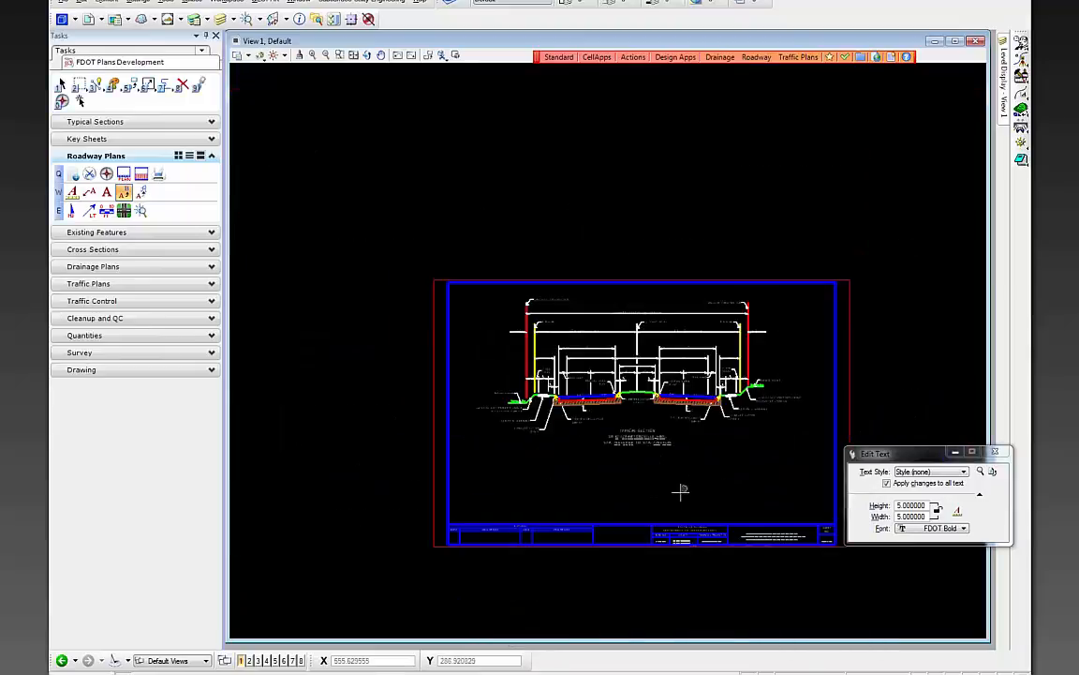
{"action": "scroll", "coordinate": [692, 491], "scroll_direction": "up", "scroll_amount": 3}
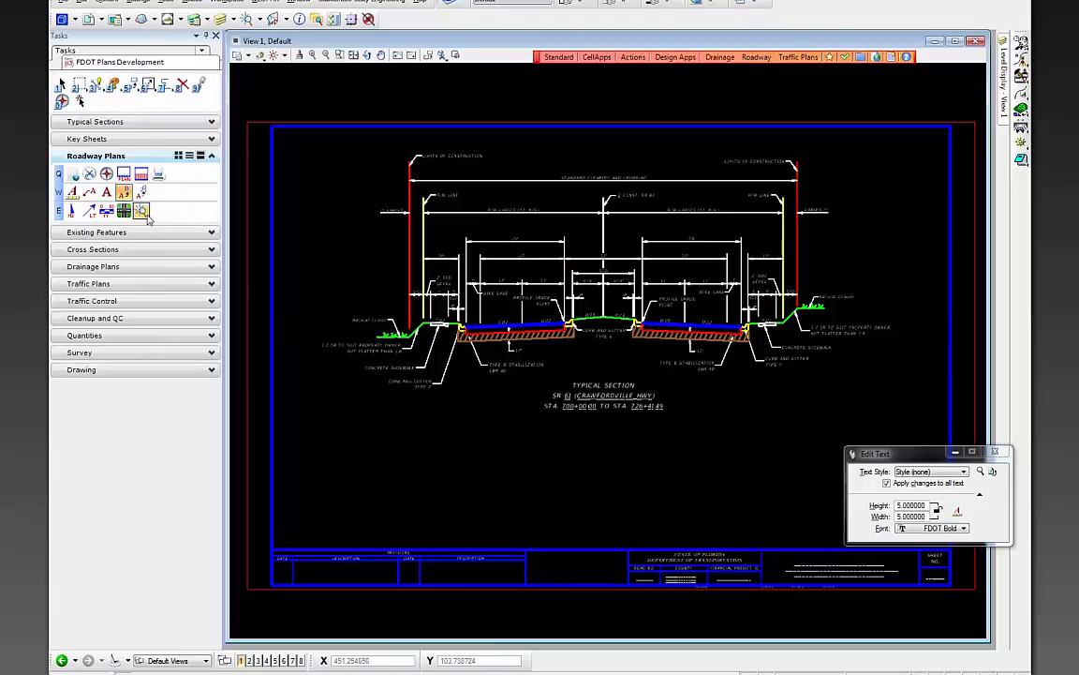
{"action": "left_click", "coordinate": [94, 122]}
{"action": "left_click", "coordinate": [97, 138]}
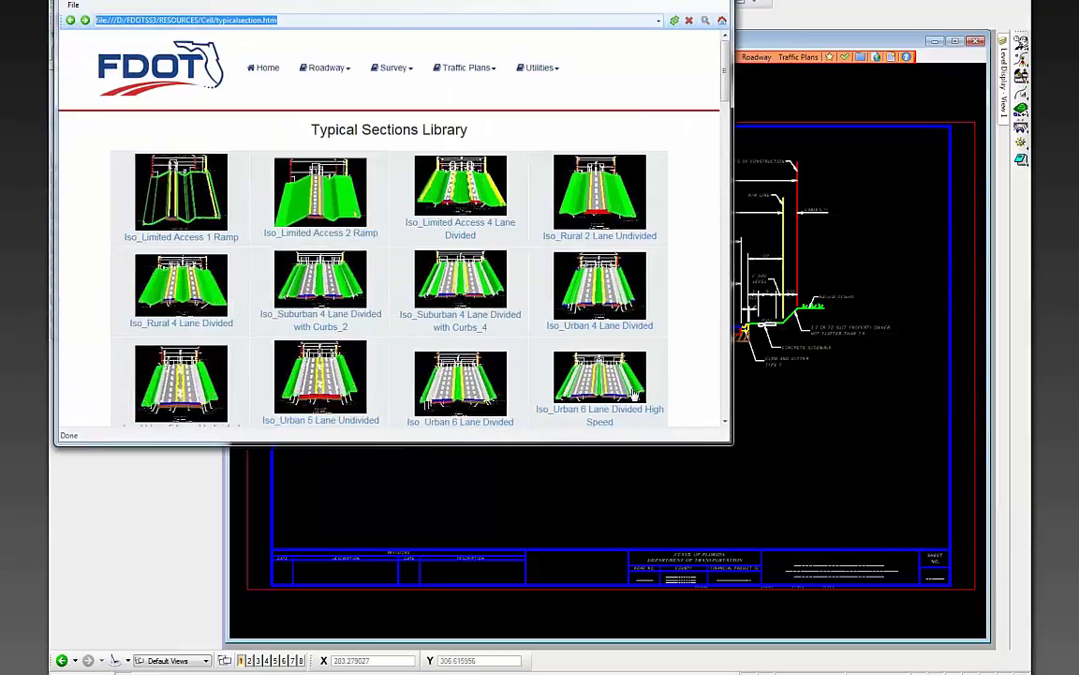
- Place one TraffData Traffic Data cell below the typical section title and zoom in on it
{"action": "left_click_drag", "start_coordinate": [724, 93], "coordinate": [723, 258]}
{"action": "left_click", "coordinate": [600, 315]}
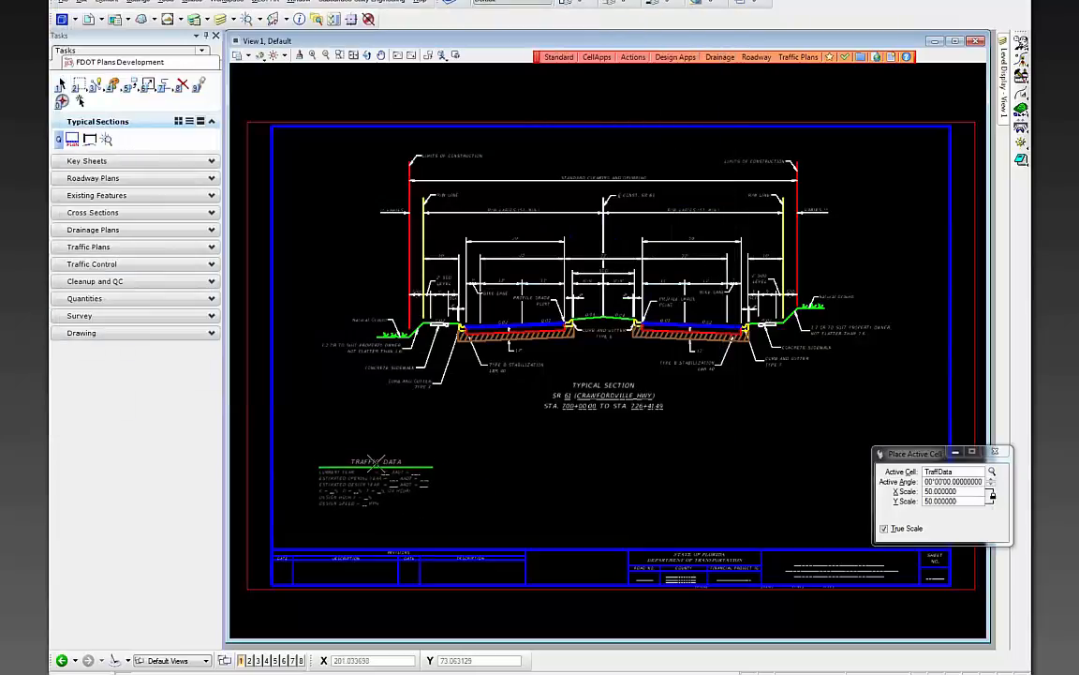
{"action": "left_click", "coordinate": [367, 458]}
{"action": "key", "text": "Escape"}
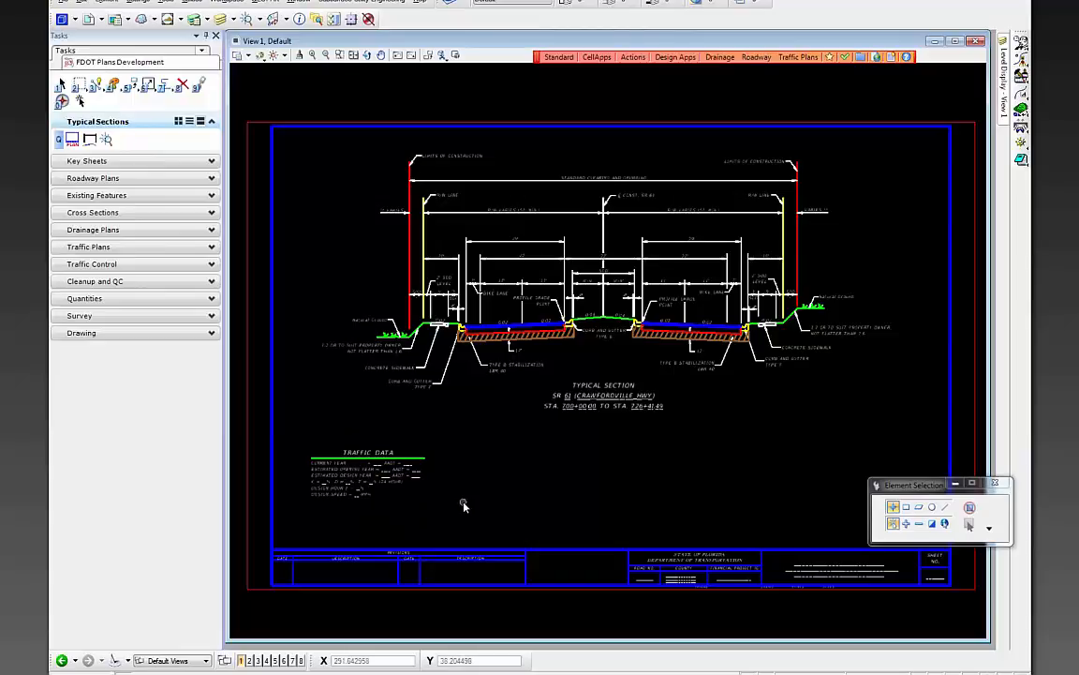
{"action": "scroll", "coordinate": [317, 476], "scroll_direction": "up", "scroll_amount": 5}
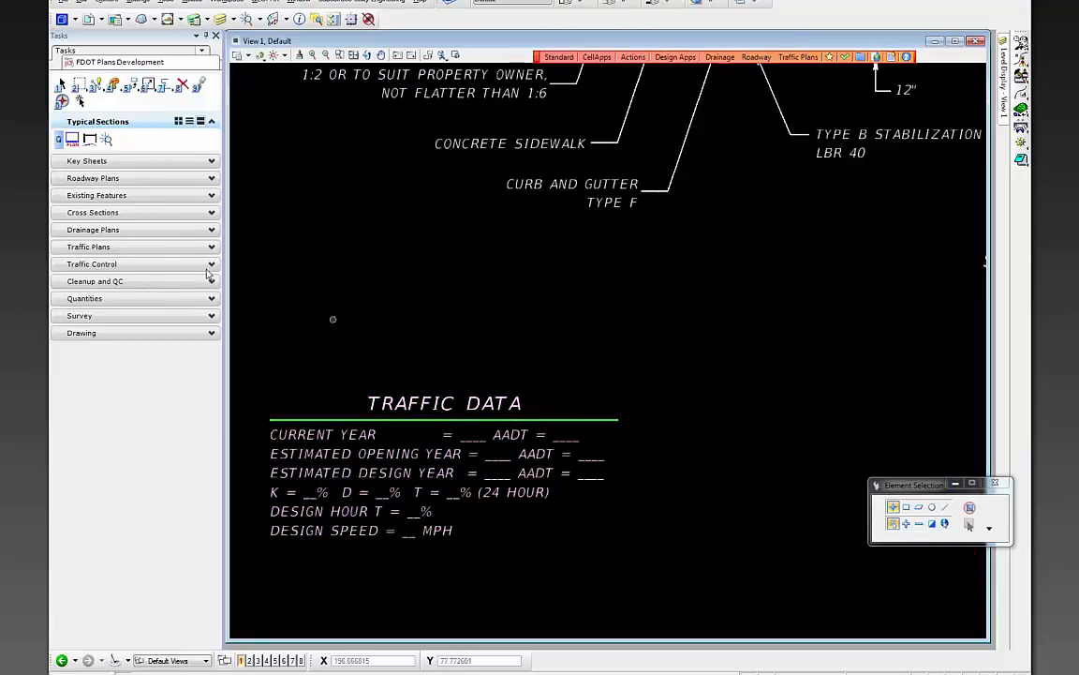
- With Roadway Plans Edit Text, enter 2015 as the Traffic Data current year
{"action": "left_click", "coordinate": [92, 182]}
{"action": "left_click", "coordinate": [124, 193]}
{"action": "left_click", "coordinate": [510, 467]}
{"action": "double_click", "coordinate": [694, 562]}
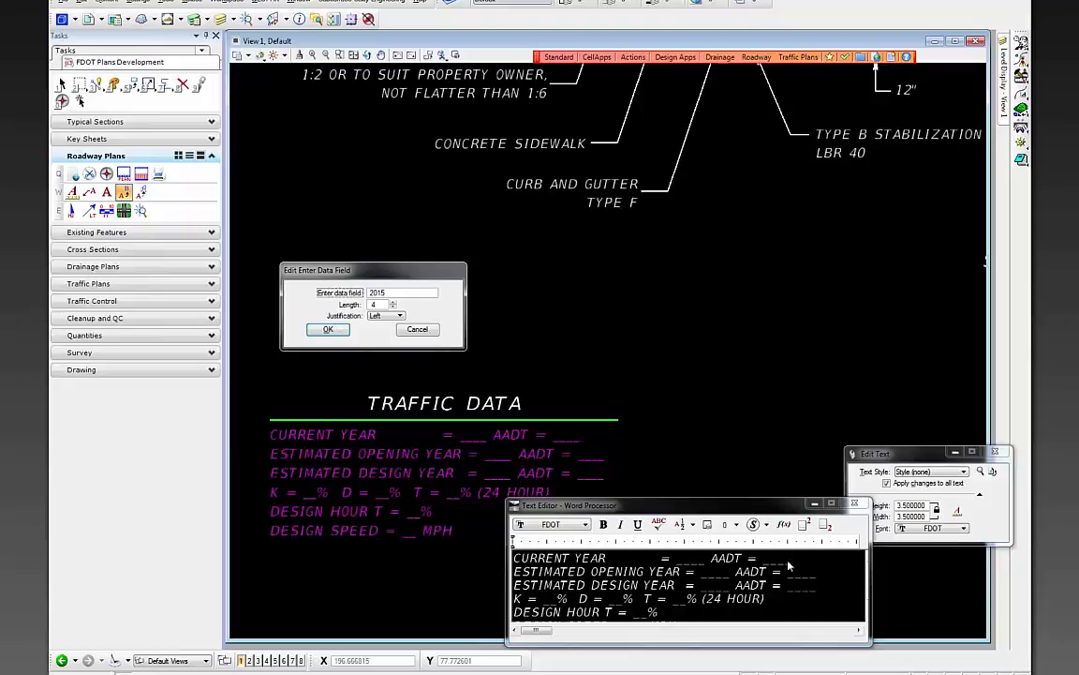
{"action": "left_click", "coordinate": [328, 330]}
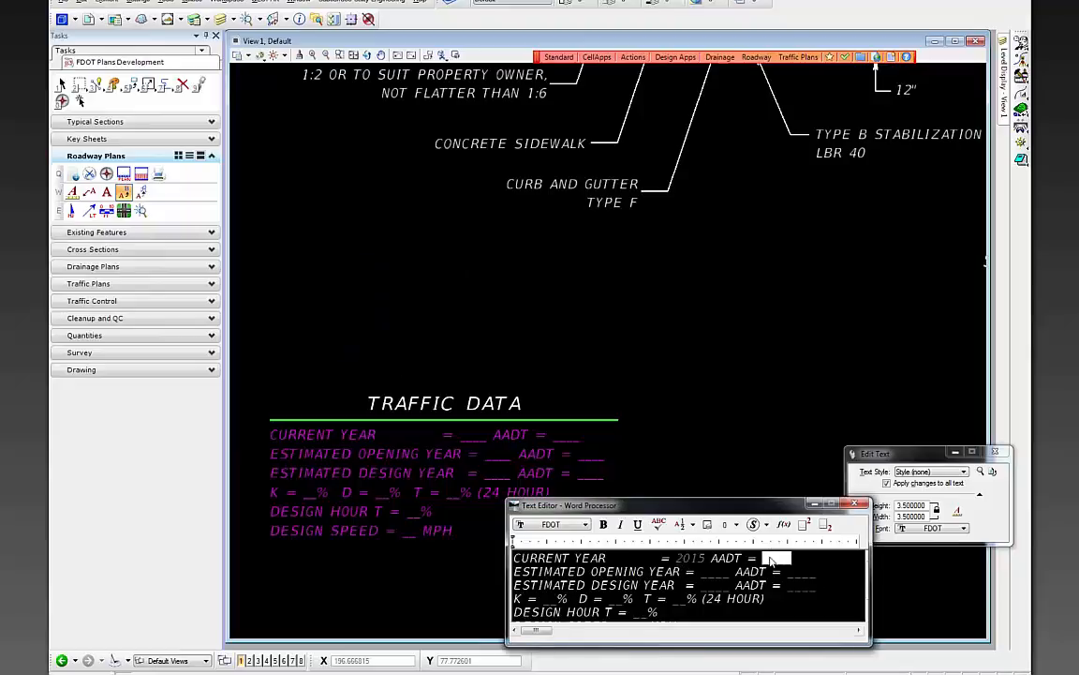
{"action": "type", "text": "8"}
{"action": "left_click", "coordinate": [750, 445]}
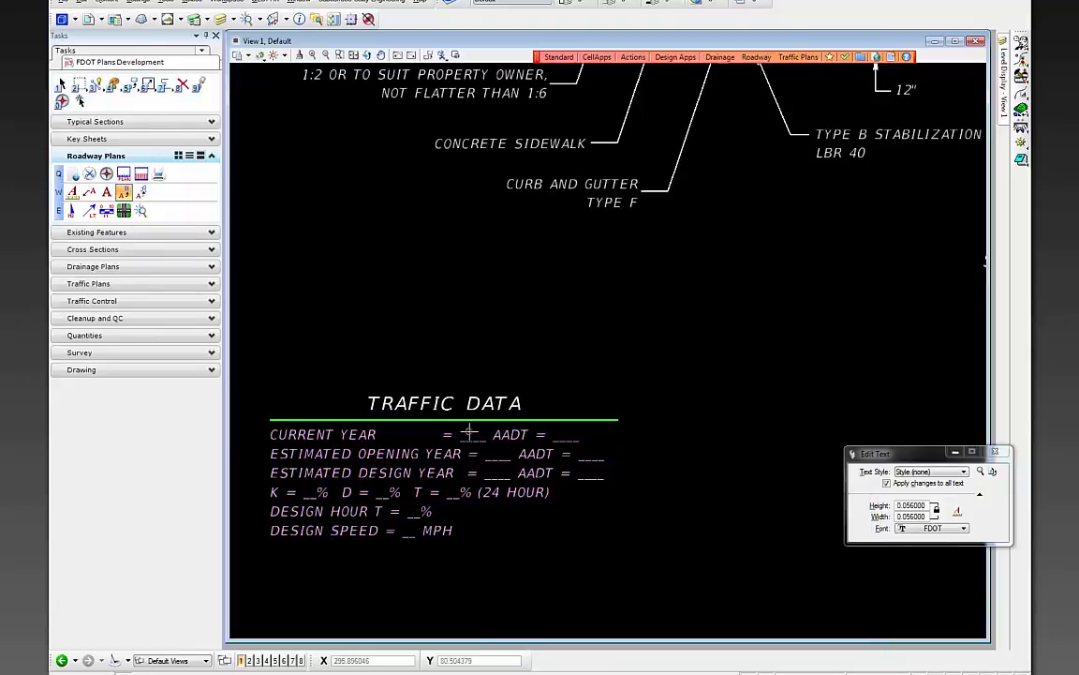
- Set the current AADT to 8,400 with field length 6, keeping current year 2015
{"action": "left_click", "coordinate": [439, 434]}
{"action": "double_click", "coordinate": [776, 558]}
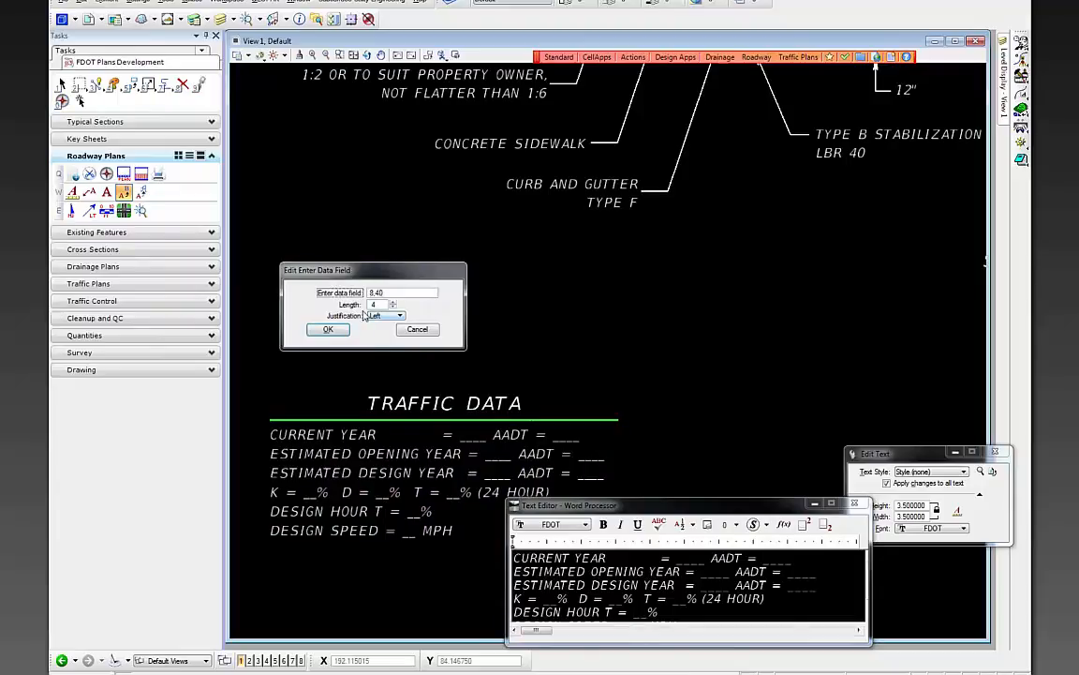
{"action": "left_click", "coordinate": [392, 302]}
{"action": "left_click", "coordinate": [392, 302]}
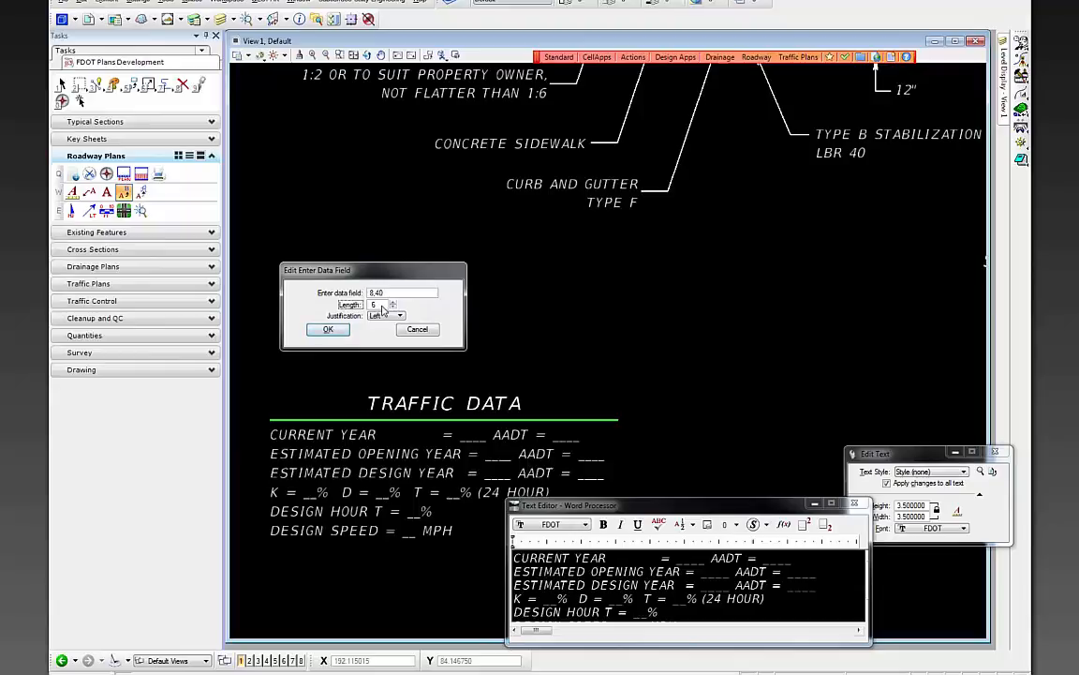
{"action": "left_click", "coordinate": [387, 296]}
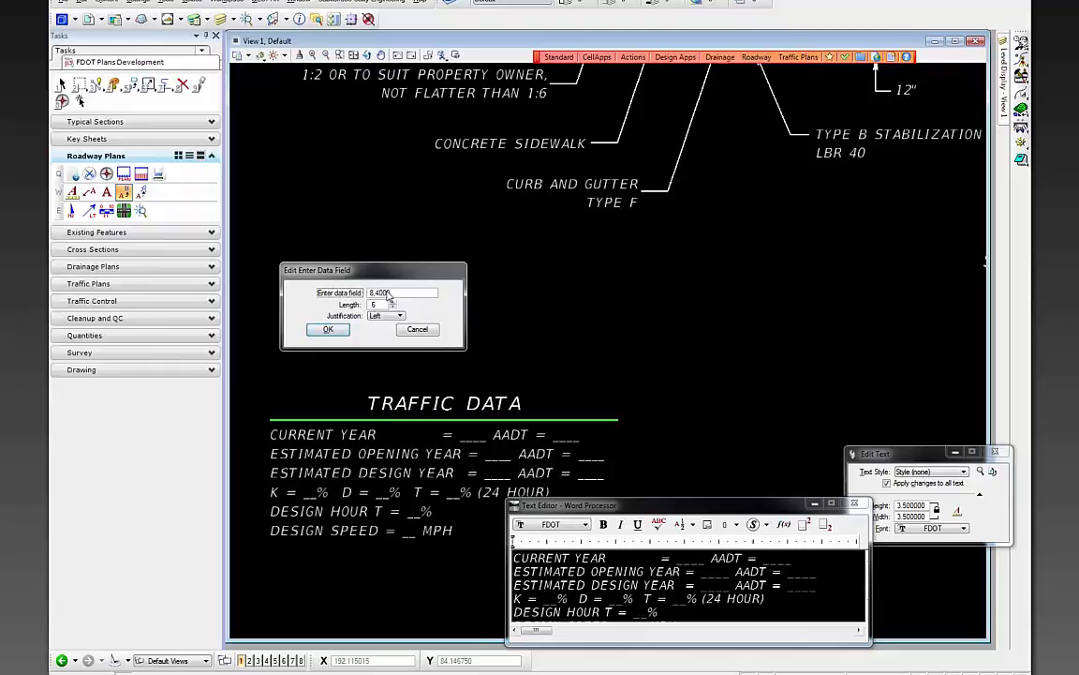
{"action": "left_click", "coordinate": [328, 329]}
{"action": "left_click", "coordinate": [691, 560]}
{"action": "left_click", "coordinate": [328, 329]}
{"action": "left_click", "coordinate": [551, 328]}
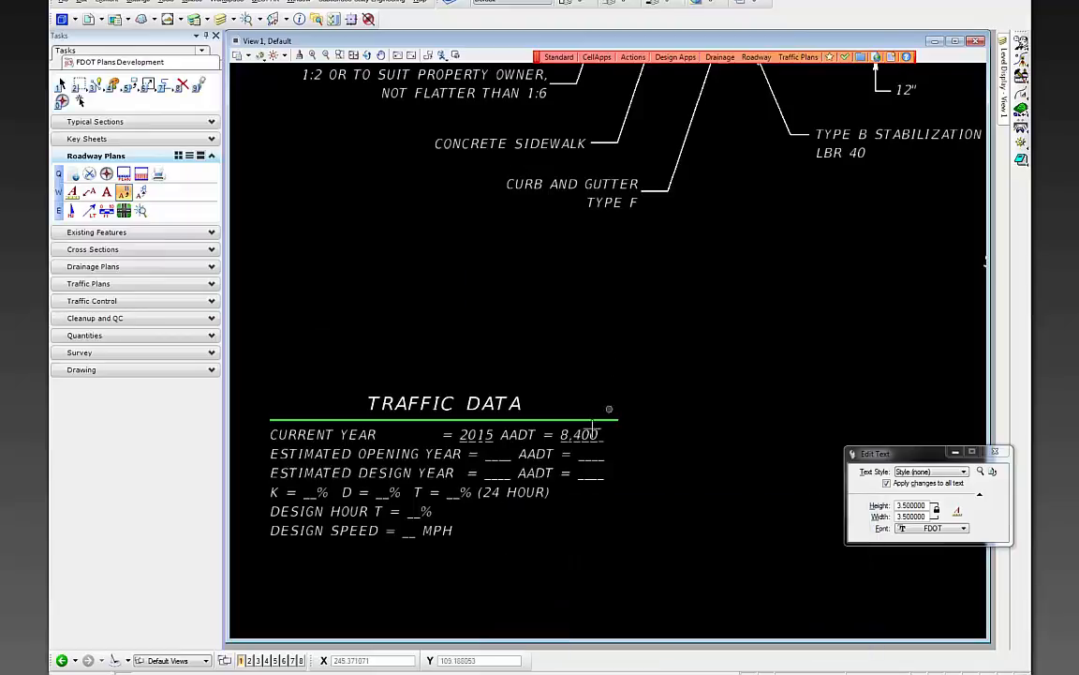
- Enter 45 as the Traffic Data design speed
{"action": "left_click", "coordinate": [414, 529]}
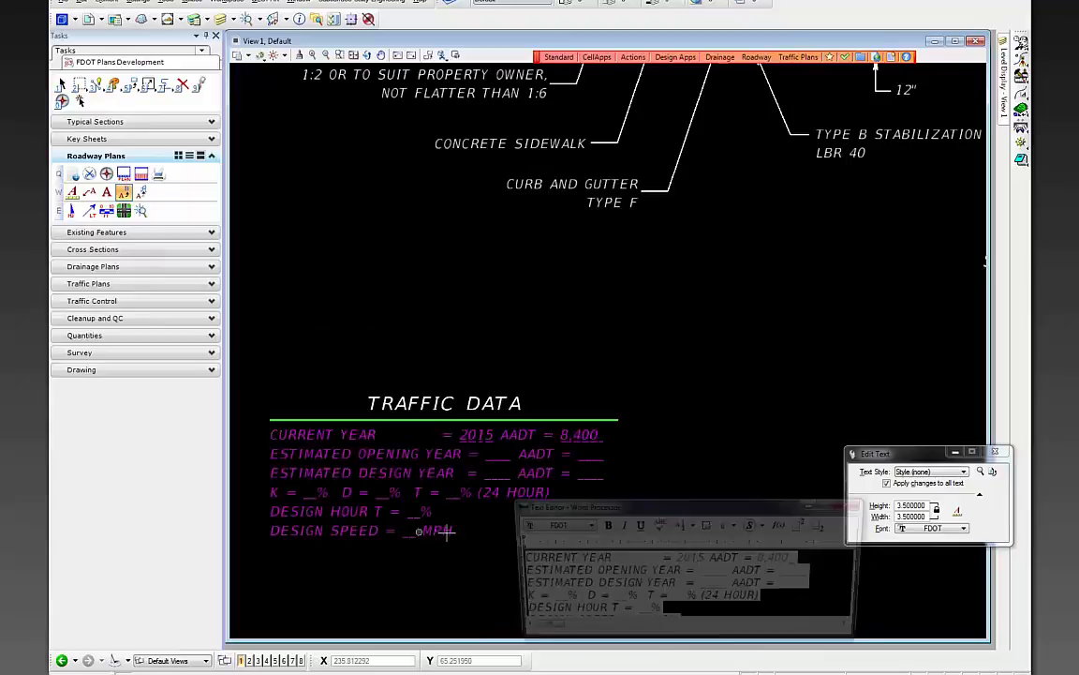
{"action": "left_click", "coordinate": [635, 606]}
{"action": "double_click", "coordinate": [638, 607]}
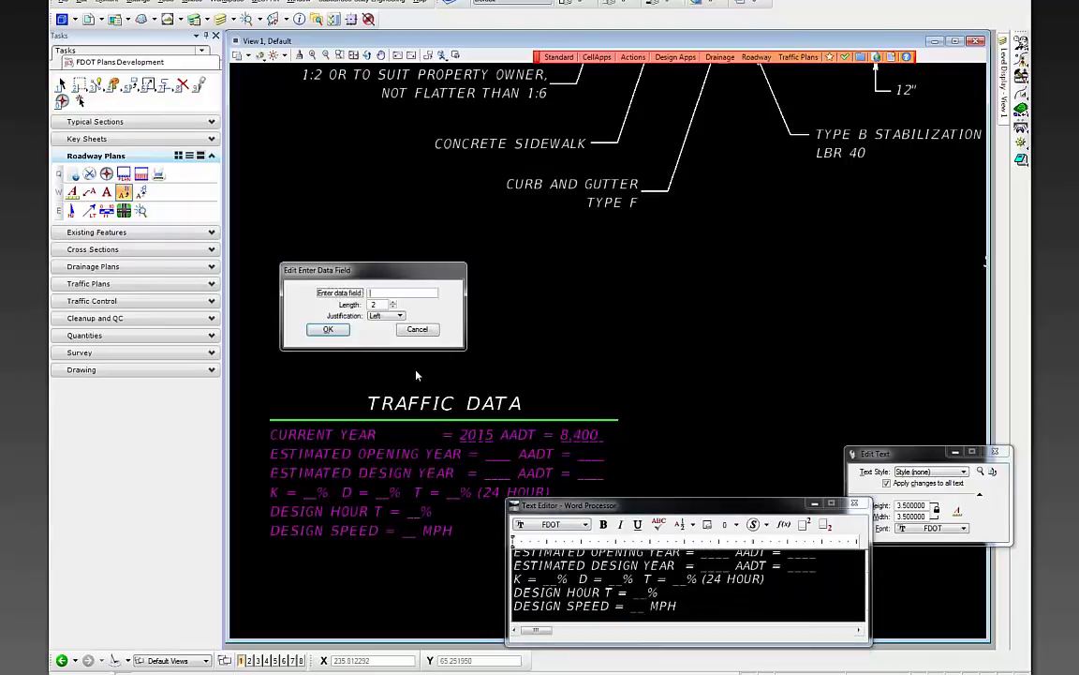
{"action": "type", "text": "45"}
{"action": "left_click", "coordinate": [328, 330]}
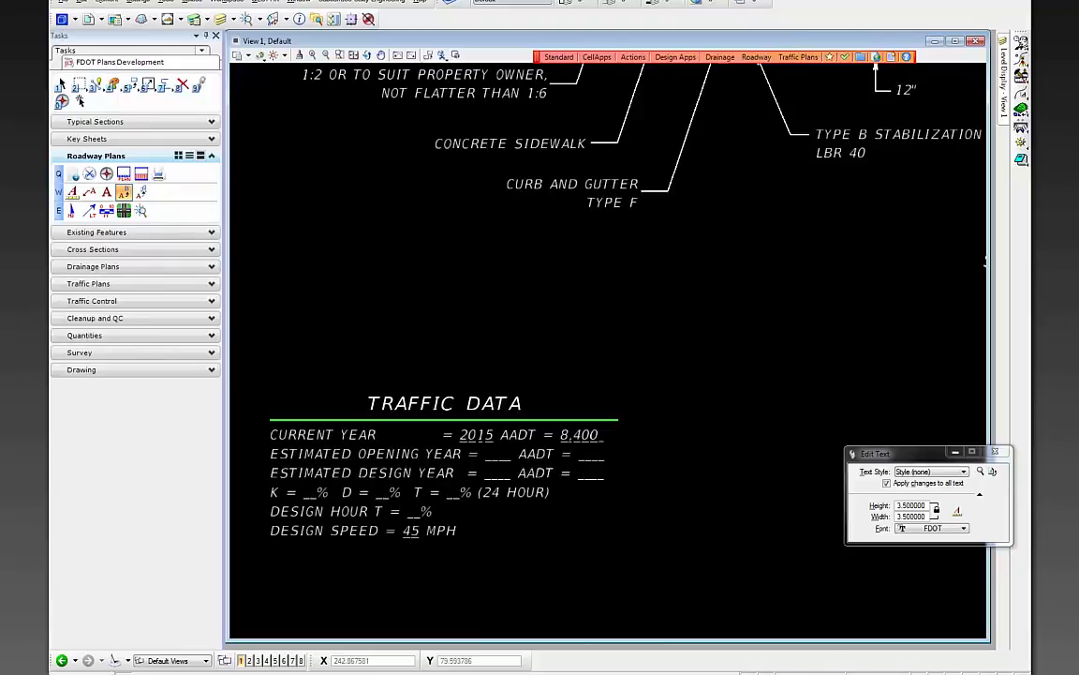
- Change the Traffic Data estimated opening year from 2015 to 2020
{"action": "scroll", "coordinate": [517, 411], "scroll_direction": "down", "scroll_amount": 5}
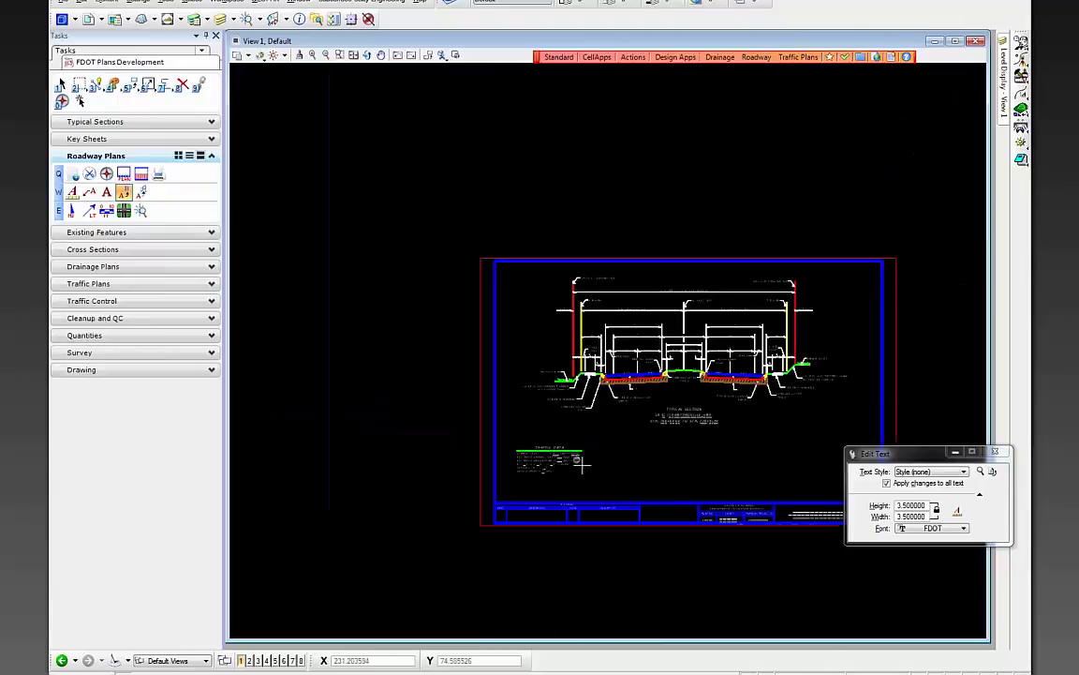
{"action": "scroll", "coordinate": [664, 342], "scroll_direction": "up", "scroll_amount": 3}
{"action": "scroll", "coordinate": [740, 378], "scroll_direction": "down", "scroll_amount": 2}
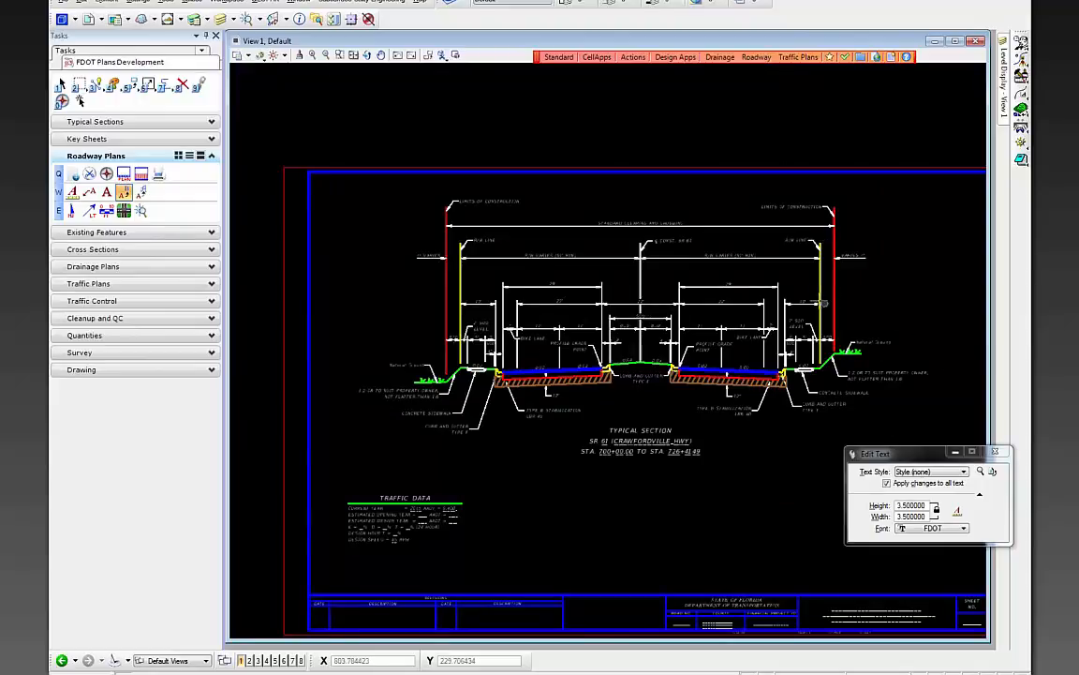
{"action": "scroll", "coordinate": [863, 315], "scroll_direction": "up", "scroll_amount": 5}
{"action": "scroll", "coordinate": [867, 281], "scroll_direction": "down", "scroll_amount": 2}
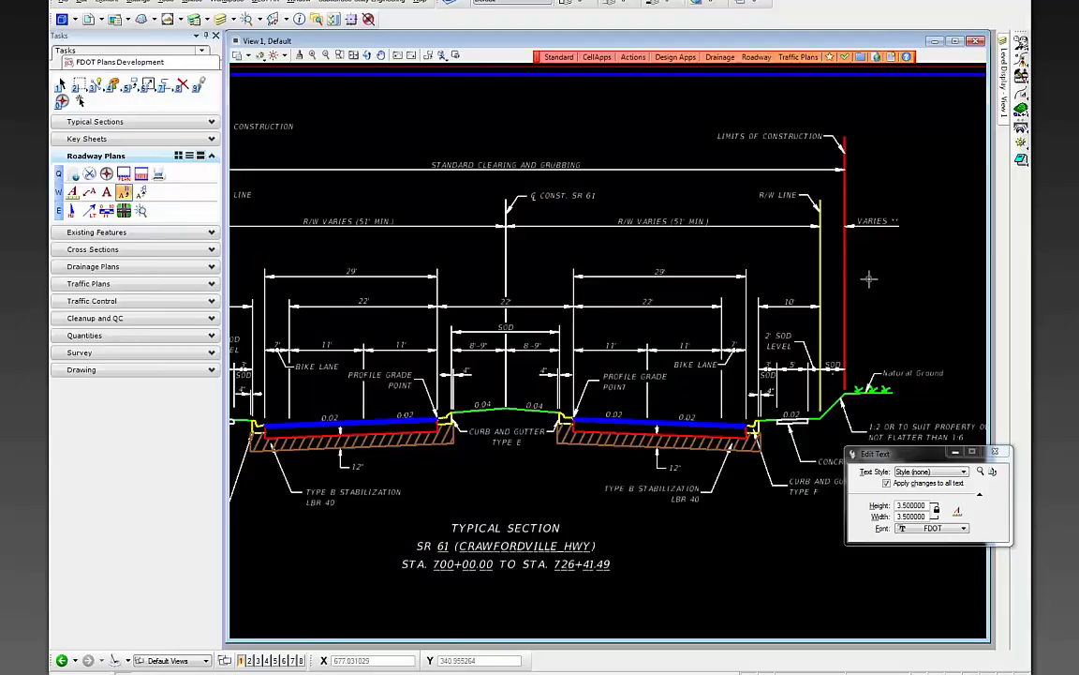
{"action": "scroll", "coordinate": [840, 315], "scroll_direction": "up", "scroll_amount": 5}
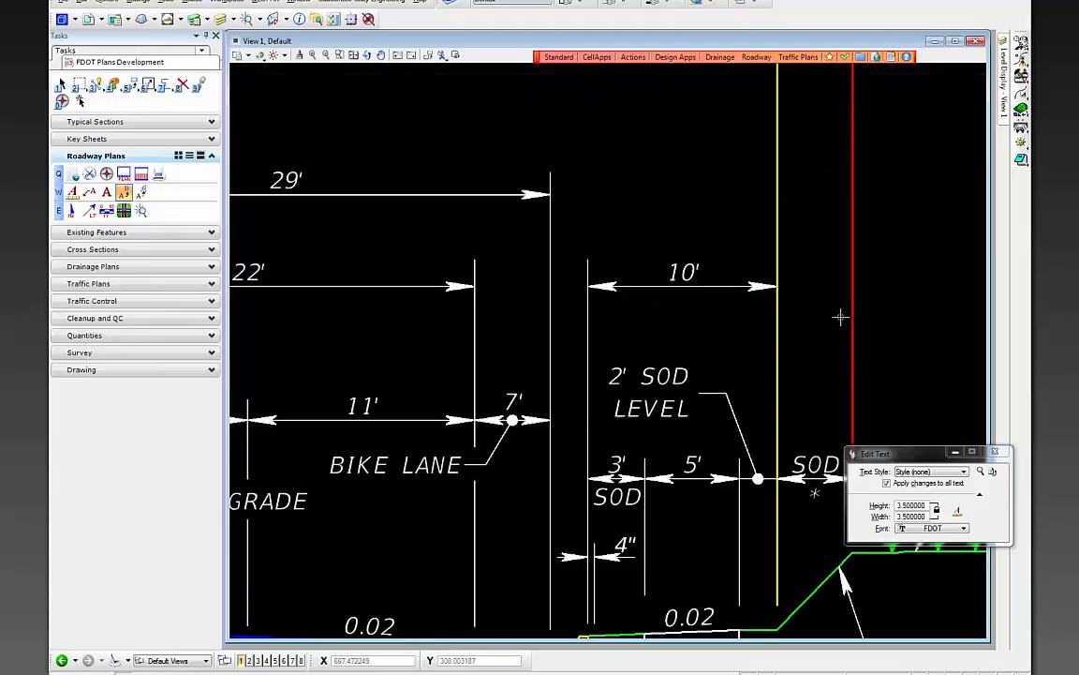
{"action": "scroll", "coordinate": [841, 318], "scroll_direction": "down", "scroll_amount": 5}
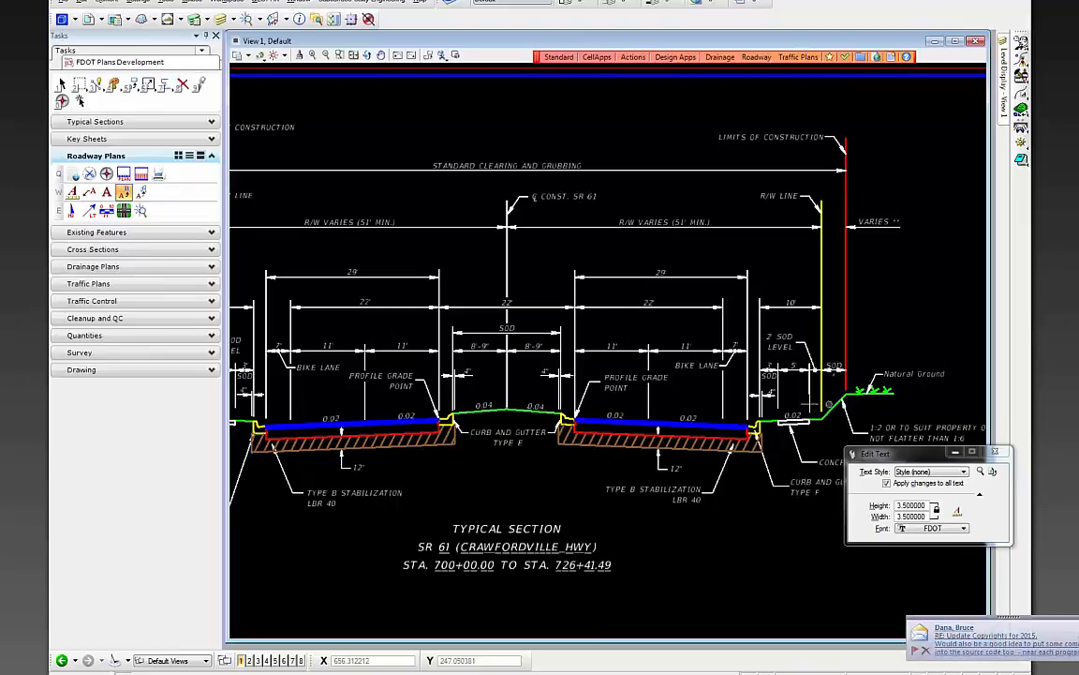
{"action": "scroll", "coordinate": [562, 298], "scroll_direction": "down", "scroll_amount": 4}
{"action": "scroll", "coordinate": [512, 349], "scroll_direction": "up", "scroll_amount": 6}
{"action": "left_click", "coordinate": [601, 302]}
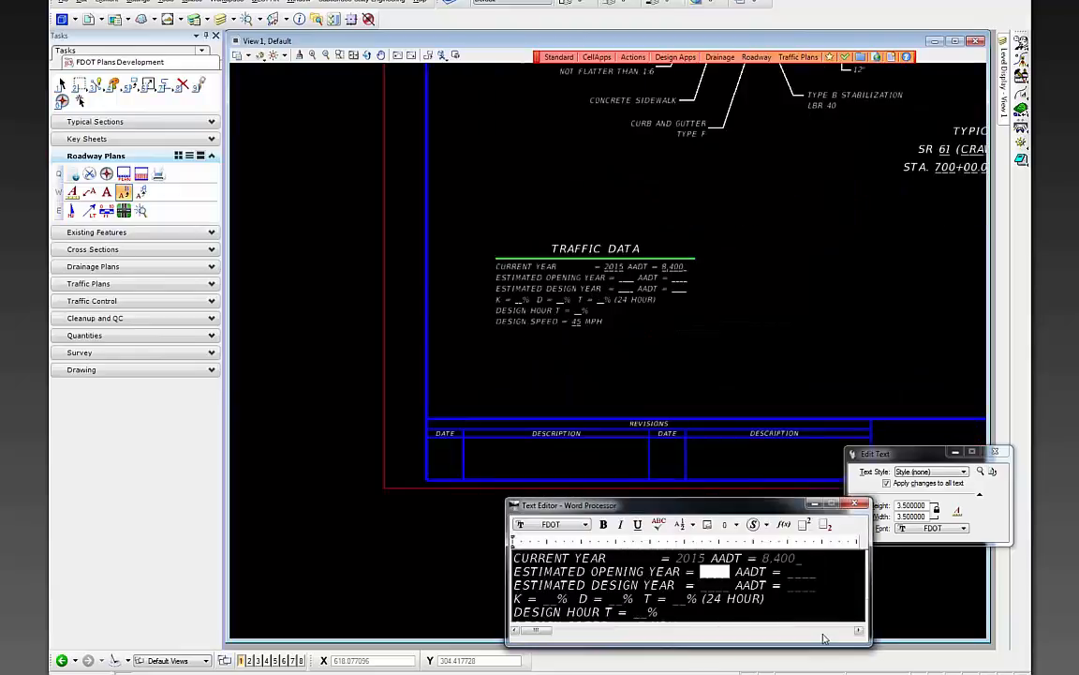
{"action": "type", "text": "2015"}
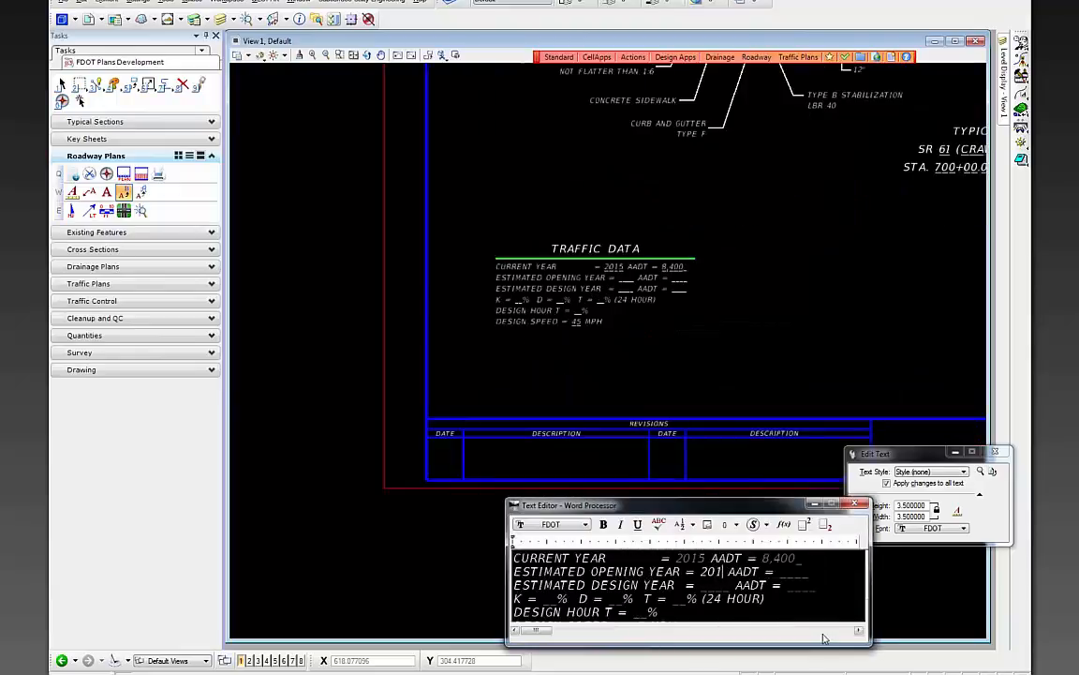
{"action": "key", "text": "BackSpace"}
{"action": "key", "text": "BackSpace"}
{"action": "type", "text": "20"}
{"action": "left_click", "coordinate": [787, 369]}
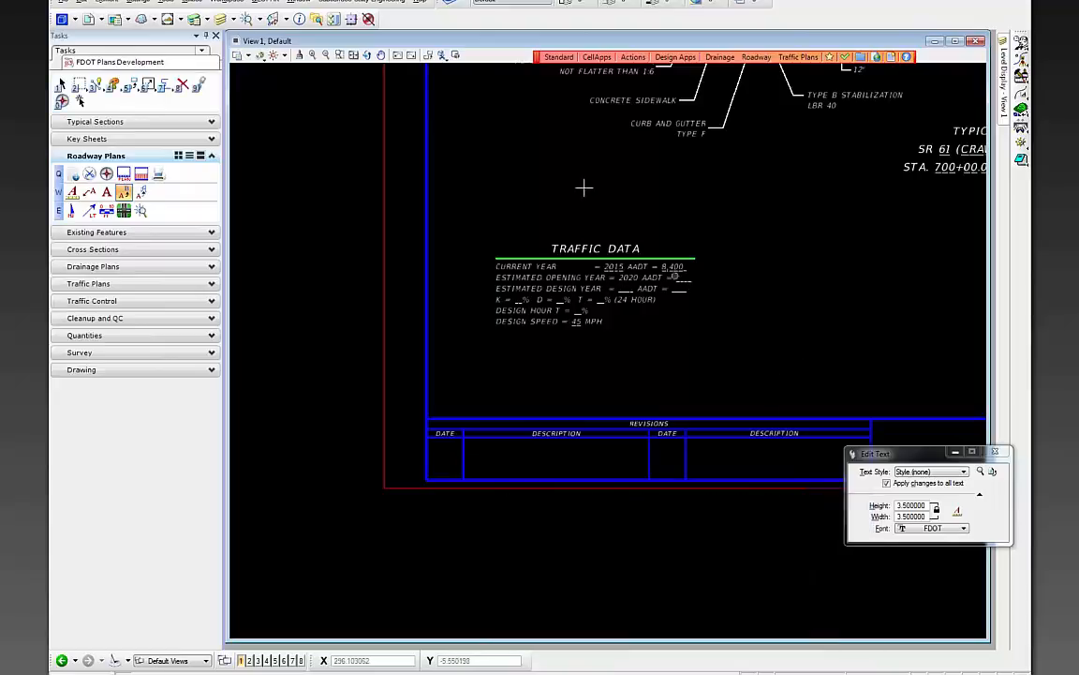
{"action": "scroll", "coordinate": [582, 229], "scroll_direction": "up", "scroll_amount": 5}
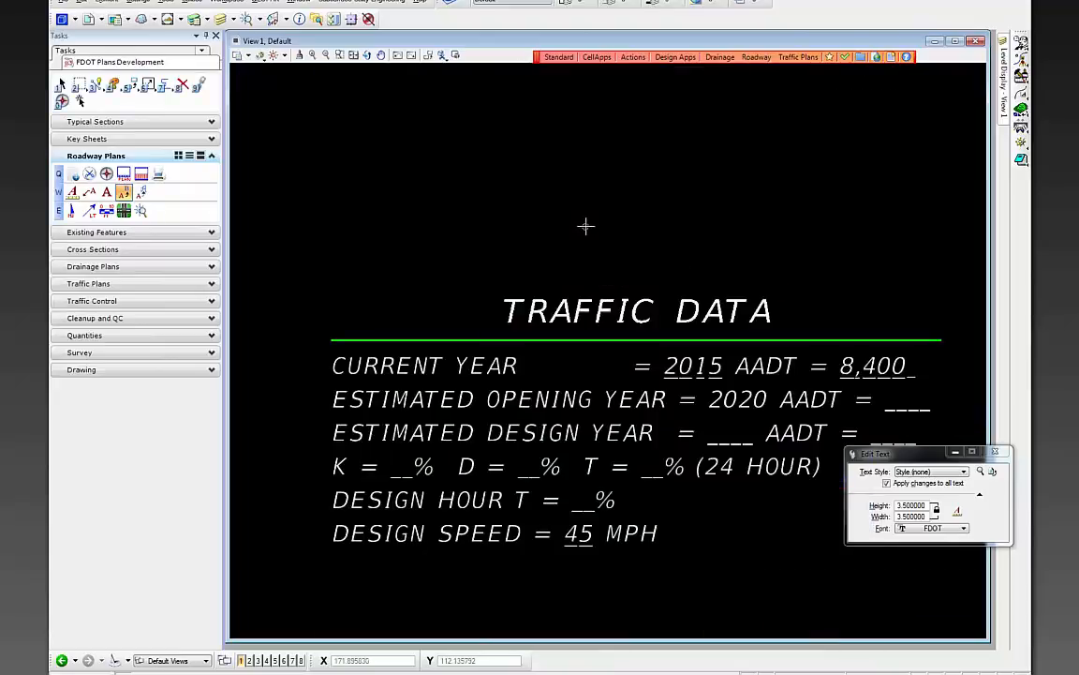
{"action": "scroll", "coordinate": [518, 218], "scroll_direction": "down", "scroll_amount": 4}
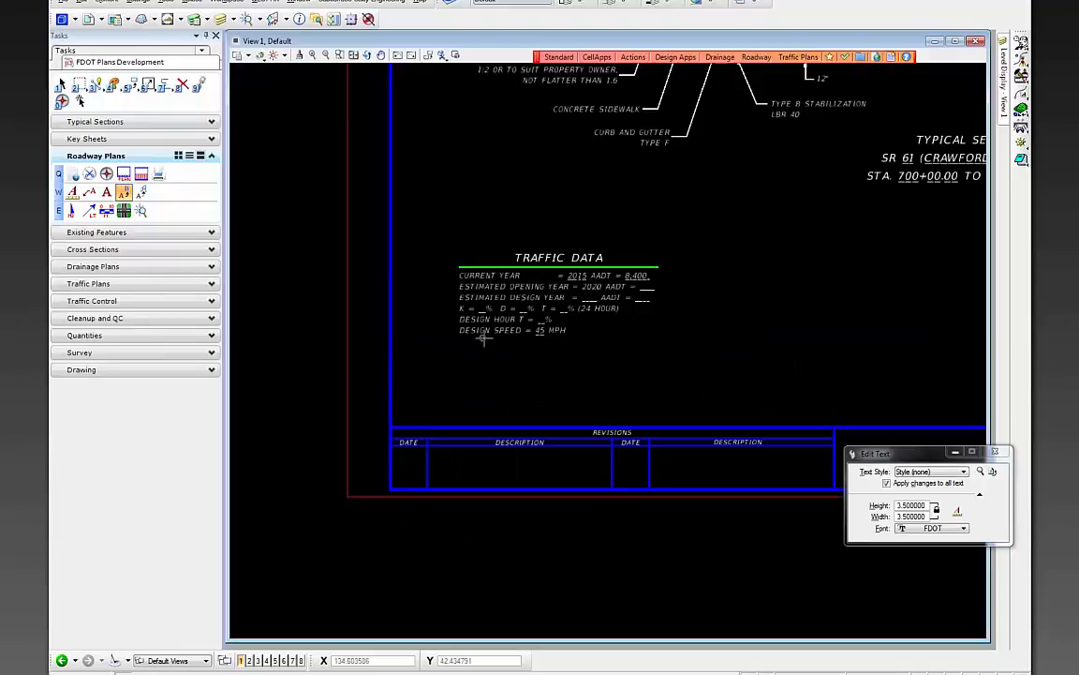
{"action": "scroll", "coordinate": [474, 366], "scroll_direction": "down", "scroll_amount": 3}
{"action": "scroll", "coordinate": [551, 321], "scroll_direction": "up", "scroll_amount": 2}
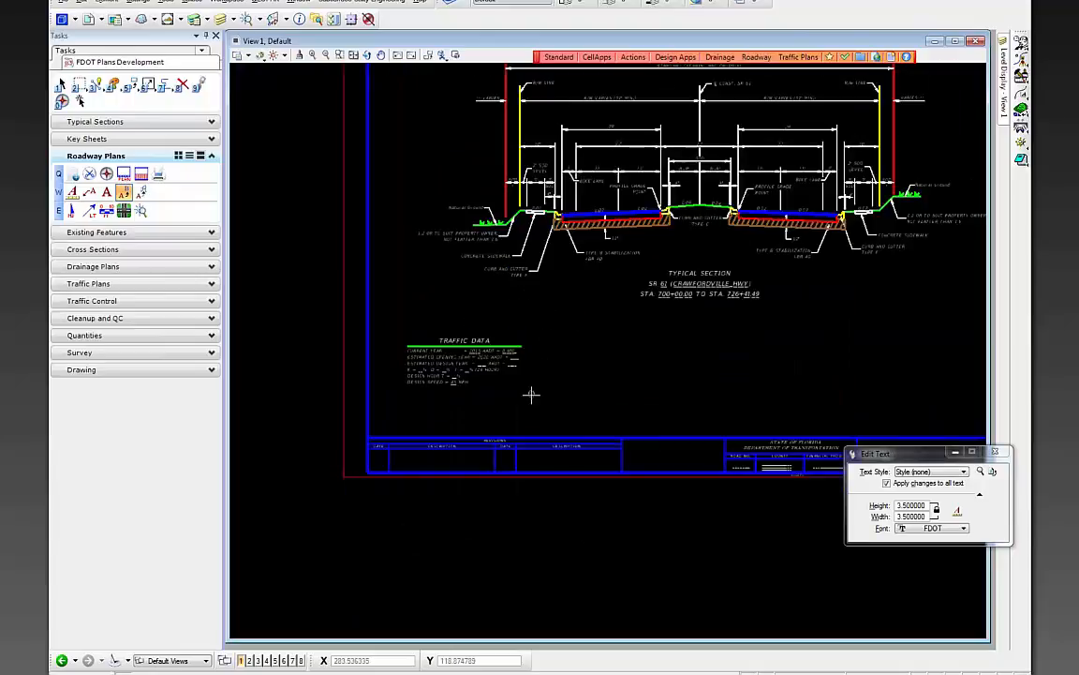
{"action": "scroll", "coordinate": [497, 347], "scroll_direction": "down", "scroll_amount": 3}
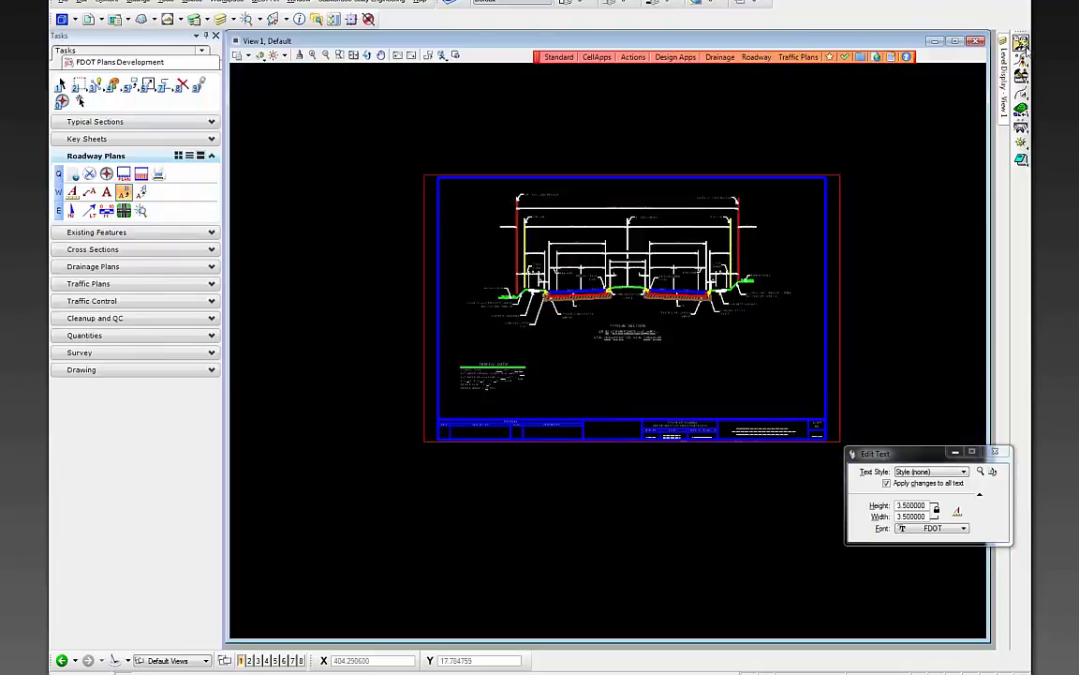
- In Sheet Navigator, enter sheet number 2 and complete the financial project ID
{"action": "left_click", "coordinate": [106, 174]}
{"action": "left_click", "coordinate": [278, 103]}
{"action": "type", "text": "220"}
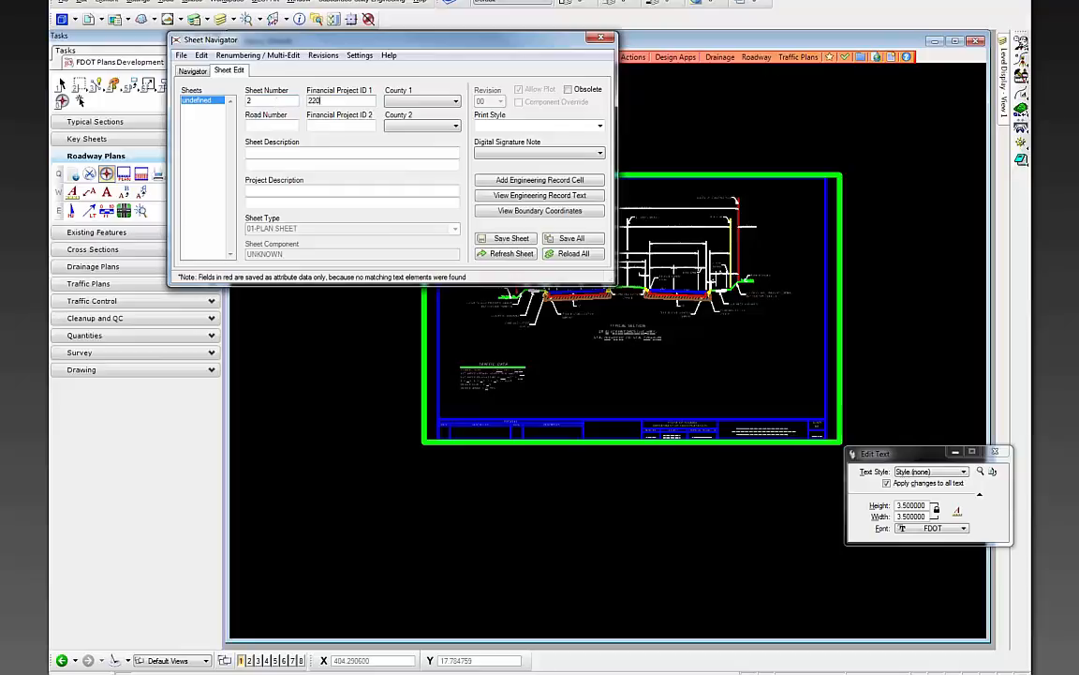
{"action": "type", "text": "-01"}
{"action": "key", "text": "Tab"}
{"action": "key", "text": "Tab"}
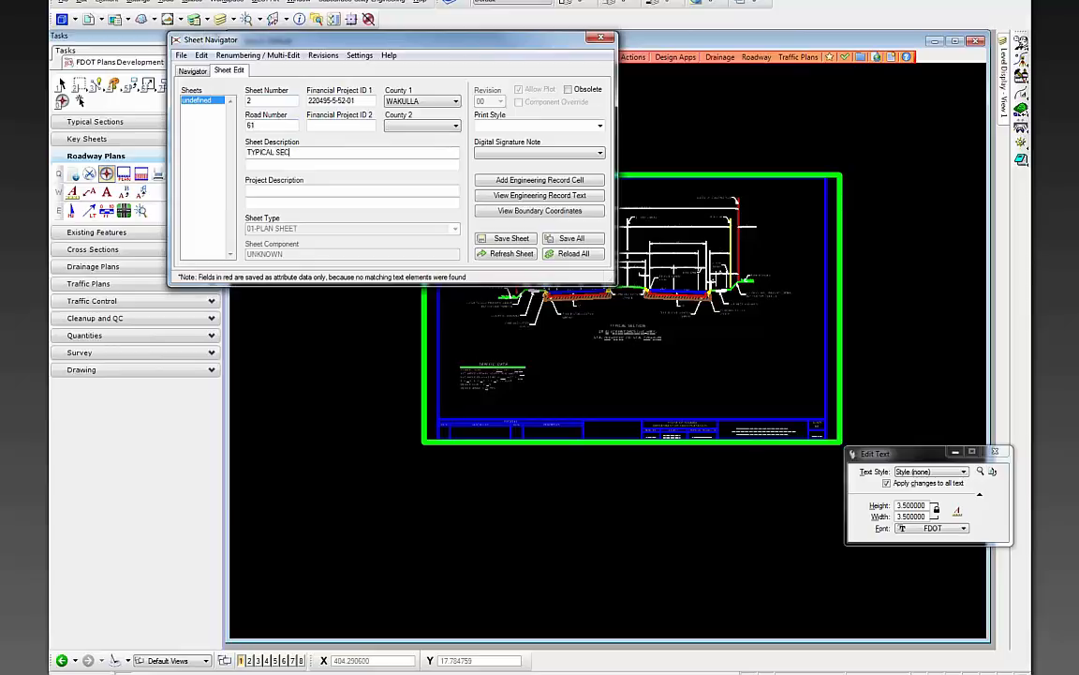
- Set the digital signature note to Standard, save the sheet data, and close Sheet Navigator
{"action": "left_click", "coordinate": [533, 154]}
{"action": "left_click", "coordinate": [525, 164]}
{"action": "left_click", "coordinate": [512, 238]}
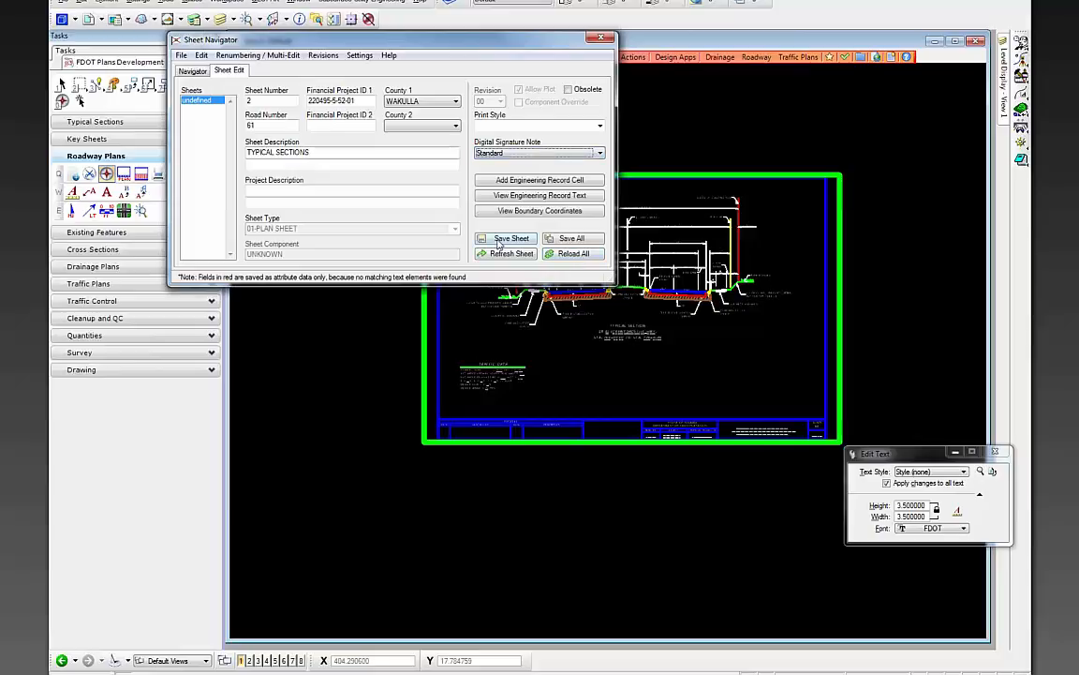
{"action": "scroll", "coordinate": [768, 489], "scroll_direction": "up", "scroll_amount": 1}
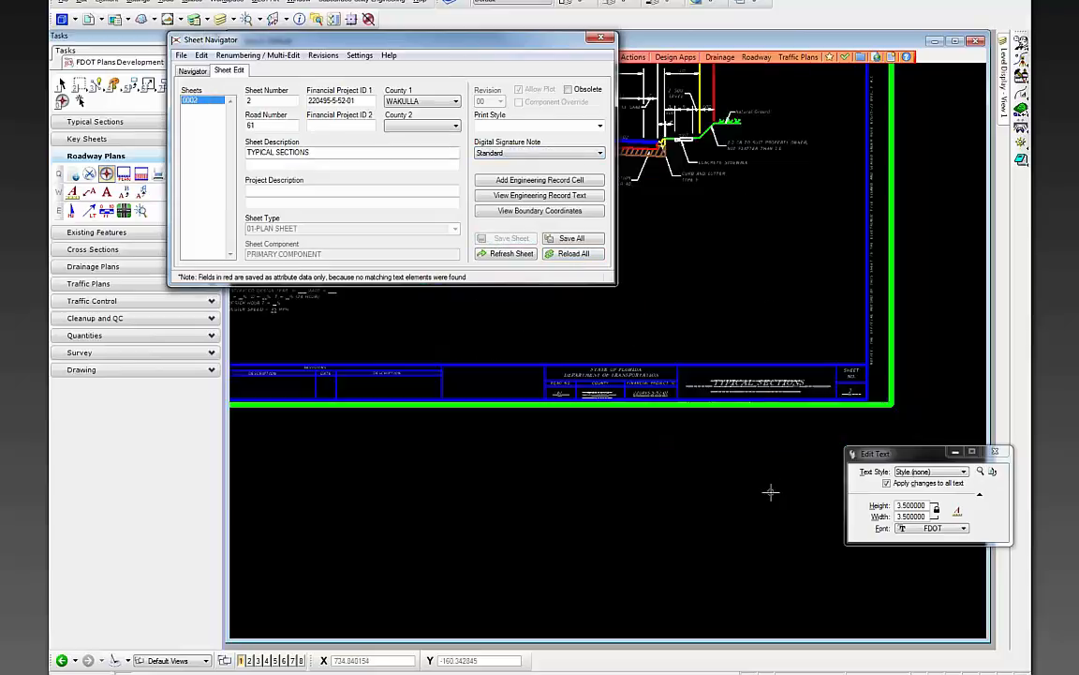
{"action": "left_click", "coordinate": [600, 39]}
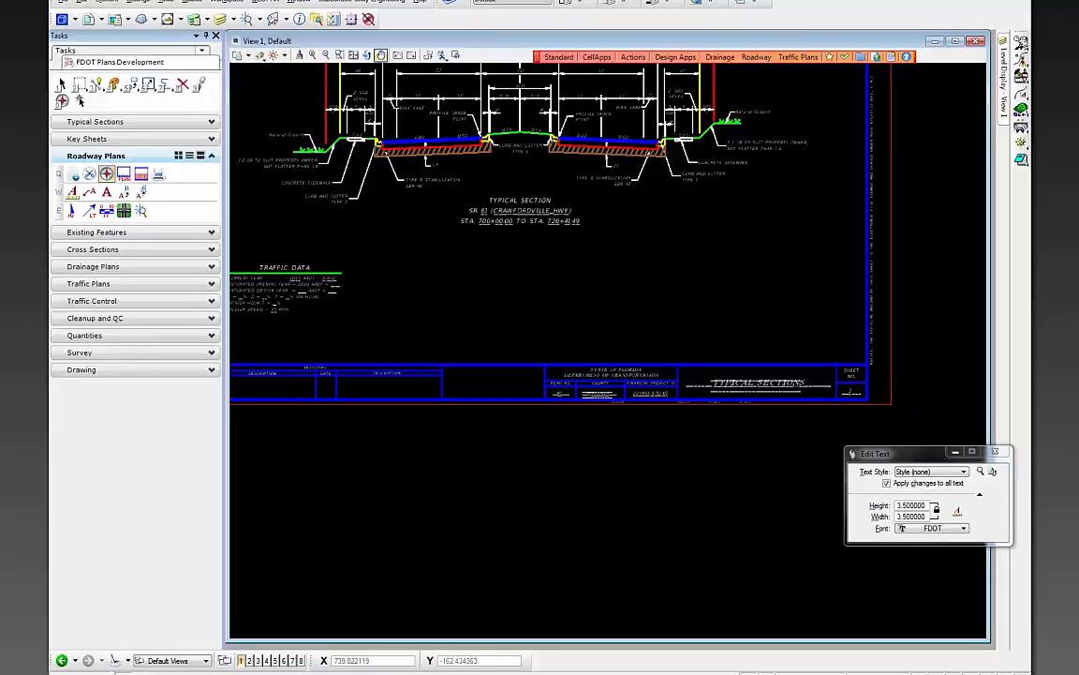
- Fit the whole sheet in the view and save the settings
{"action": "left_click", "coordinate": [240, 55]}
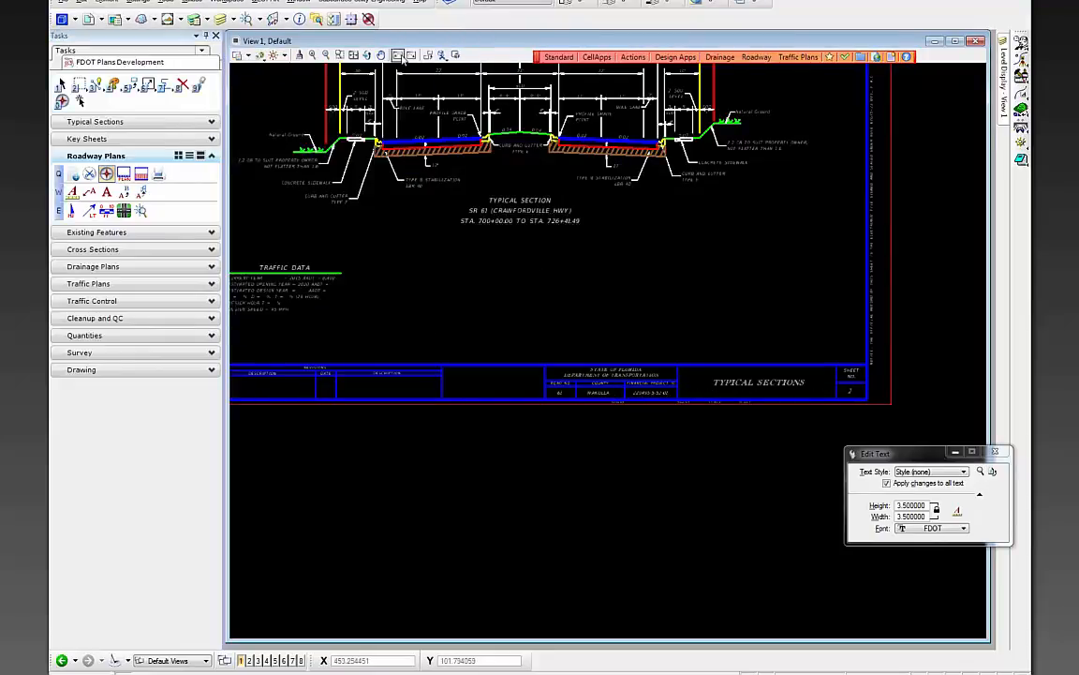
{"action": "left_click", "coordinate": [353, 55]}
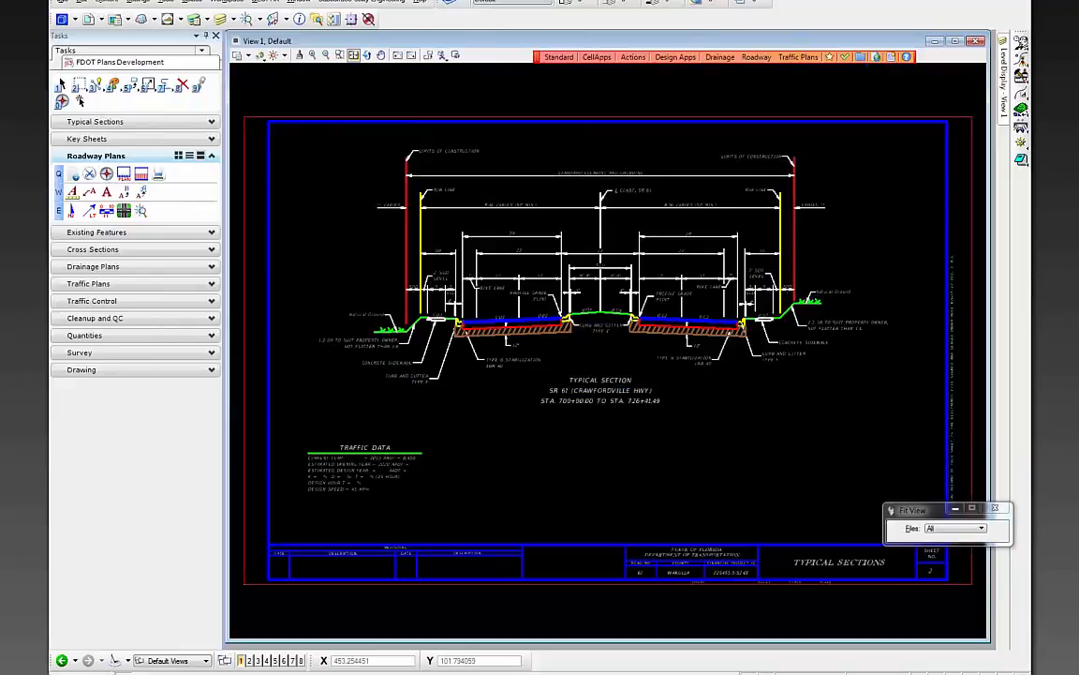
{"action": "left_click", "coordinate": [62, 2]}
{"action": "left_click", "coordinate": [101, 87]}
- Load the existing project sheet index in Sheet Navigator and start a new index build
{"action": "left_click", "coordinate": [62, 100]}
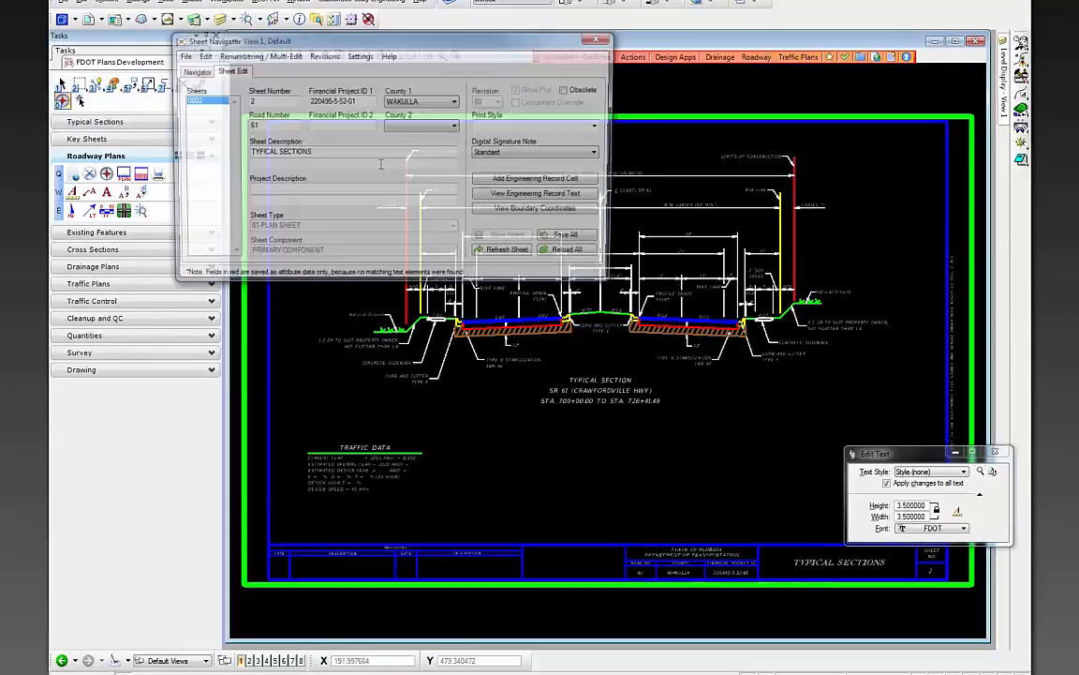
{"action": "left_click_drag", "start_coordinate": [306, 42], "coordinate": [483, 135]}
{"action": "left_click", "coordinate": [365, 163]}
{"action": "left_click", "coordinate": [356, 148]}
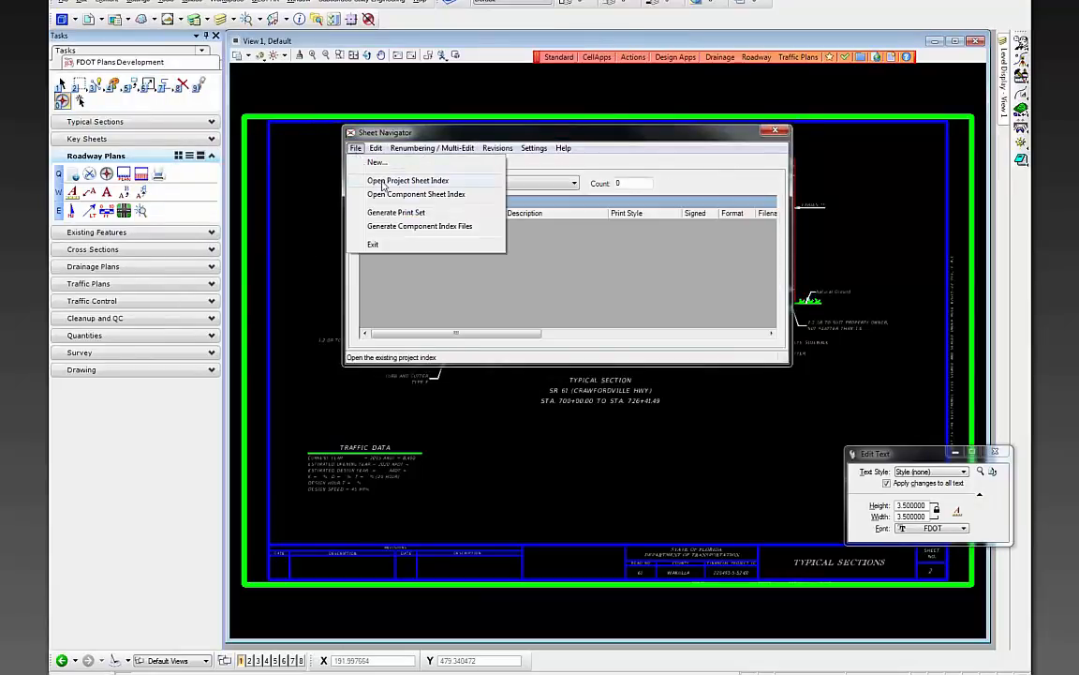
{"action": "left_click", "coordinate": [382, 183]}
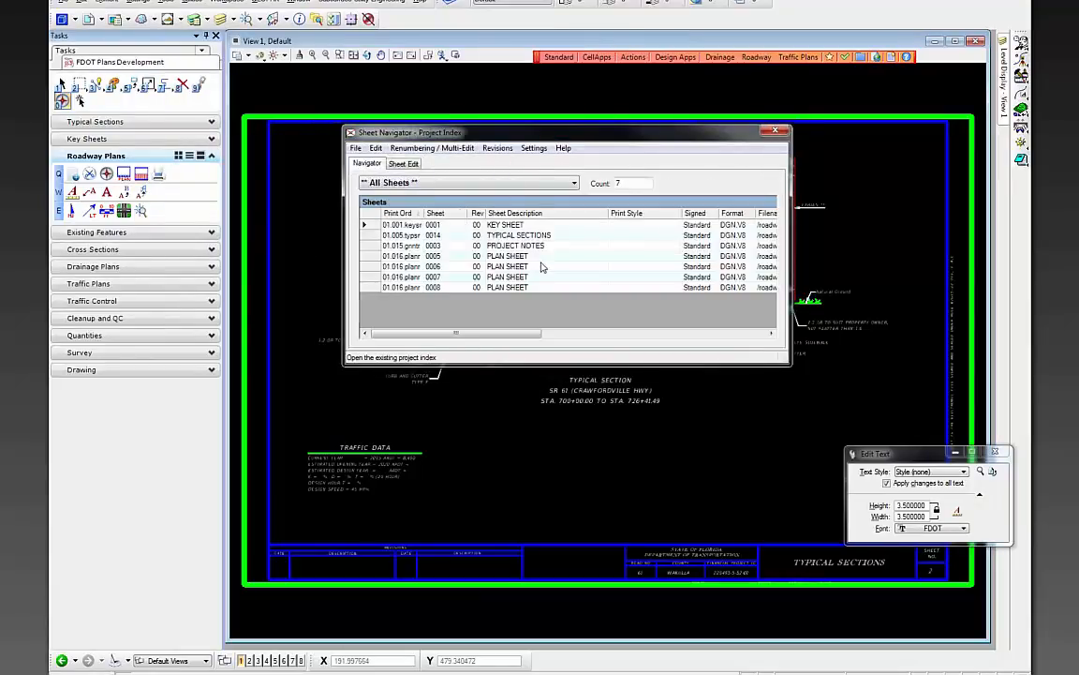
{"action": "left_click", "coordinate": [356, 148]}
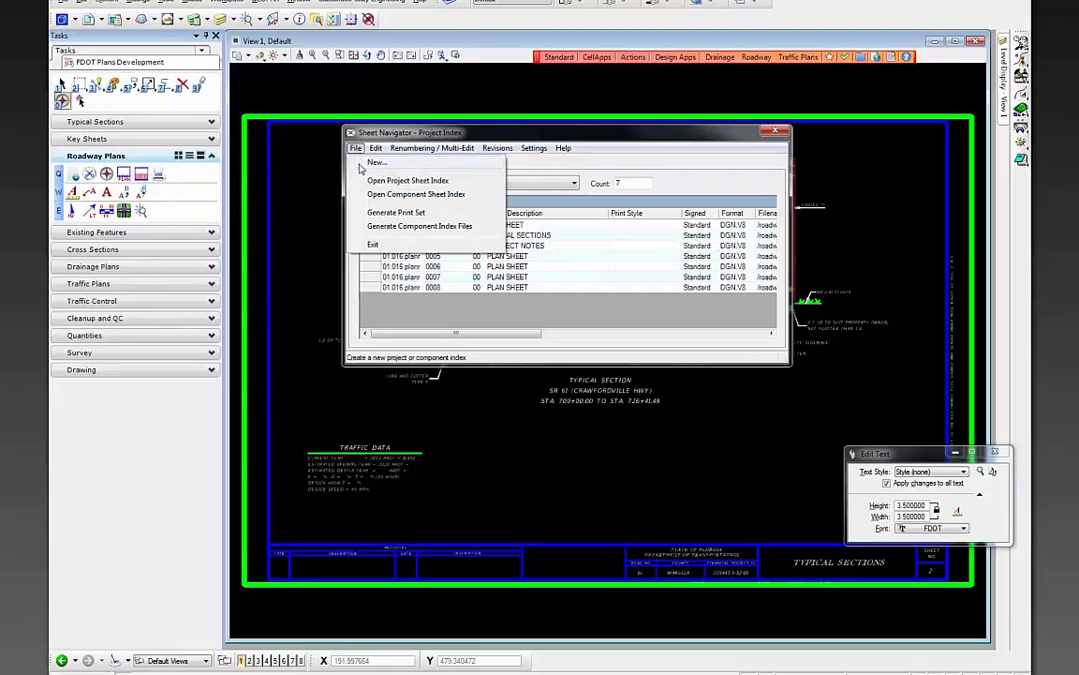
{"action": "left_click", "coordinate": [368, 163]}
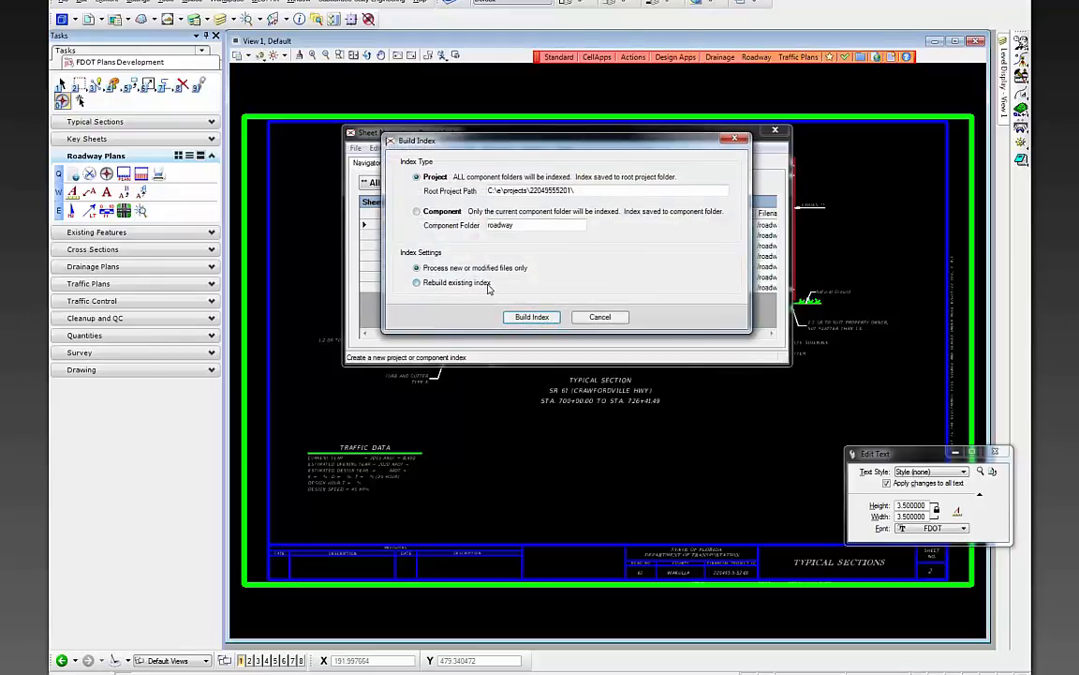
- Rebuild the project index to 9 sheets and generate the roadway component index file
{"action": "left_click", "coordinate": [531, 317]}
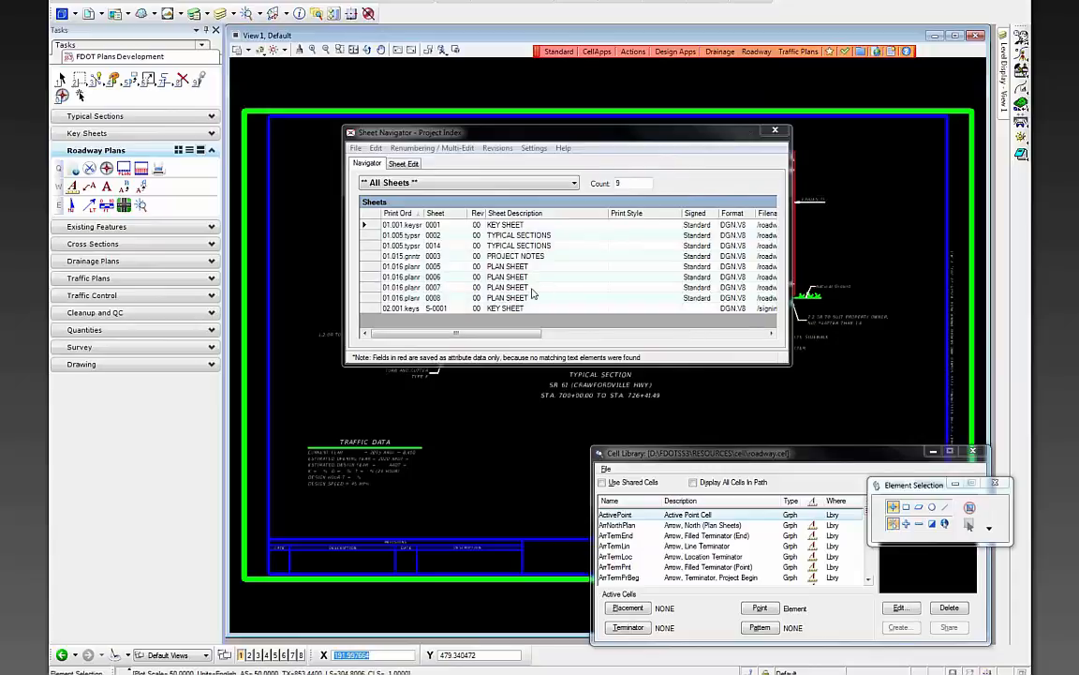
{"action": "left_click", "coordinate": [521, 236]}
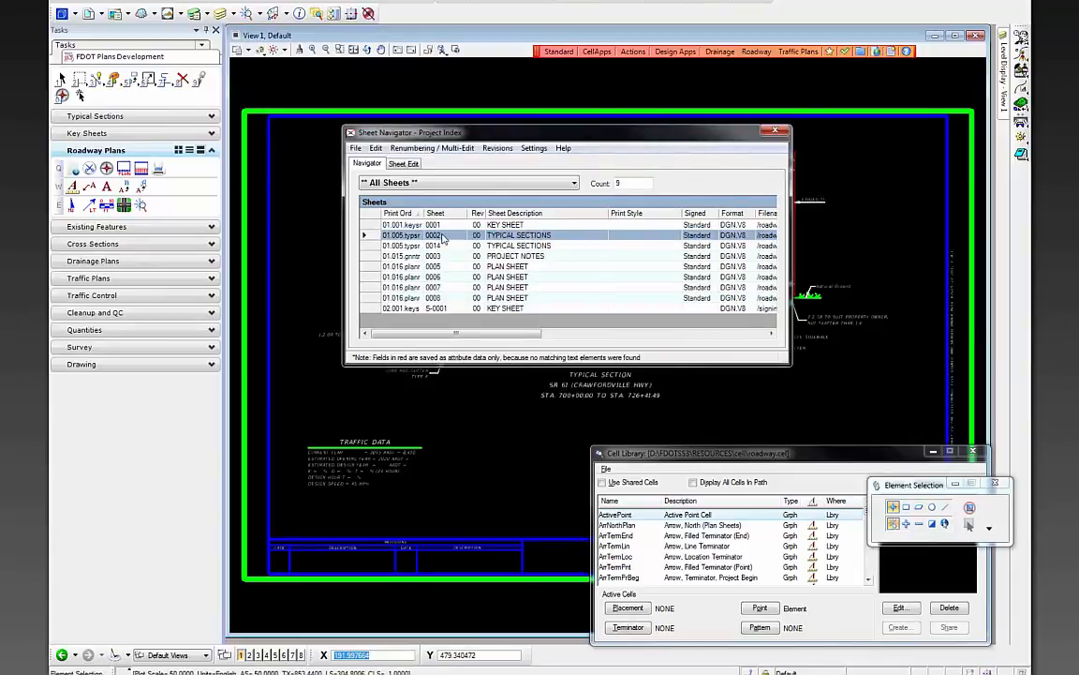
{"action": "left_click", "coordinate": [356, 148]}
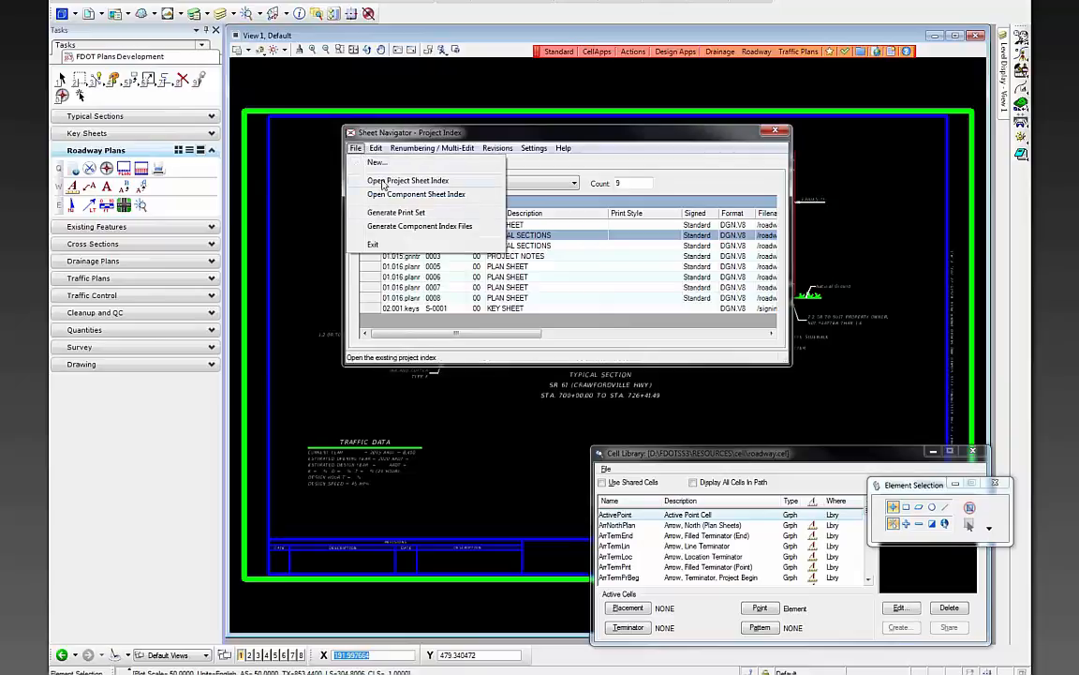
{"action": "left_click", "coordinate": [421, 227]}
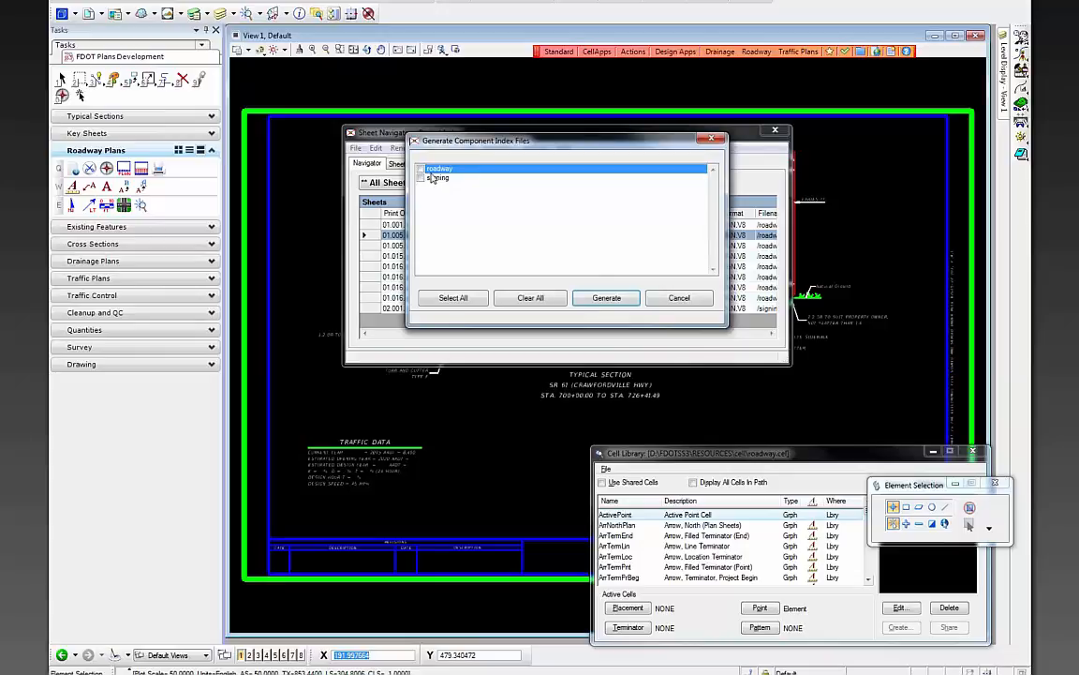
{"action": "left_click", "coordinate": [421, 169]}
{"action": "left_click", "coordinate": [606, 297]}
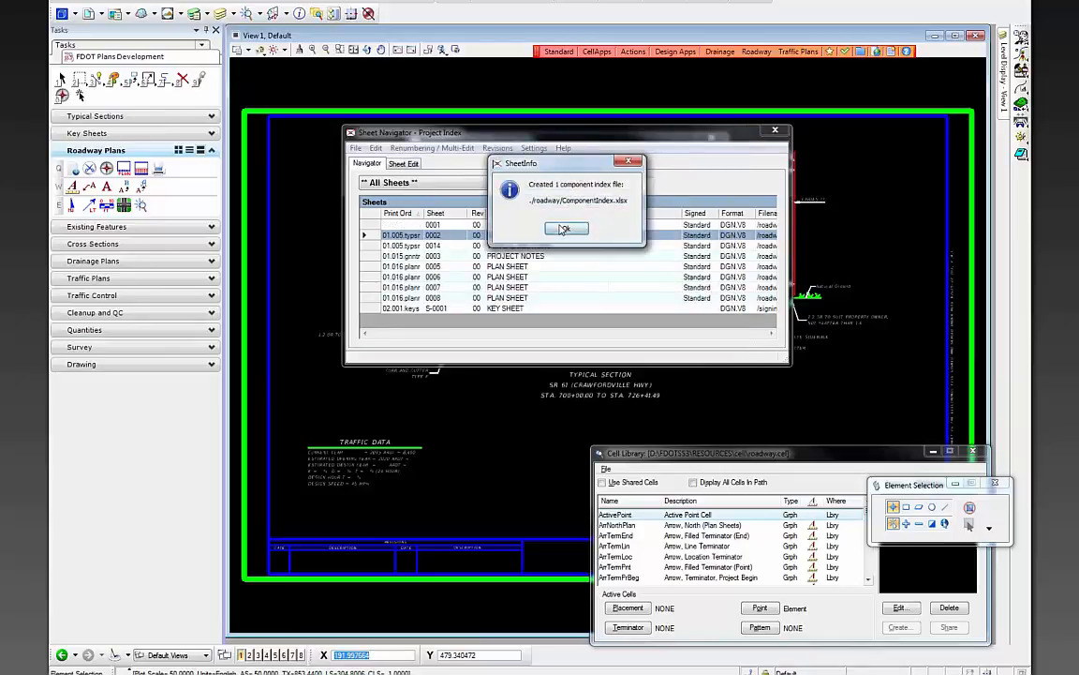
{"action": "left_click", "coordinate": [564, 230]}
{"action": "left_click", "coordinate": [62, 11]}
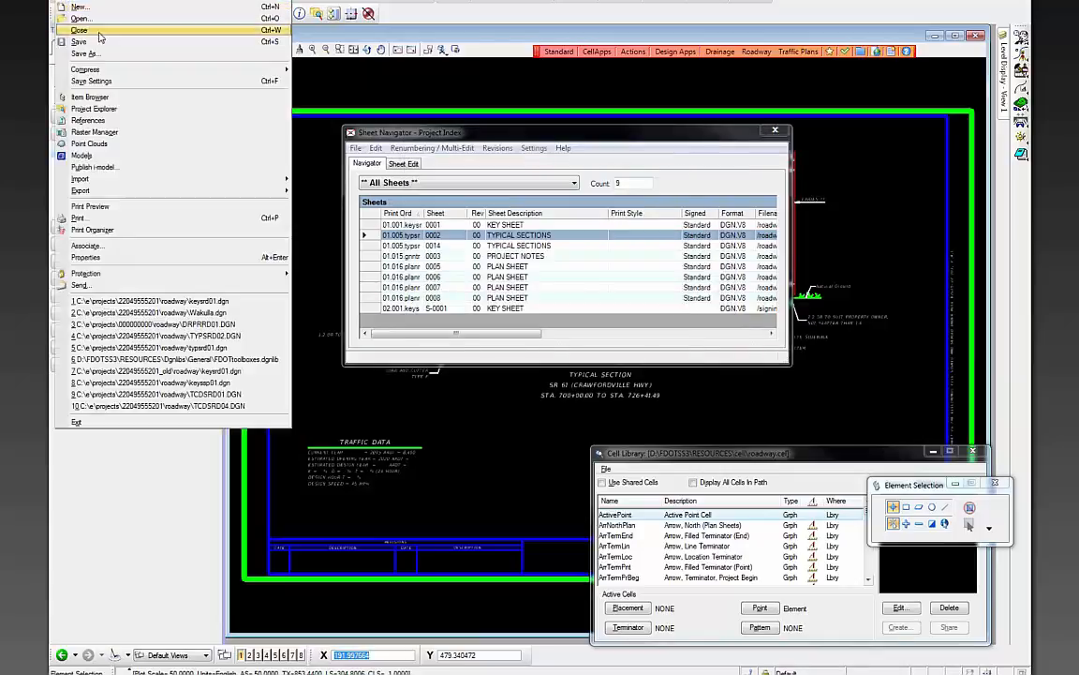
- Open keysrd01.dgn and move Sheet Navigator aside to see sheet 2 TYPICAL SECTIONS indexed
{"action": "left_click", "coordinate": [81, 19]}
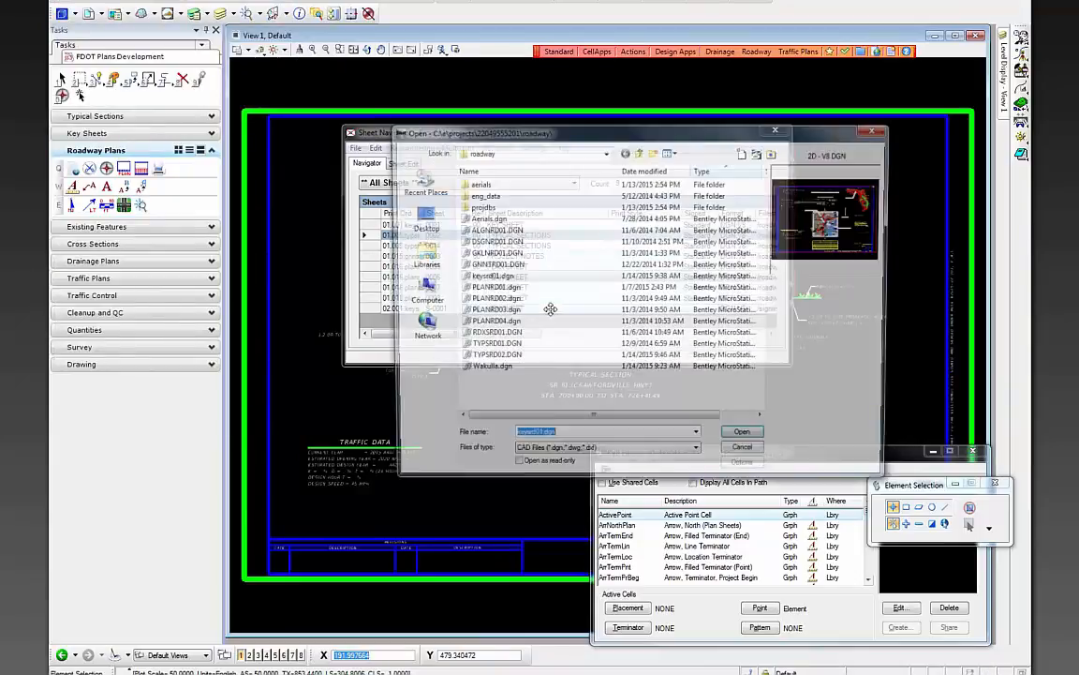
{"action": "double_click", "coordinate": [503, 280]}
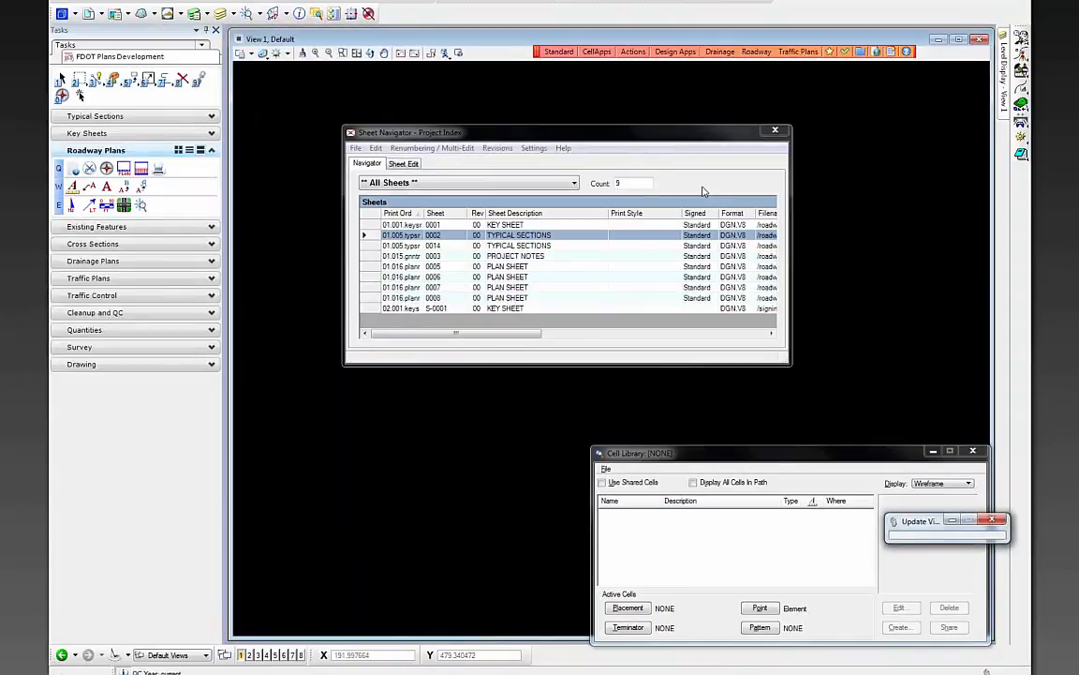
{"action": "left_click_drag", "start_coordinate": [426, 134], "coordinate": [780, 218]}
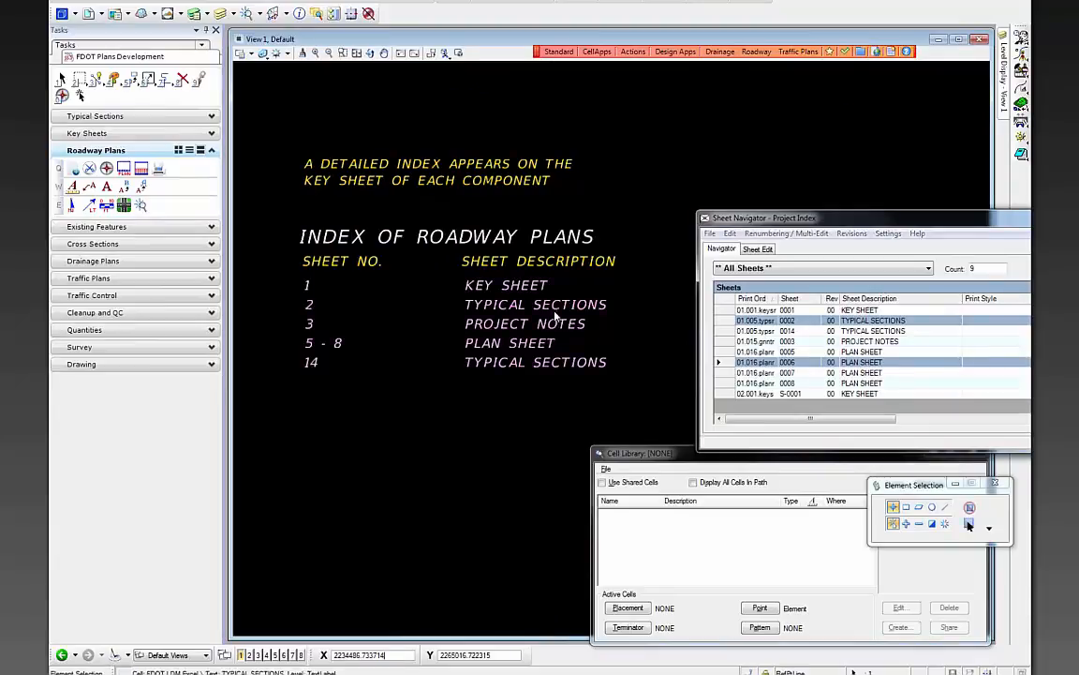